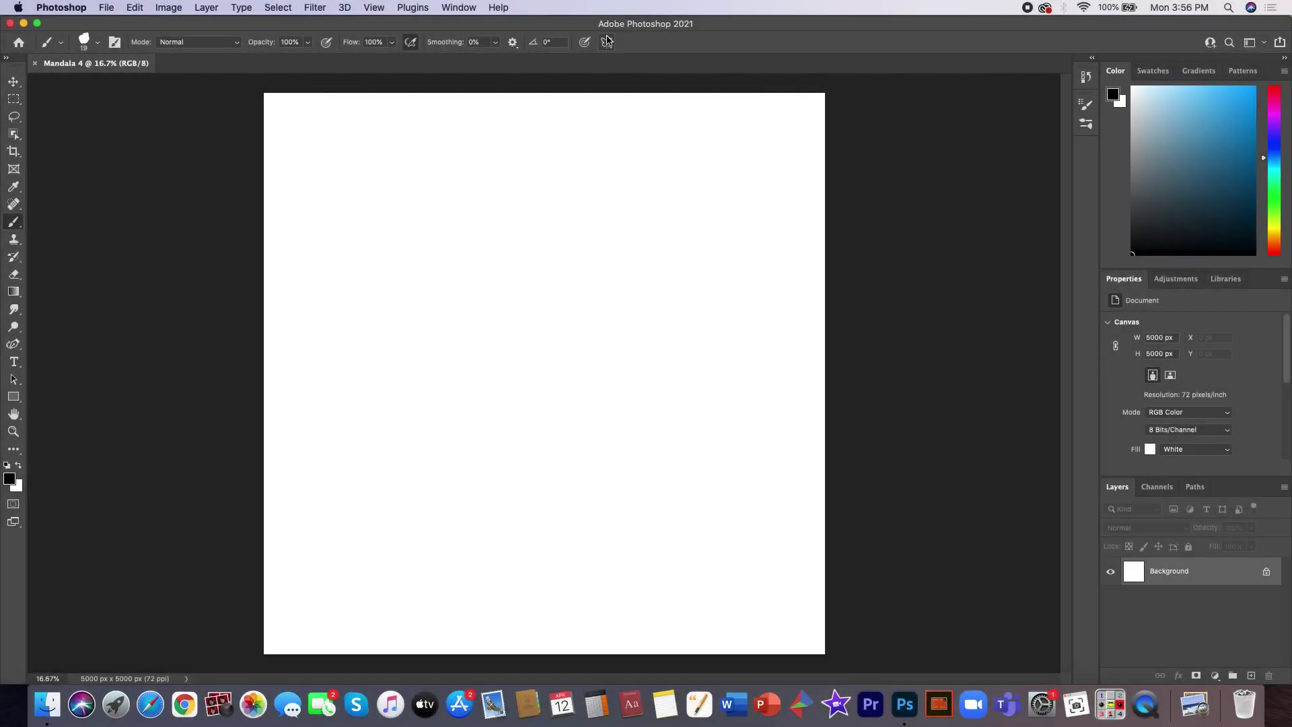
- Set up an eight-segment mandala symmetry guide stretched to fill the 5000 px canvas
click(606, 42)
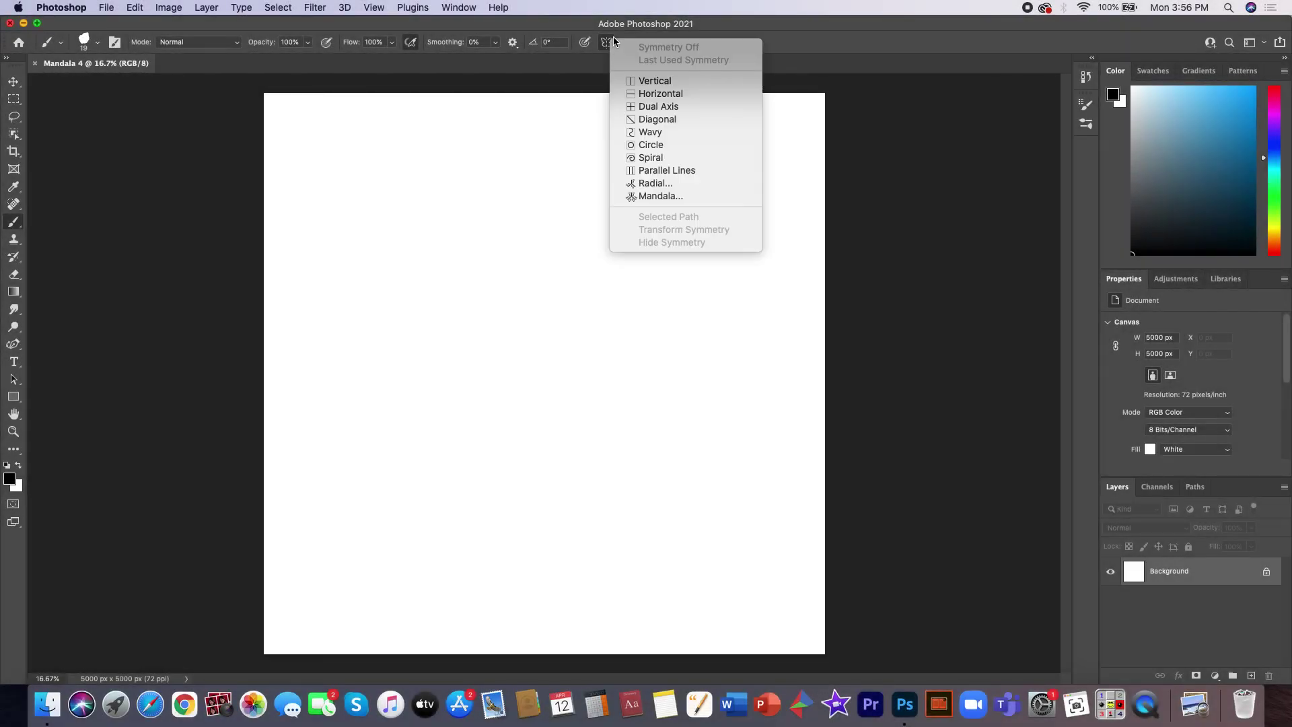
click(681, 195)
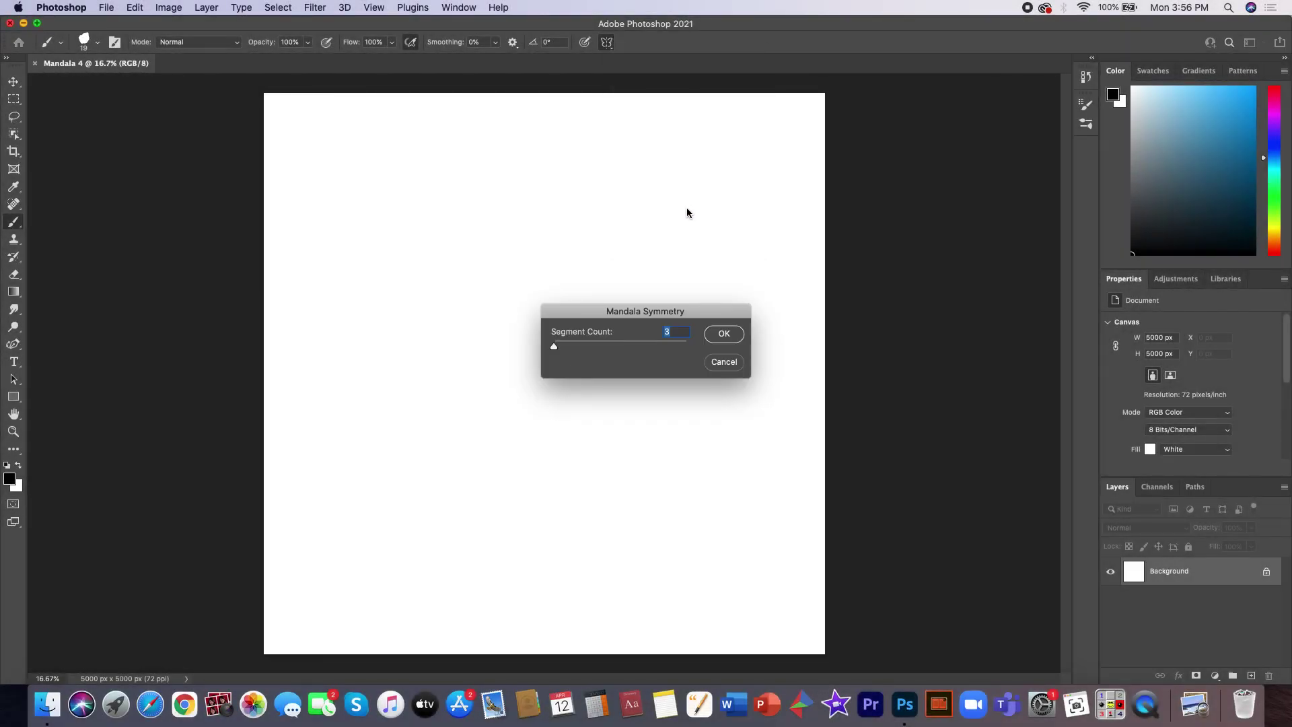
drag(554, 345, 642, 346)
click(723, 334)
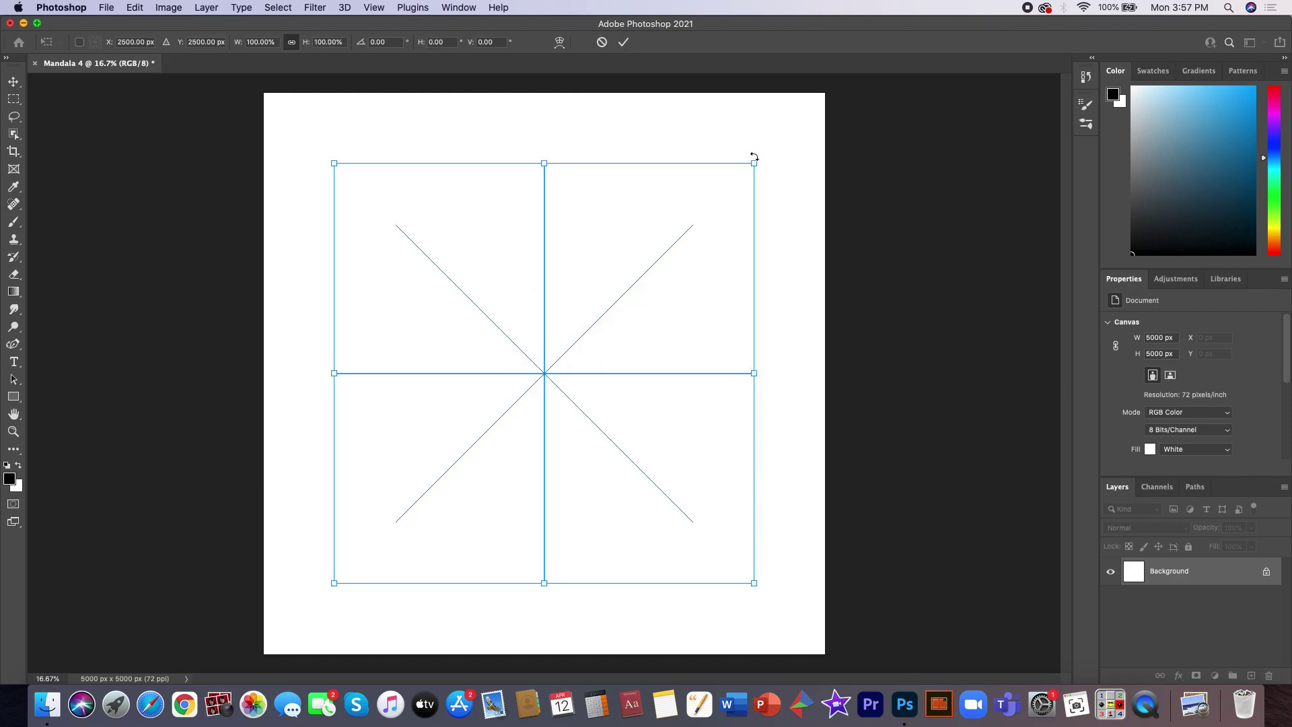
drag(754, 163, 824, 92)
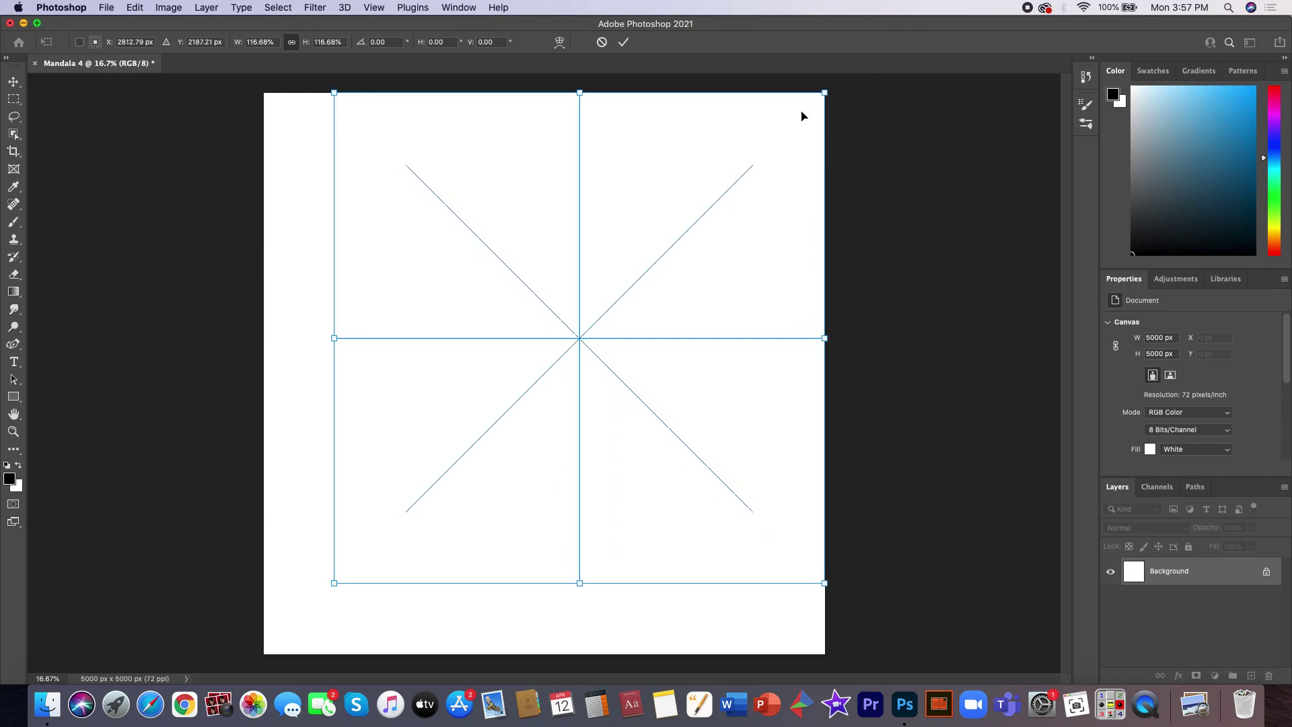
drag(335, 583, 265, 656)
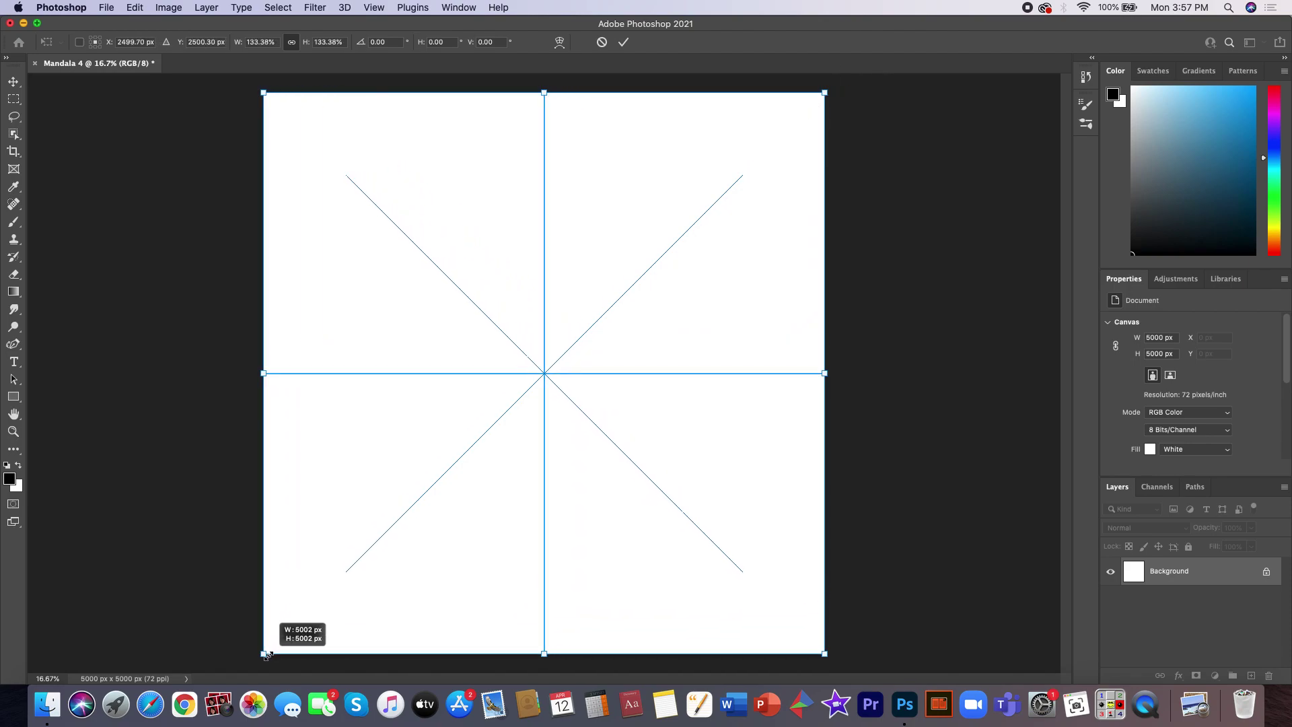
key(Return)
- Add a new empty layer named Layer 1 from the Layers panel menu
click(1283, 487)
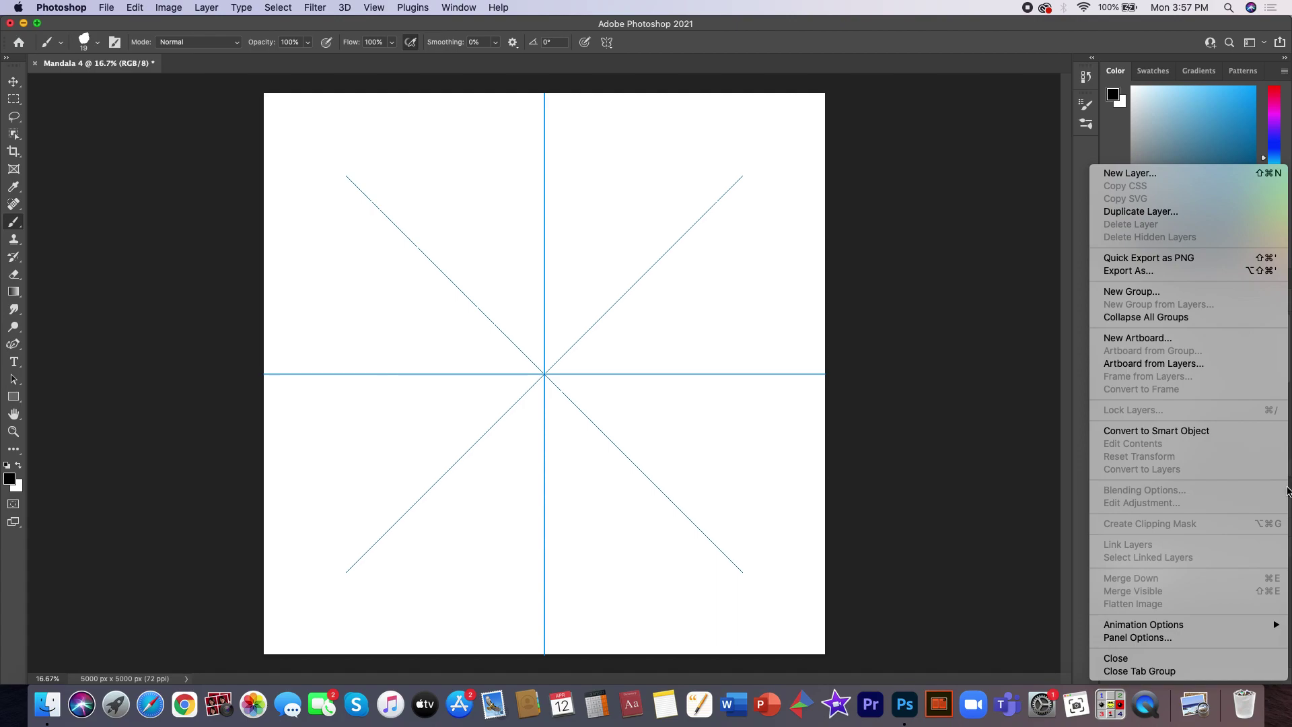
click(1137, 173)
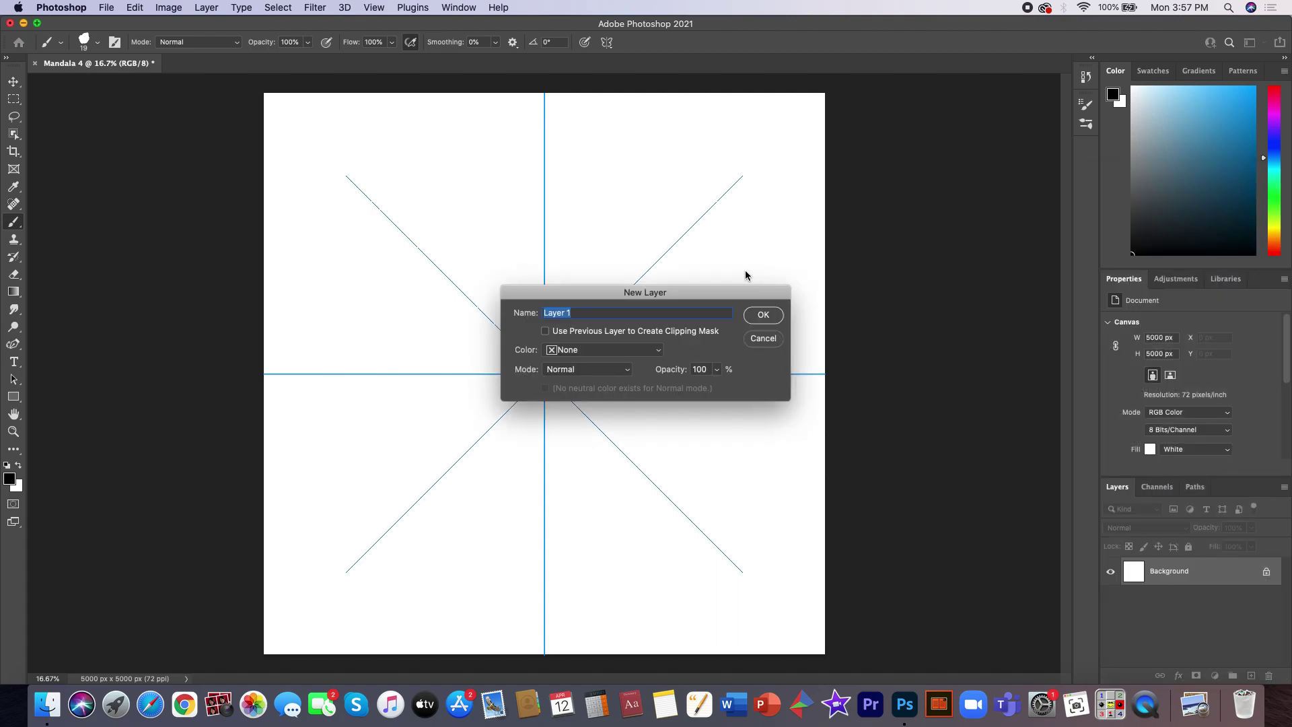
click(766, 315)
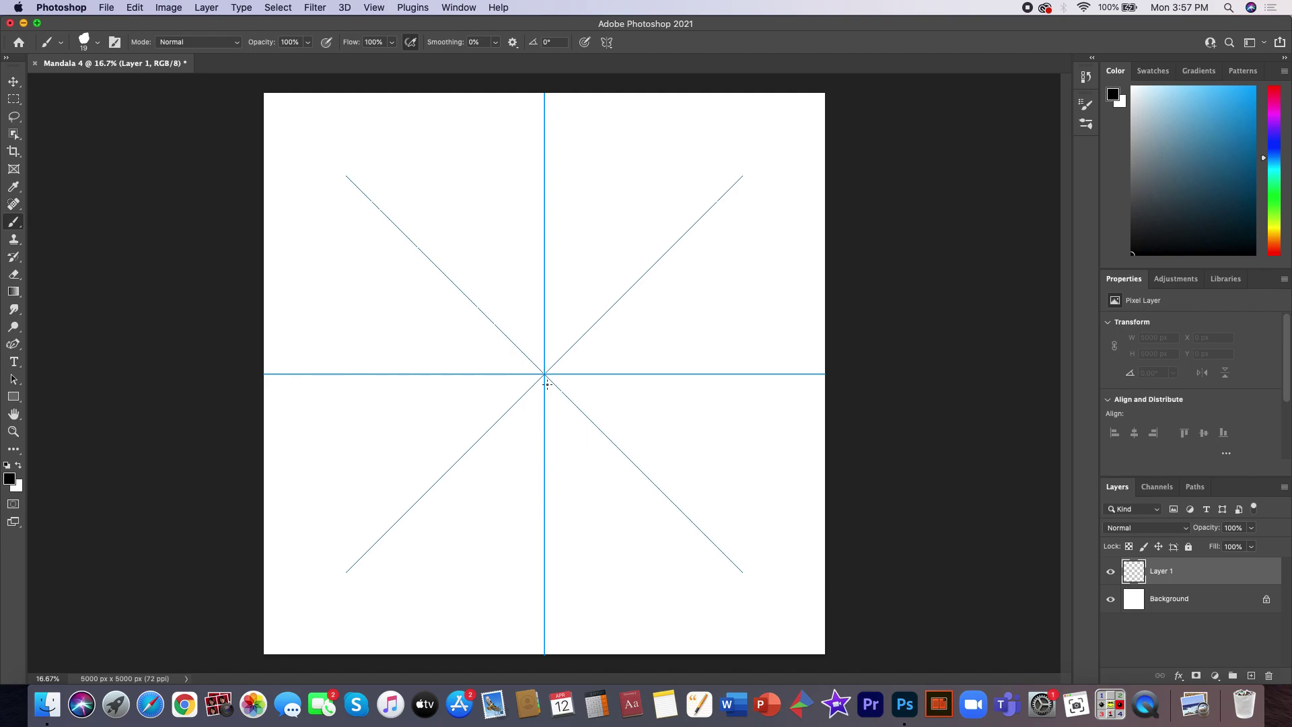
scroll(546, 384, up, 3)
- Paint eight petal outlines with solid black insides, then an outer petal ring with dots
scroll(546, 384, up, 5)
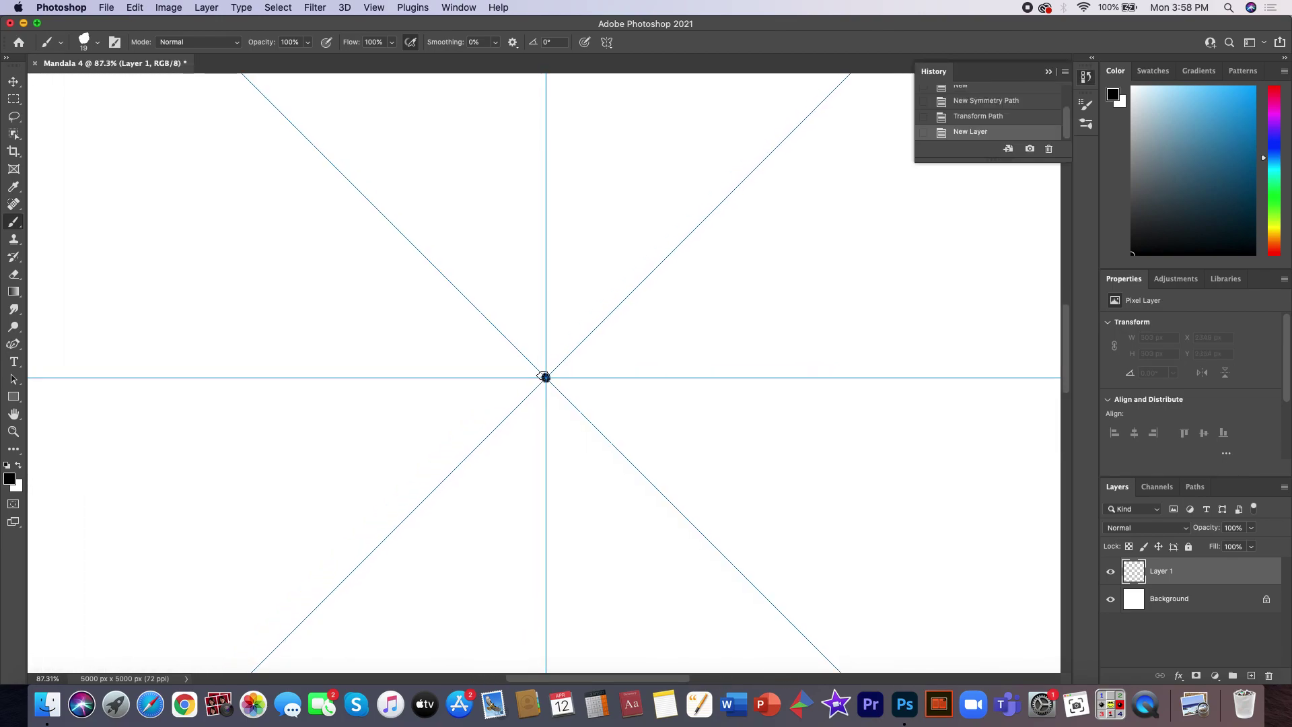
drag(545, 378, 494, 301)
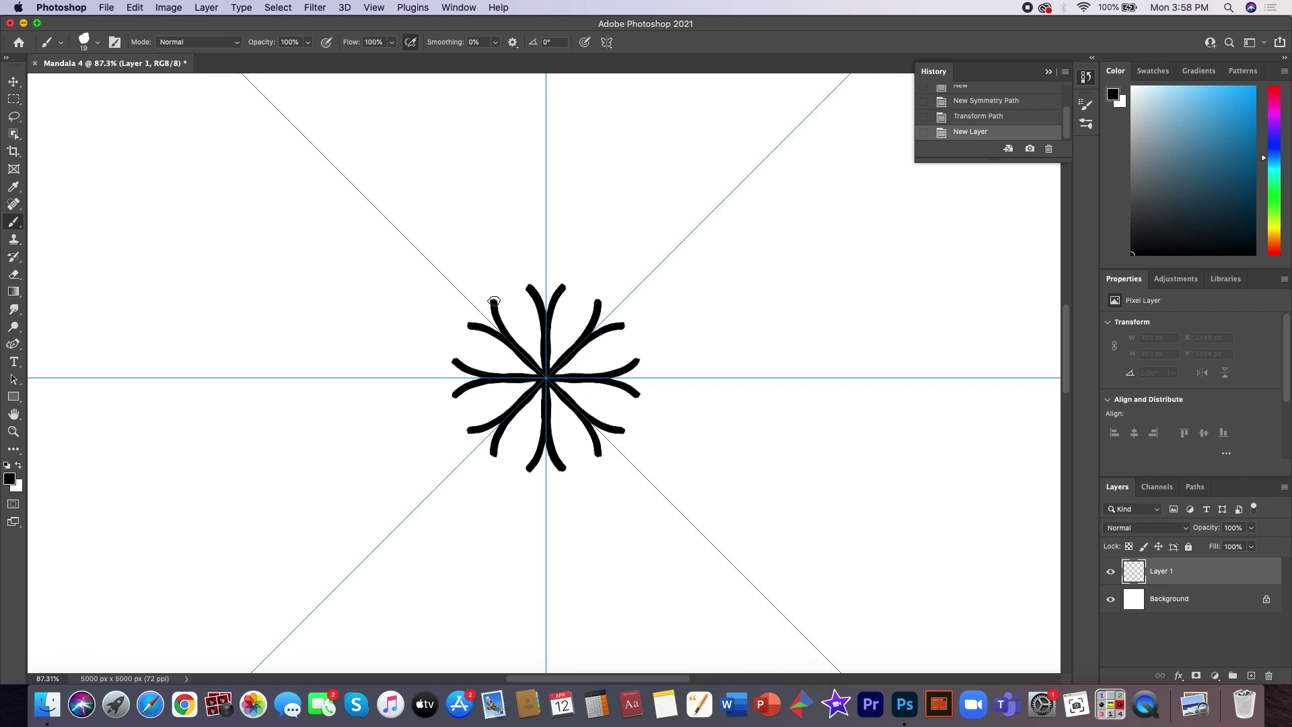
drag(494, 300, 508, 274)
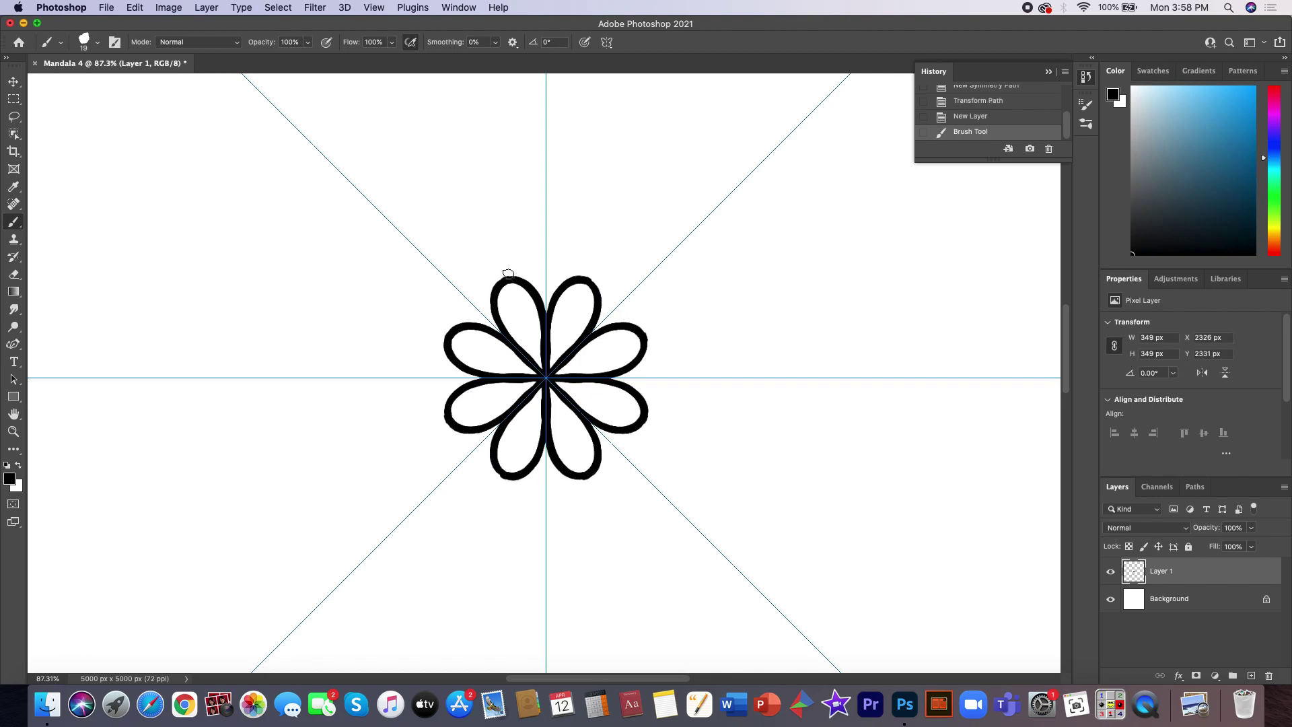
drag(542, 371, 521, 323)
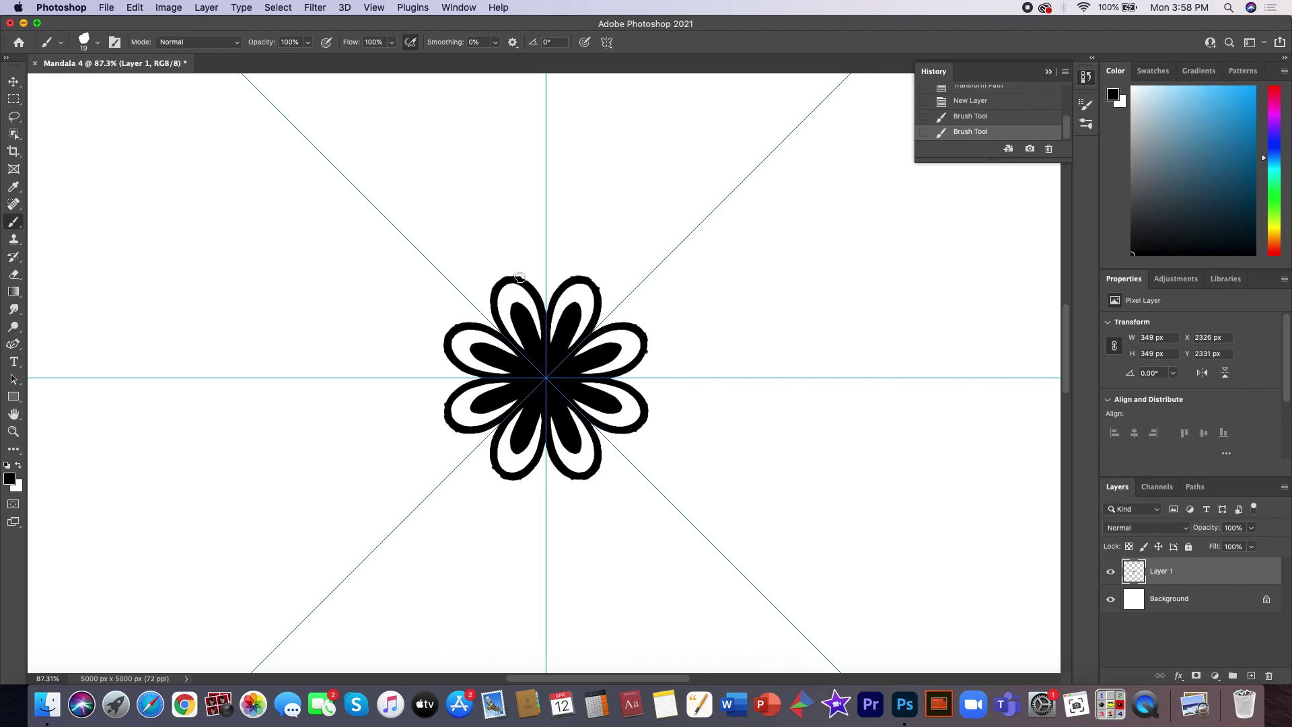
mouse_move(520, 276)
mouse_down()
mouse_move(544, 234)
mouse_move(545, 319)
mouse_move(538, 246)
mouse_up()
click(546, 243)
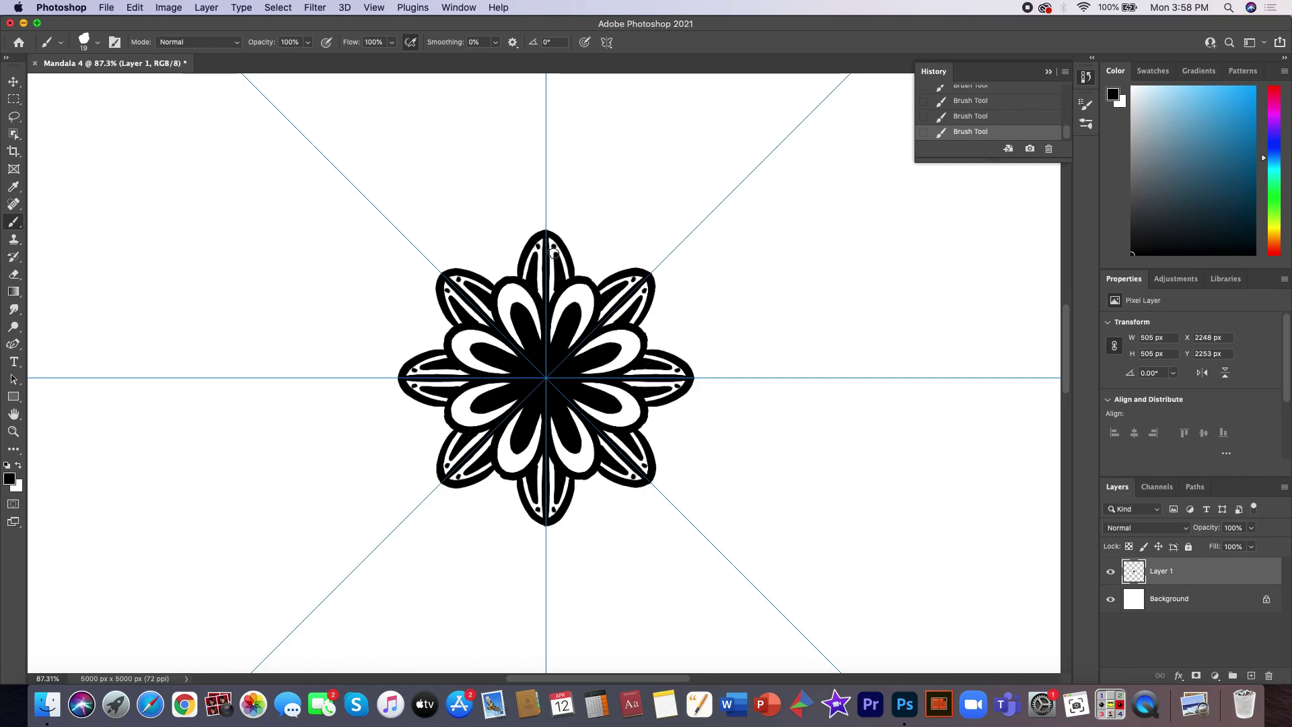
- Switch to the Hard Round brush at 15 px and add a thin inner petal line
right_click(697, 425)
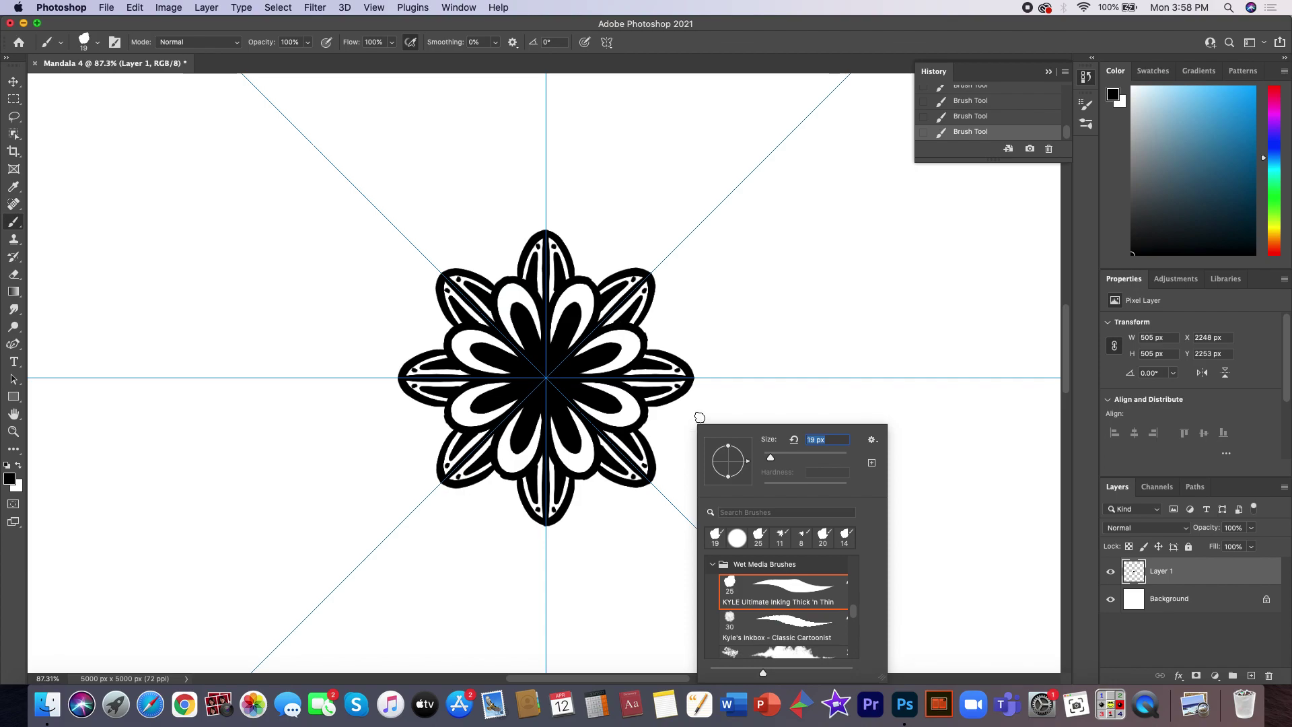
drag(853, 611, 854, 567)
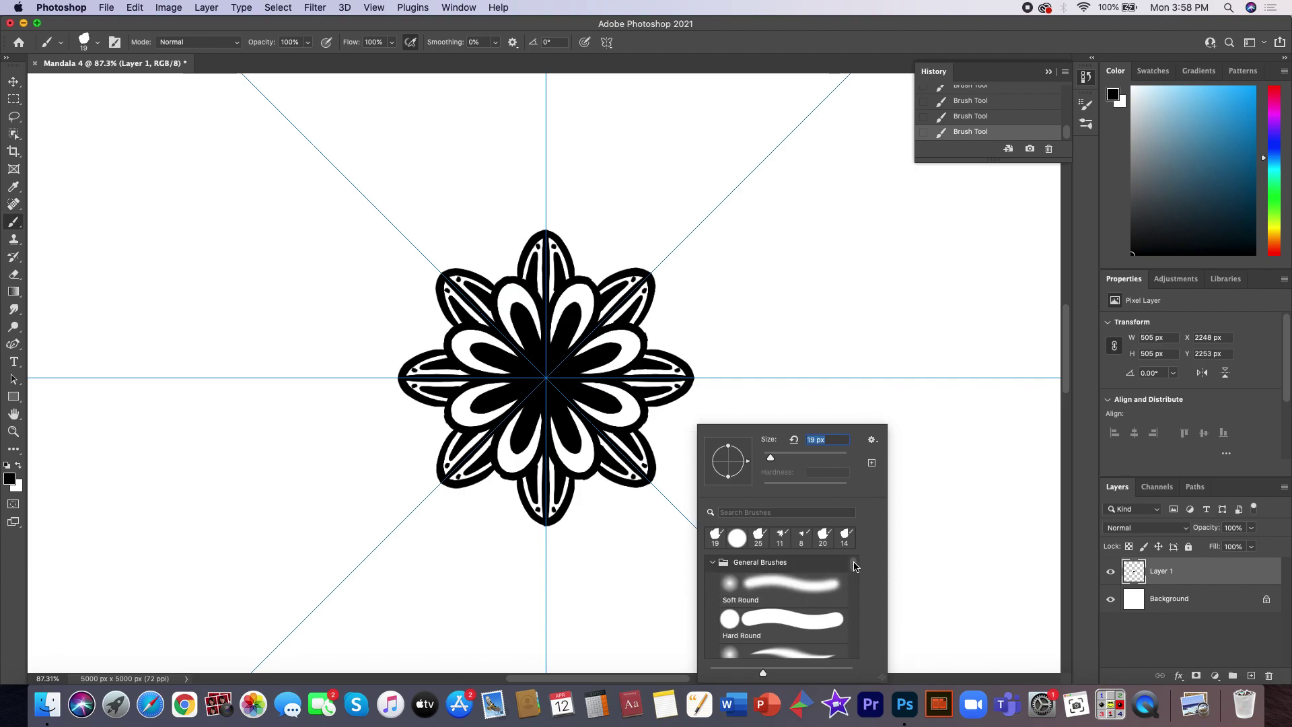
click(794, 619)
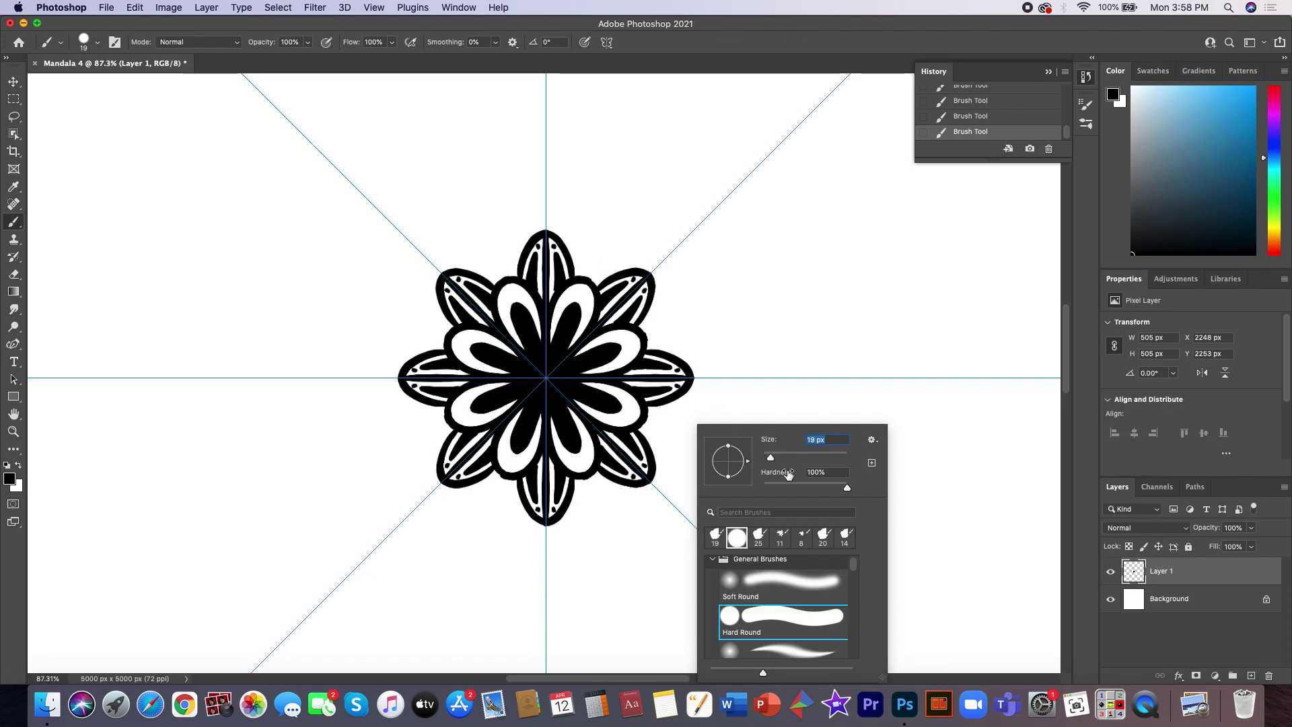
drag(771, 458, 766, 461)
click(537, 296)
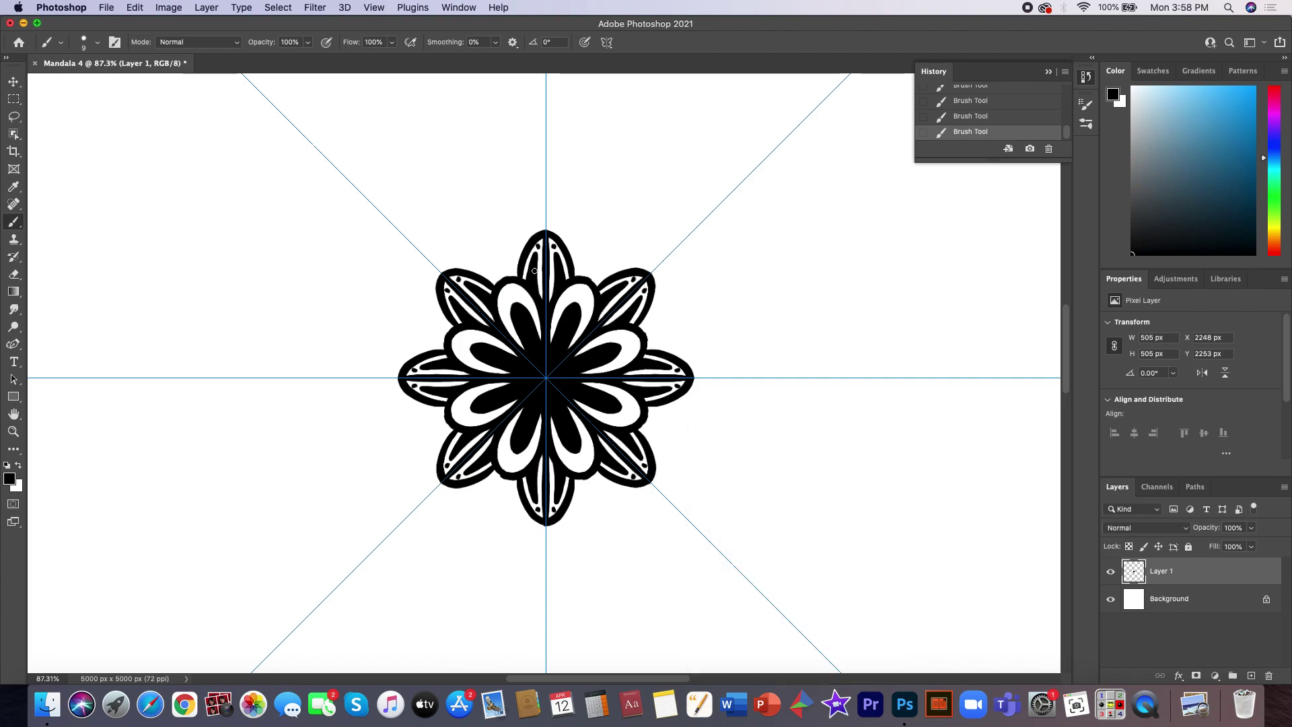
drag(536, 254, 529, 269)
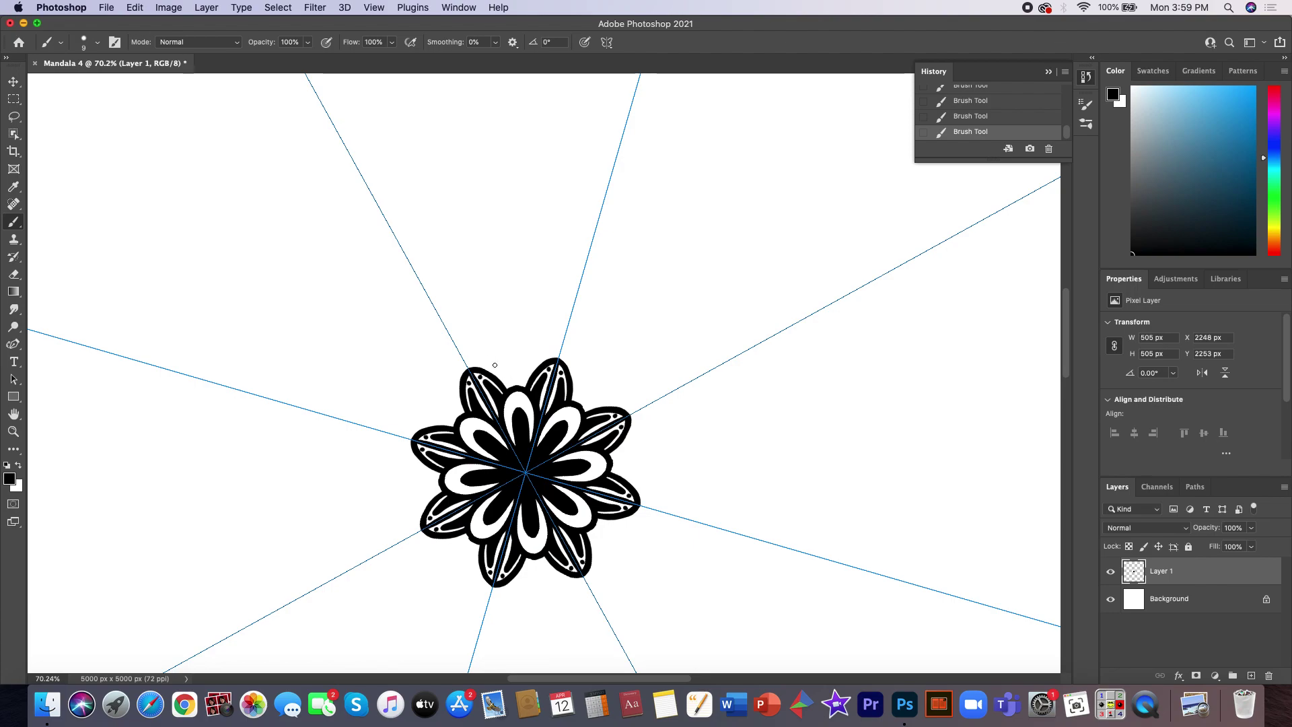
- Paint the ring of large scalloped outer petals, redrawing it after deleting the first attempt
drag(470, 369, 502, 272)
click(1048, 148)
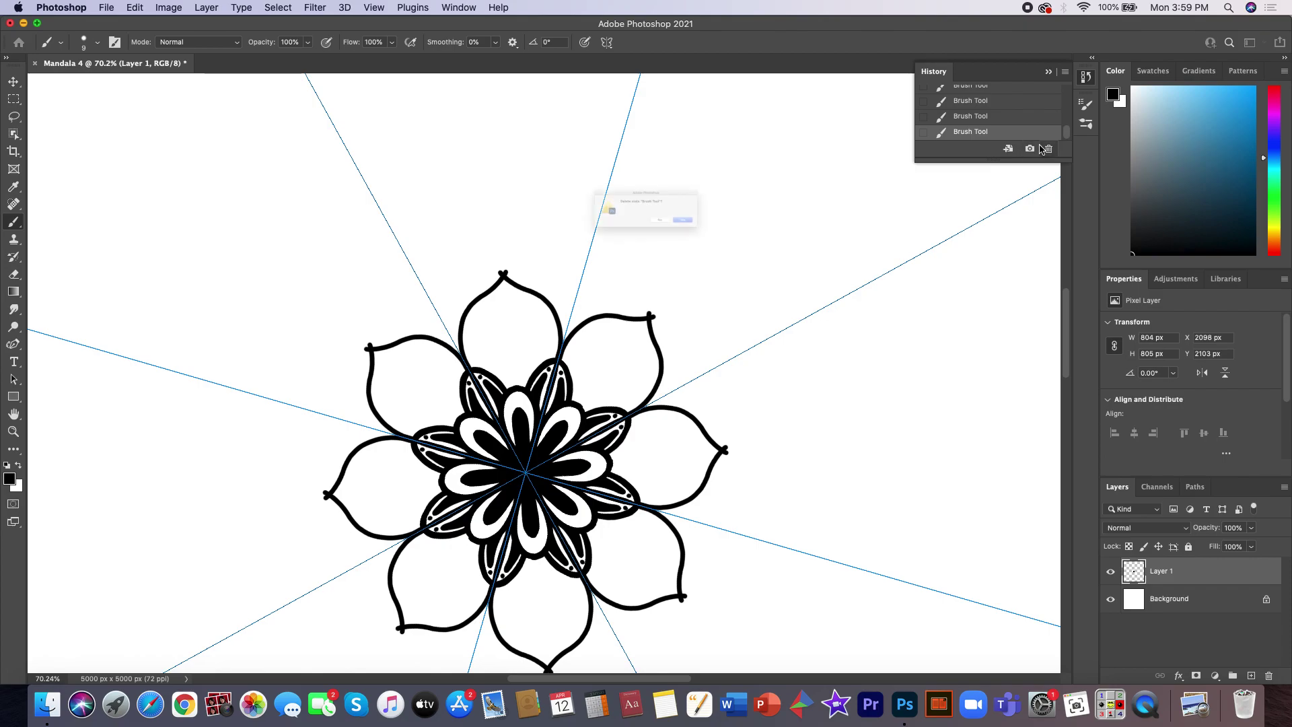
click(742, 241)
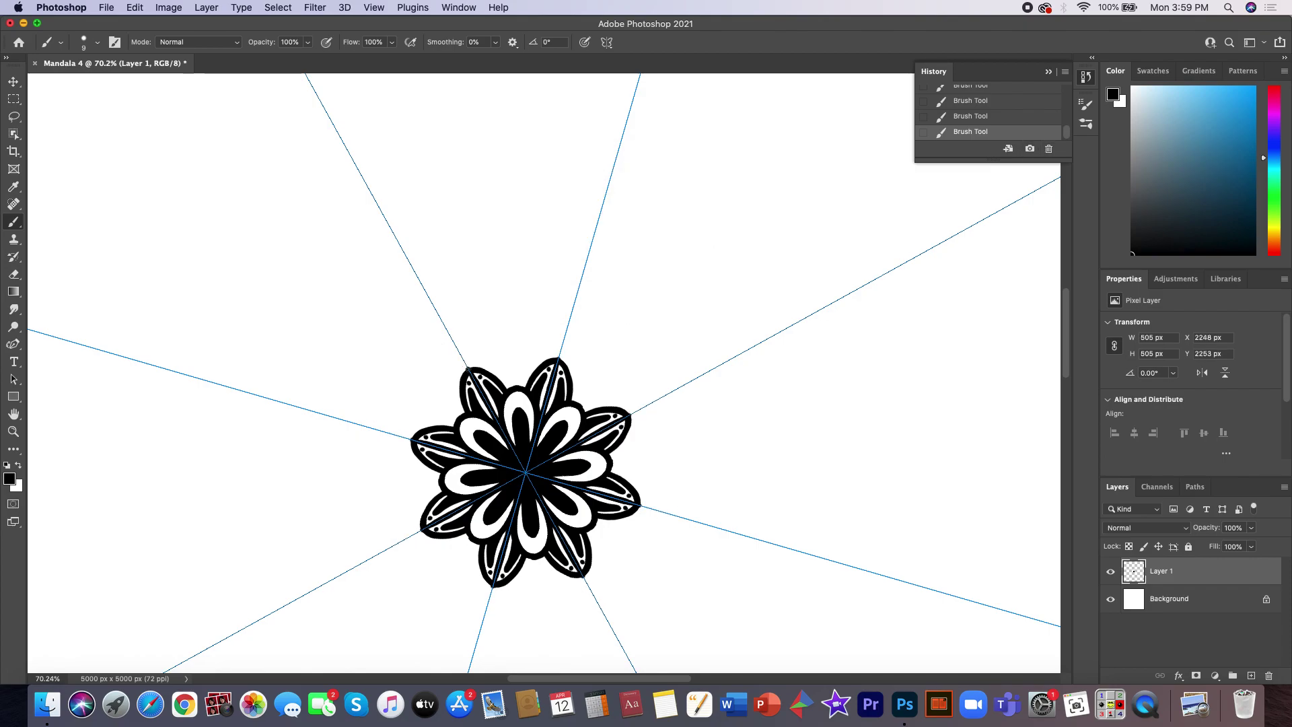
drag(469, 368, 504, 269)
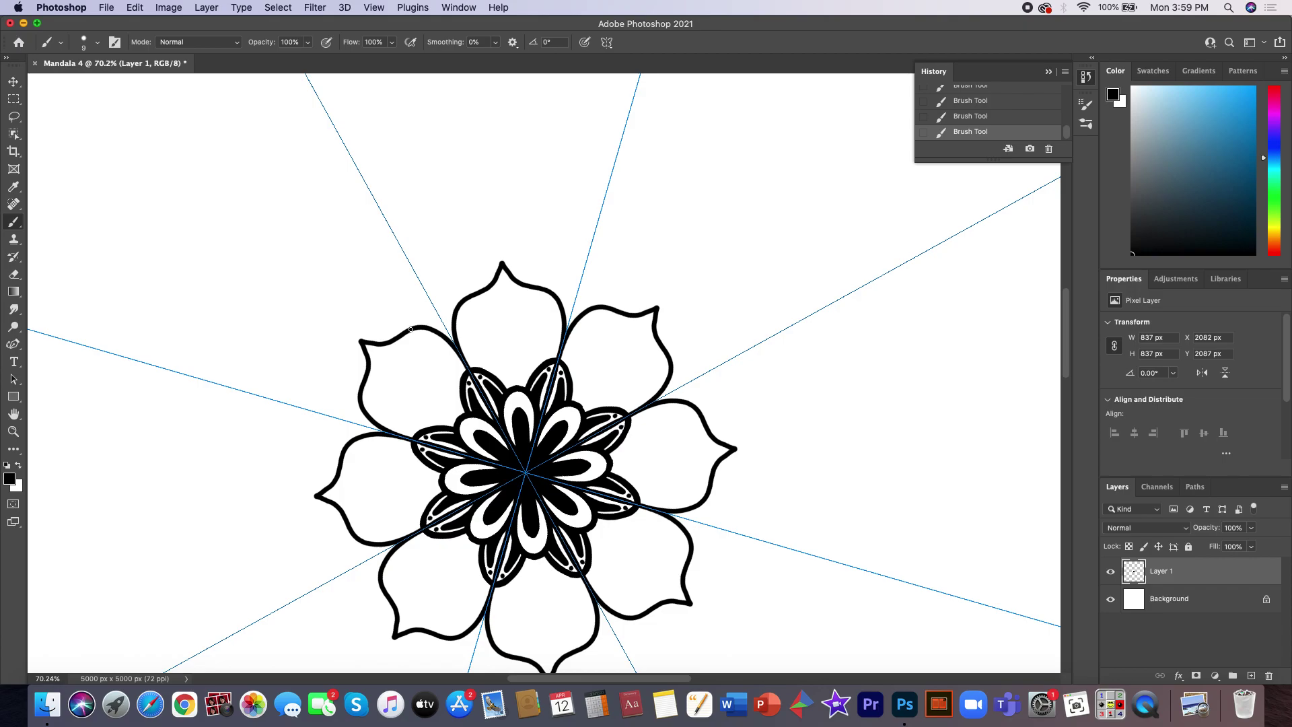
- Try curls and extended tips at the petal junctions, then delete them from History
mouse_move(408, 328)
mouse_down()
mouse_move(413, 304)
mouse_move(450, 342)
mouse_up()
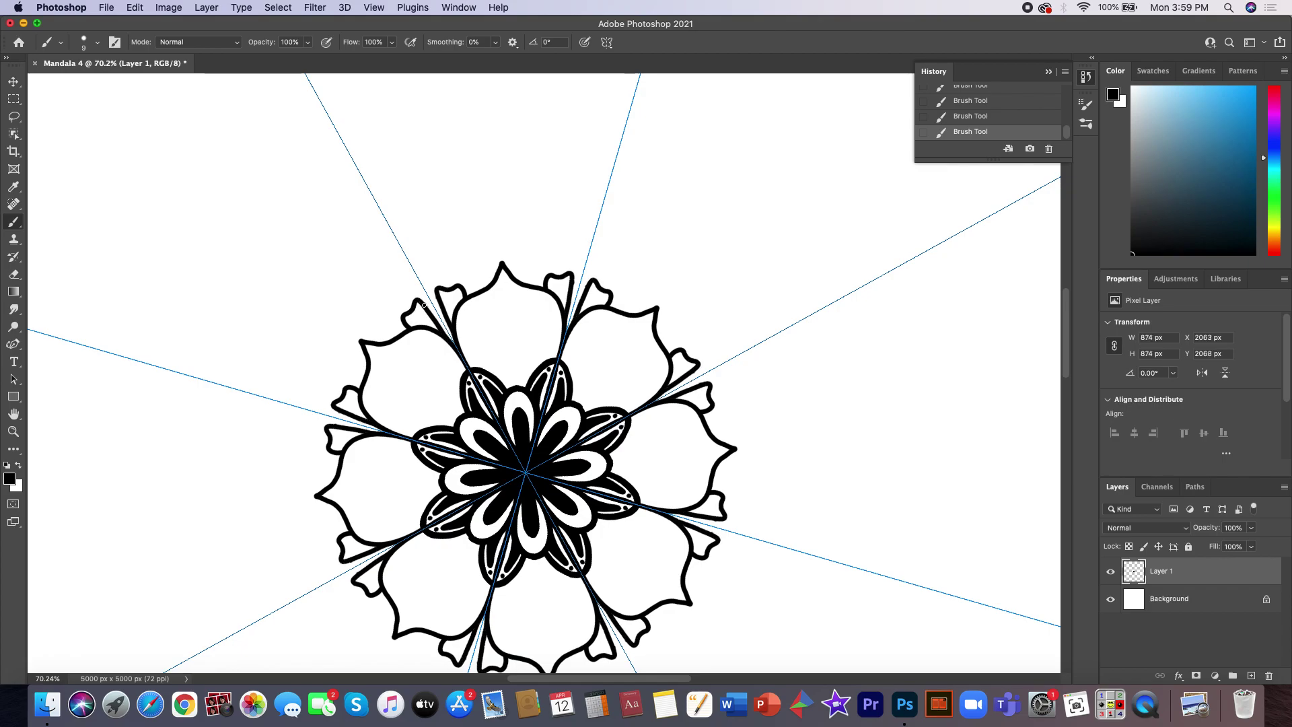
drag(420, 297, 425, 287)
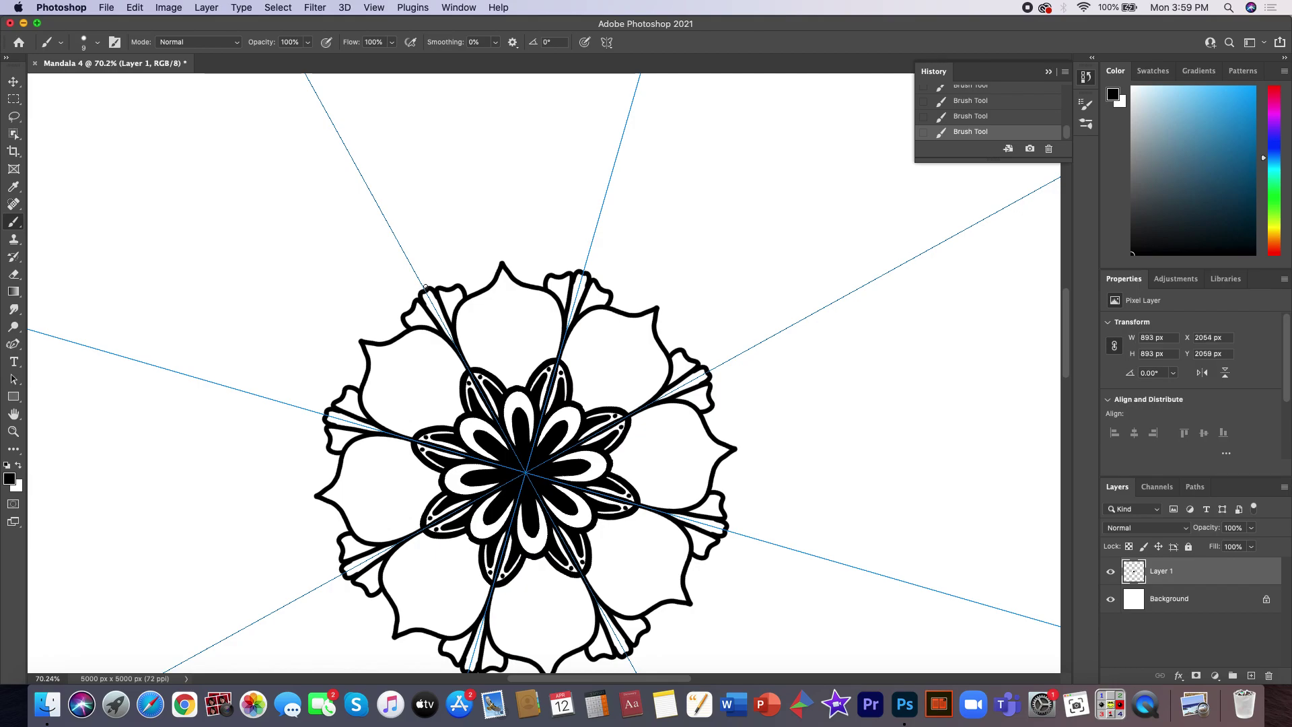
click(1048, 148)
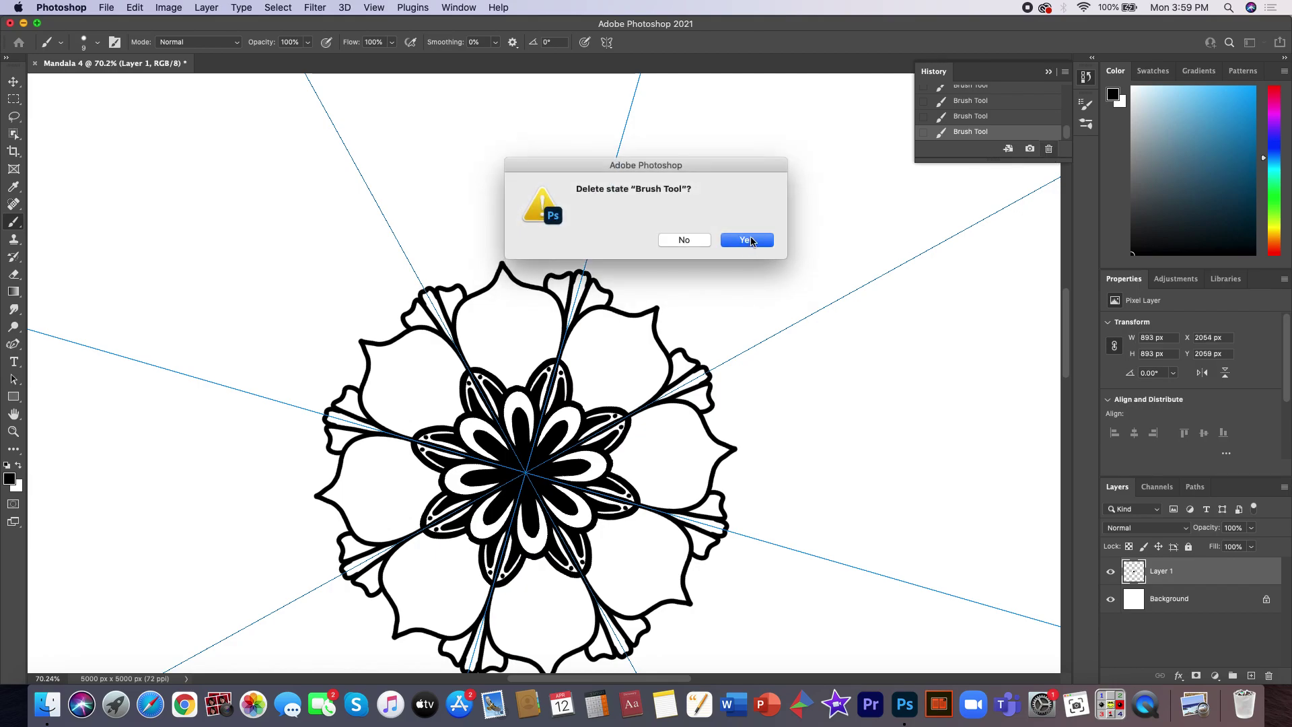
click(750, 240)
click(1048, 148)
click(755, 244)
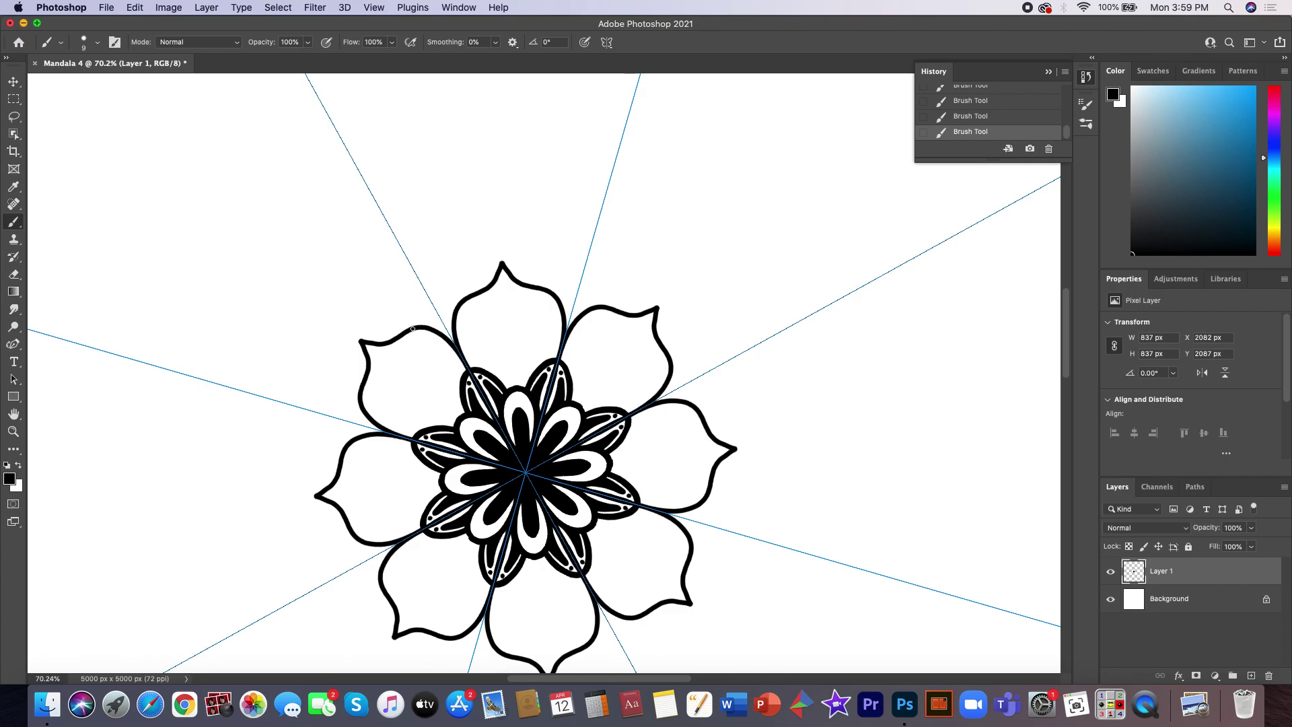
- Redraw curled flourishes beside each petal tip, extending them up along the petal edges
drag(414, 325, 446, 326)
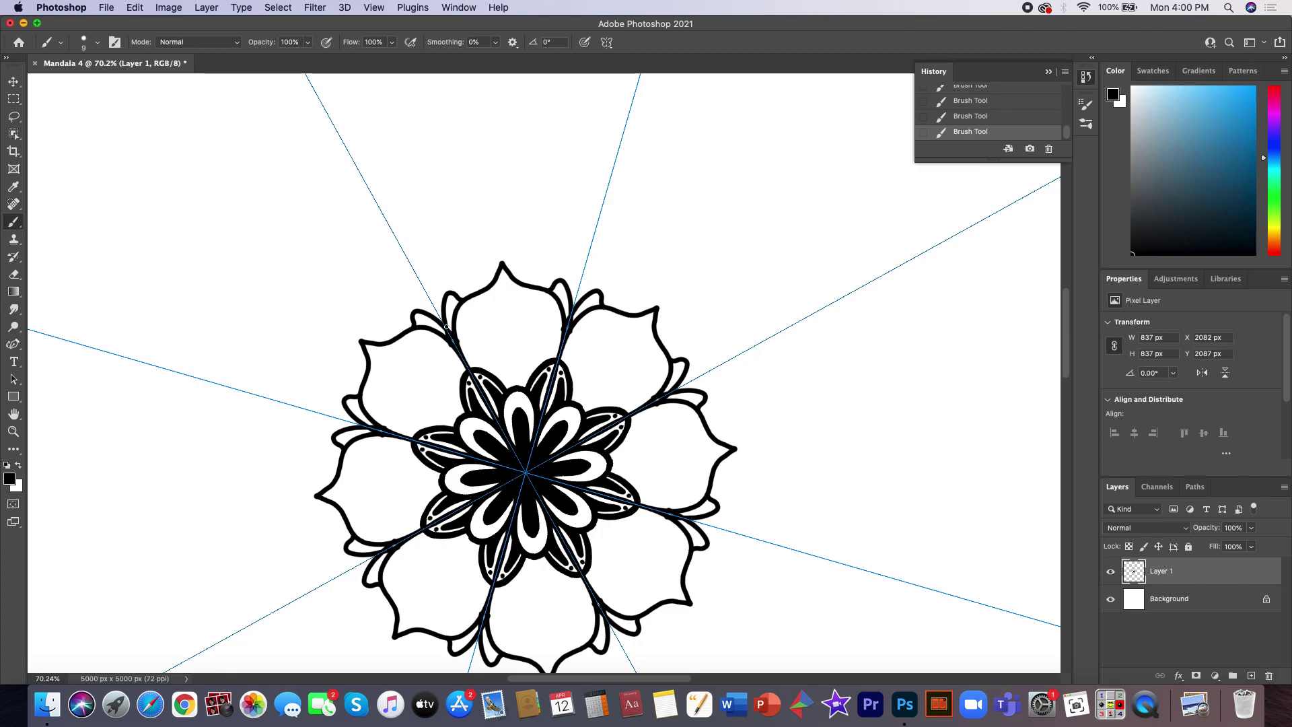
click(1048, 148)
click(753, 243)
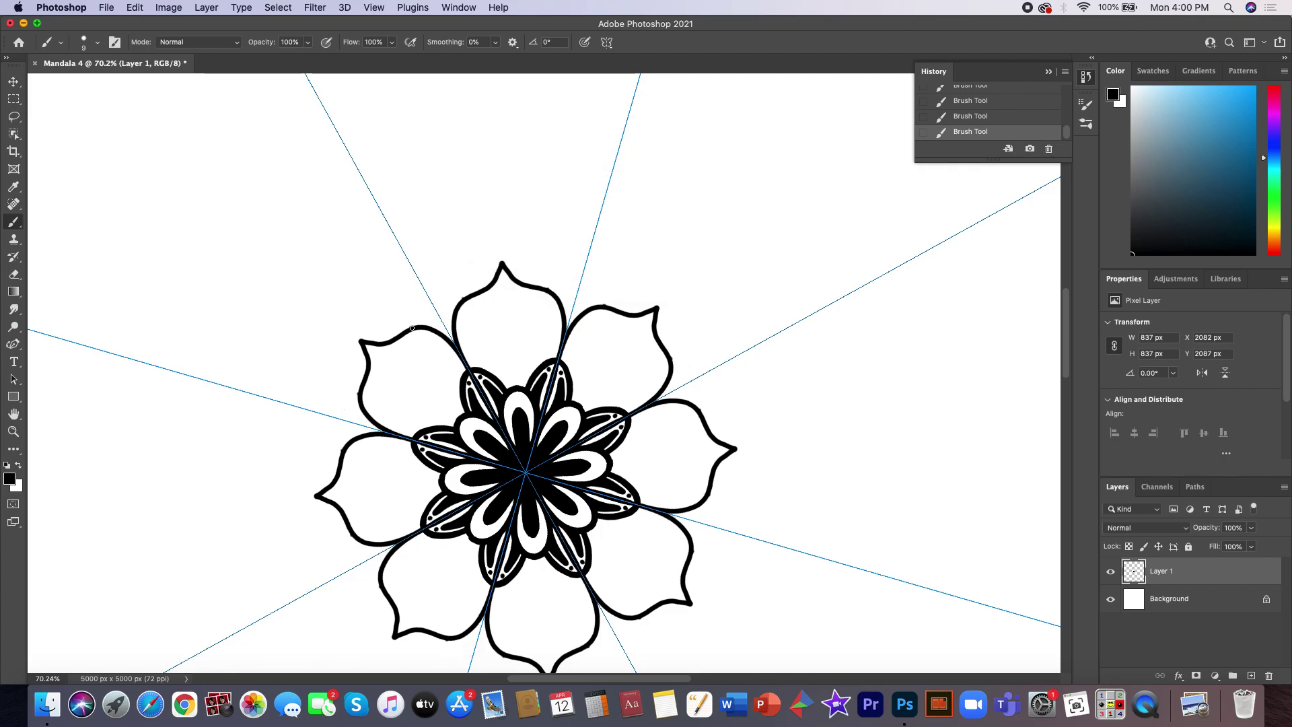
drag(412, 329, 451, 340)
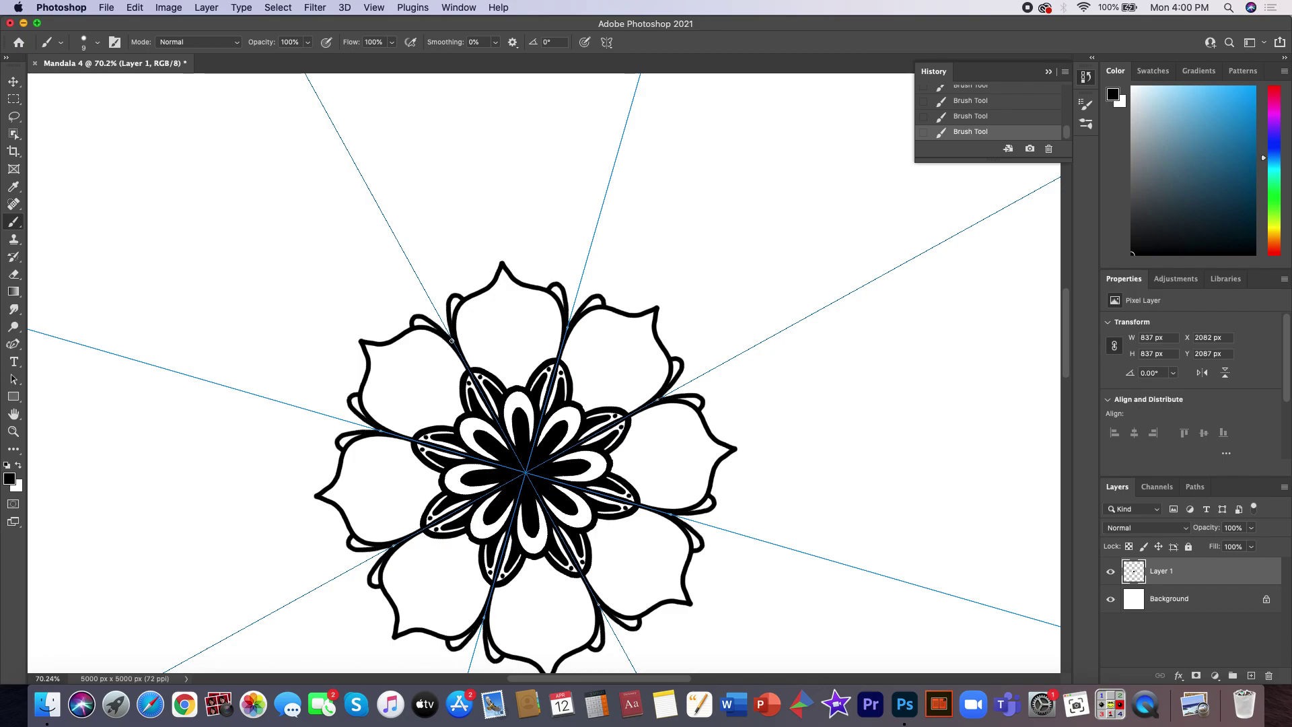
drag(426, 318, 429, 295)
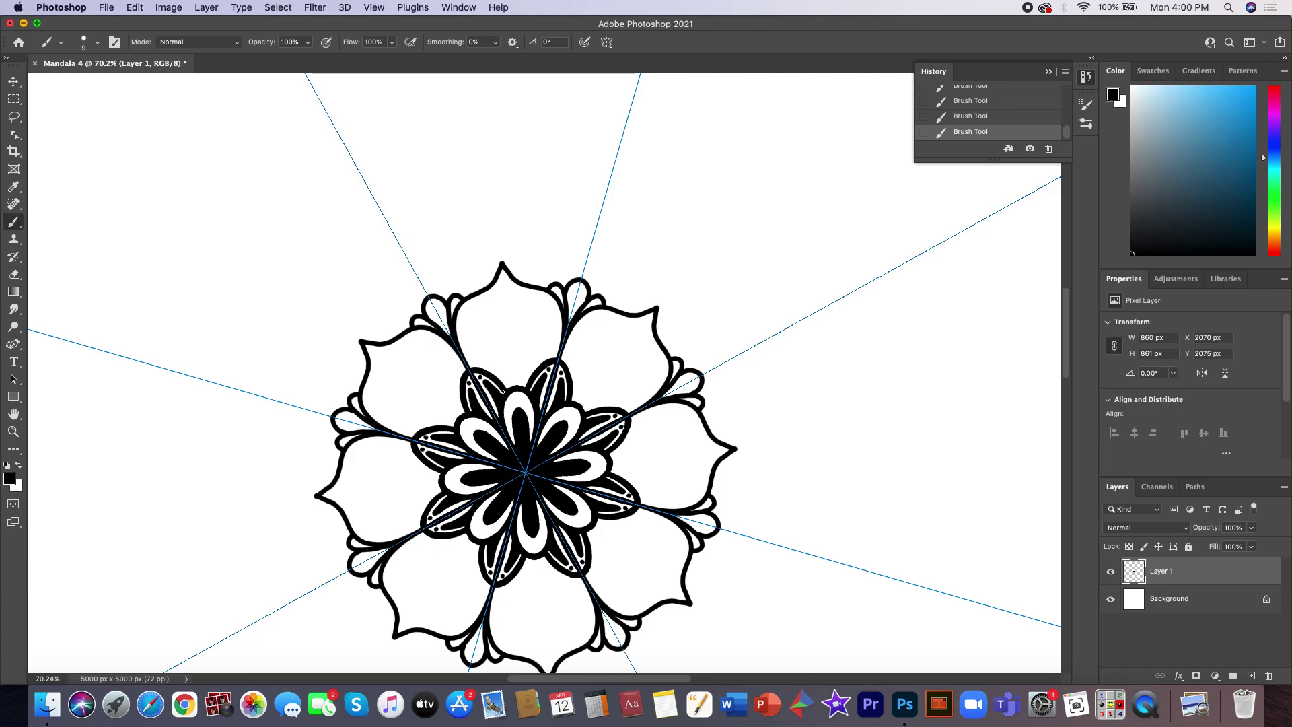
- Paint a layered teardrop inside each outer petal and outline the petals' inner edges
mouse_move(502, 268)
mouse_down()
mouse_move(510, 335)
mouse_move(502, 269)
mouse_up()
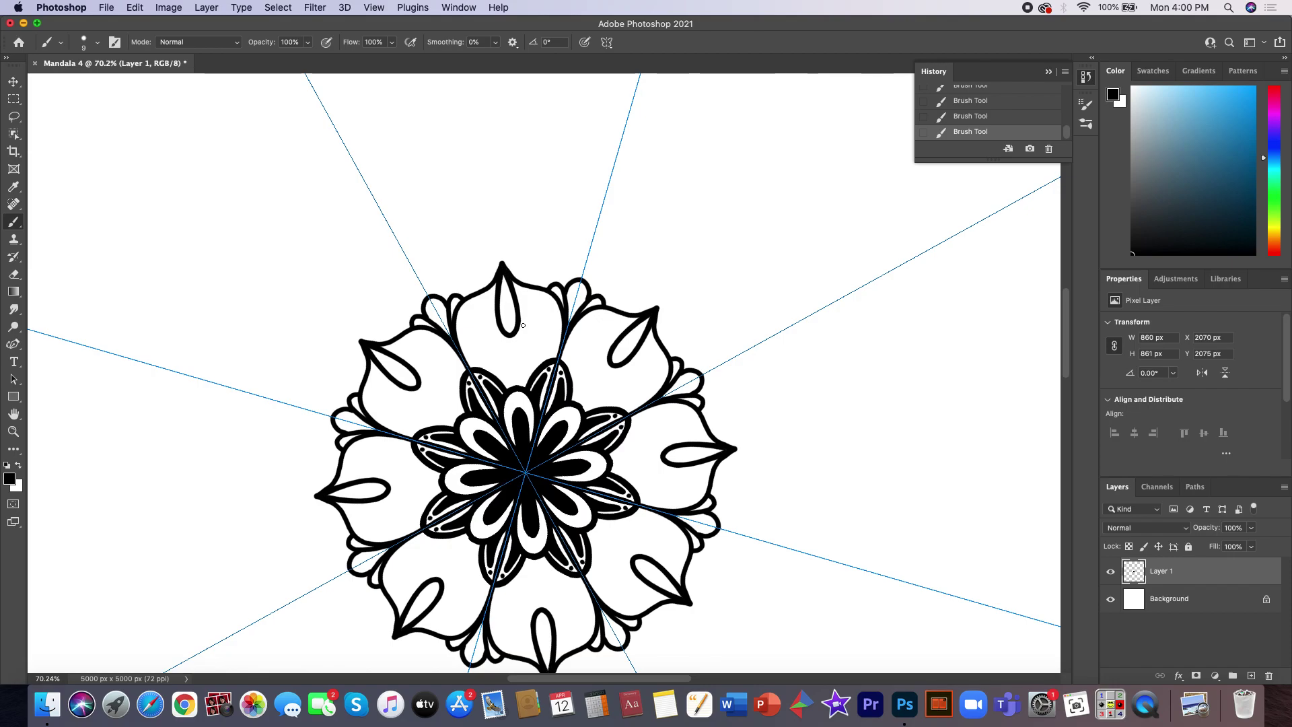
mouse_move(516, 331)
mouse_down()
mouse_move(529, 322)
mouse_move(504, 271)
mouse_up()
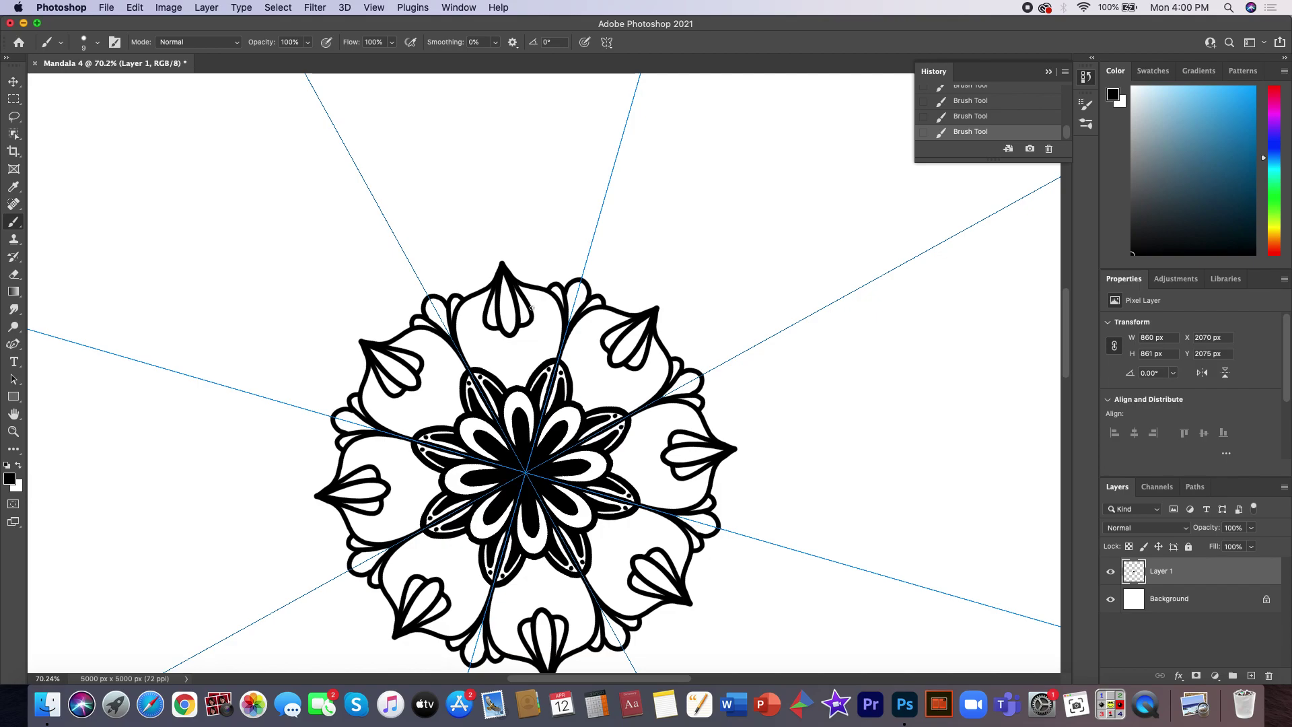
drag(536, 306, 522, 286)
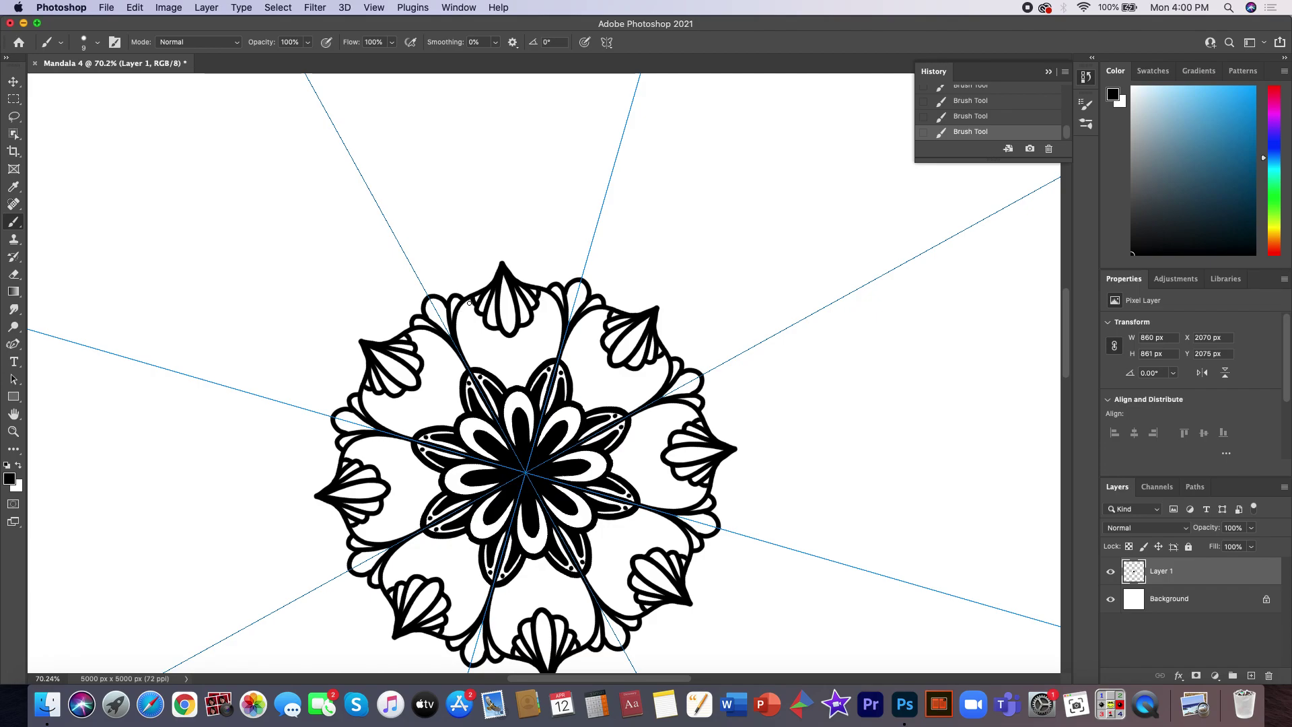
drag(474, 307, 478, 350)
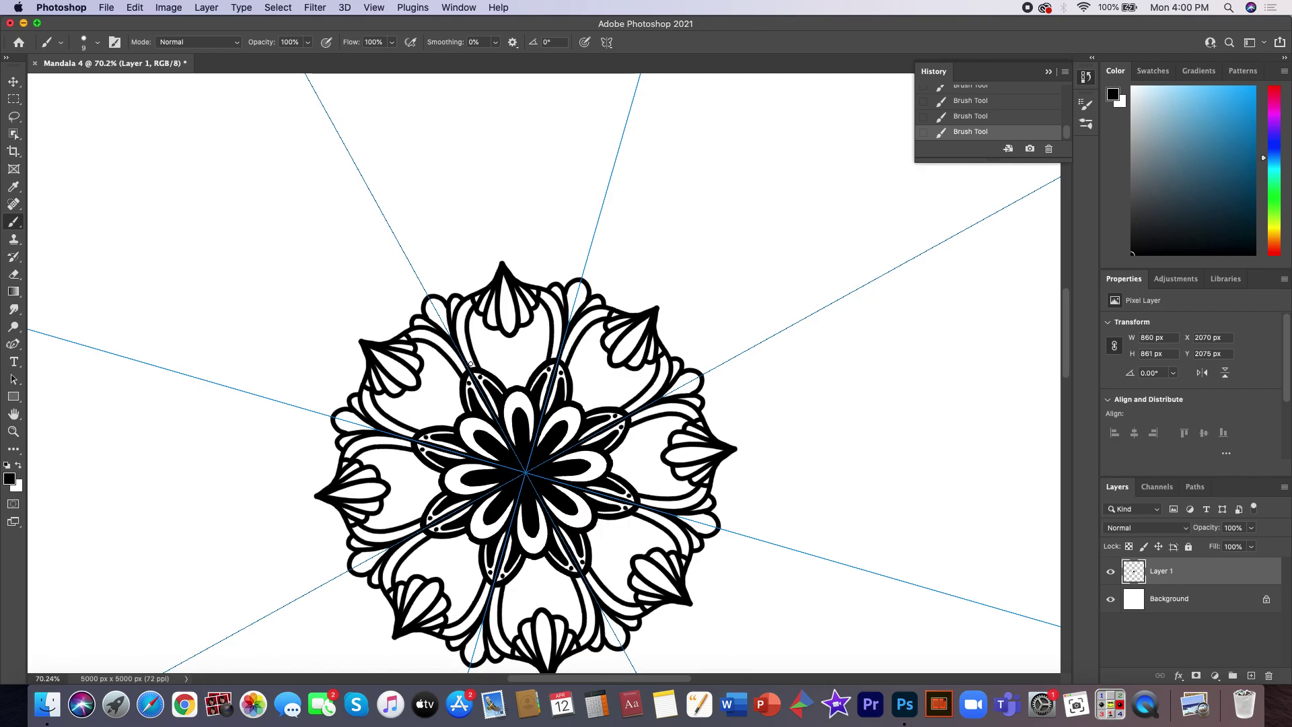
- Dot each petal band and fill the ring around the central flower with layered scallops
click(471, 363)
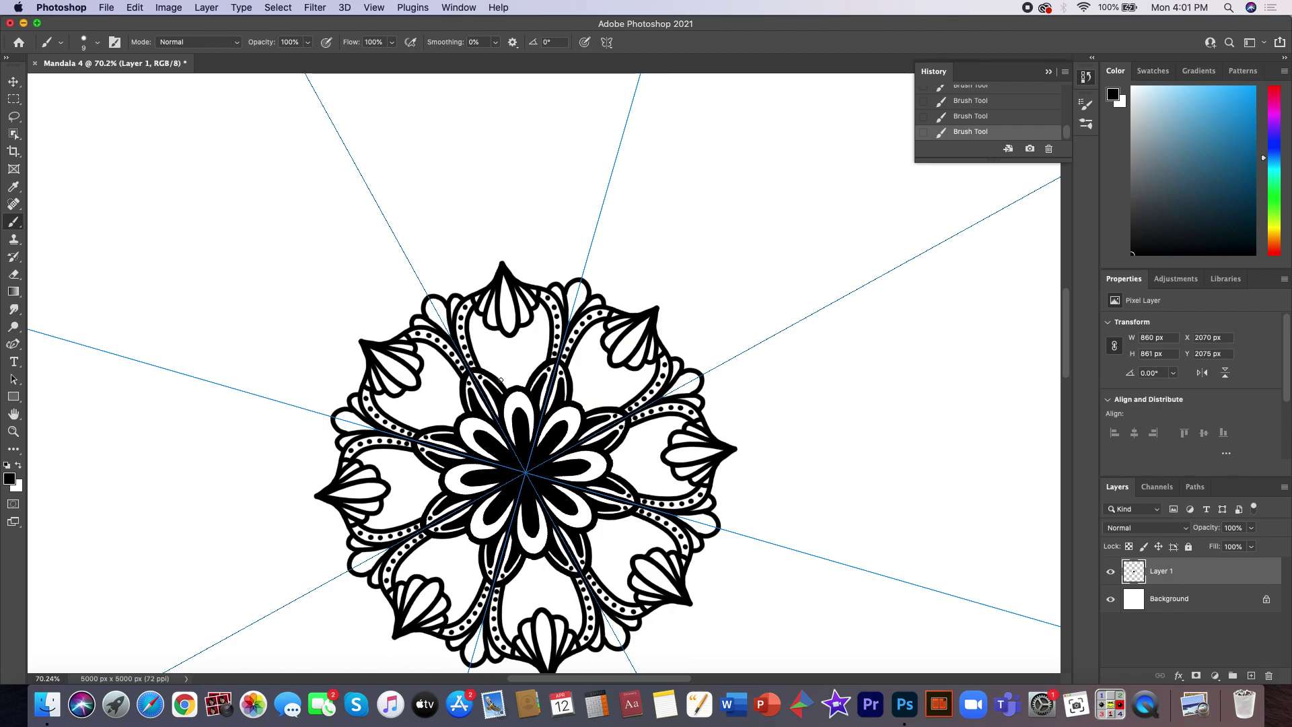
mouse_move(500, 380)
mouse_down()
mouse_move(510, 368)
mouse_move(516, 381)
mouse_up()
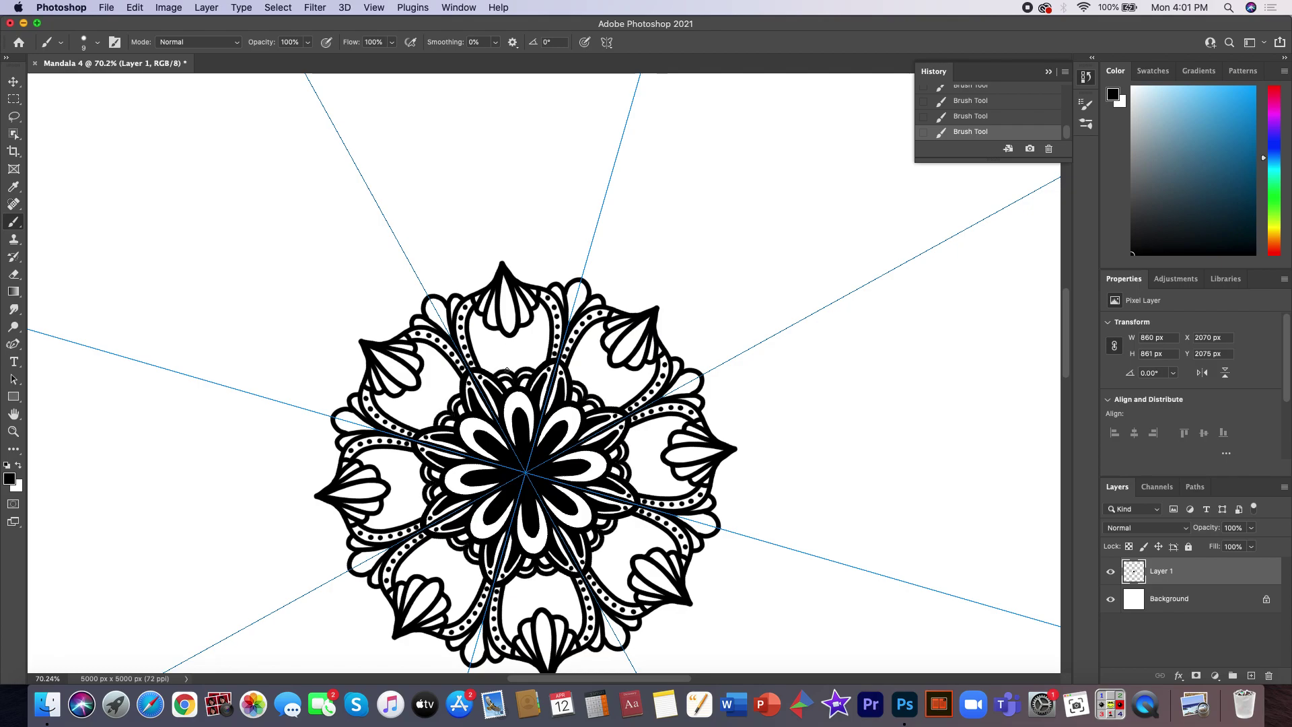
drag(507, 369, 508, 356)
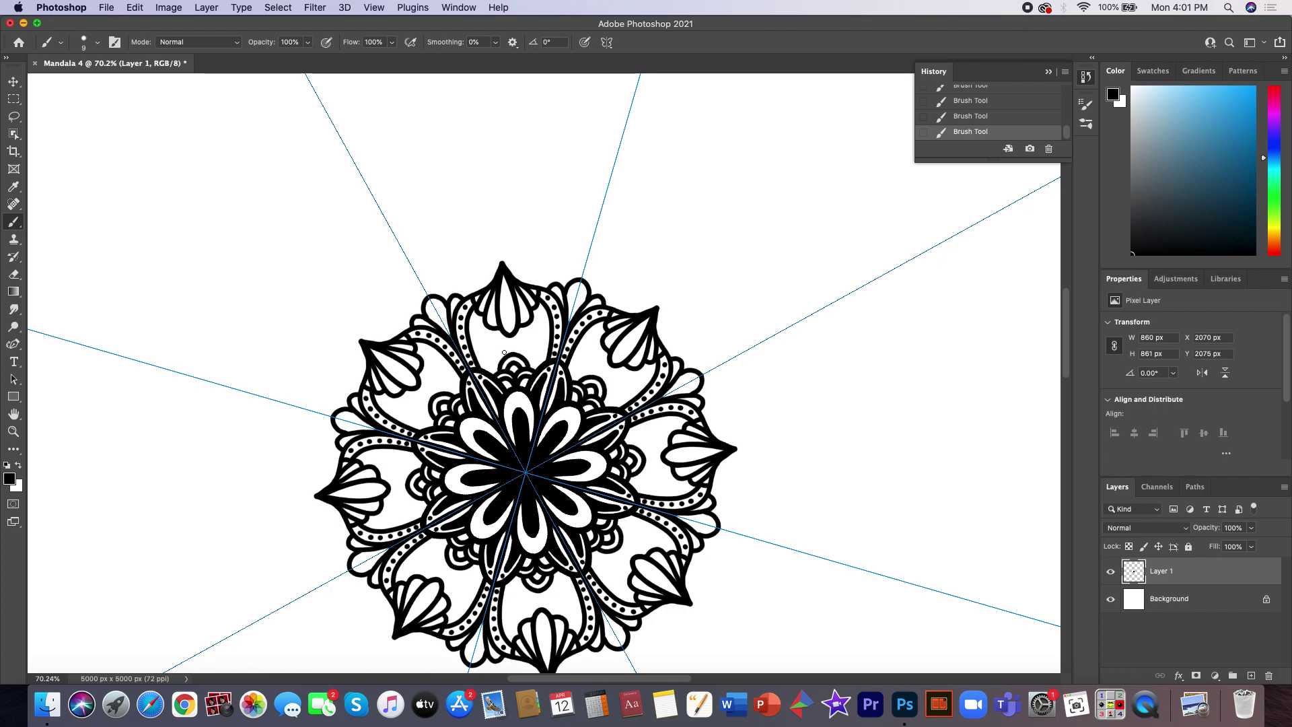
drag(488, 370, 503, 359)
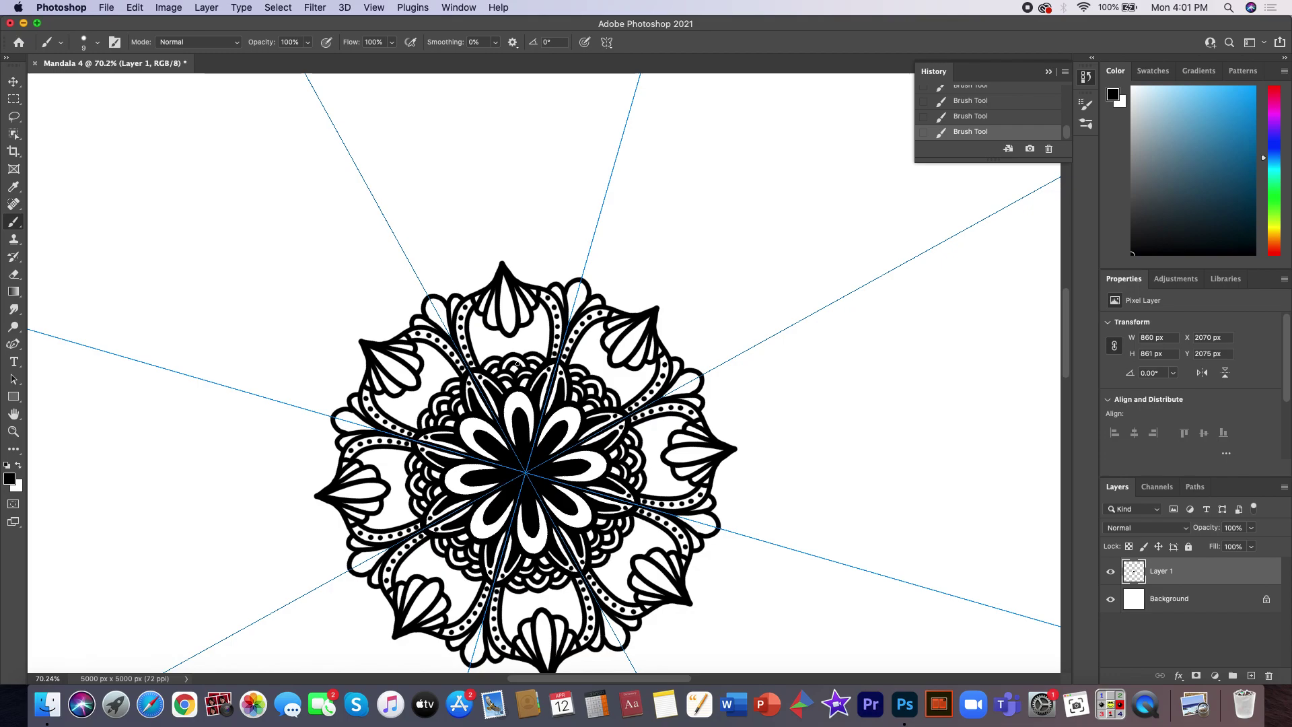
mouse_move(476, 357)
mouse_down()
mouse_move(506, 343)
mouse_move(500, 328)
mouse_up()
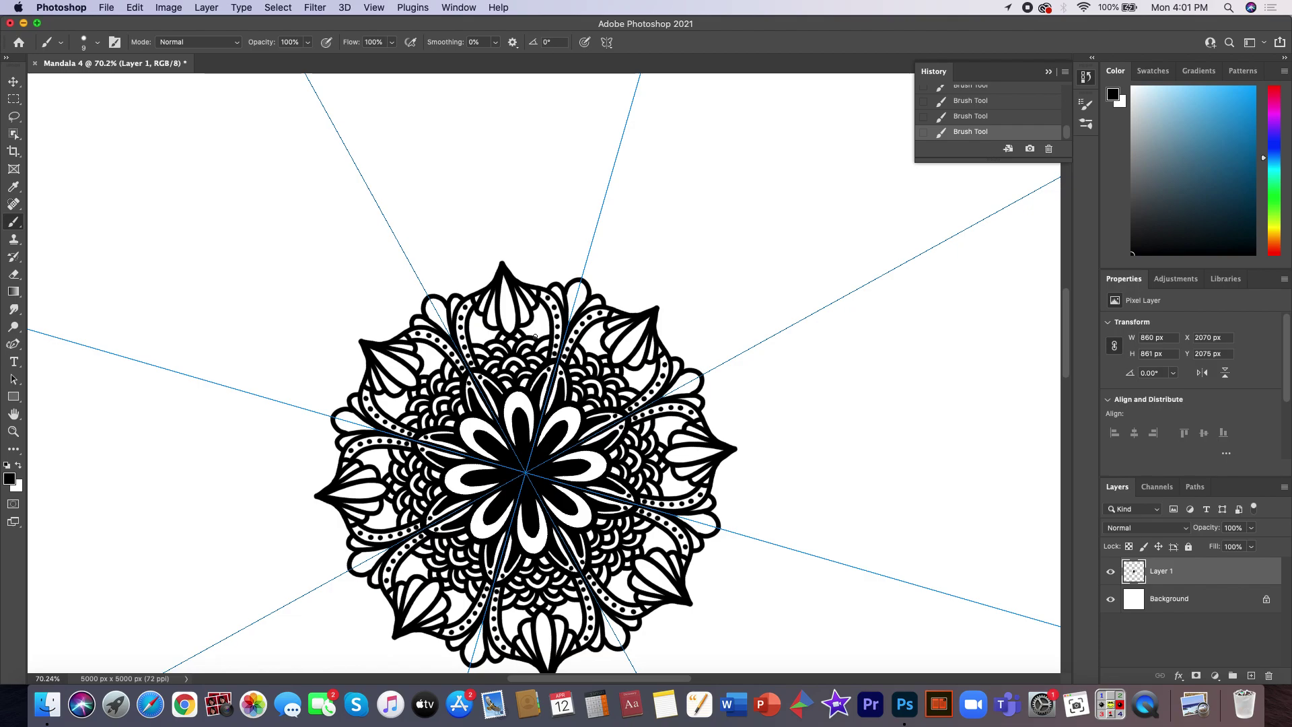
mouse_move(533, 333)
mouse_down()
mouse_move(542, 330)
mouse_move(529, 334)
mouse_up()
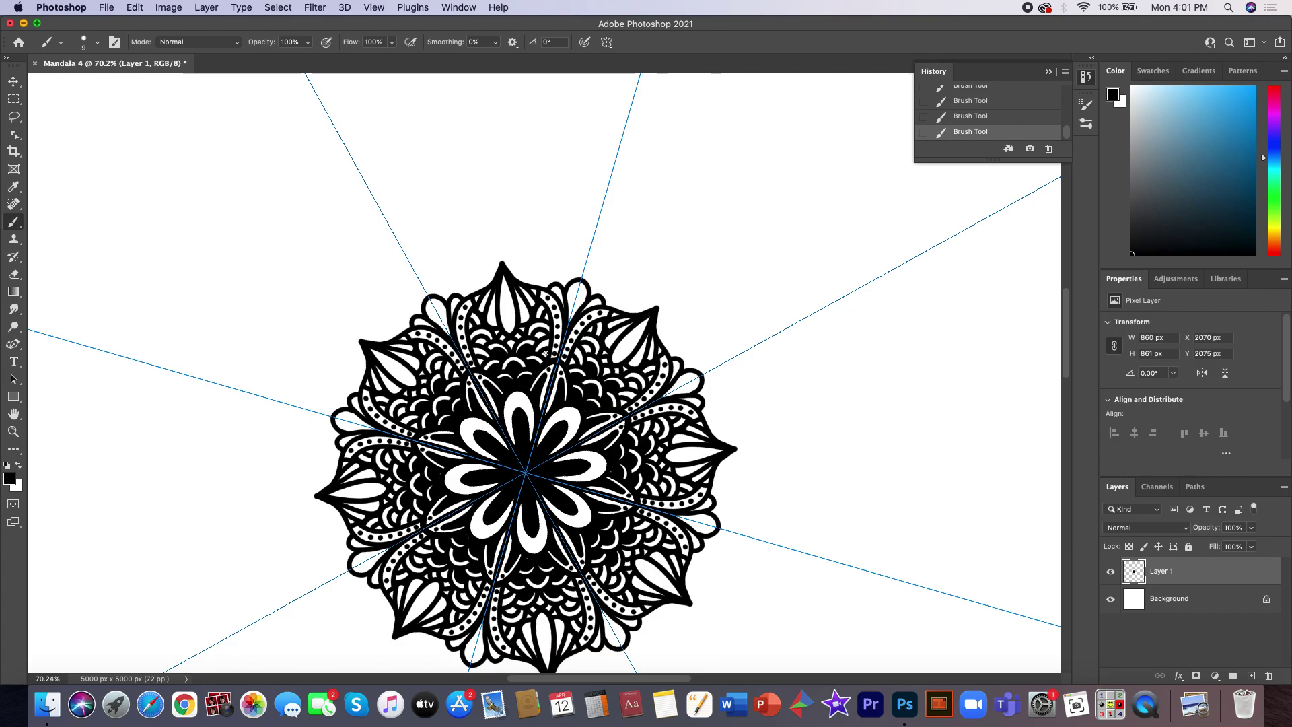
click(536, 333)
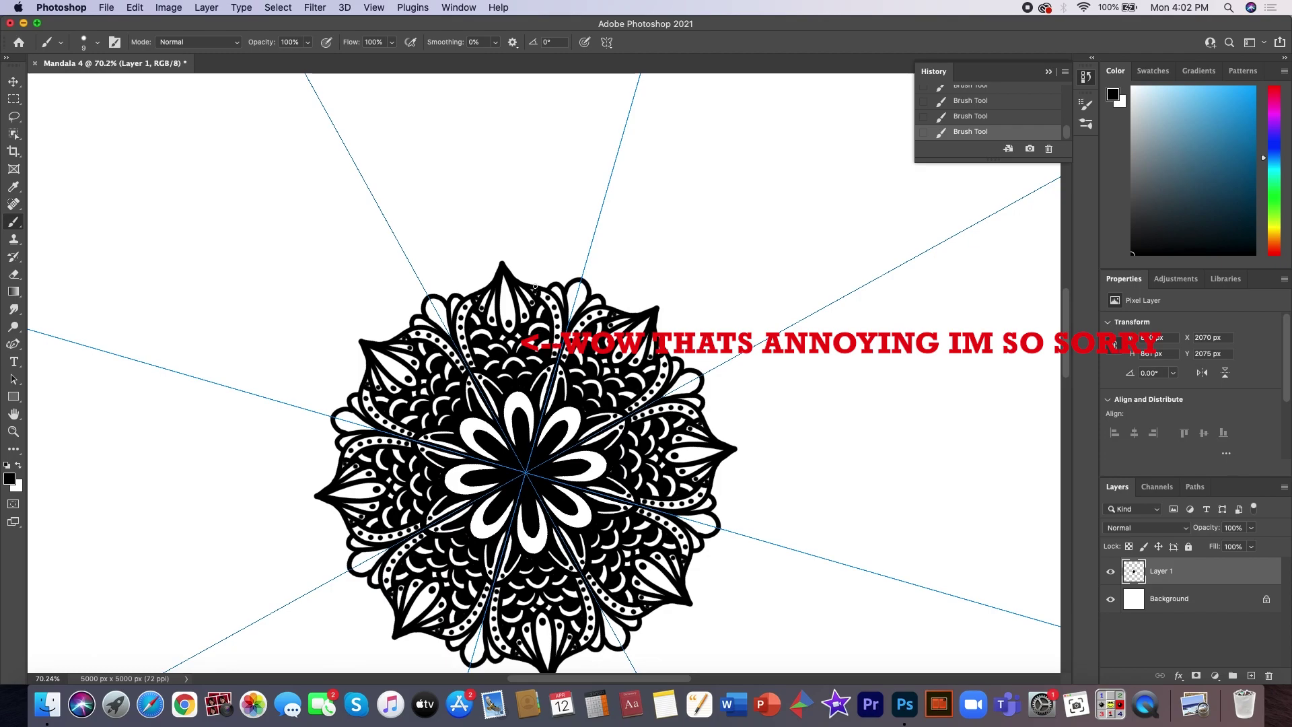
scroll(547, 449, down, 2)
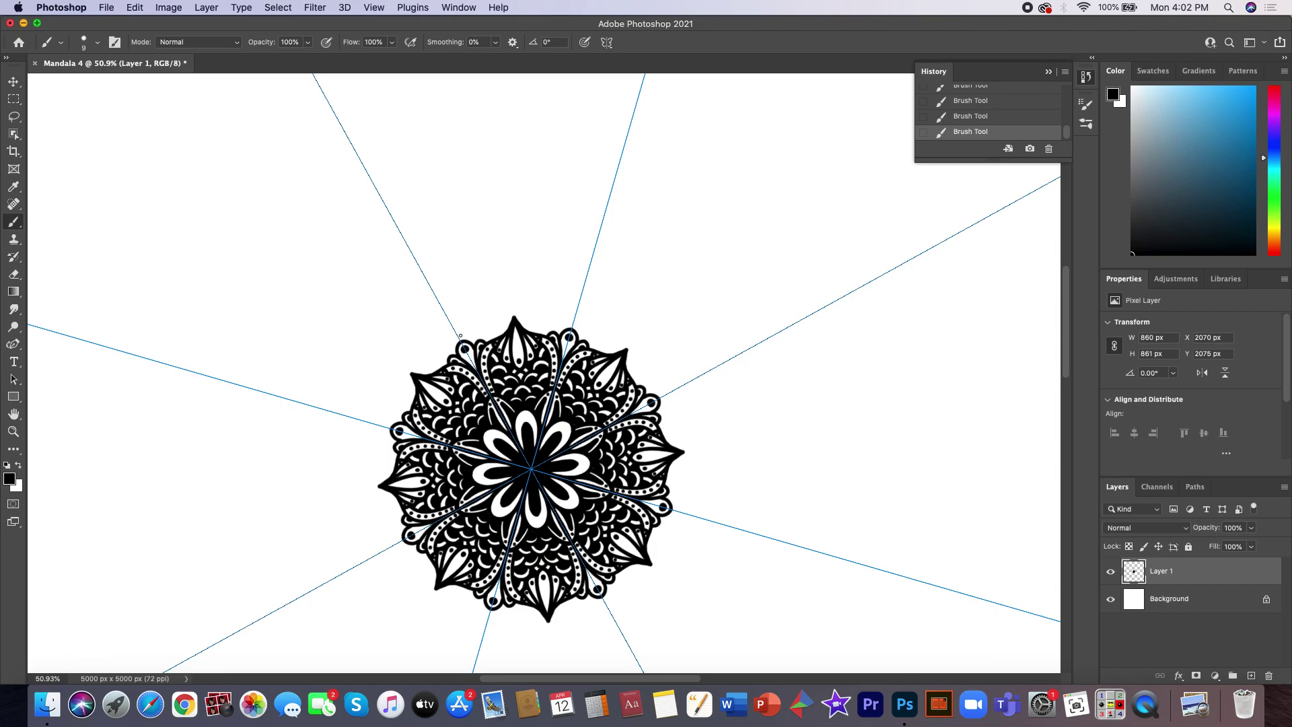
drag(455, 340, 513, 295)
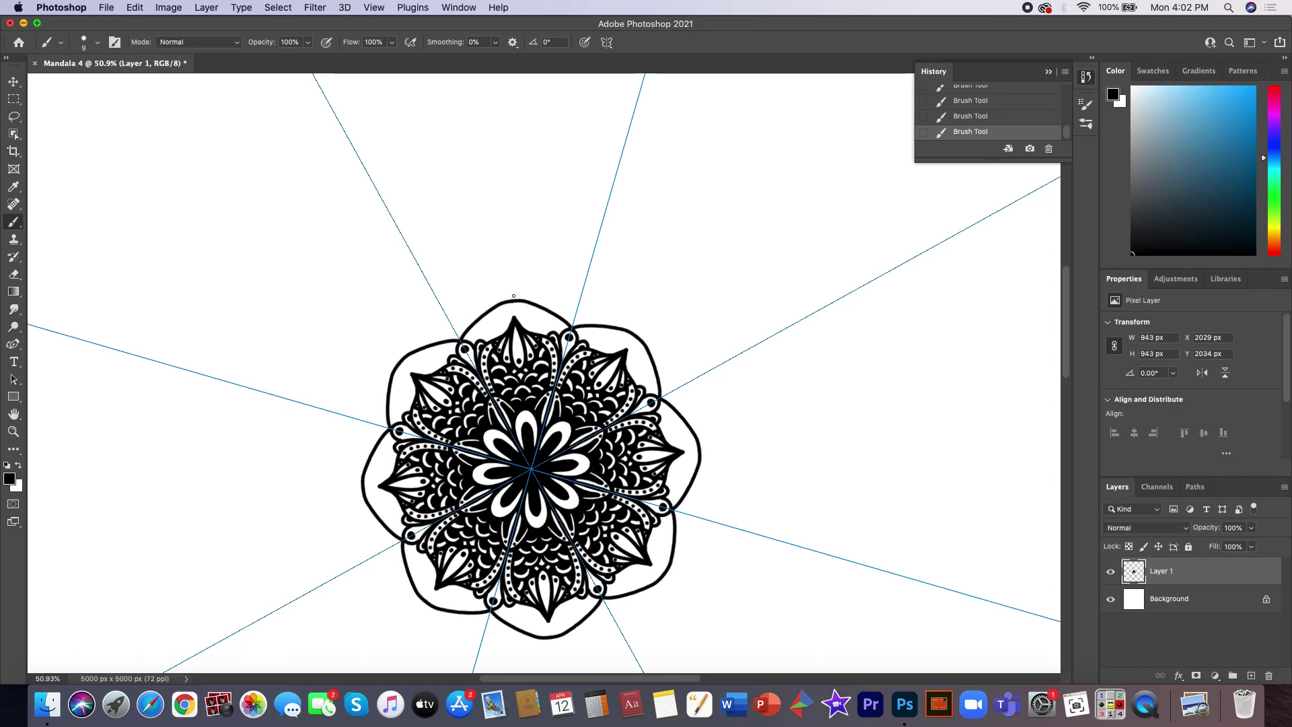
click(1048, 148)
click(745, 236)
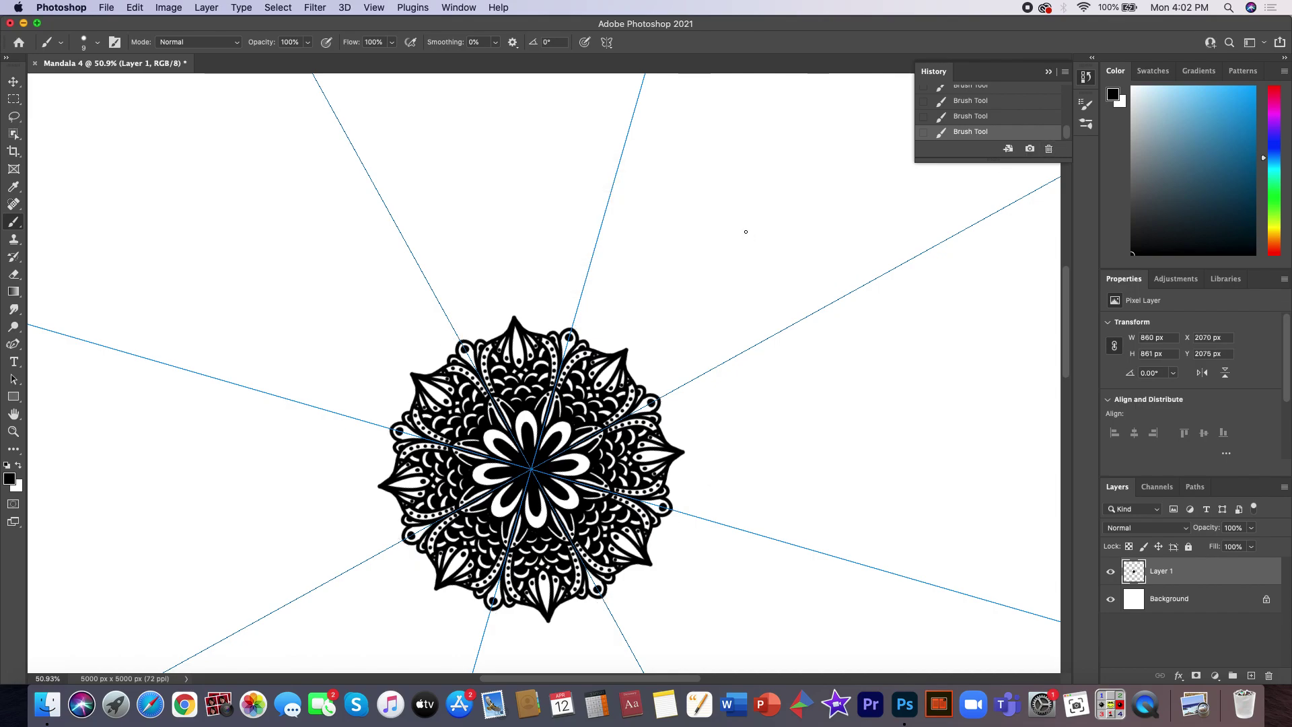
- Paint a smooth striped border band around the mandala with curled strokes along the guides
mouse_move(404, 540)
mouse_down()
mouse_move(376, 485)
mouse_move(386, 505)
mouse_up()
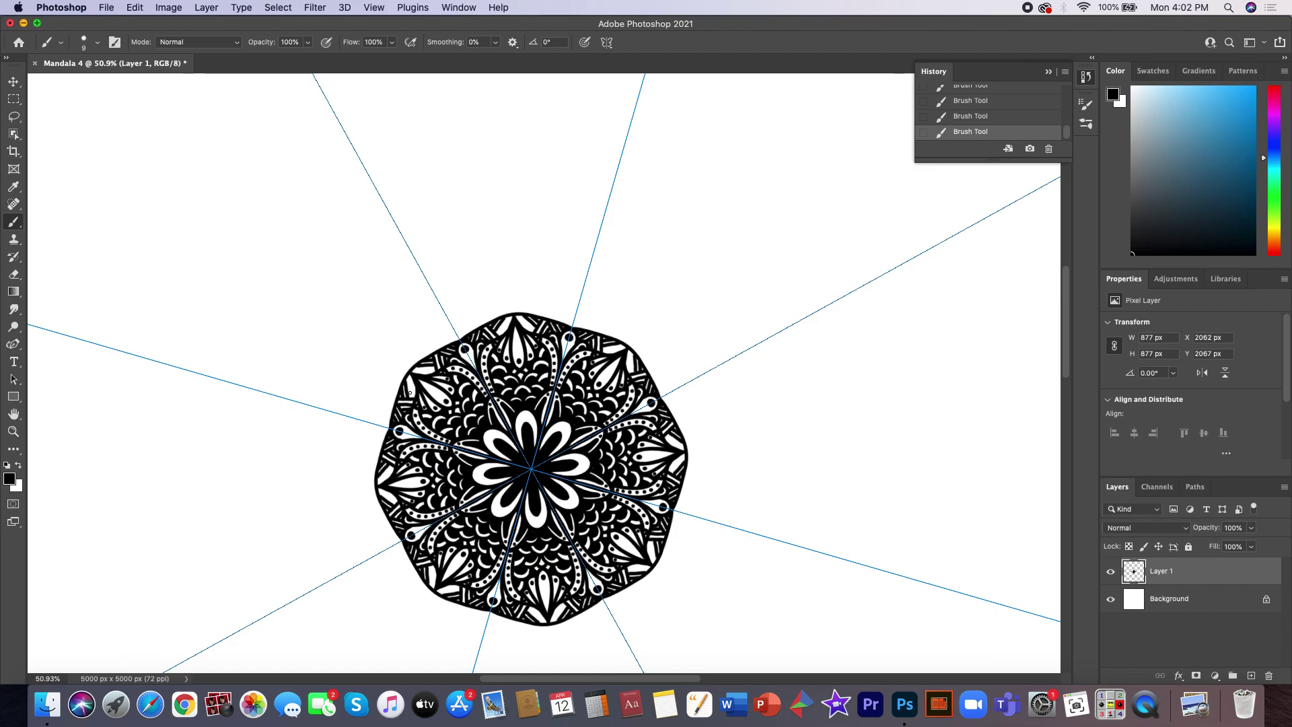
drag(412, 397, 409, 372)
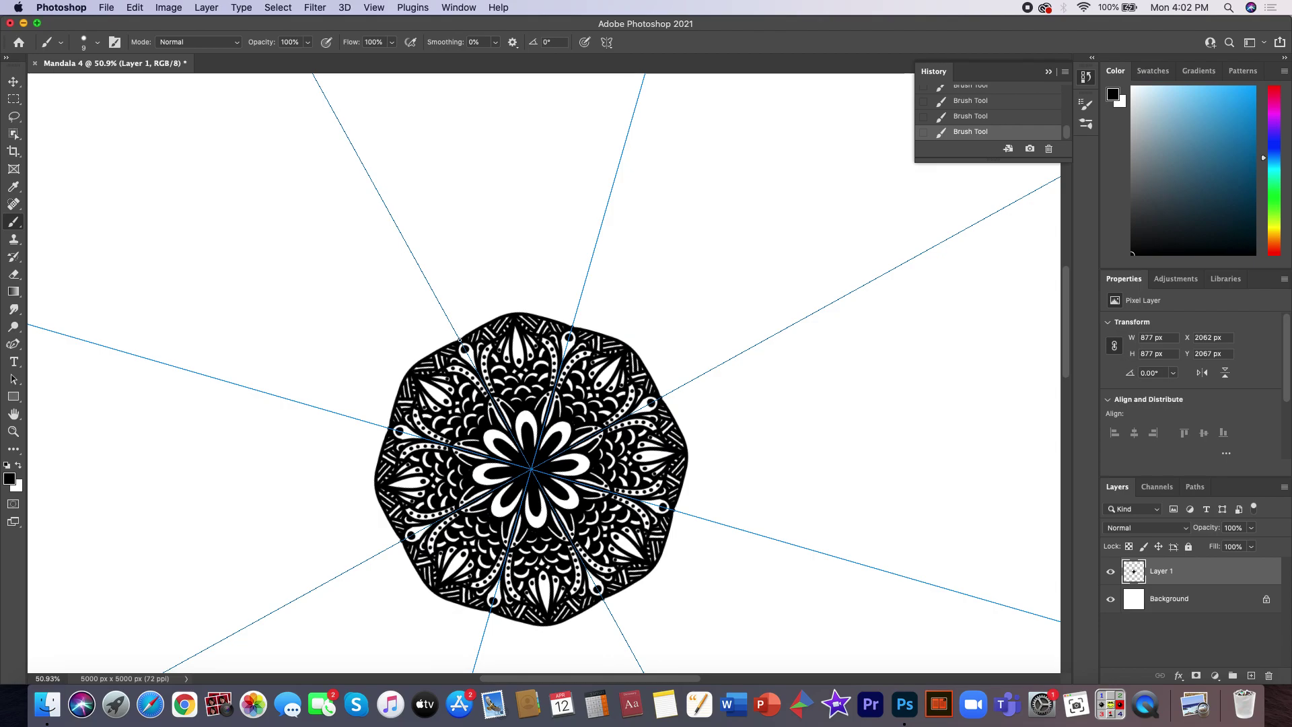
mouse_move(461, 340)
mouse_down()
mouse_move(468, 292)
mouse_move(483, 323)
mouse_move(484, 287)
mouse_move(496, 317)
mouse_move(496, 280)
mouse_move(511, 316)
mouse_move(508, 276)
mouse_up()
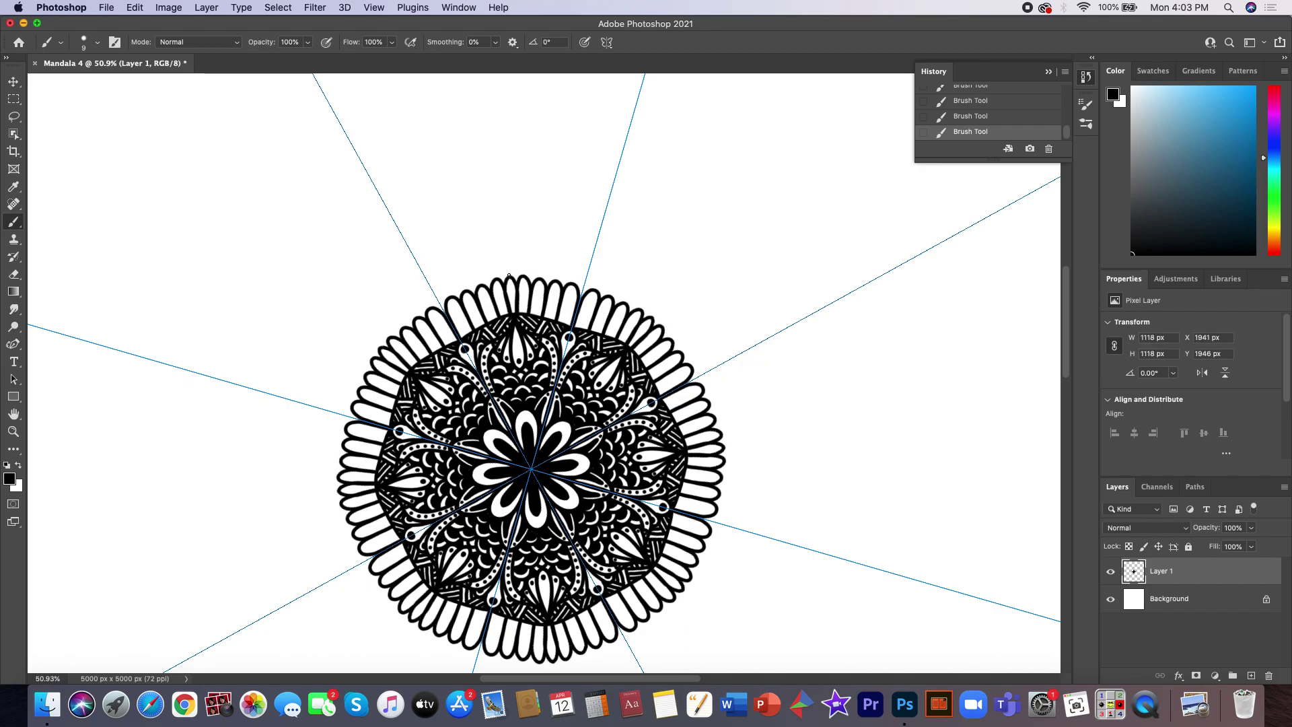
- Delete the failed petal ring from History and repaint the long rounded outer petals
click(1048, 148)
click(747, 240)
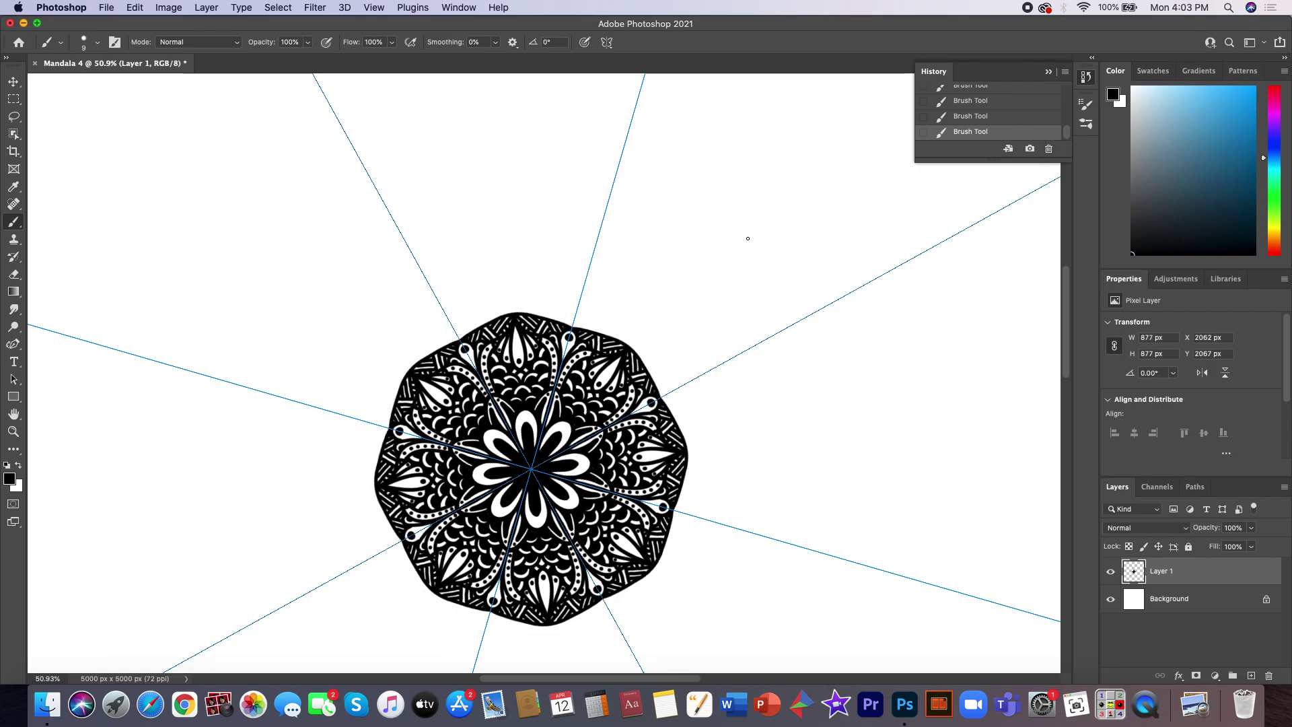
mouse_move(460, 339)
mouse_down()
mouse_move(436, 301)
mouse_move(473, 331)
mouse_move(459, 296)
mouse_move(471, 290)
mouse_move(485, 322)
mouse_move(477, 285)
mouse_move(502, 305)
mouse_move(498, 274)
mouse_move(515, 278)
mouse_move(514, 313)
mouse_up()
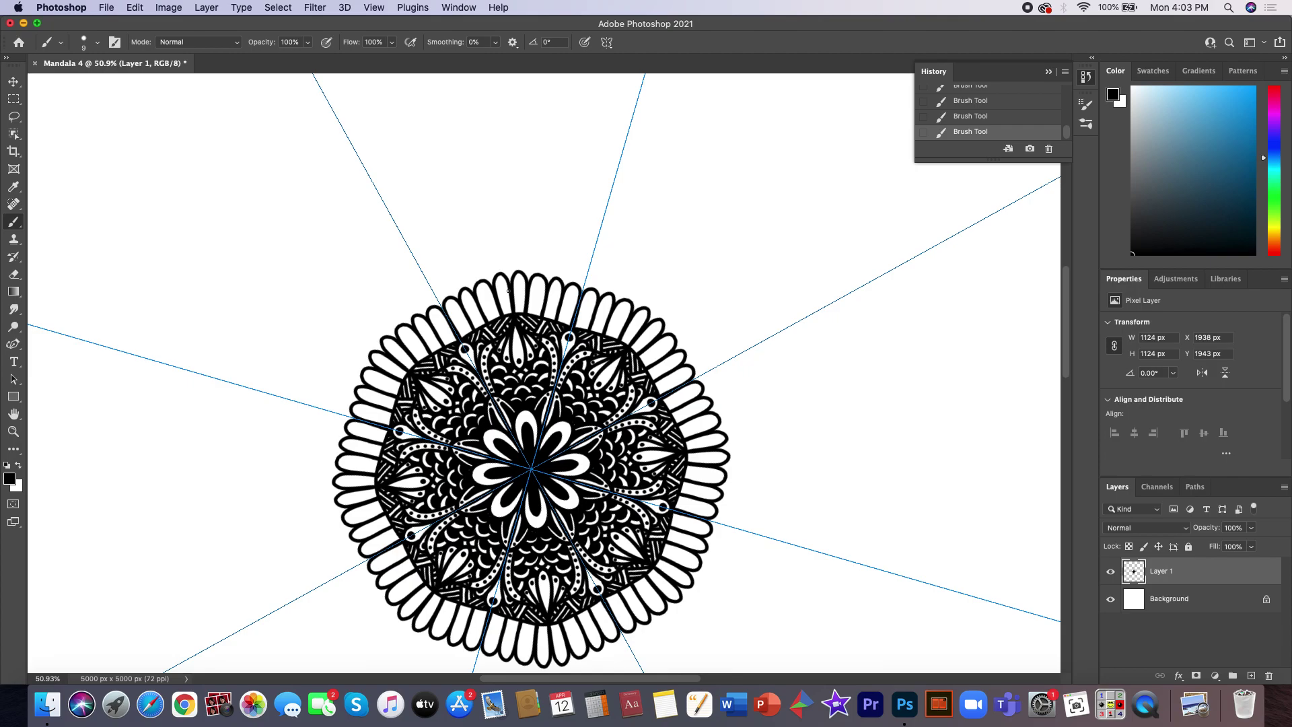
- Zoom in and paint a solid black teardrop in the base of each long outer petal
scroll(508, 291, up, 1)
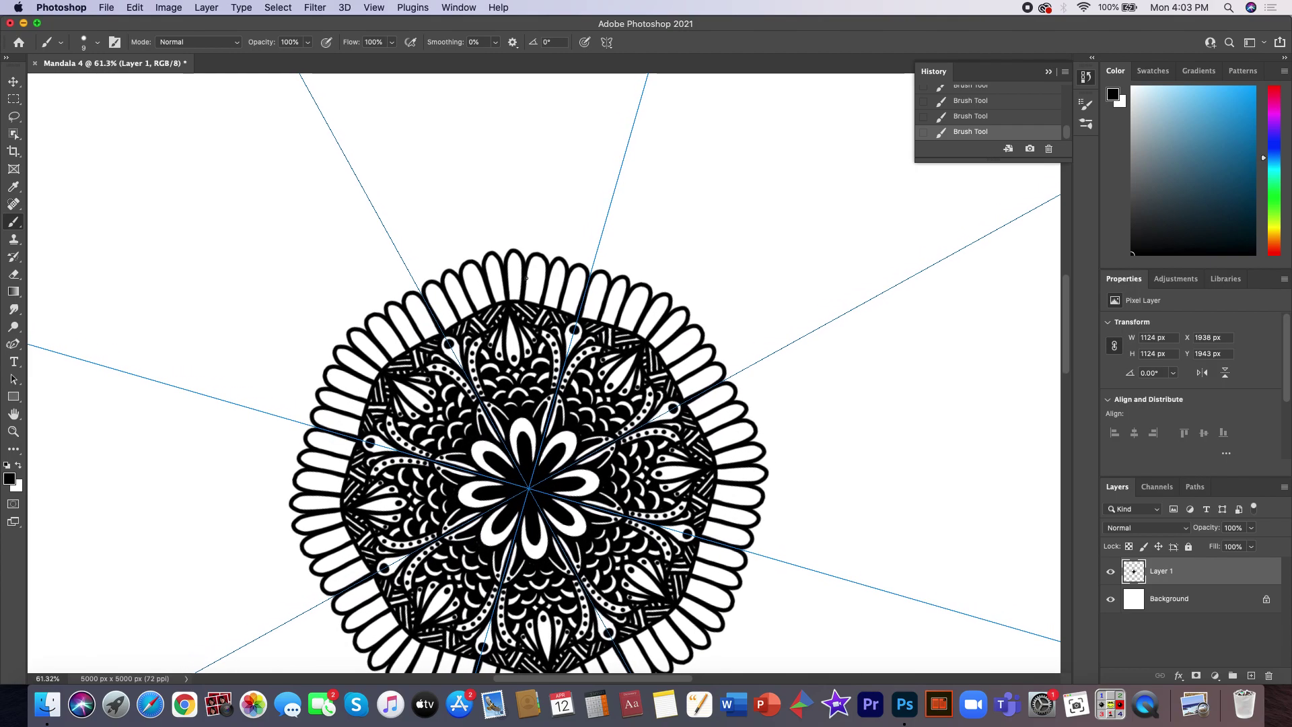
scroll(518, 282, up, 2)
scroll(531, 276, up, 2)
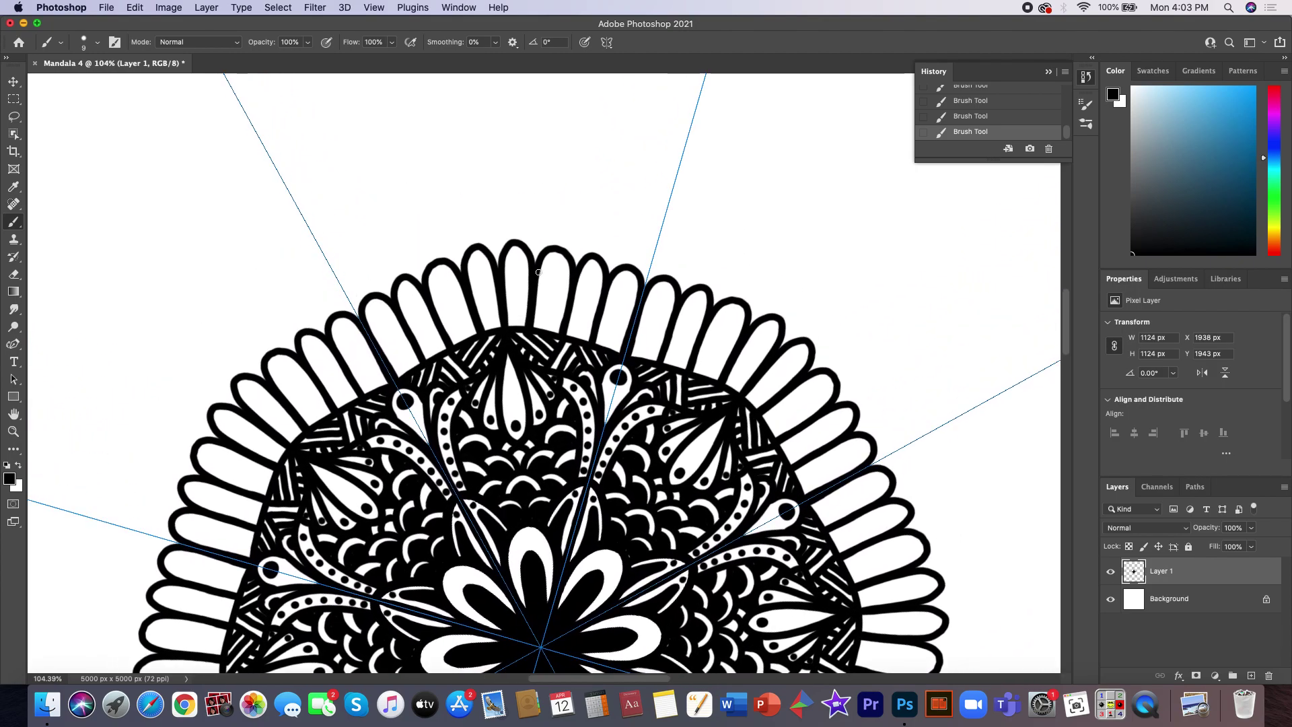
scroll(539, 271, up, 3)
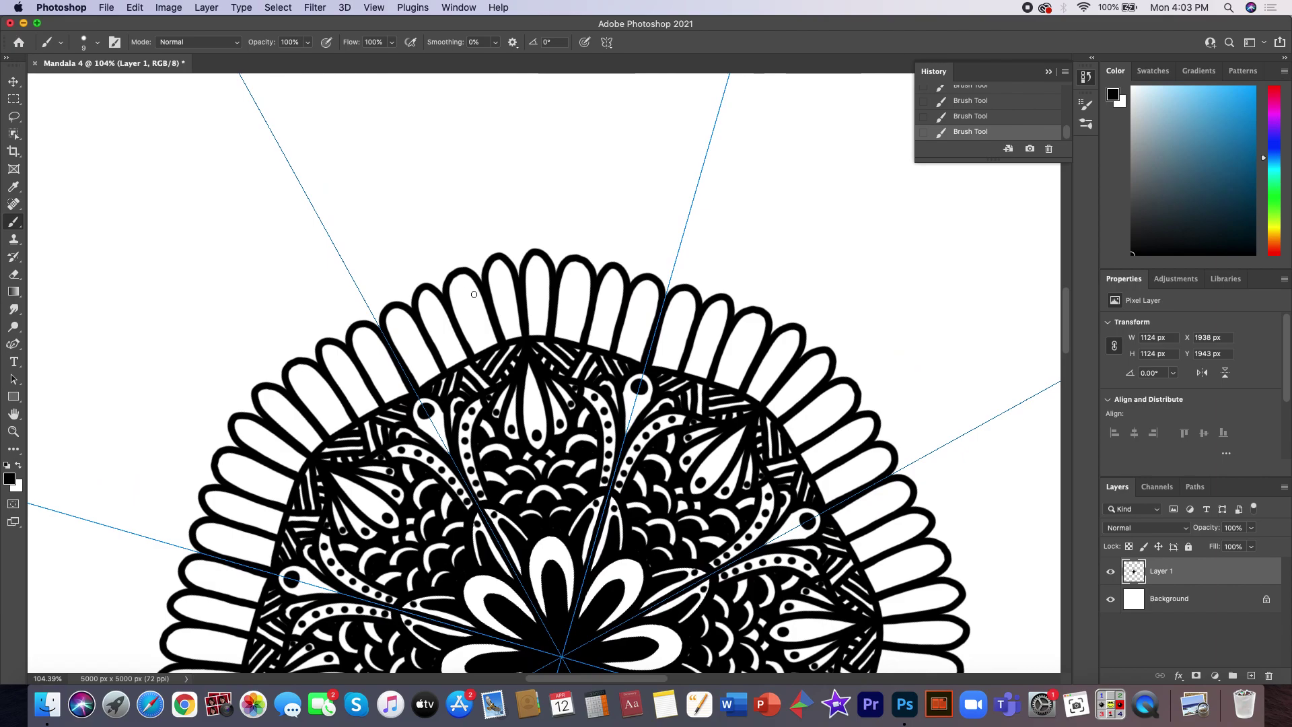
click(479, 344)
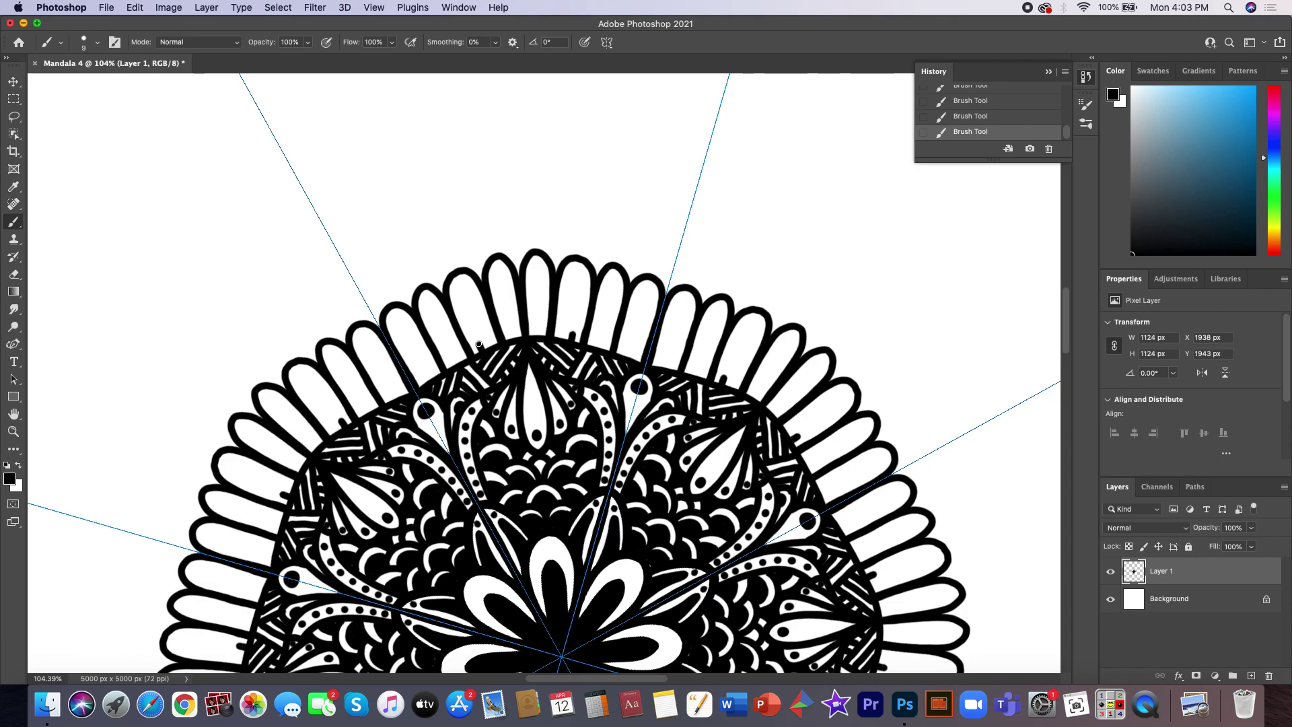
drag(478, 344, 478, 333)
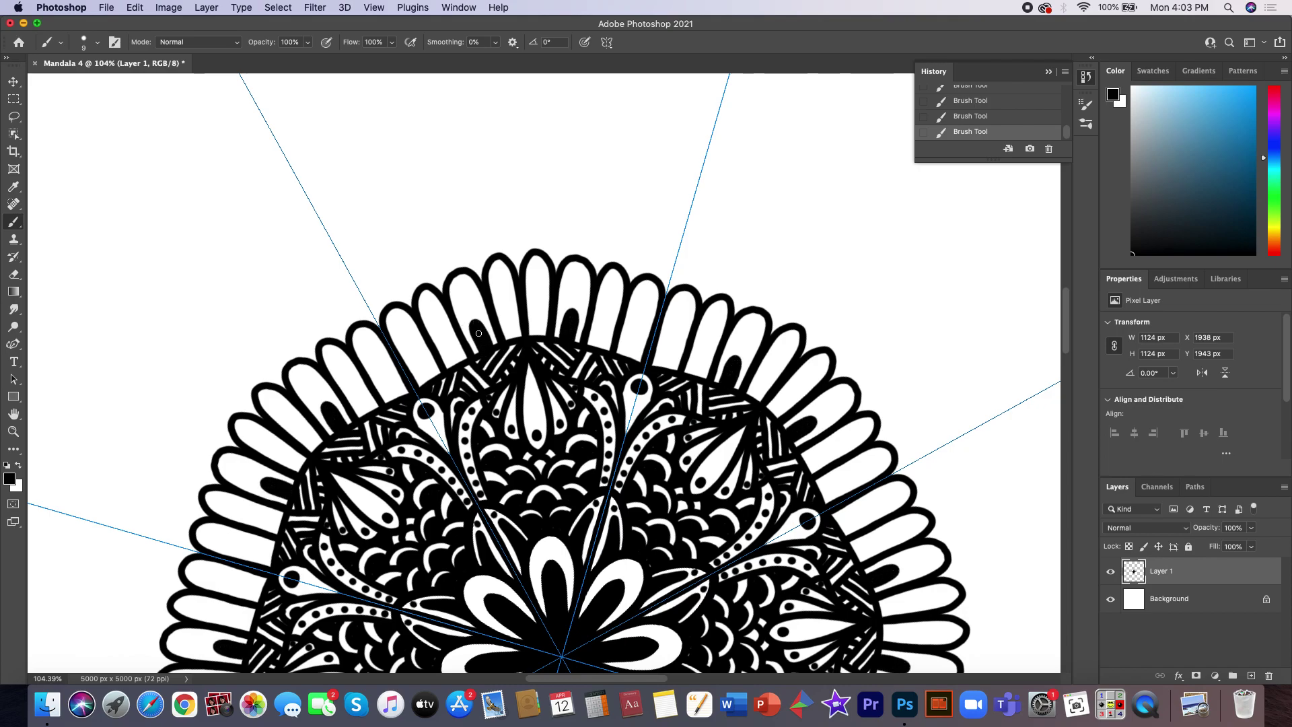
mouse_move(455, 367)
mouse_down()
mouse_move(454, 350)
mouse_move(431, 369)
mouse_up()
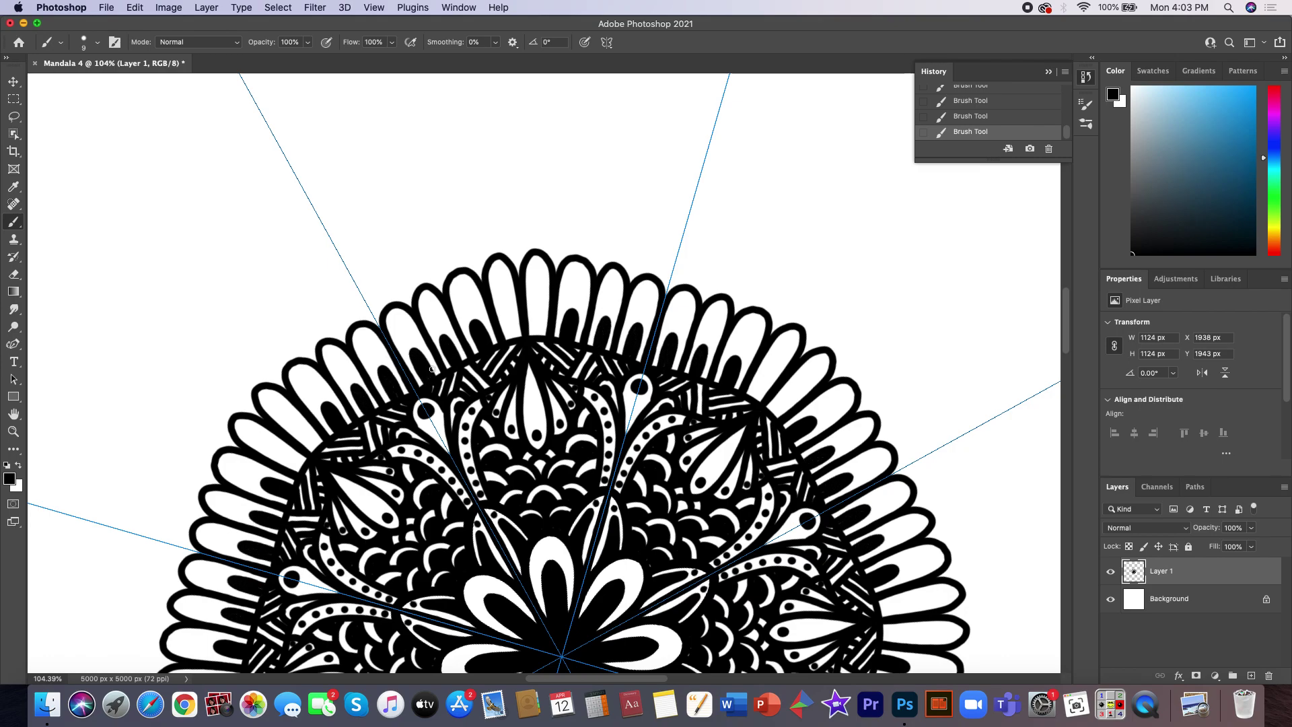
drag(510, 341, 515, 319)
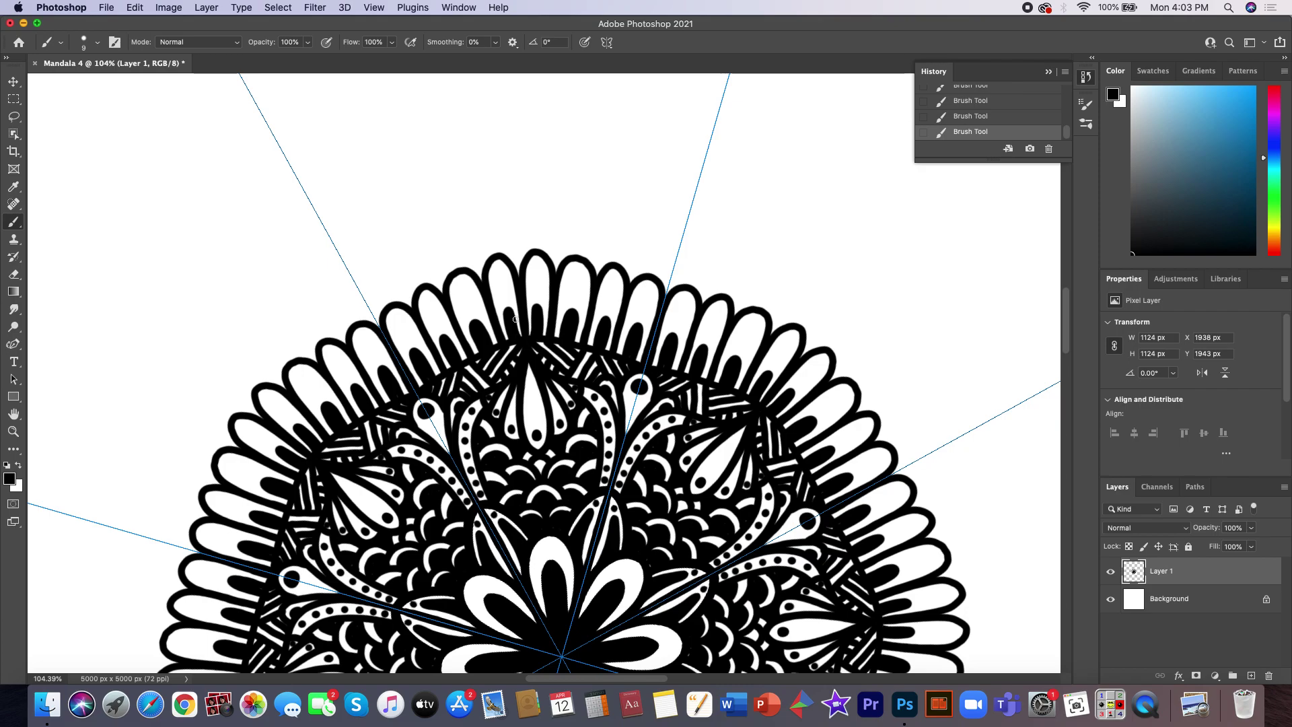
- Zoom and rotate the canvas view to reposition the mandala for painting
scroll(515, 318, up, 2)
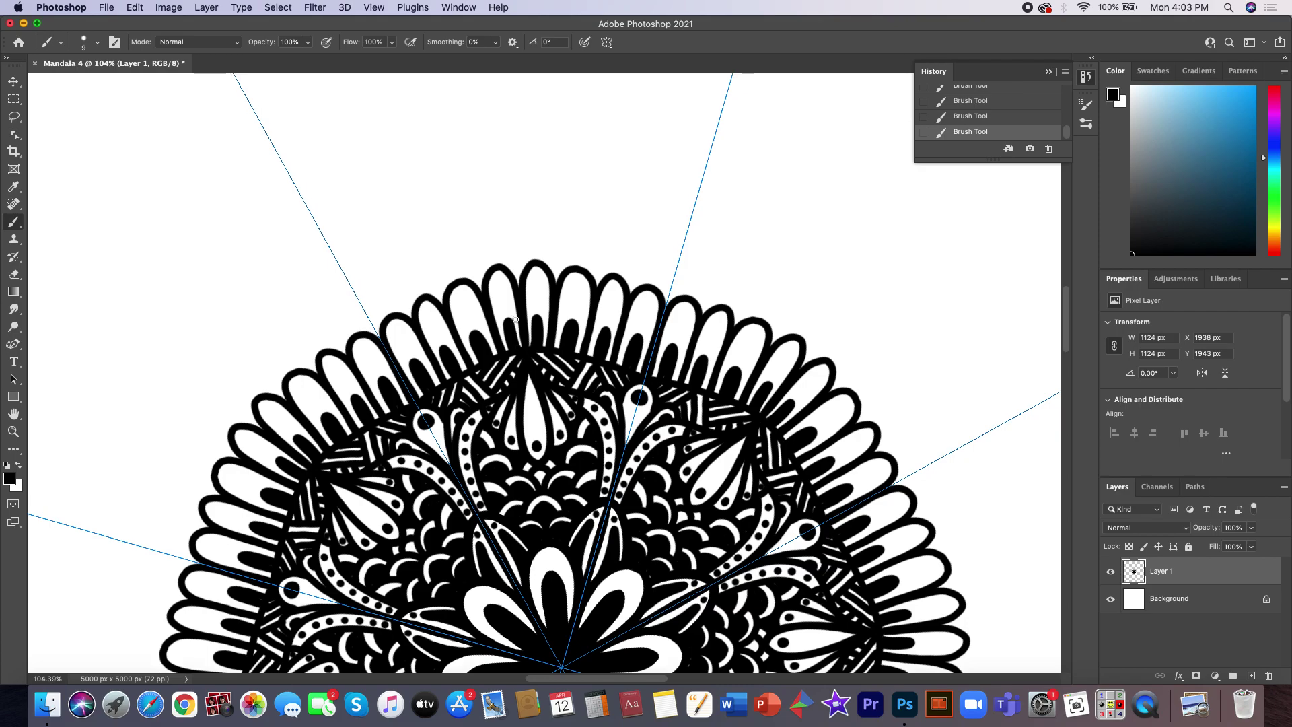
scroll(515, 319, up, 2)
scroll(515, 319, up, 1)
scroll(515, 319, up, 1)
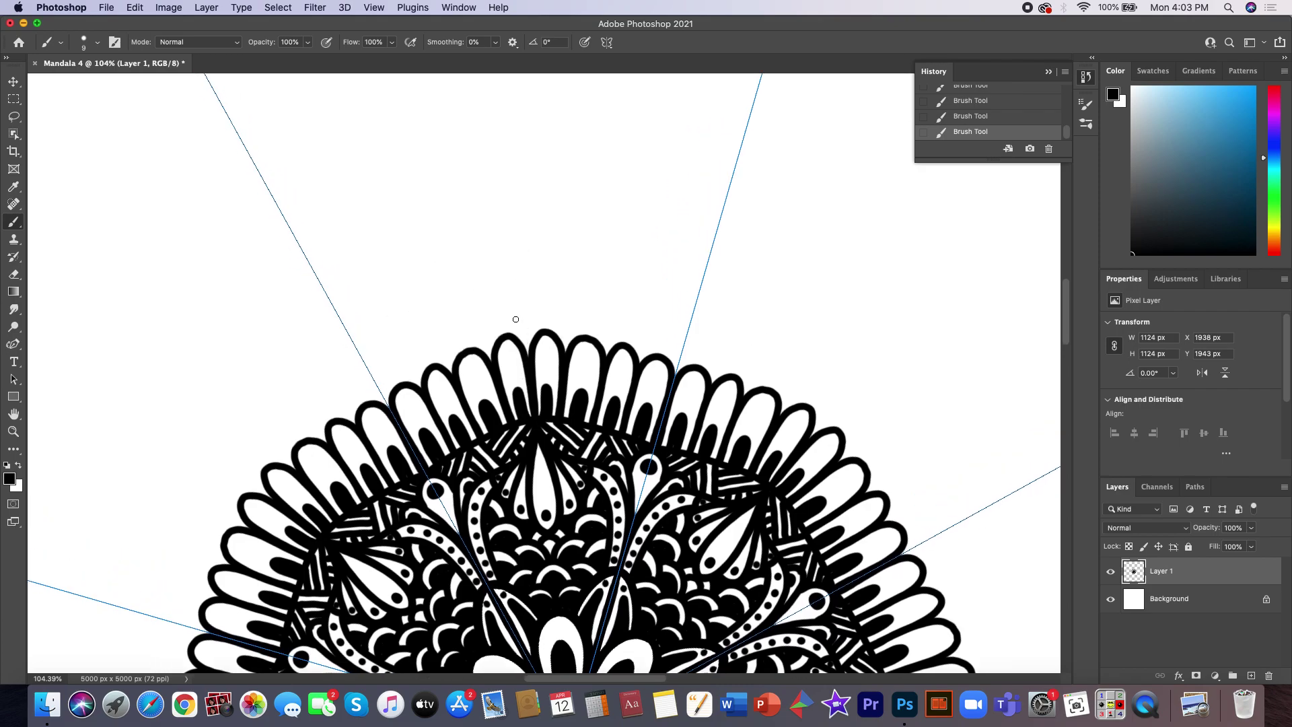
drag(516, 319, 516, 318)
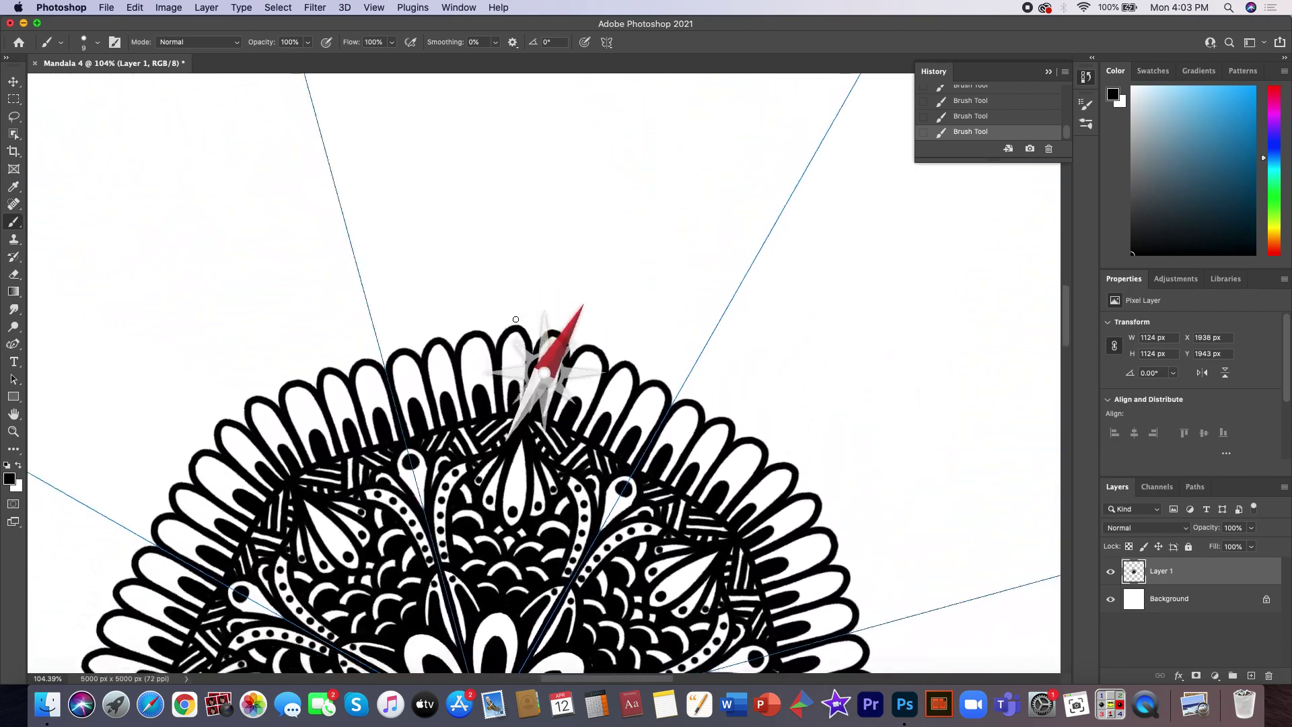
drag(515, 319, 515, 319)
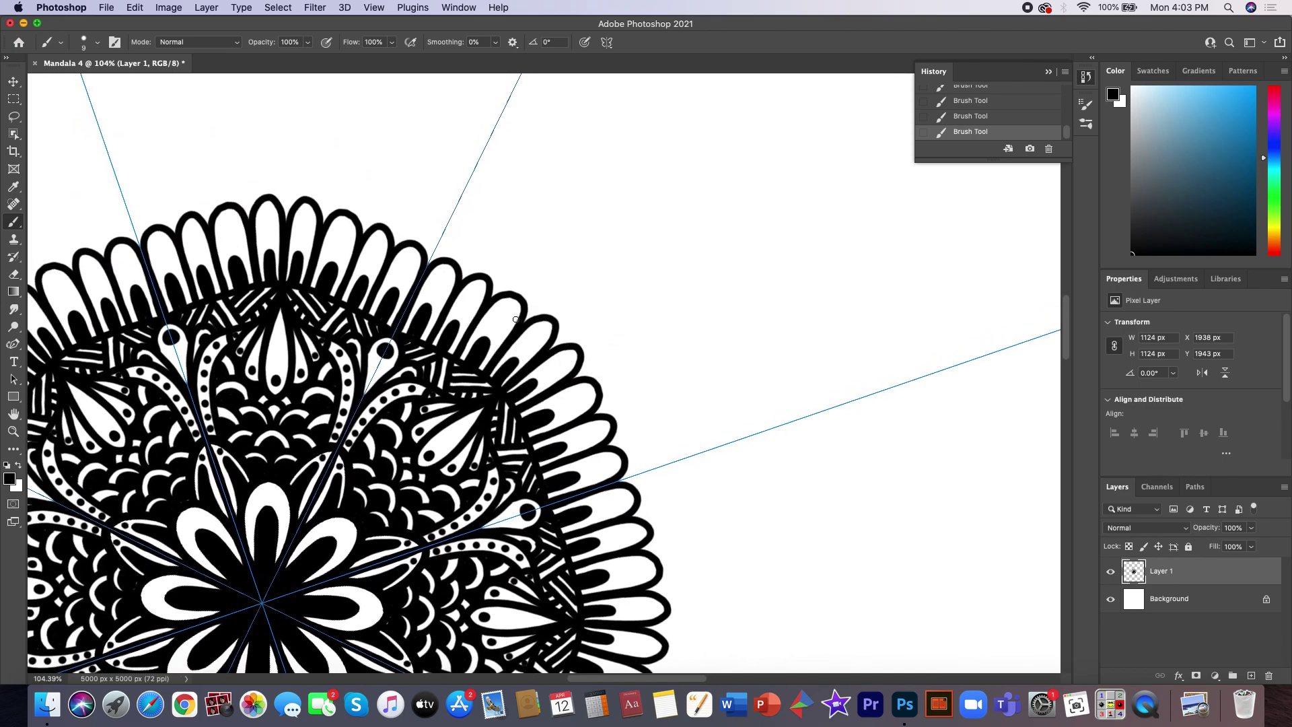
scroll(515, 319, down, 1)
scroll(516, 318, down, 1)
scroll(516, 318, down, 1)
scroll(515, 318, down, 1)
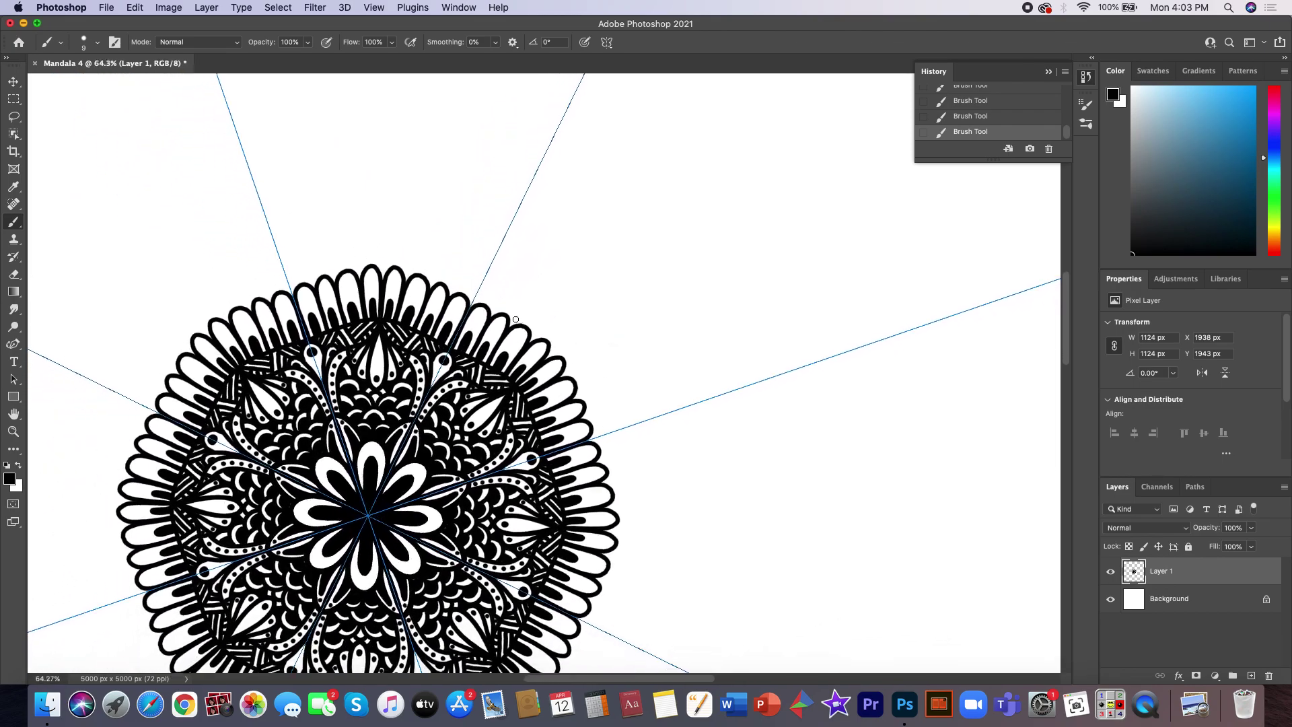
scroll(515, 318, down, 1)
scroll(516, 319, up, 3)
scroll(515, 319, up, 3)
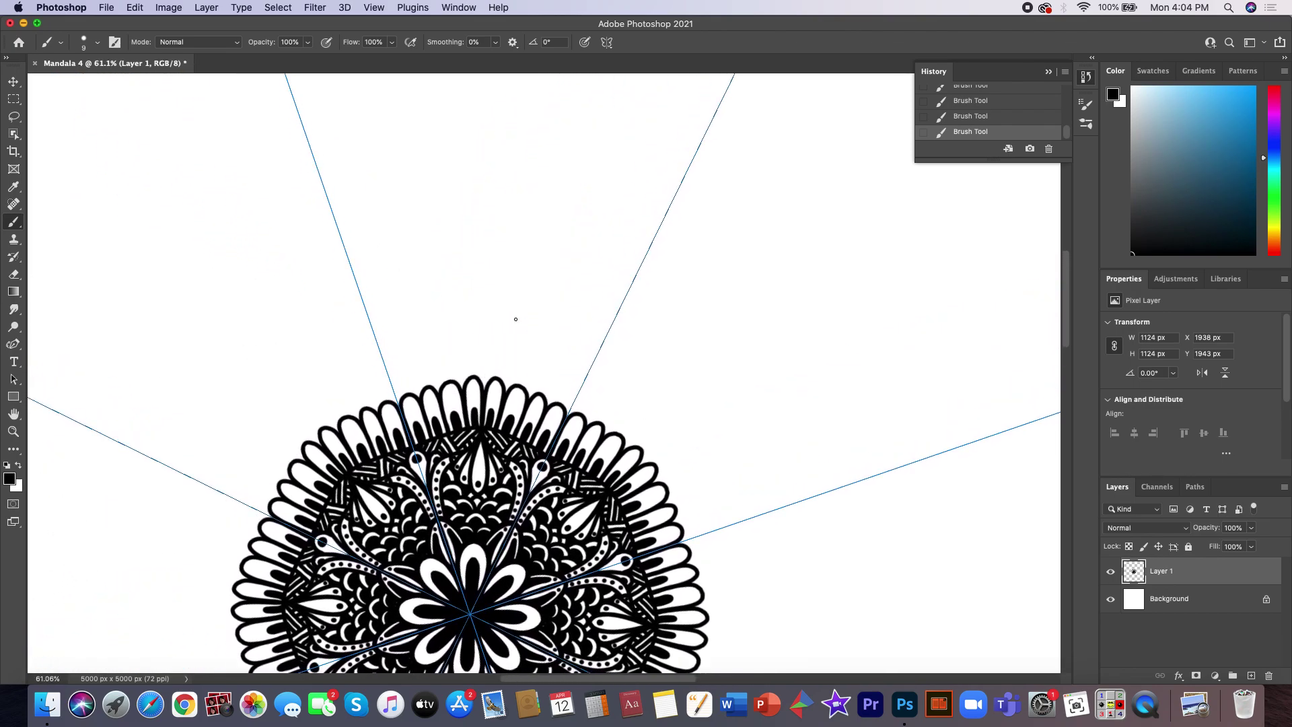
drag(516, 319, 516, 319)
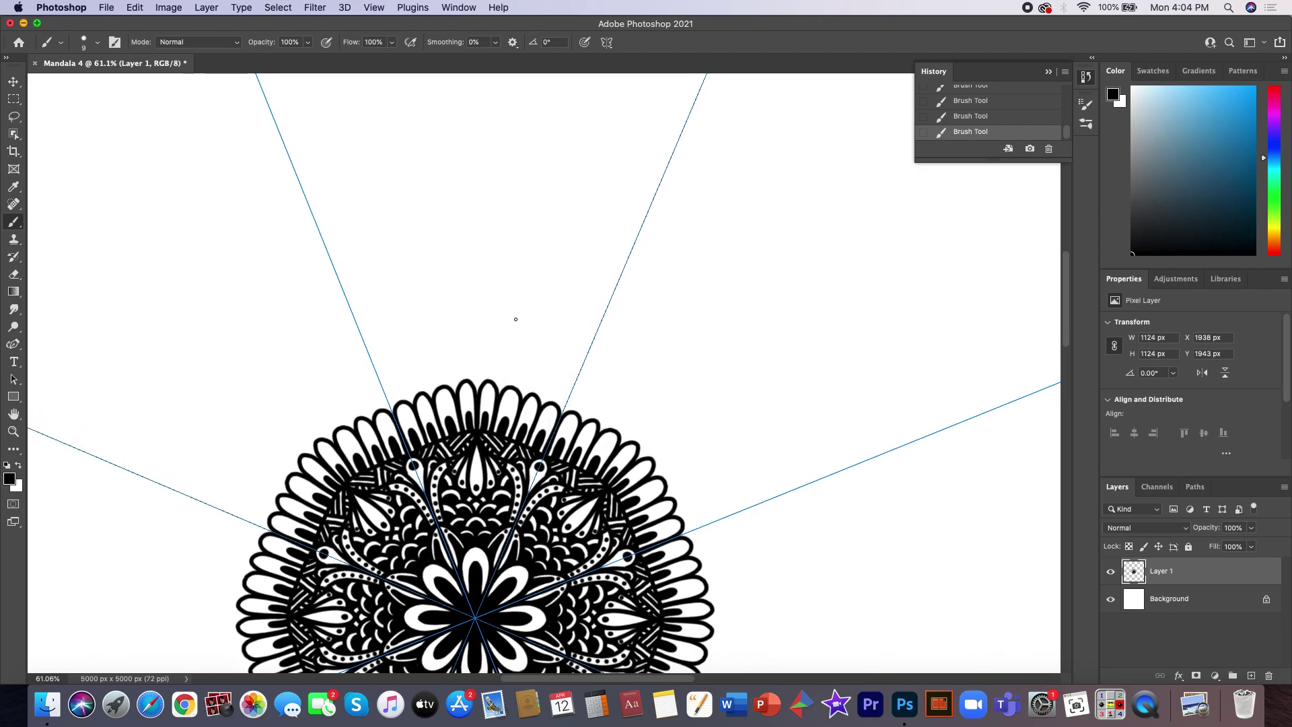
- Delete stray brush dots from History, place mirrored dots, and draw the large outer petal outline
click(1048, 148)
click(747, 239)
drag(476, 313, 478, 313)
click(1048, 148)
click(728, 241)
click(1048, 148)
click(707, 242)
click(477, 312)
drag(392, 409, 479, 296)
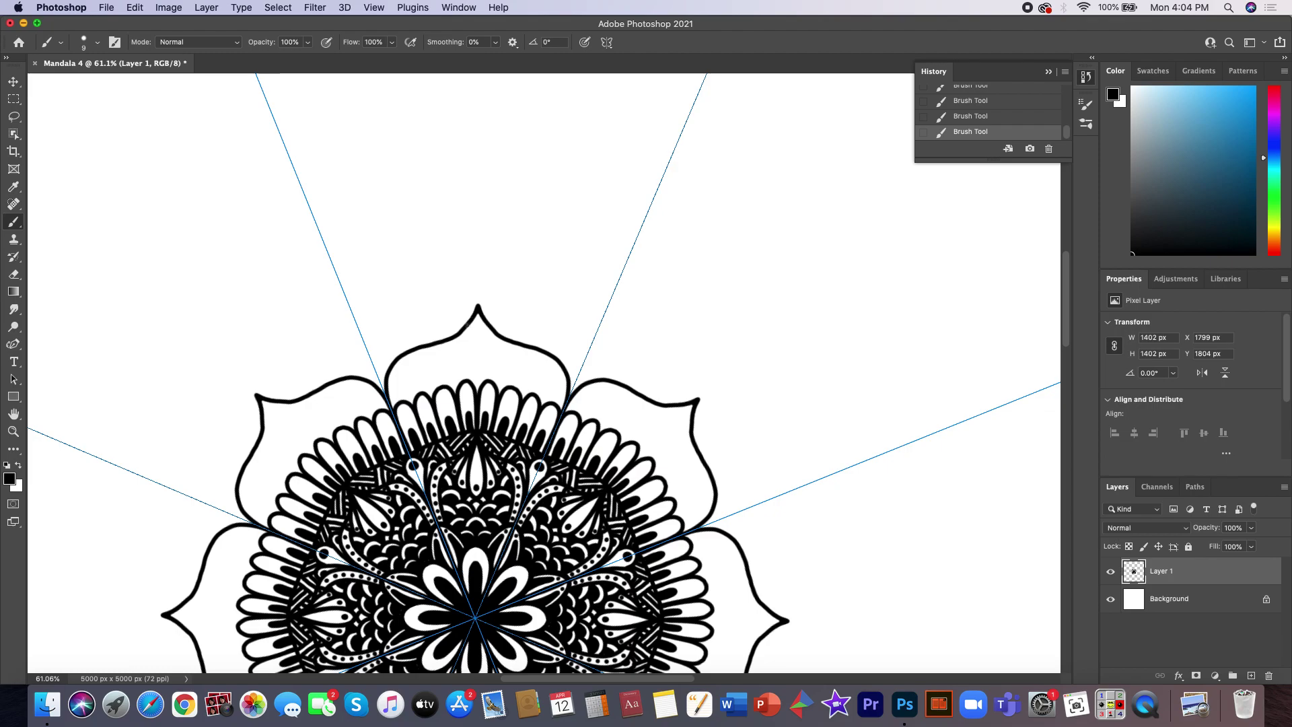
- Delete the large outer petal outline and its extra marks from History
drag(426, 345, 415, 349)
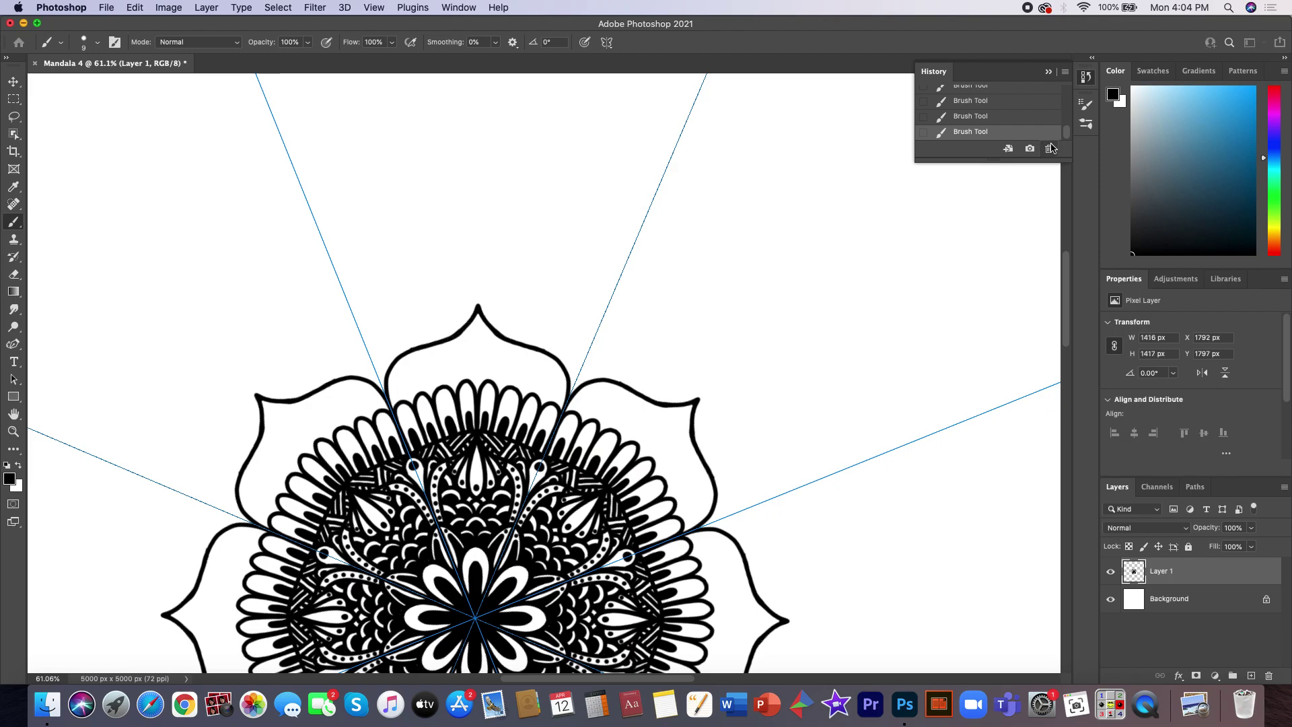
click(1048, 148)
click(745, 240)
scroll(747, 240, down, 5)
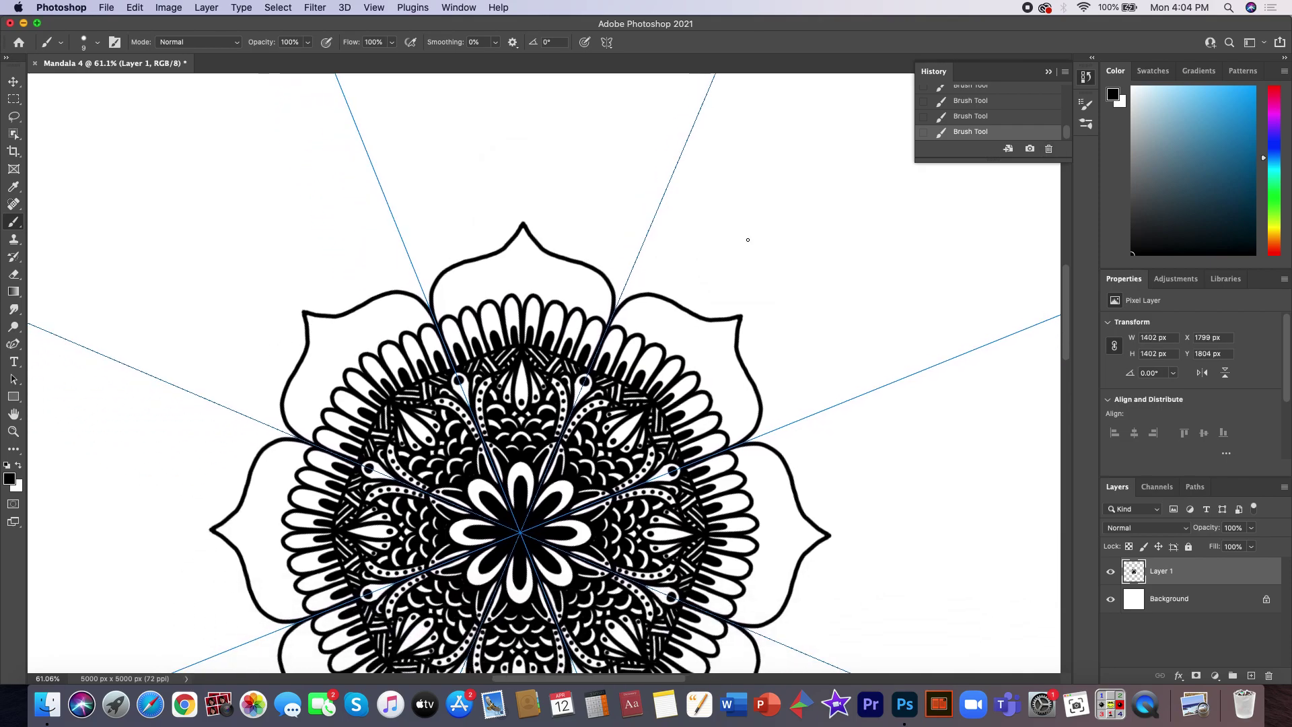
scroll(747, 240, left, 5)
click(1048, 148)
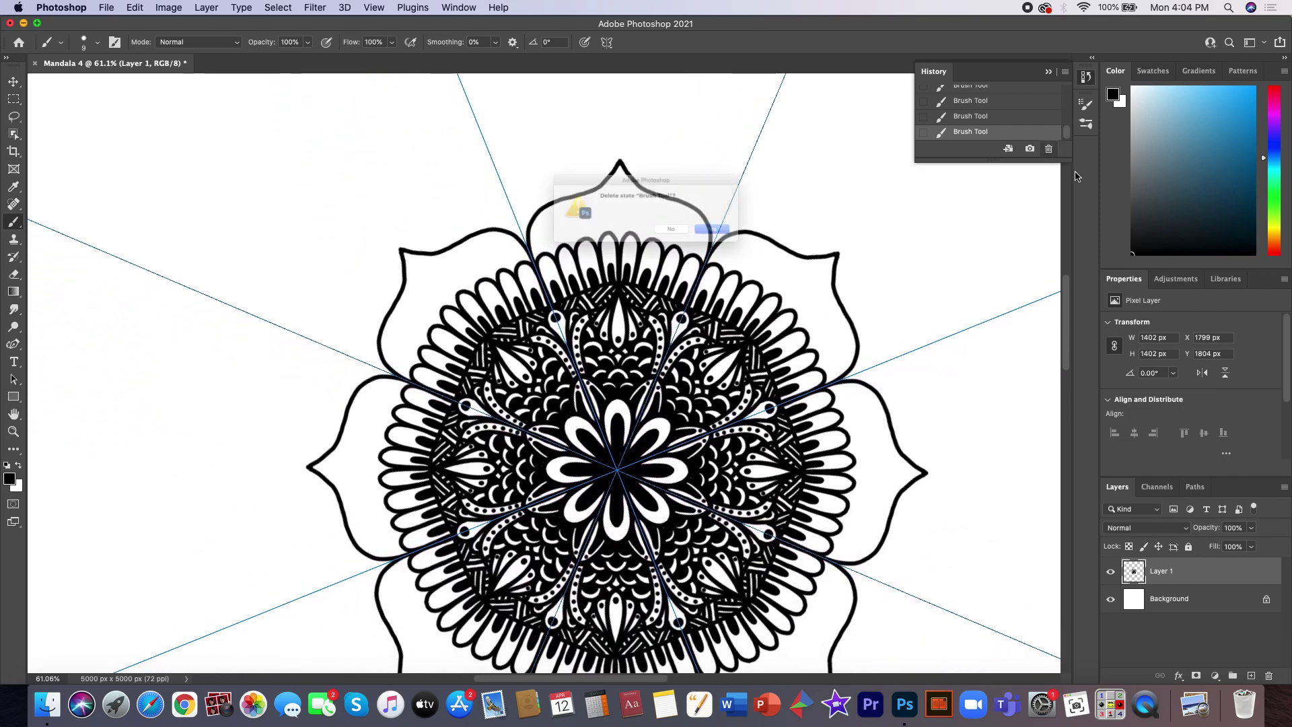
click(744, 239)
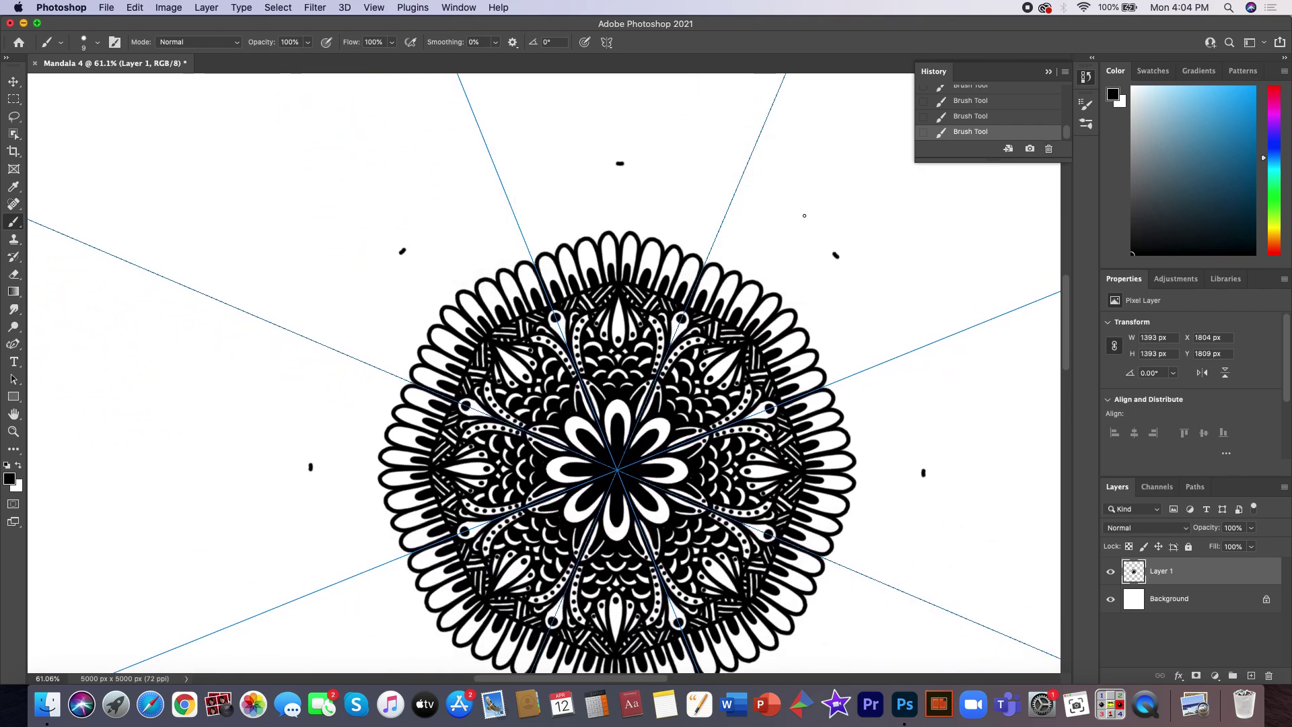
click(1048, 148)
click(745, 240)
click(1048, 148)
click(744, 240)
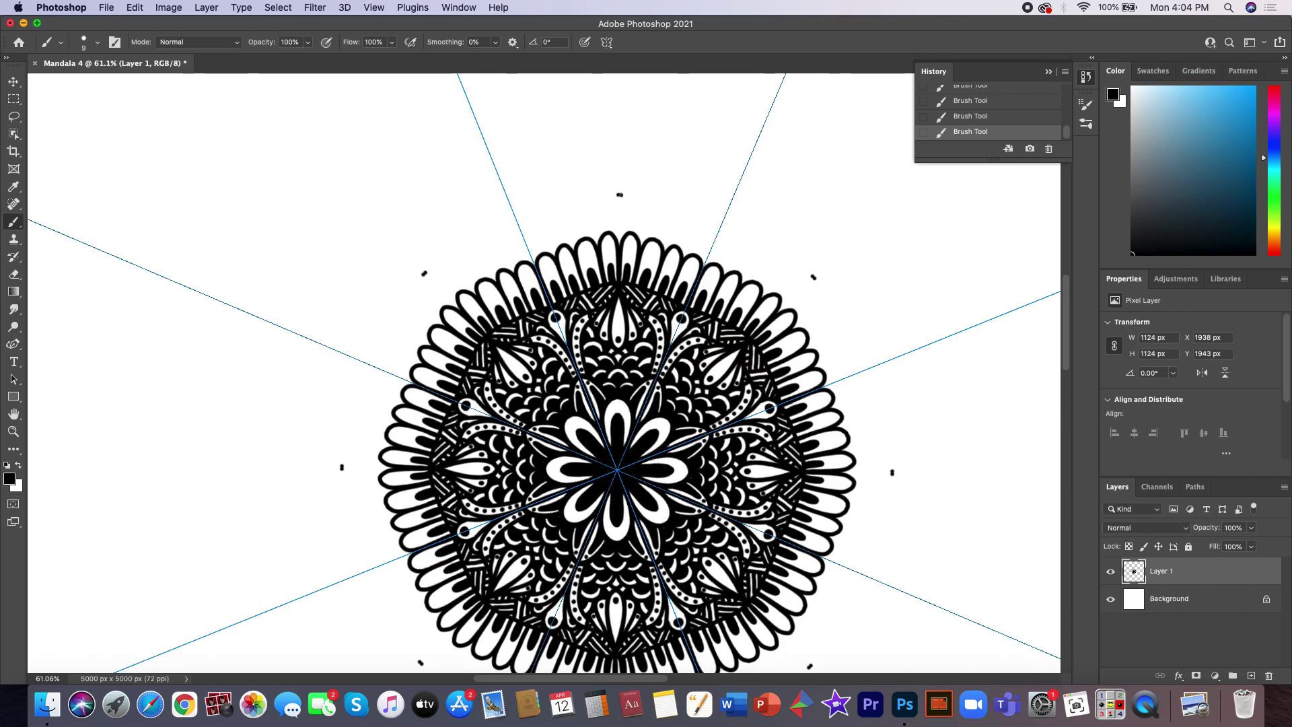
- Stamp round dots at petal positions and draw pointed outer petal edges, discarding a chevron attempt
click(620, 195)
mouse_move(619, 195)
mouse_down()
mouse_move(571, 216)
mouse_move(534, 259)
mouse_up()
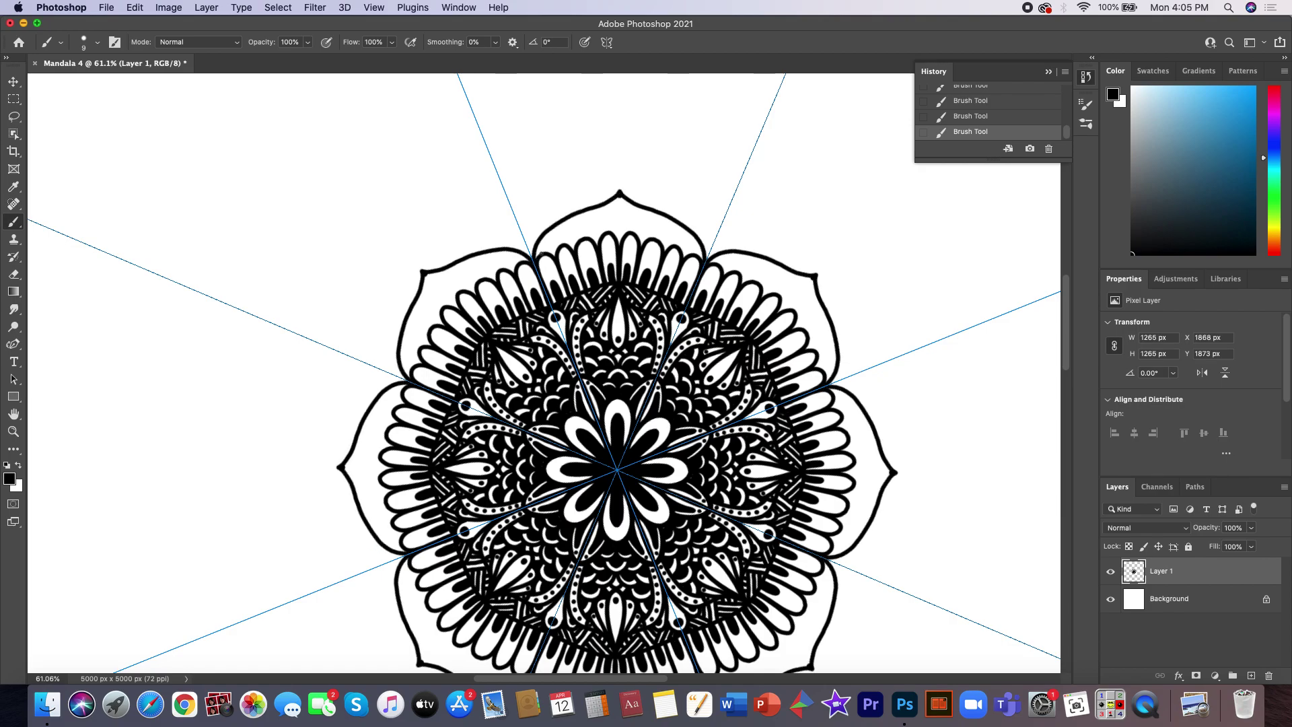
click(1048, 148)
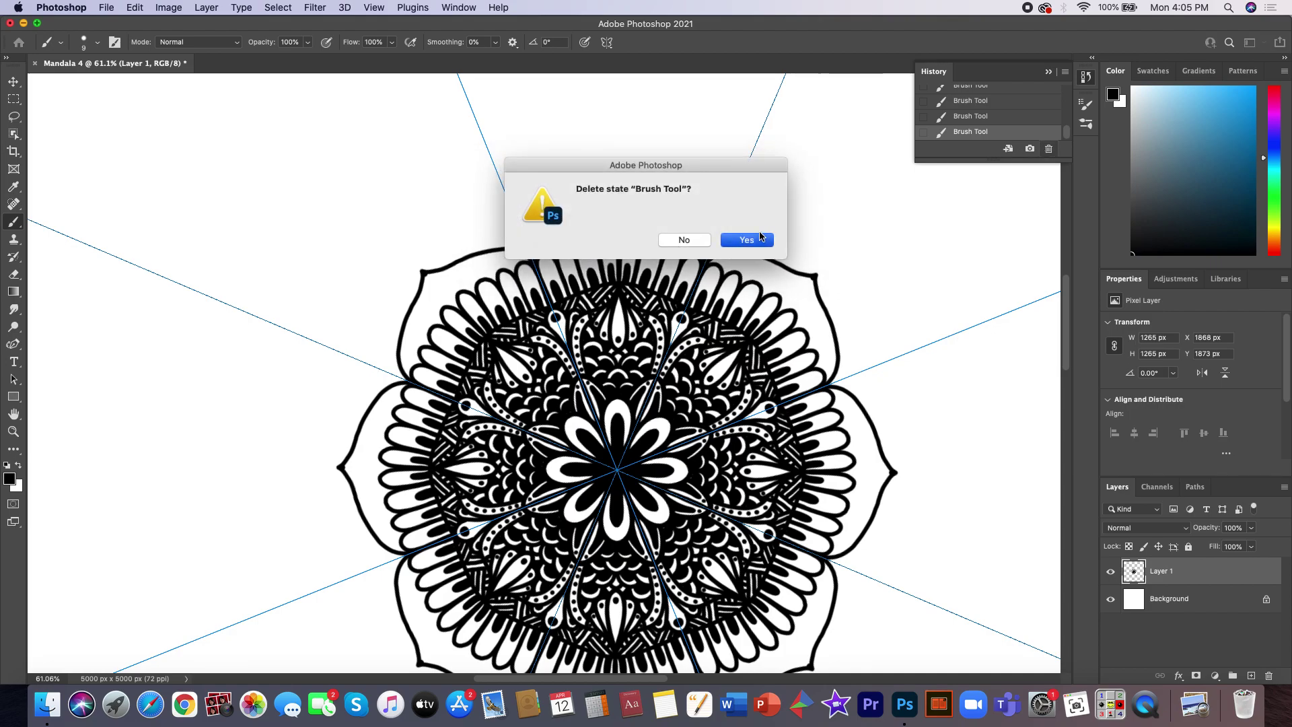
click(747, 239)
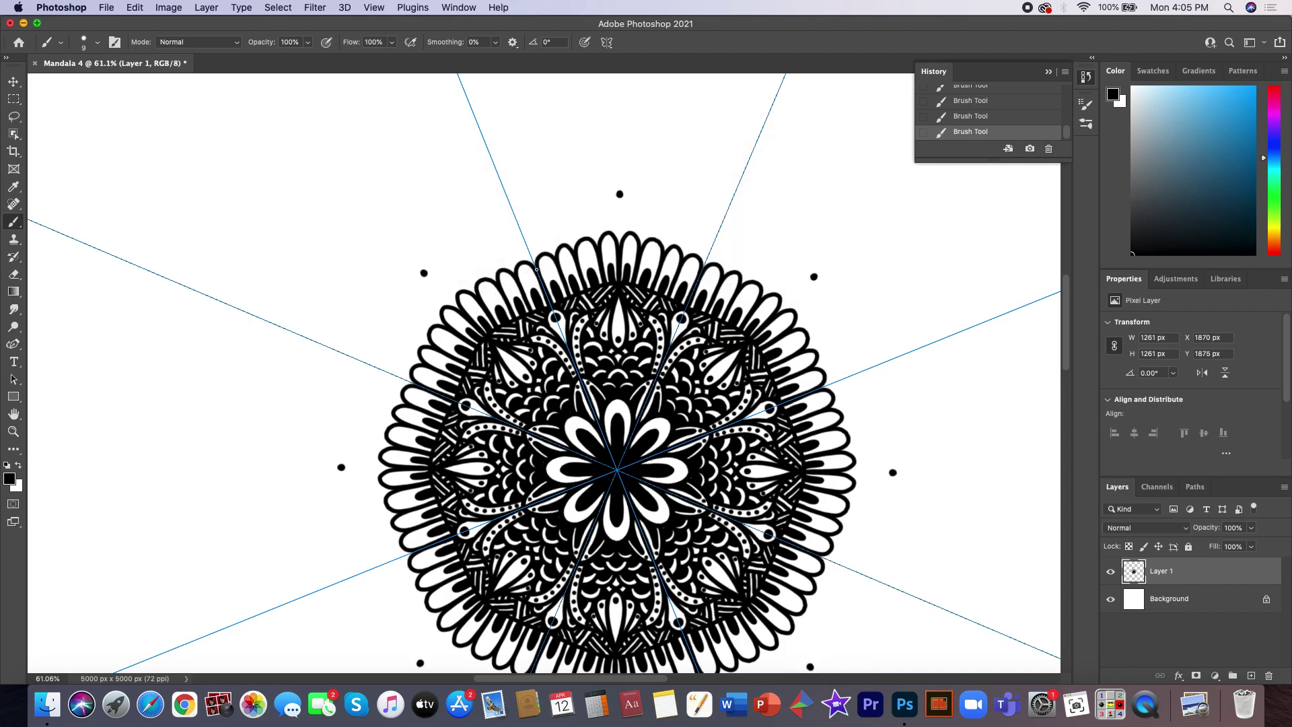
mouse_move(536, 269)
mouse_down()
mouse_move(619, 185)
mouse_move(675, 226)
mouse_up()
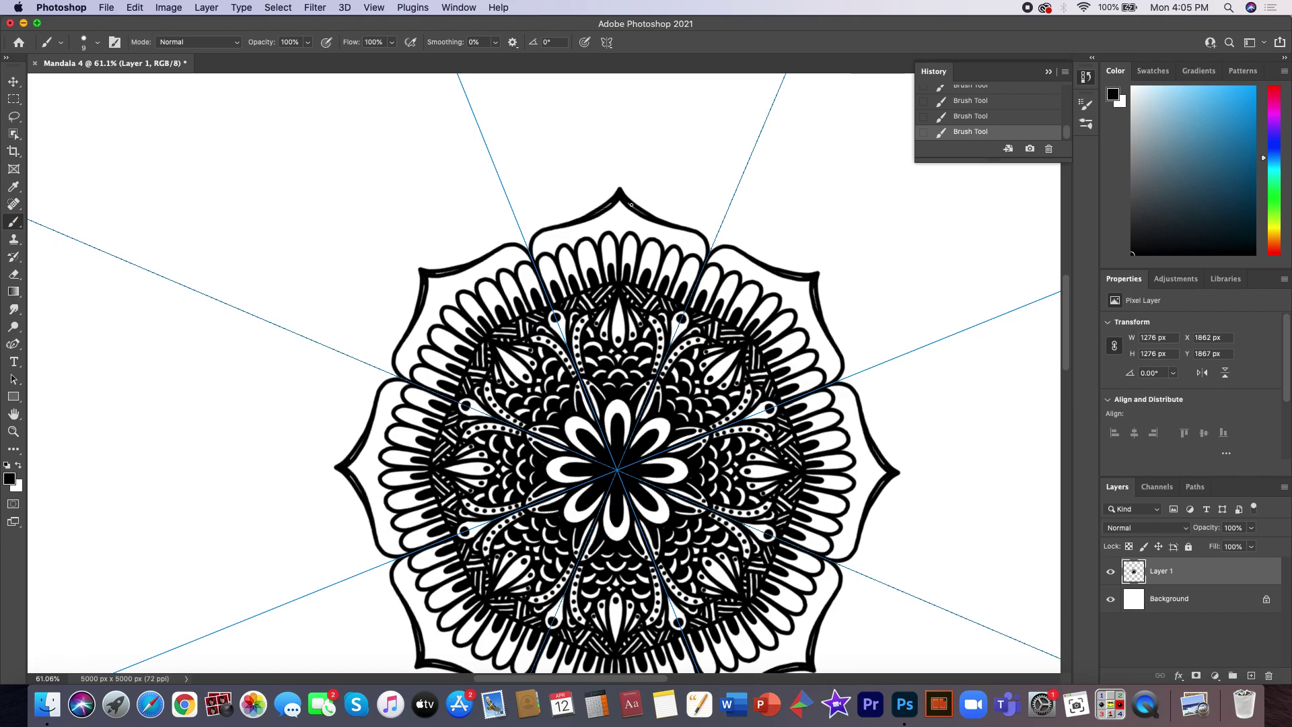
- Retrace the outer petals' right edges with a thicker brush stroke
drag(622, 195, 652, 219)
scroll(650, 216, up, 3)
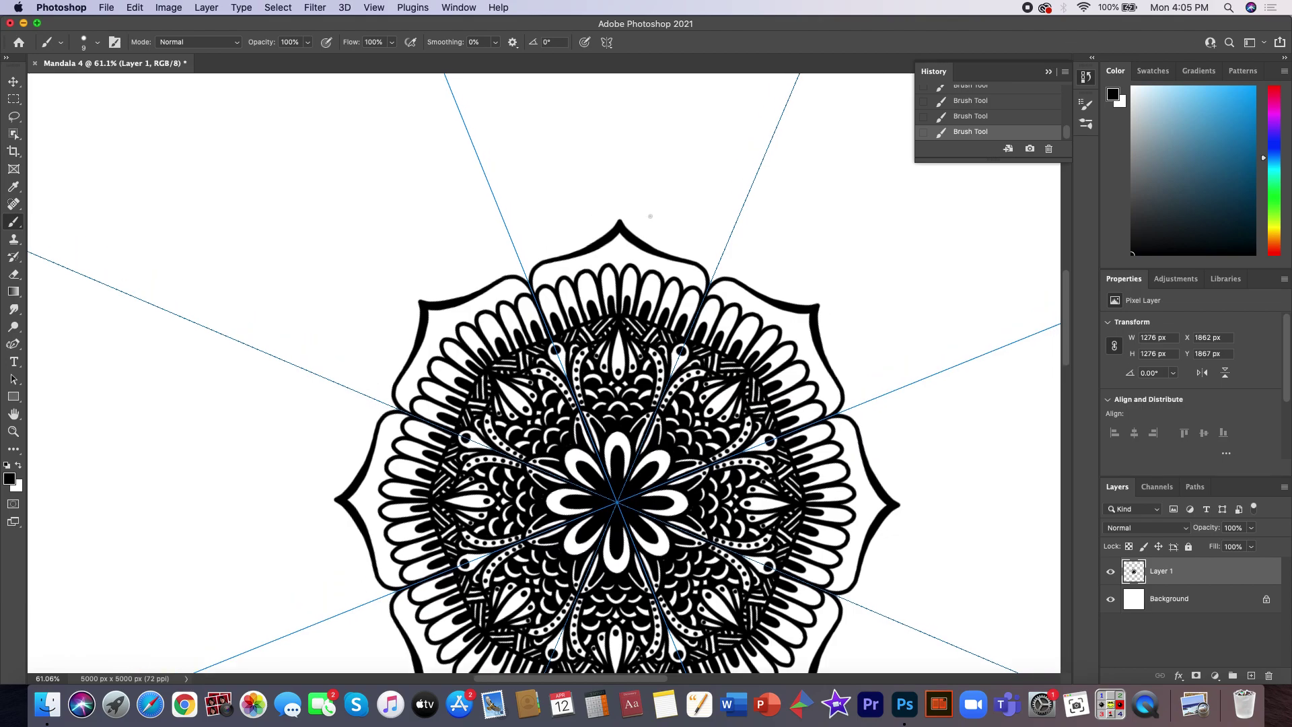
drag(650, 216, 649, 216)
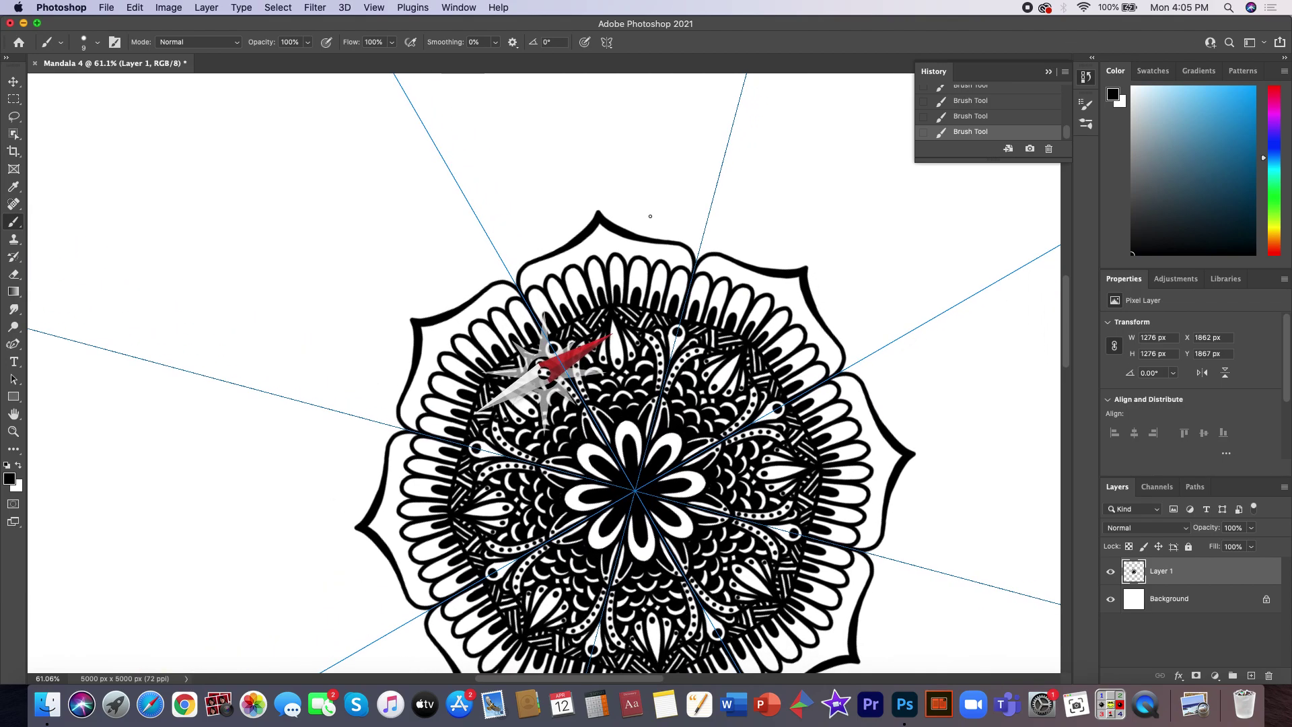
- Paint inner outline strokes inside each outer petal, with a dot at each tip
scroll(649, 215, up, 5)
scroll(650, 216, right, 2)
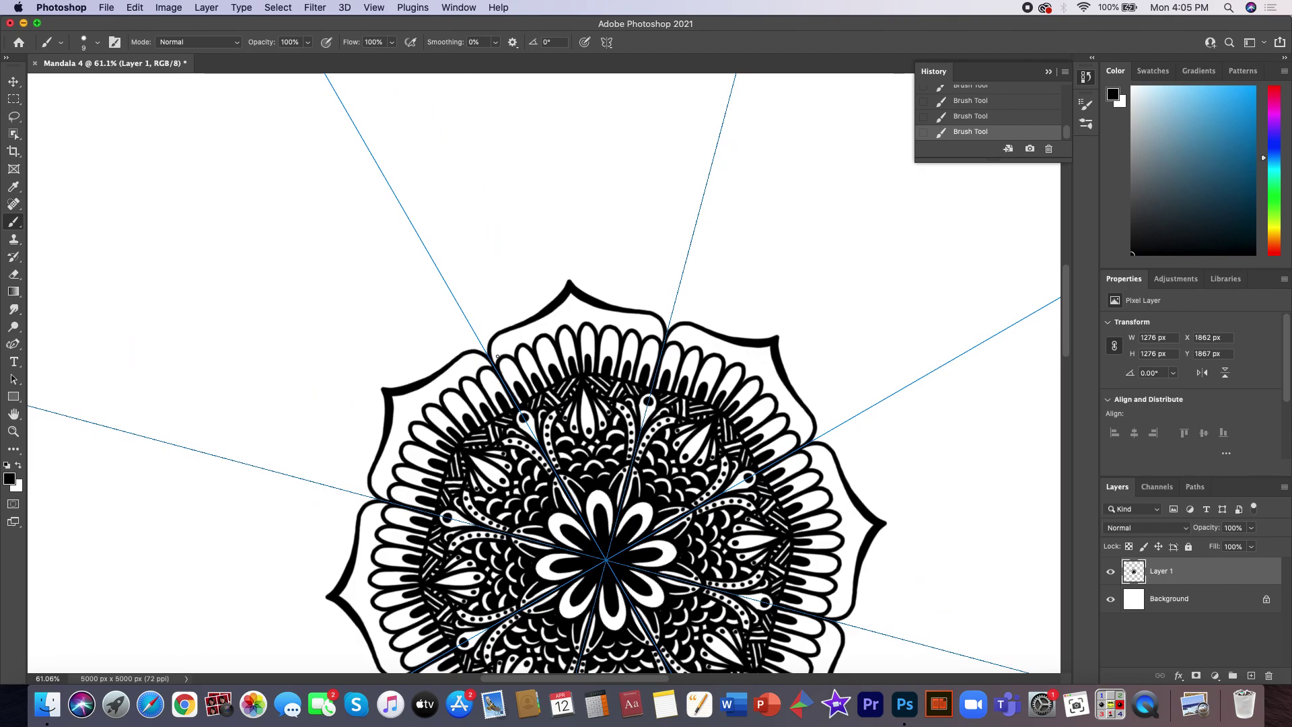
mouse_move(499, 358)
mouse_down()
mouse_move(498, 339)
mouse_move(520, 342)
mouse_move(519, 329)
mouse_move(570, 307)
mouse_up()
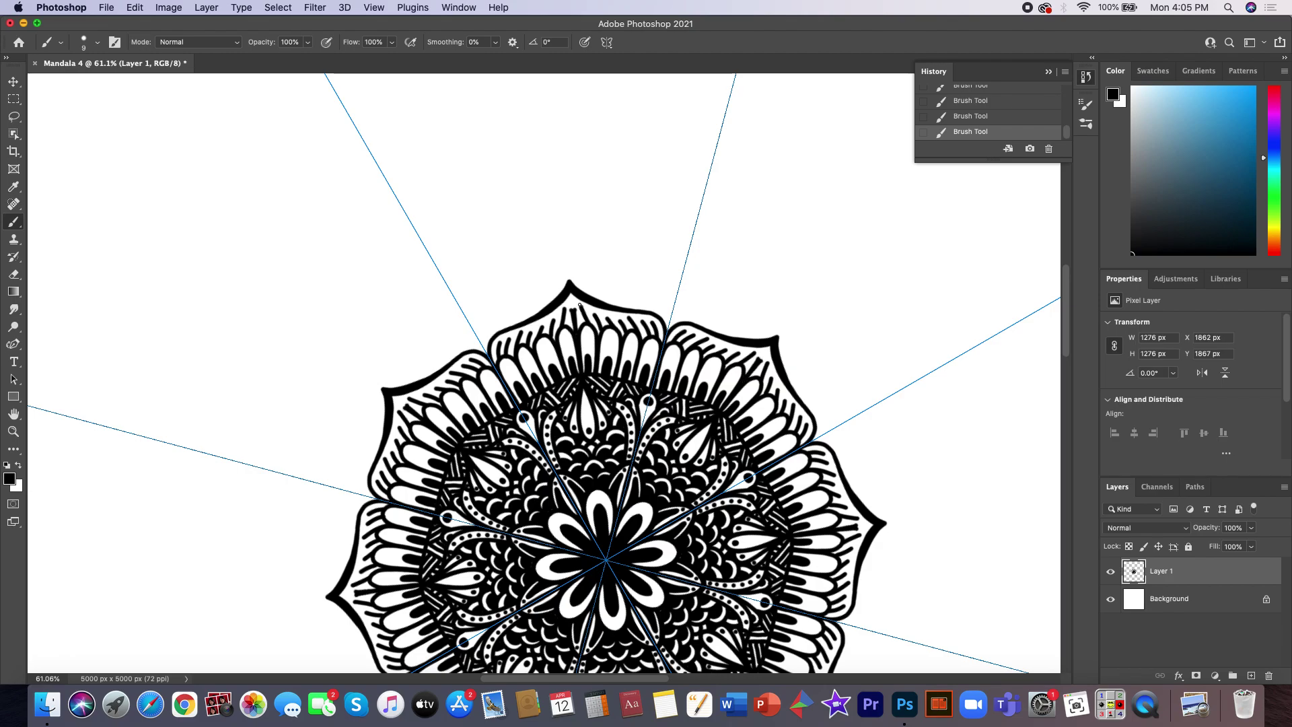
click(570, 301)
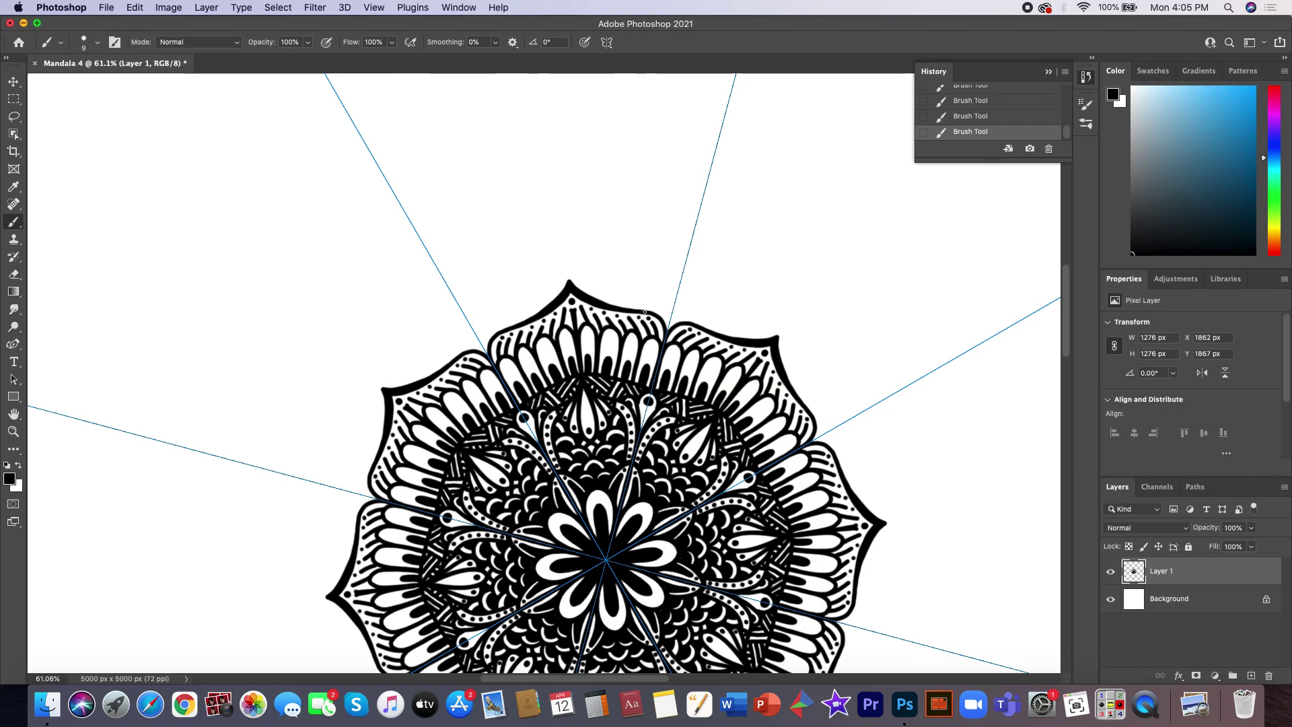
- Draw a teardrop petal along each divider line between the outer petals
scroll(645, 312, down, 3)
scroll(645, 312, down, 3)
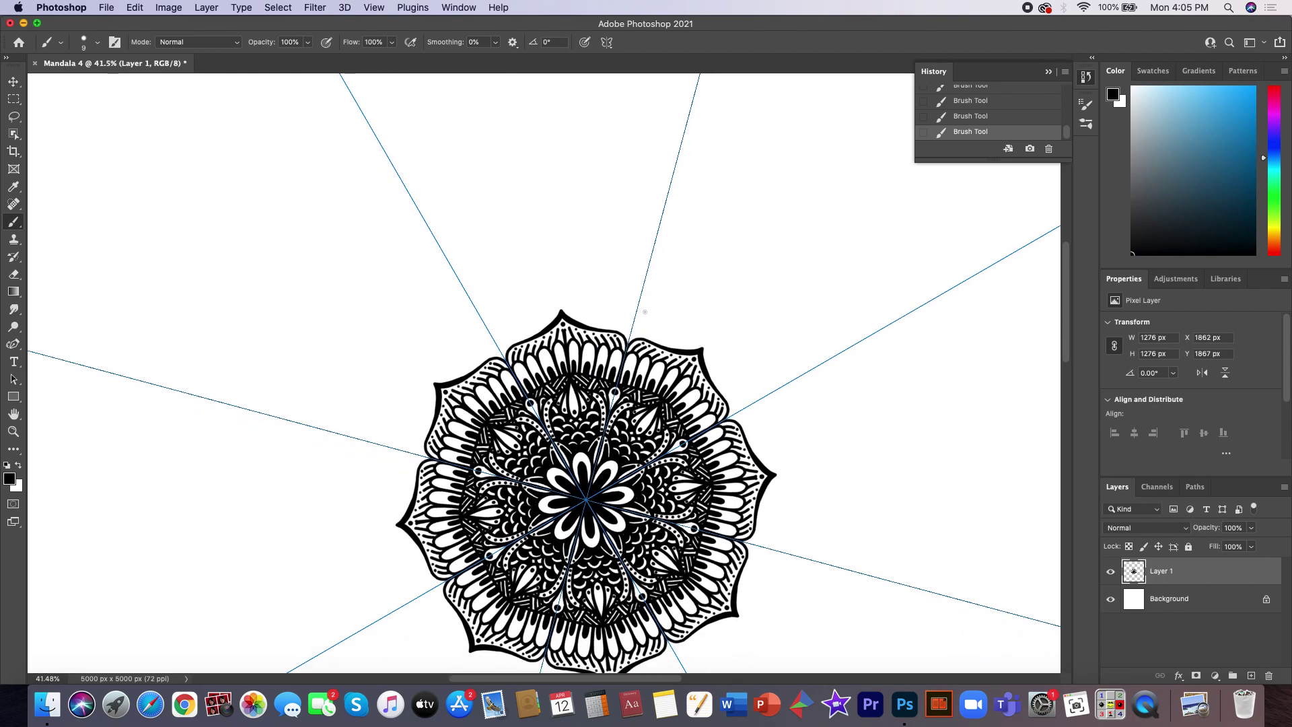
scroll(643, 312, down, 2)
scroll(641, 313, down, 1)
scroll(642, 313, down, 2)
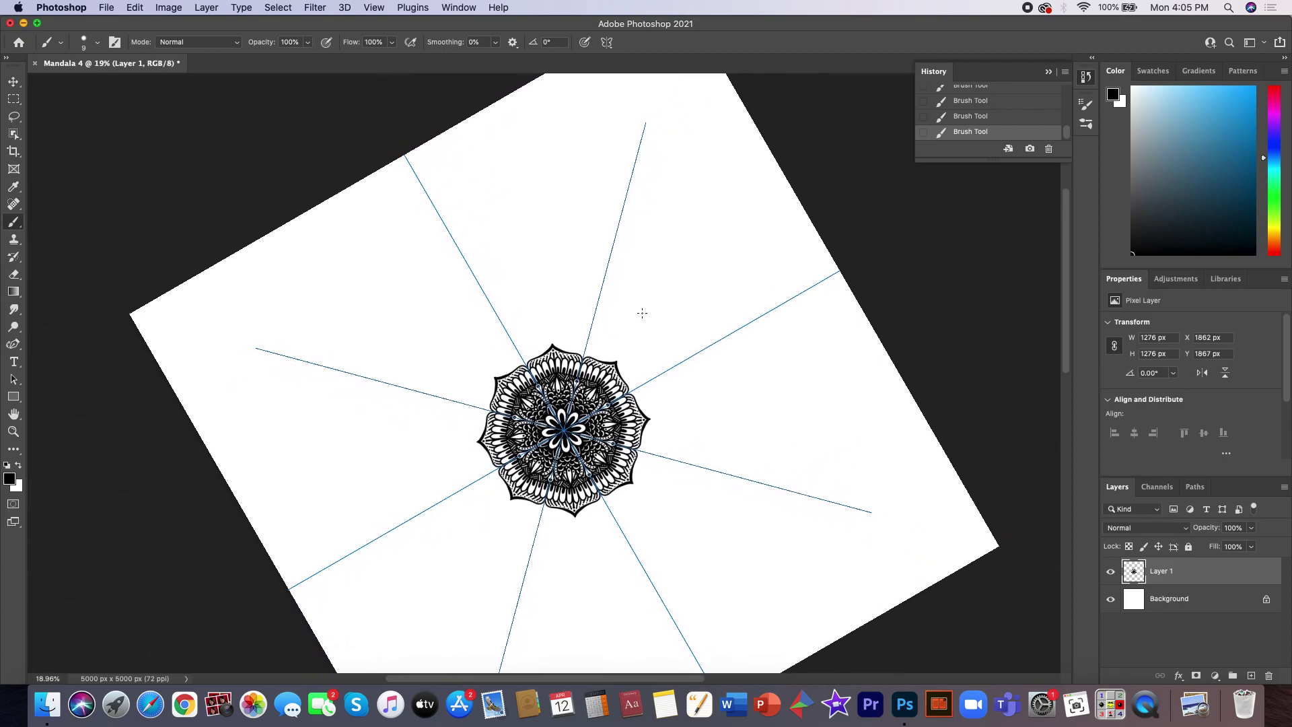
scroll(642, 313, down, 1)
scroll(541, 370, up, 2)
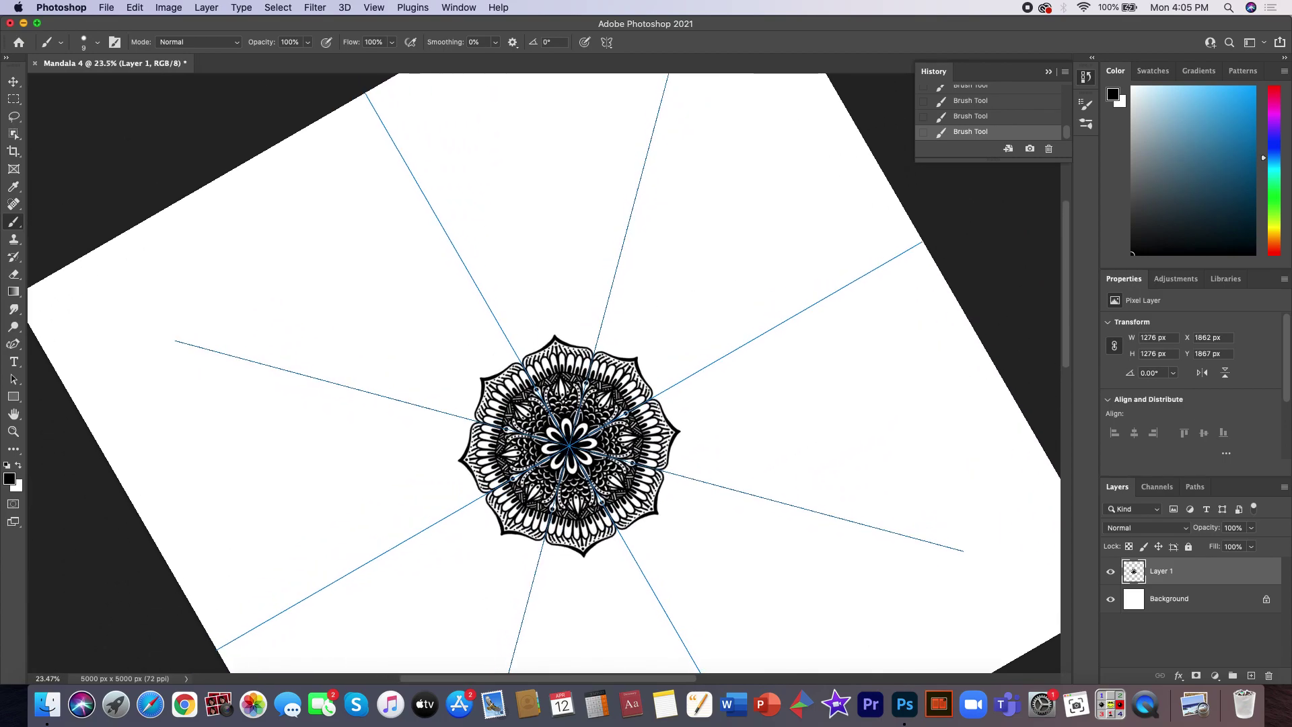
scroll(541, 371, up, 2)
scroll(541, 371, up, 1)
scroll(542, 371, up, 1)
scroll(562, 403, up, 1)
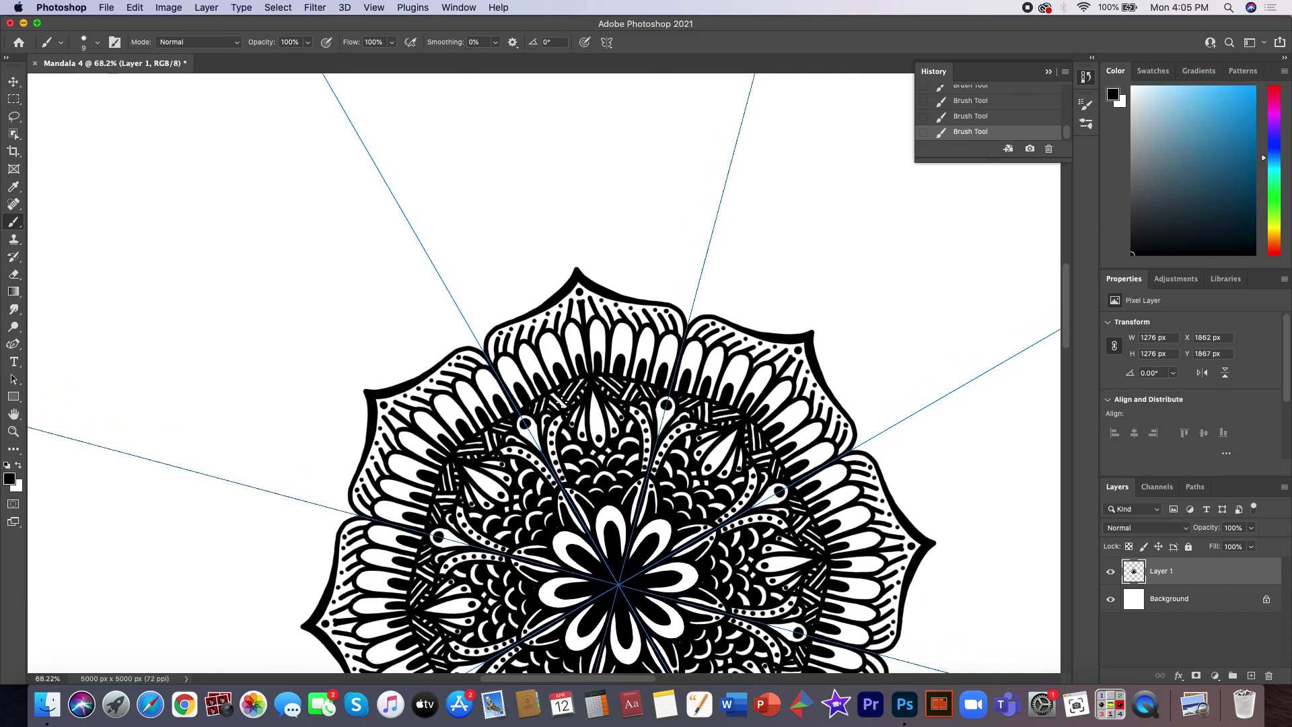
scroll(562, 403, up, 1)
scroll(562, 403, up, 1)
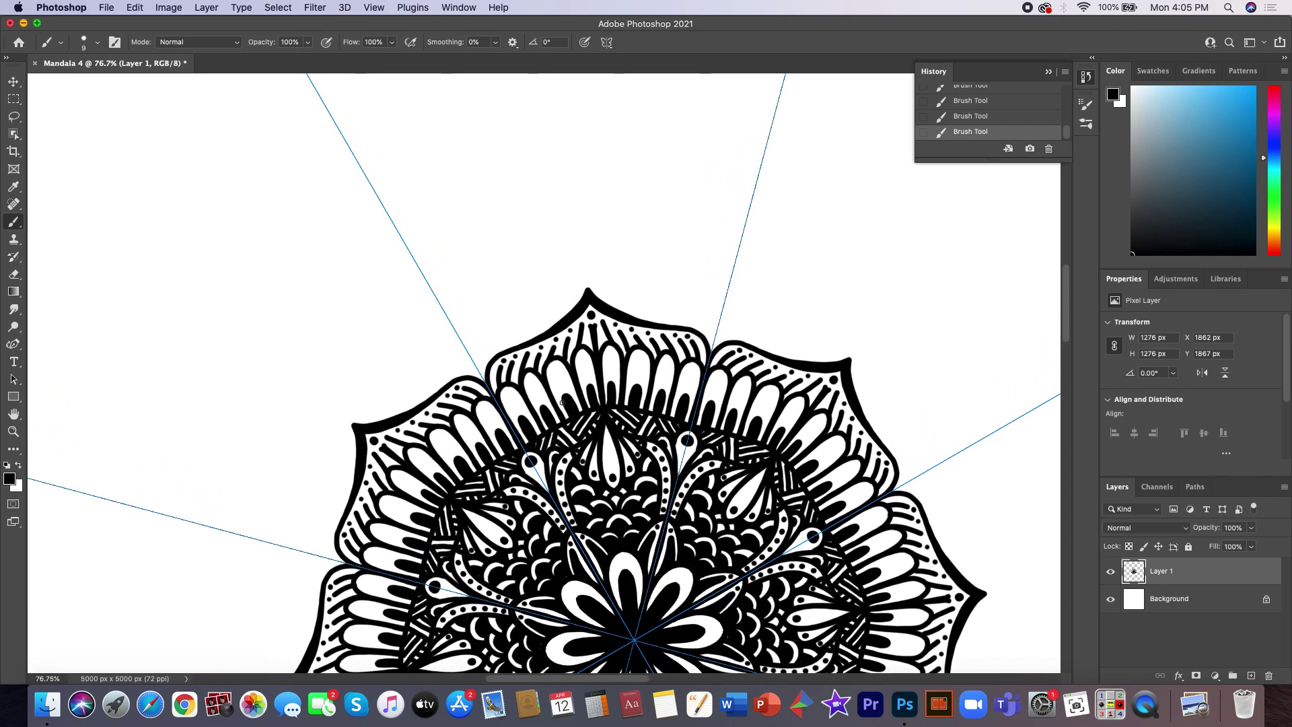
mouse_move(484, 384)
mouse_down()
mouse_move(428, 325)
mouse_move(421, 278)
mouse_up()
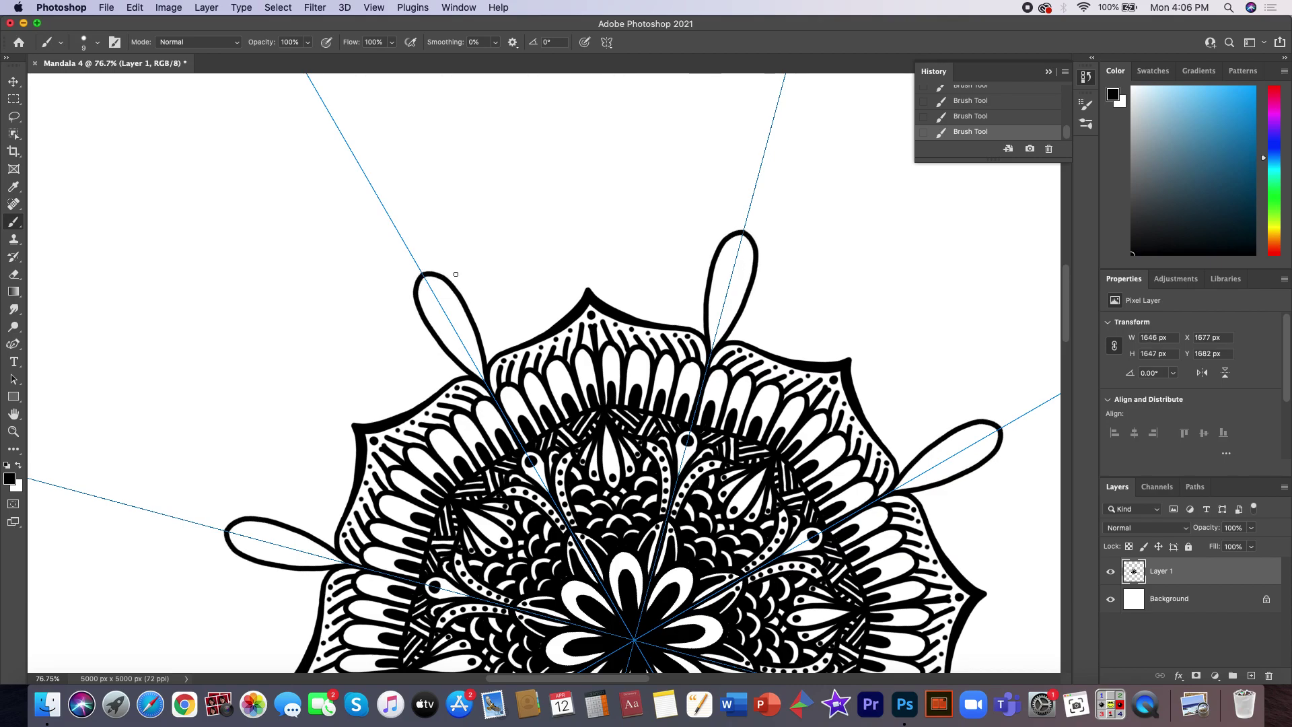
- Add side lobes beside each teardrop to form fan-shaped multi-lobed petals
mouse_move(451, 281)
mouse_down()
mouse_move(481, 281)
mouse_move(489, 349)
mouse_up()
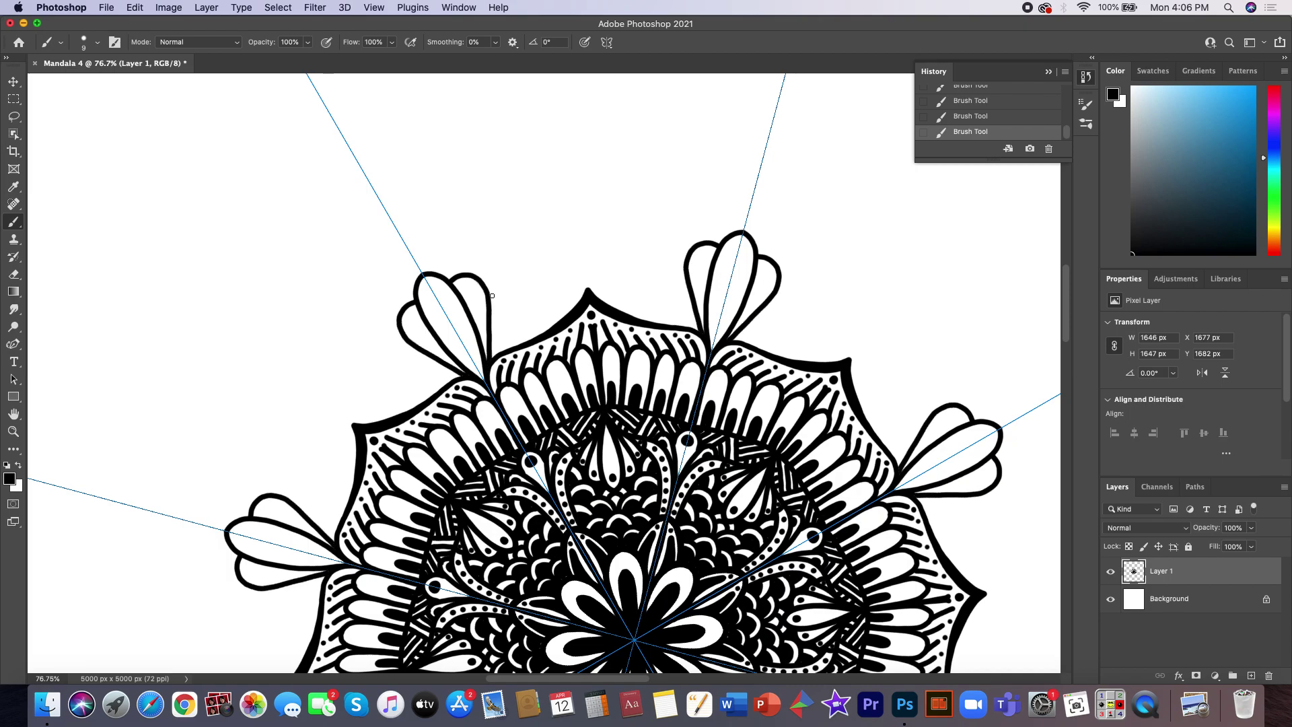
mouse_move(490, 295)
mouse_down()
mouse_move(503, 290)
mouse_move(513, 310)
mouse_move(494, 353)
mouse_up()
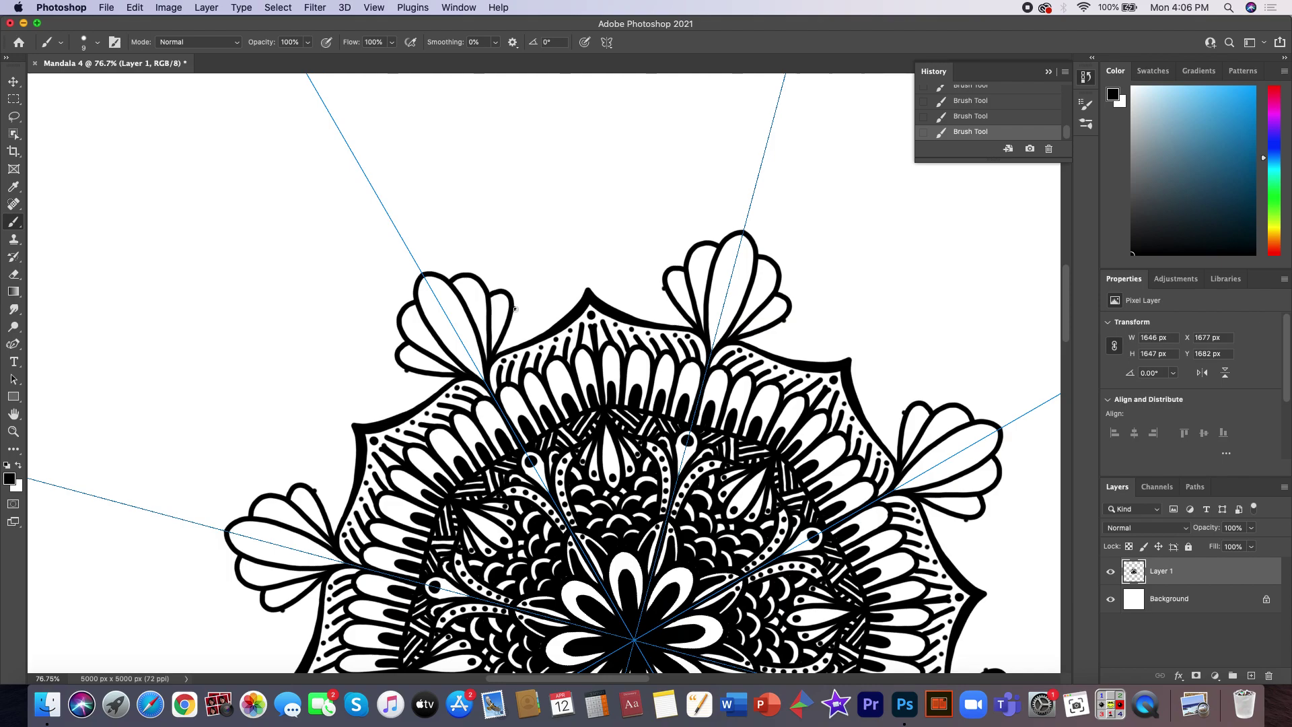
mouse_move(515, 309)
mouse_down()
mouse_move(527, 322)
mouse_move(495, 356)
mouse_up()
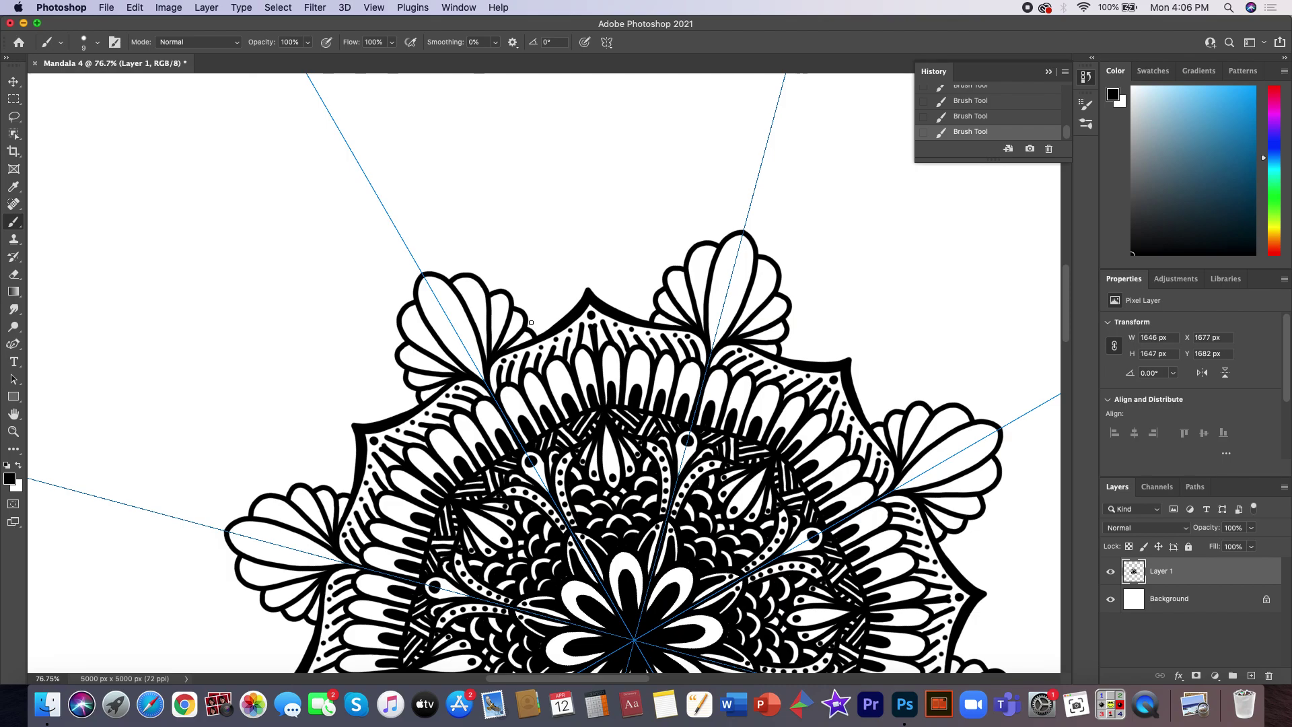
key(e)
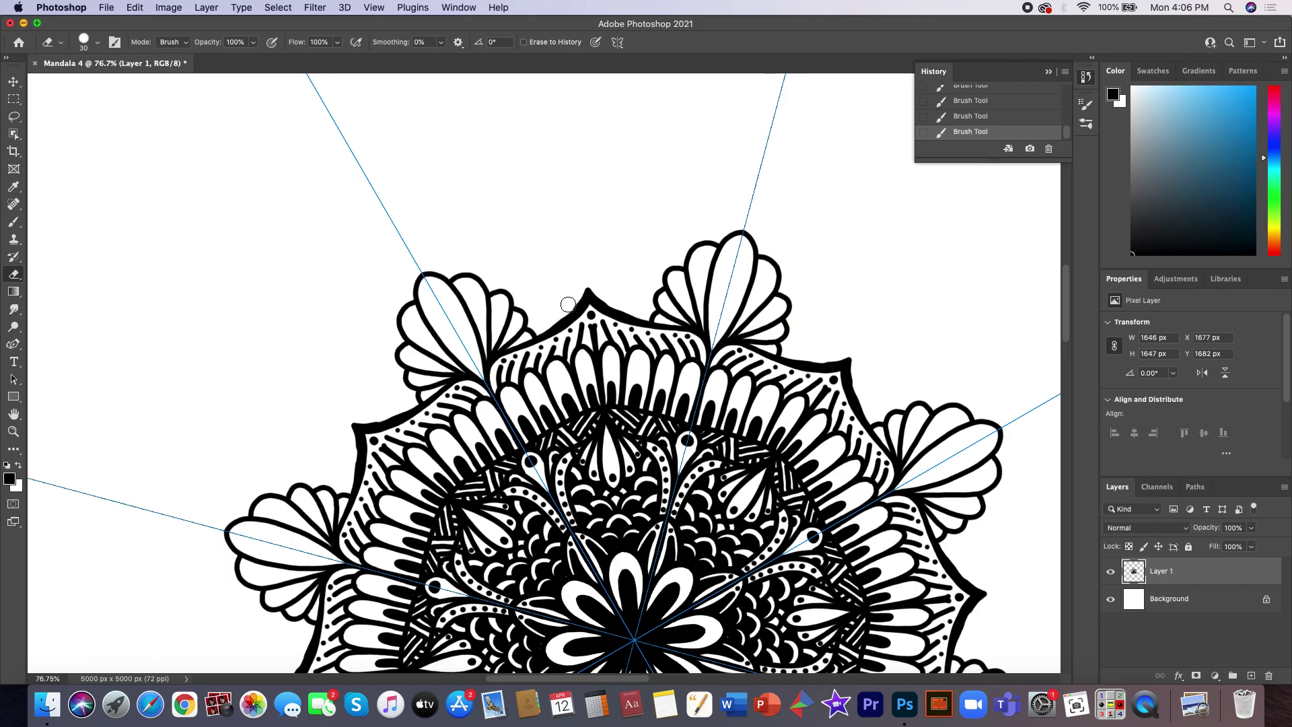
- Erase two stray stroke bits beside the top peak and return to a smaller brush
drag(576, 294, 585, 289)
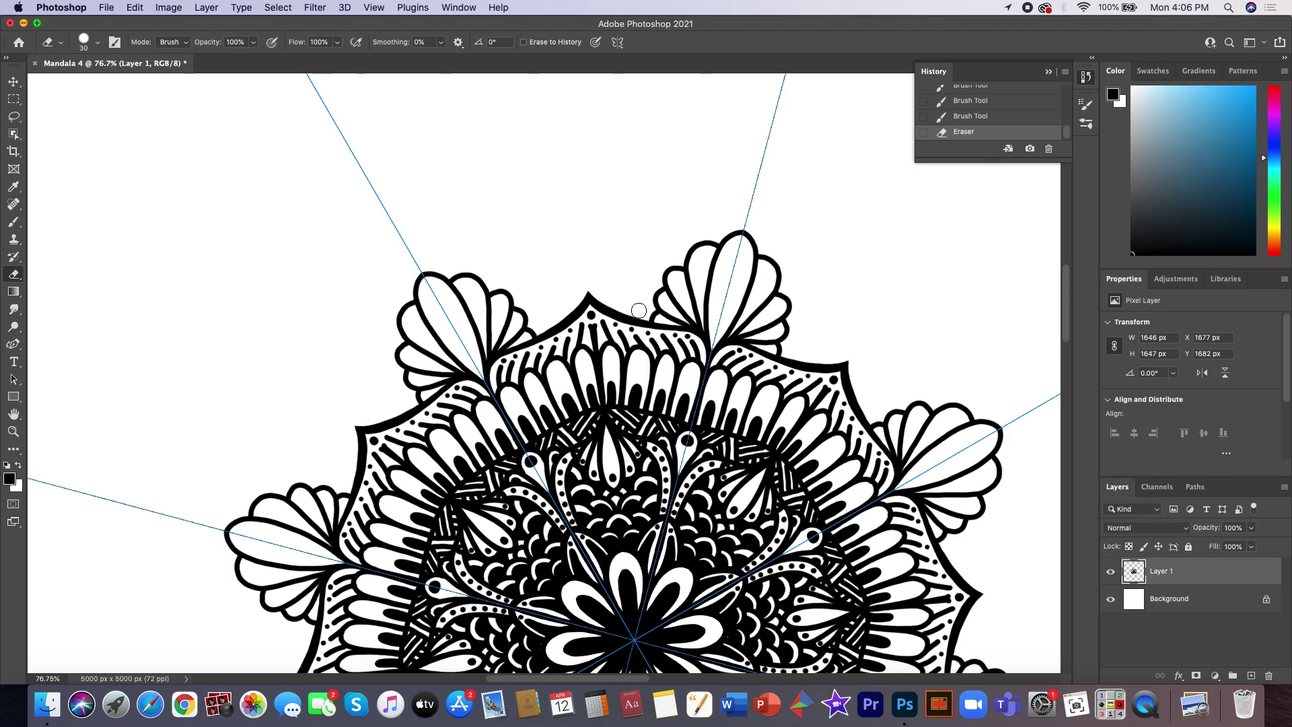
drag(603, 294, 638, 304)
right_click(470, 290)
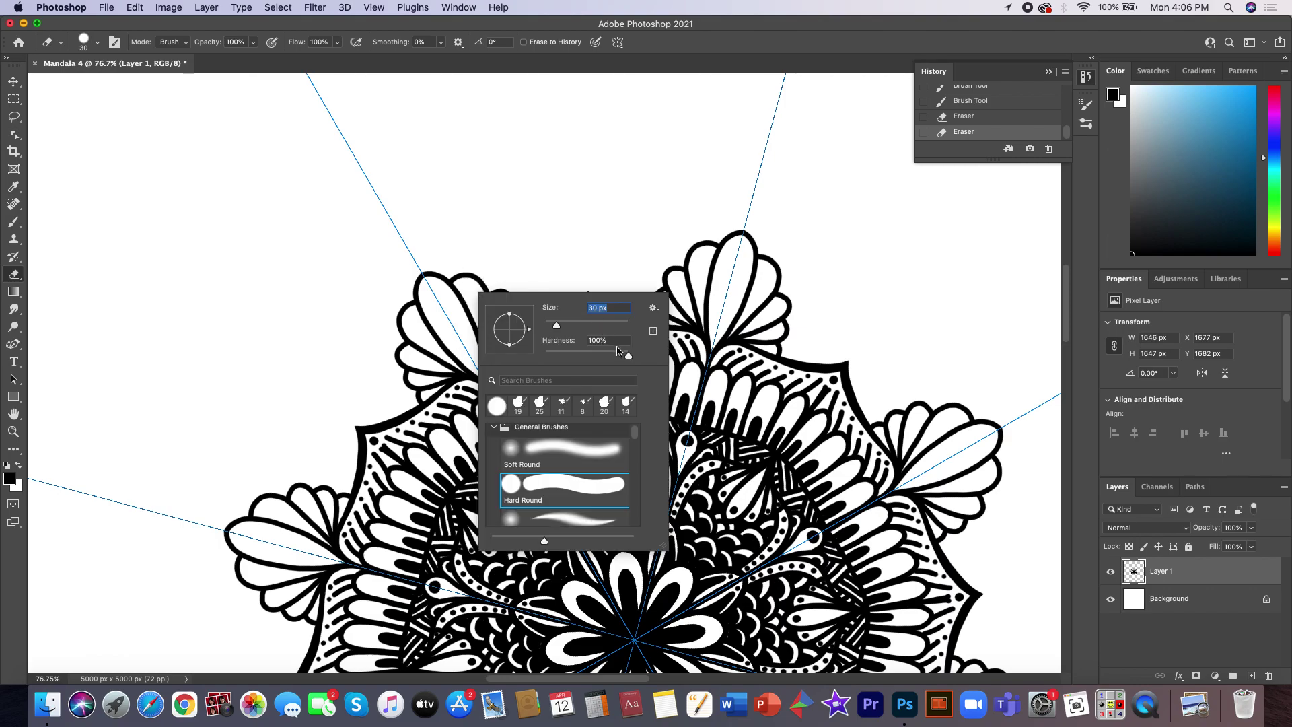
click(17, 224)
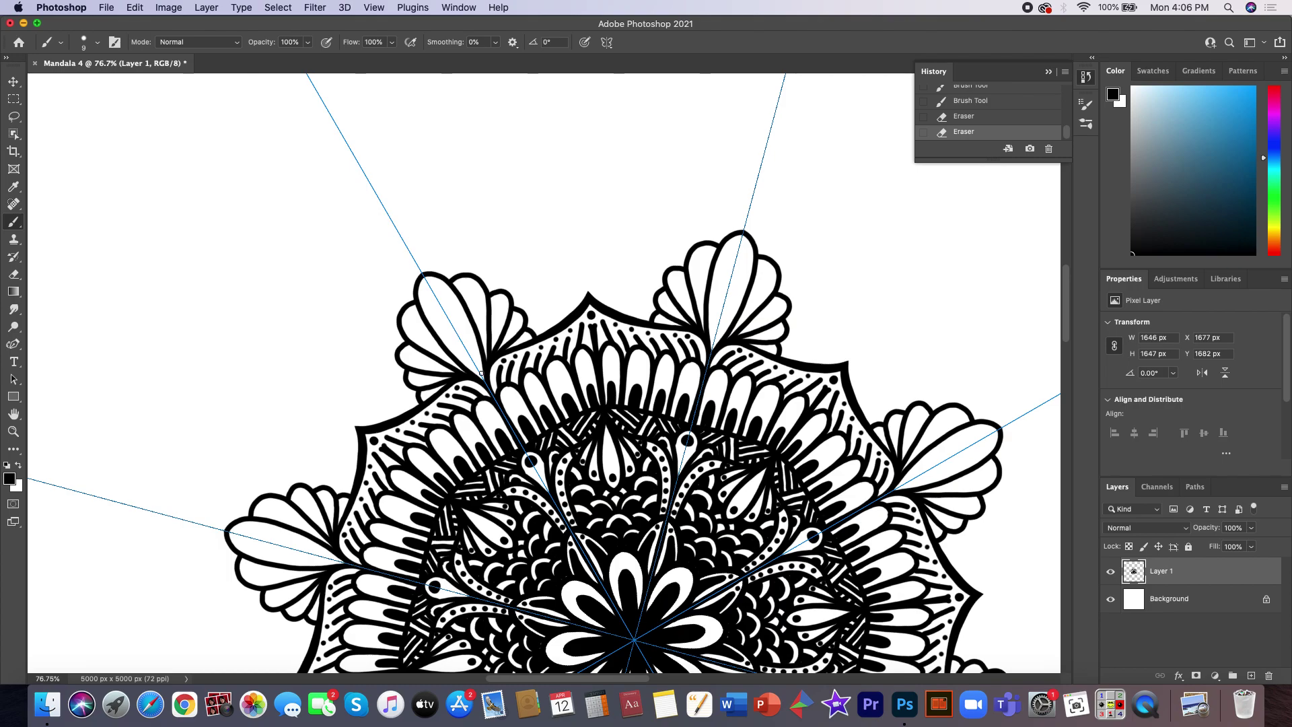
- Paint the fan petals' inner shapes solid black, deleting two bad fill strokes from History
mouse_move(485, 385)
mouse_down()
mouse_move(430, 290)
mouse_move(450, 320)
mouse_move(457, 288)
mouse_move(487, 363)
mouse_move(461, 293)
mouse_move(474, 316)
mouse_up()
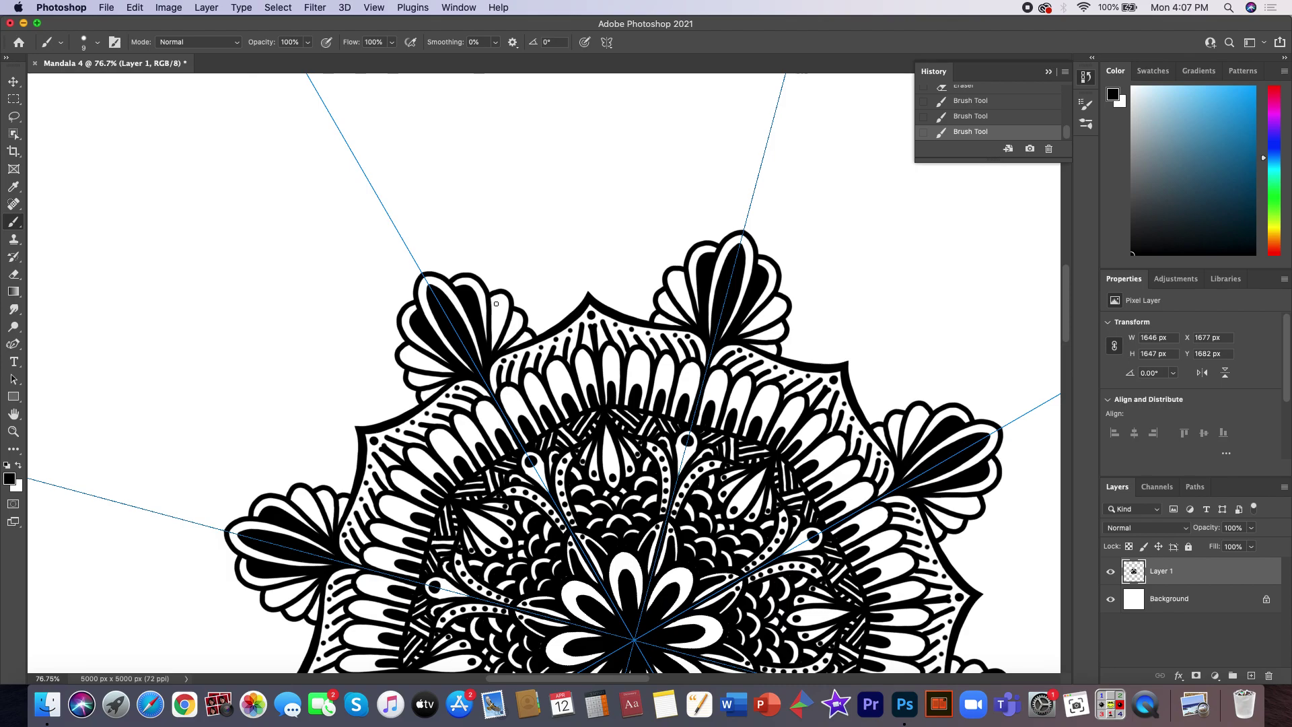
click(1048, 148)
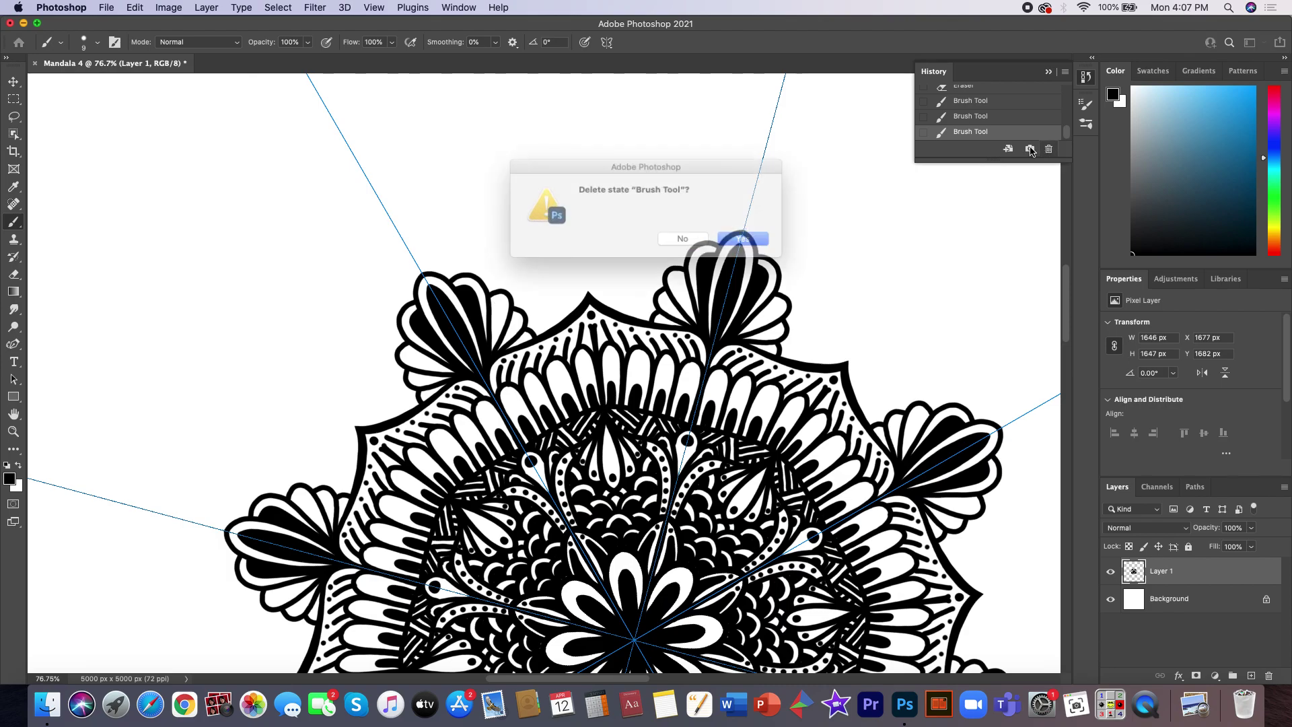
click(746, 239)
click(1048, 148)
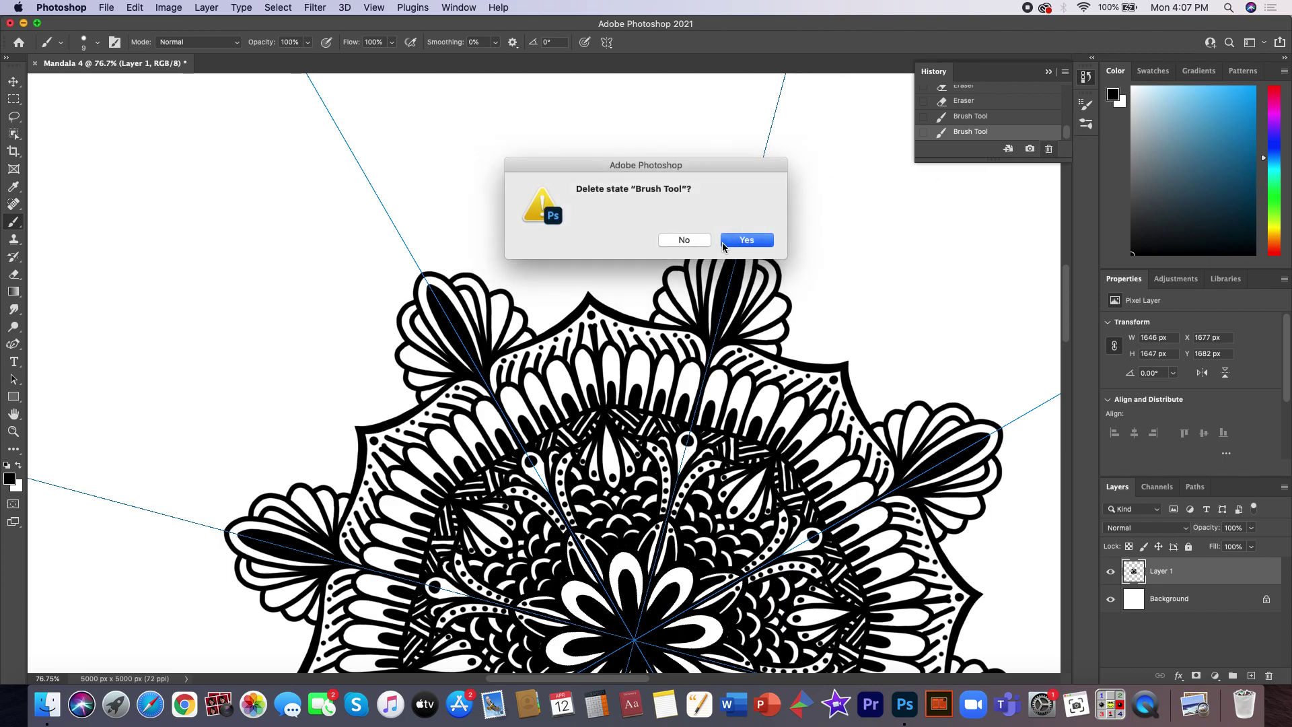
click(684, 239)
mouse_move(458, 291)
mouse_down()
mouse_move(487, 360)
mouse_move(467, 298)
mouse_up()
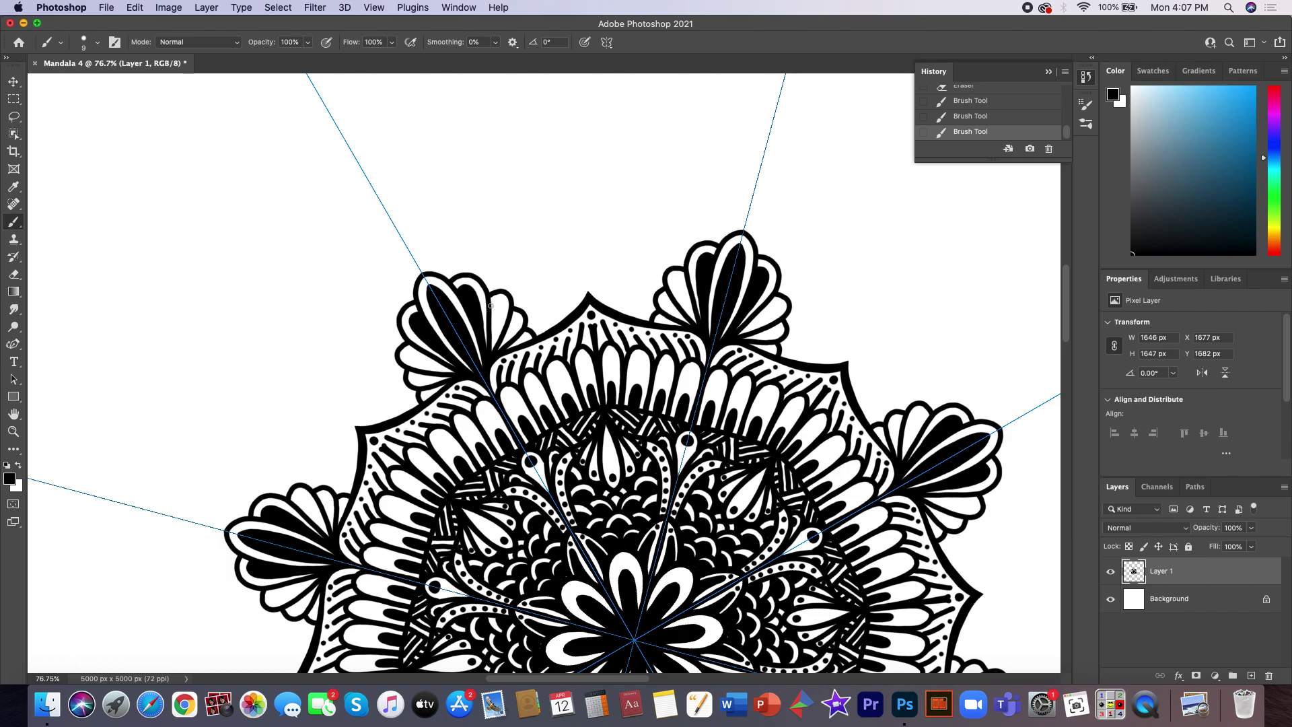
mouse_move(492, 305)
mouse_down()
mouse_move(495, 327)
mouse_move(493, 310)
mouse_up()
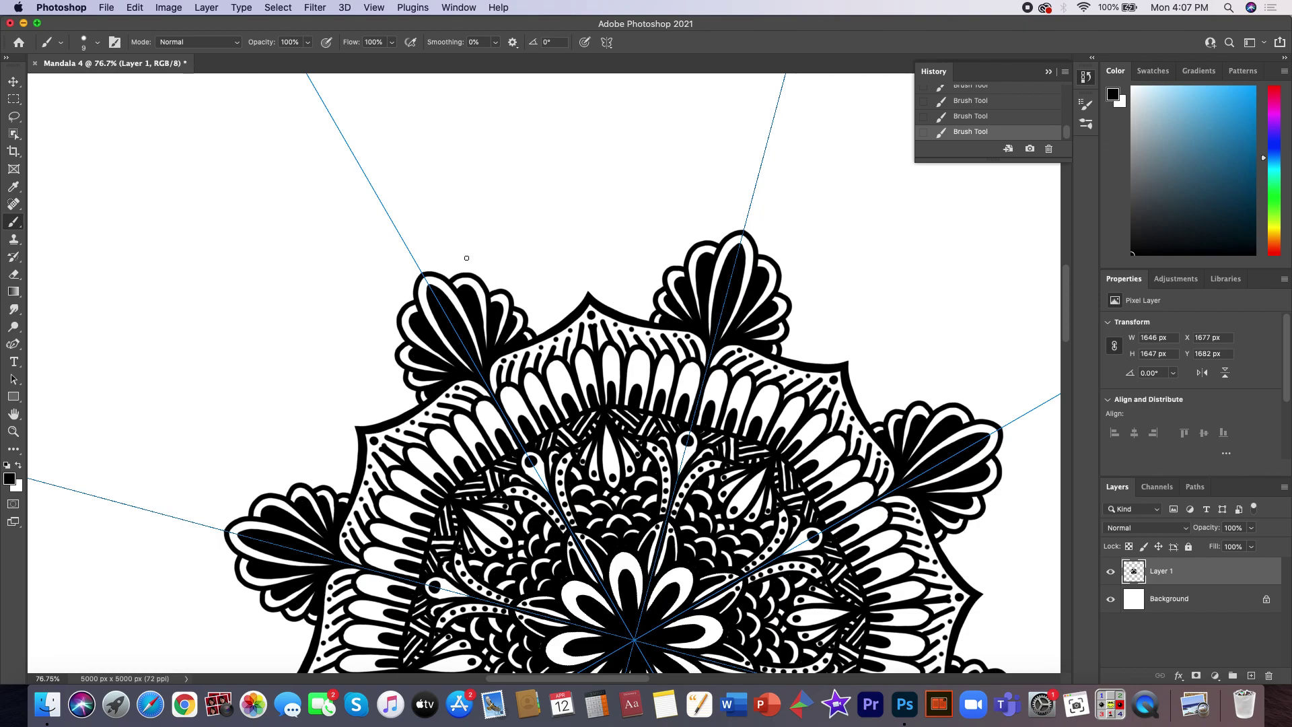
- Brush pointed leaf outlines between the outer petals, deleting two failed attempts from History
scroll(466, 258, down, 3)
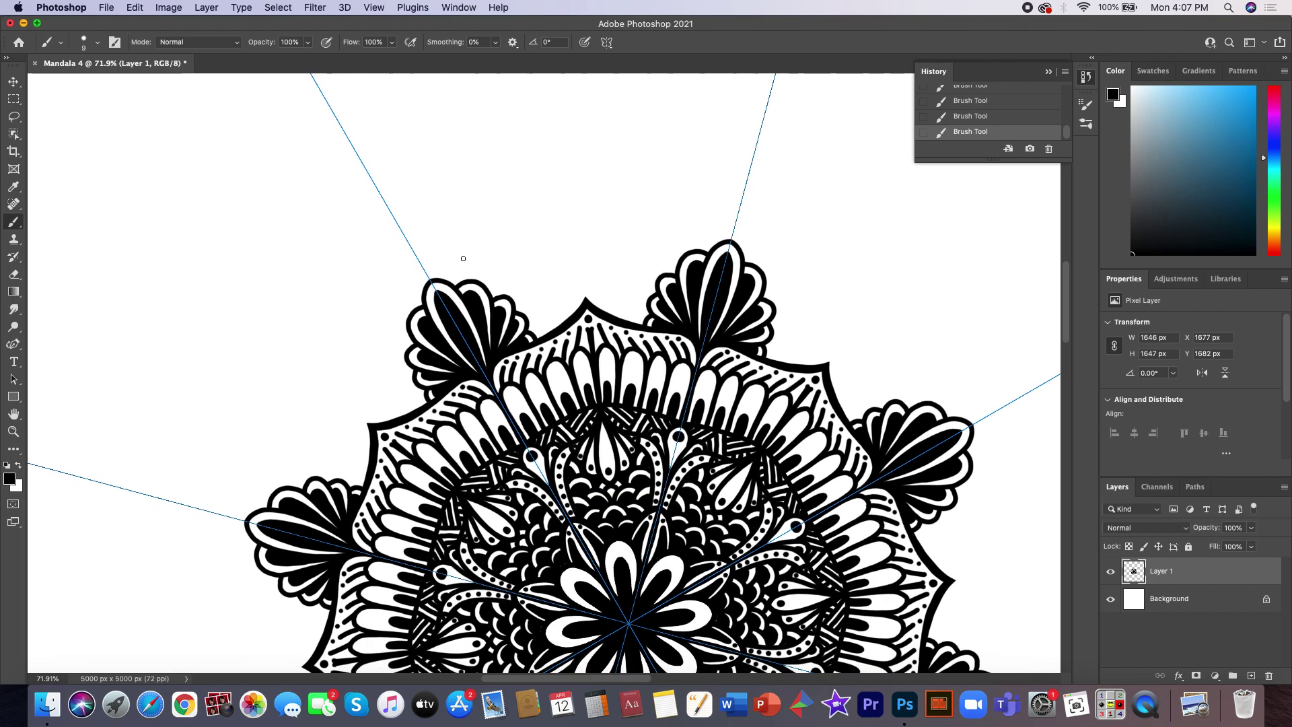
scroll(443, 280, down, 2)
scroll(442, 281, down, 1)
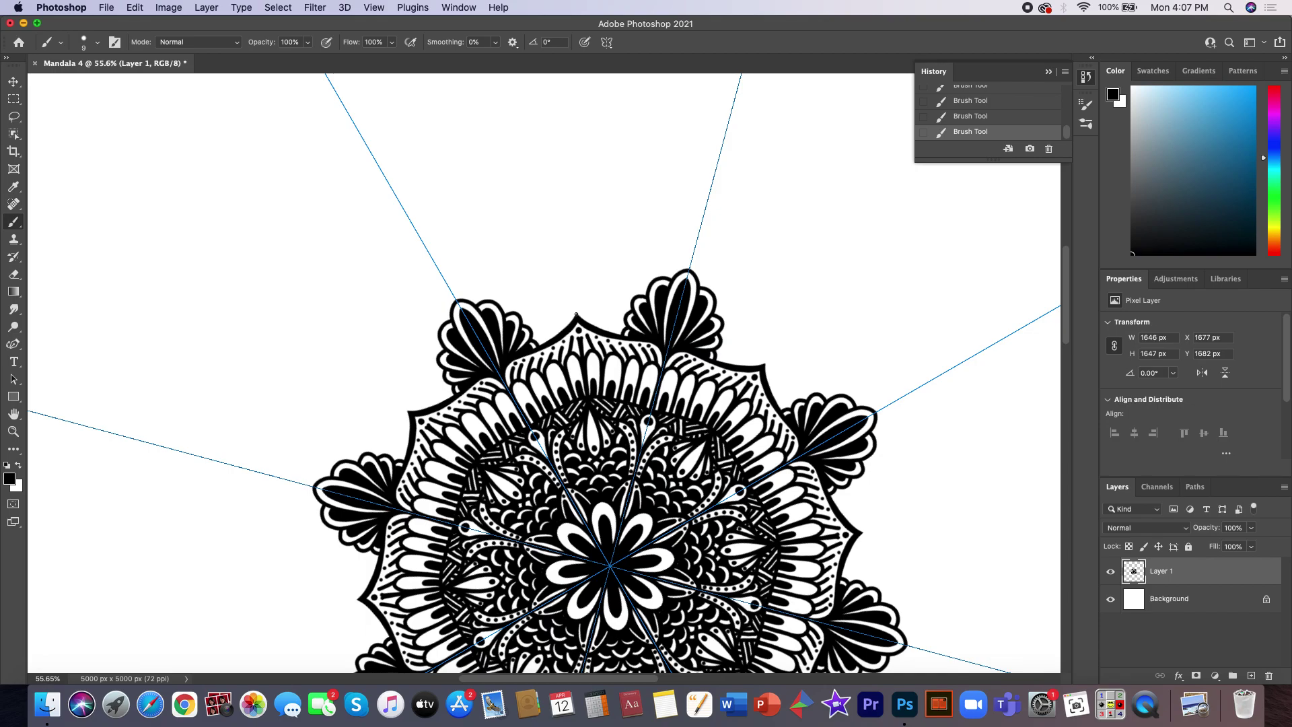
mouse_move(576, 314)
mouse_down()
mouse_move(548, 291)
mouse_move(570, 264)
mouse_up()
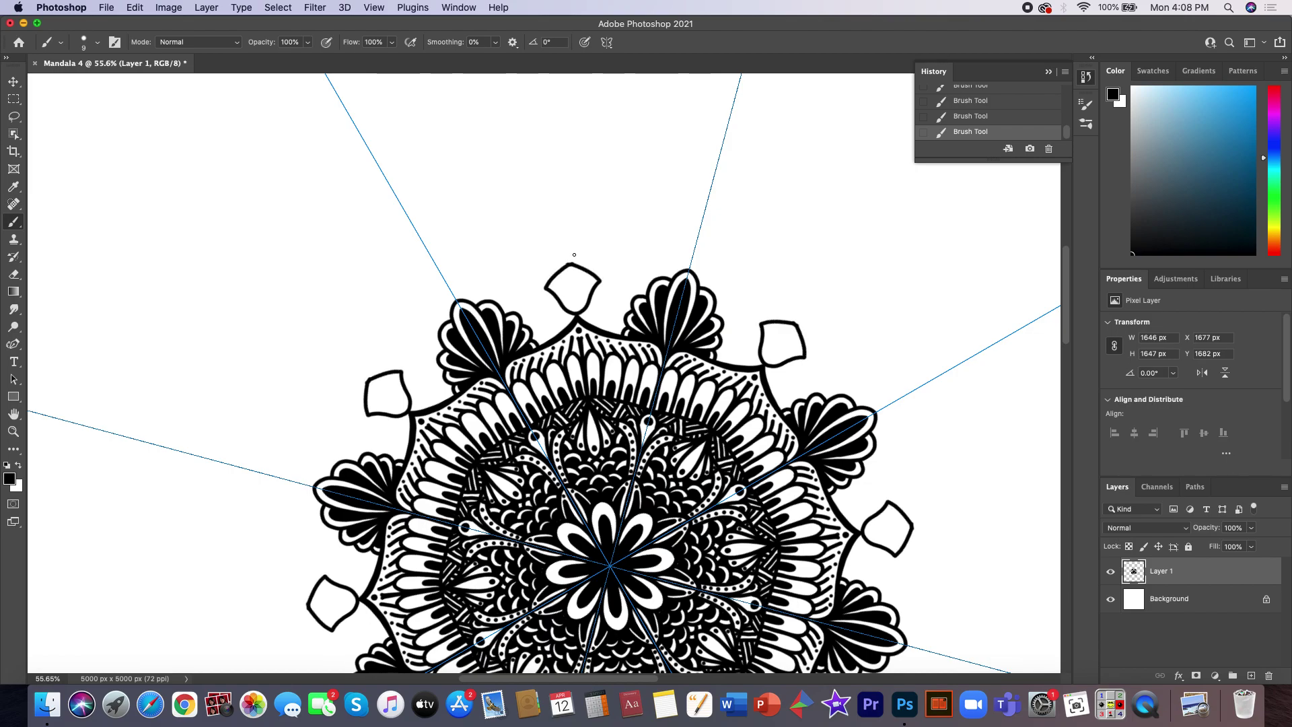
click(1048, 148)
click(746, 243)
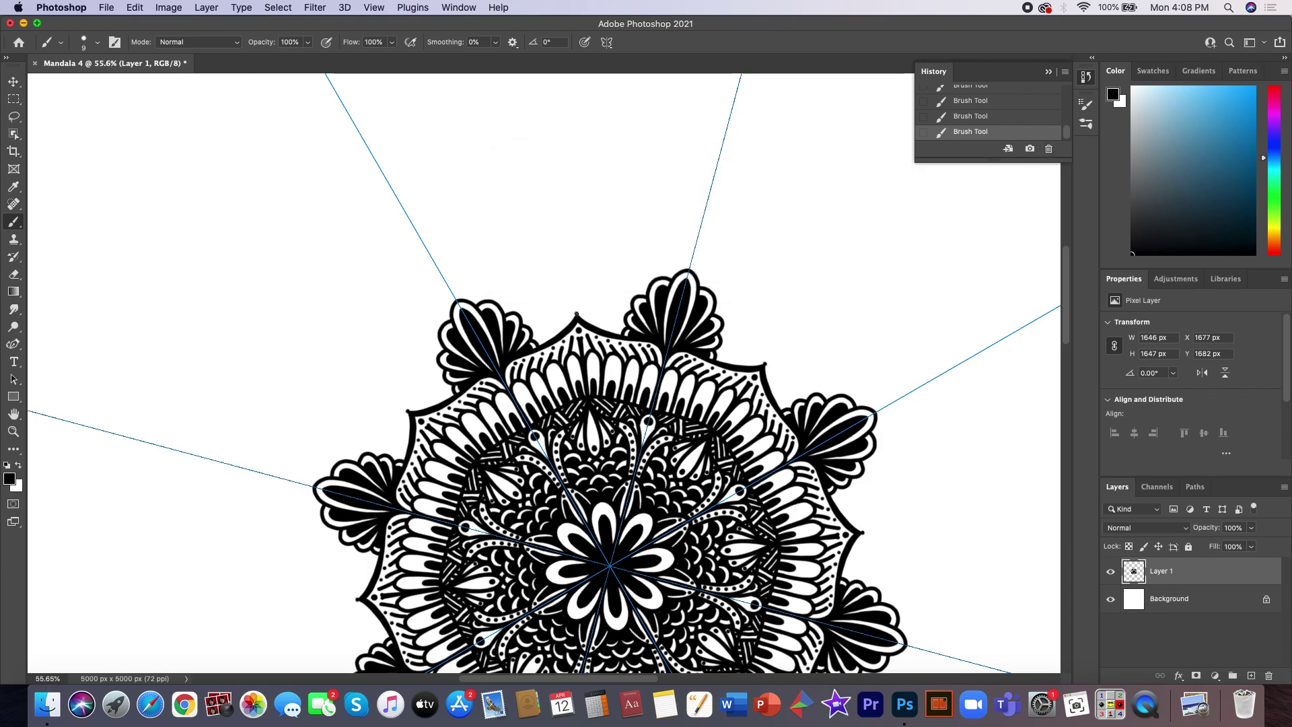
drag(576, 315, 539, 288)
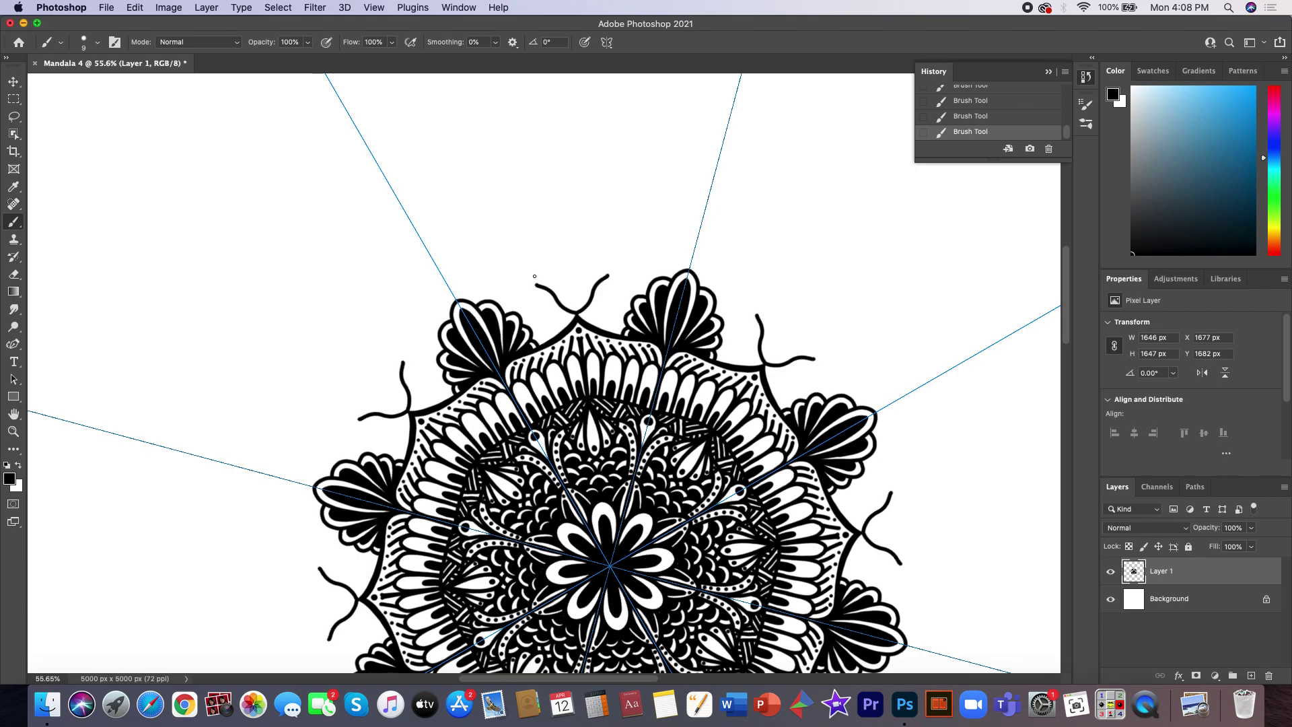
click(1048, 148)
click(746, 241)
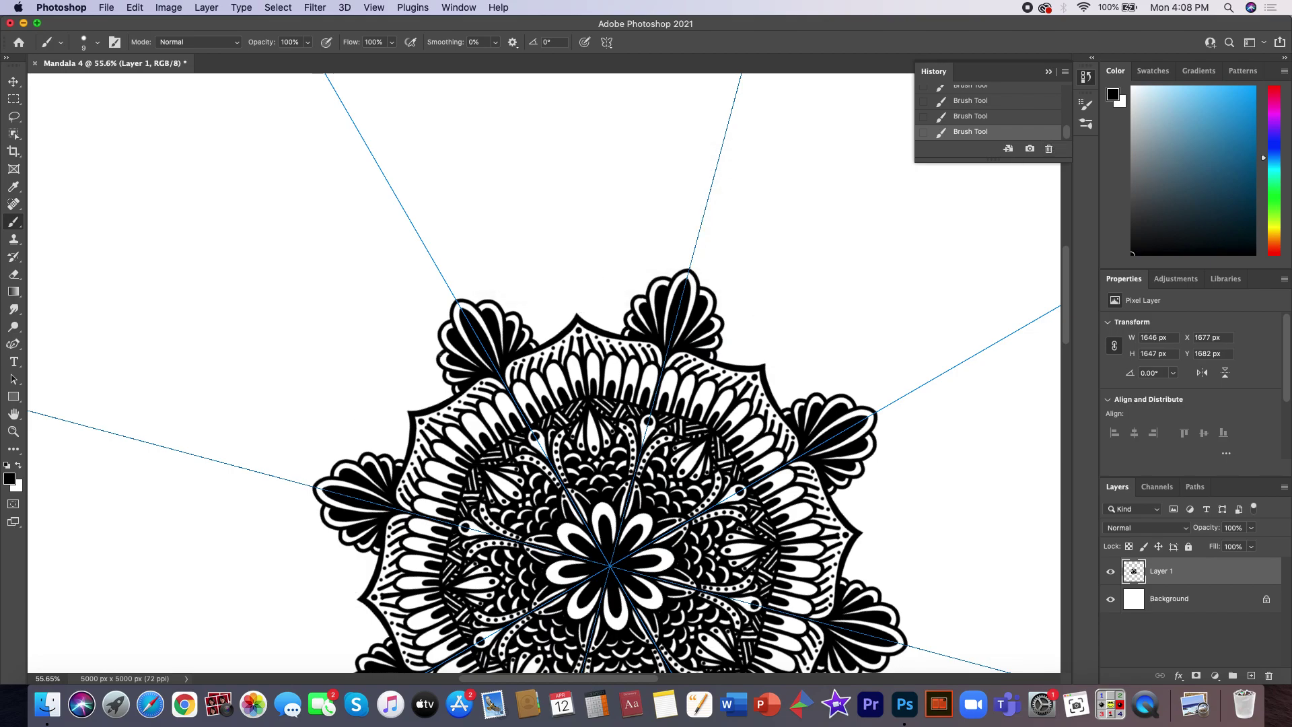
drag(412, 362, 407, 411)
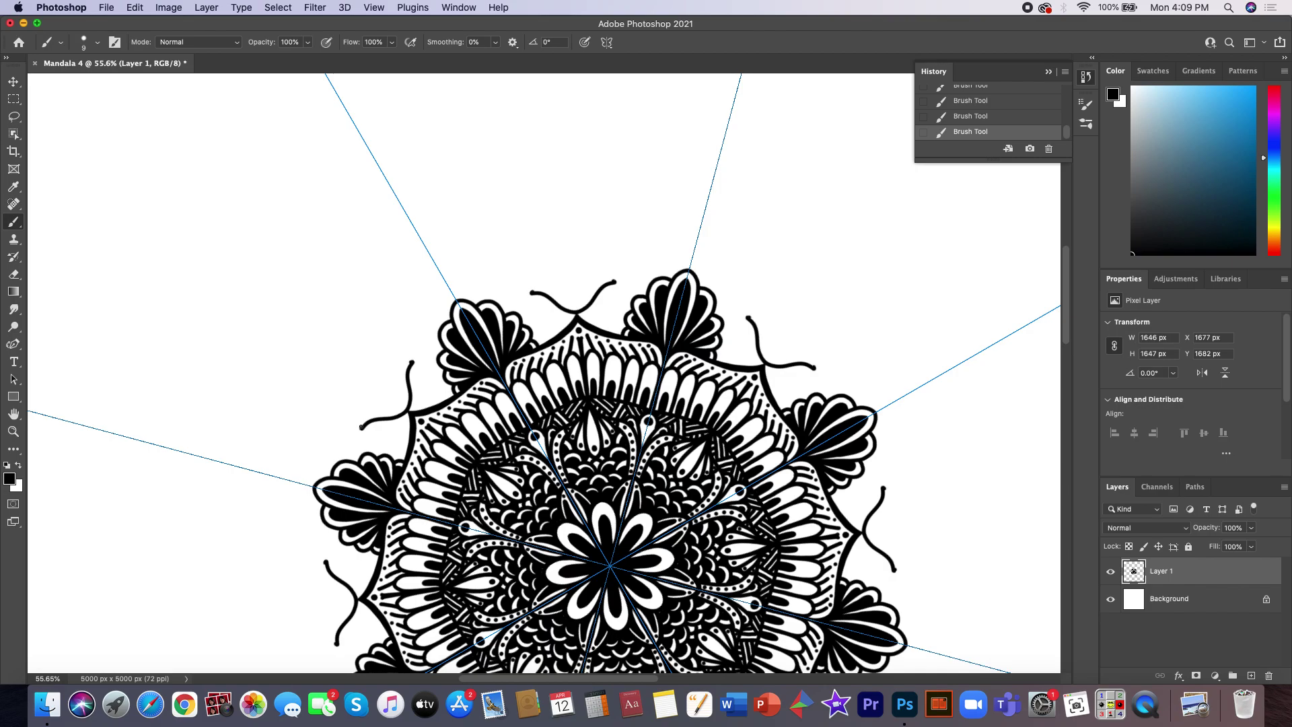
drag(361, 426, 372, 386)
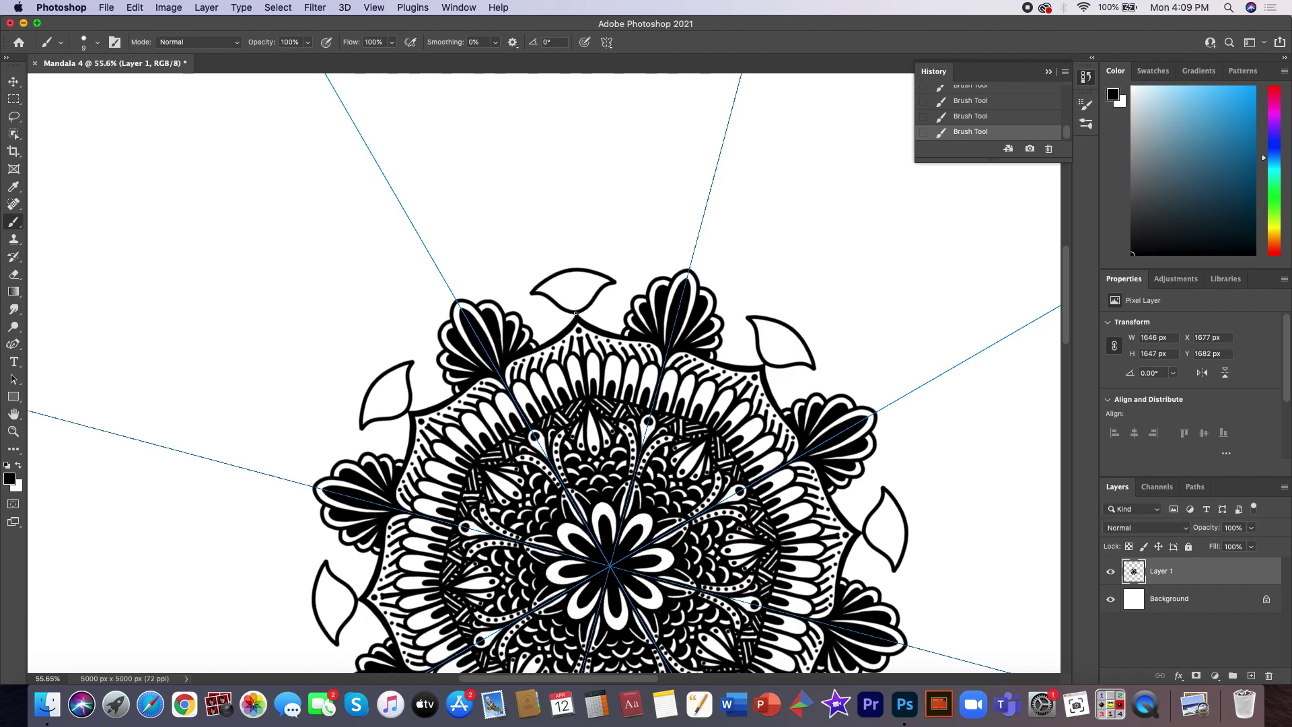
- Paint a circle and small scalloped curls inside each leaf, after removing a misplaced curve
drag(568, 309, 561, 277)
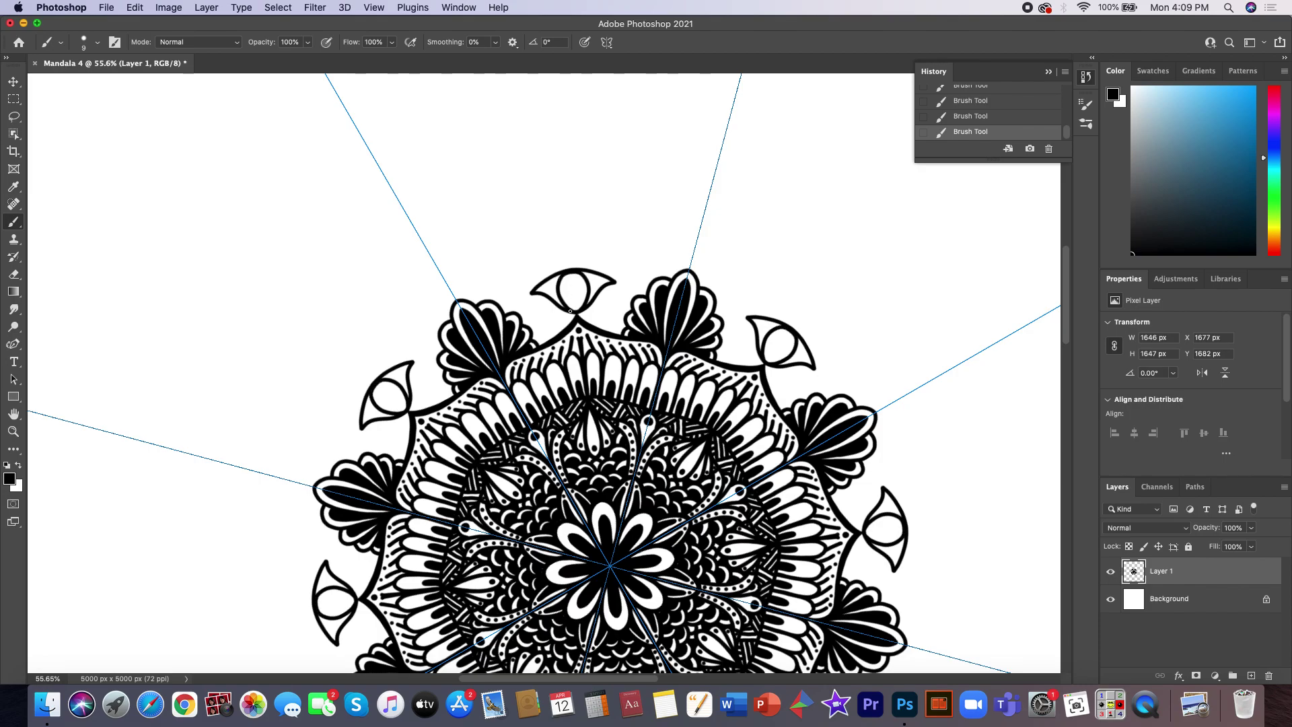
click(1048, 148)
key(Return)
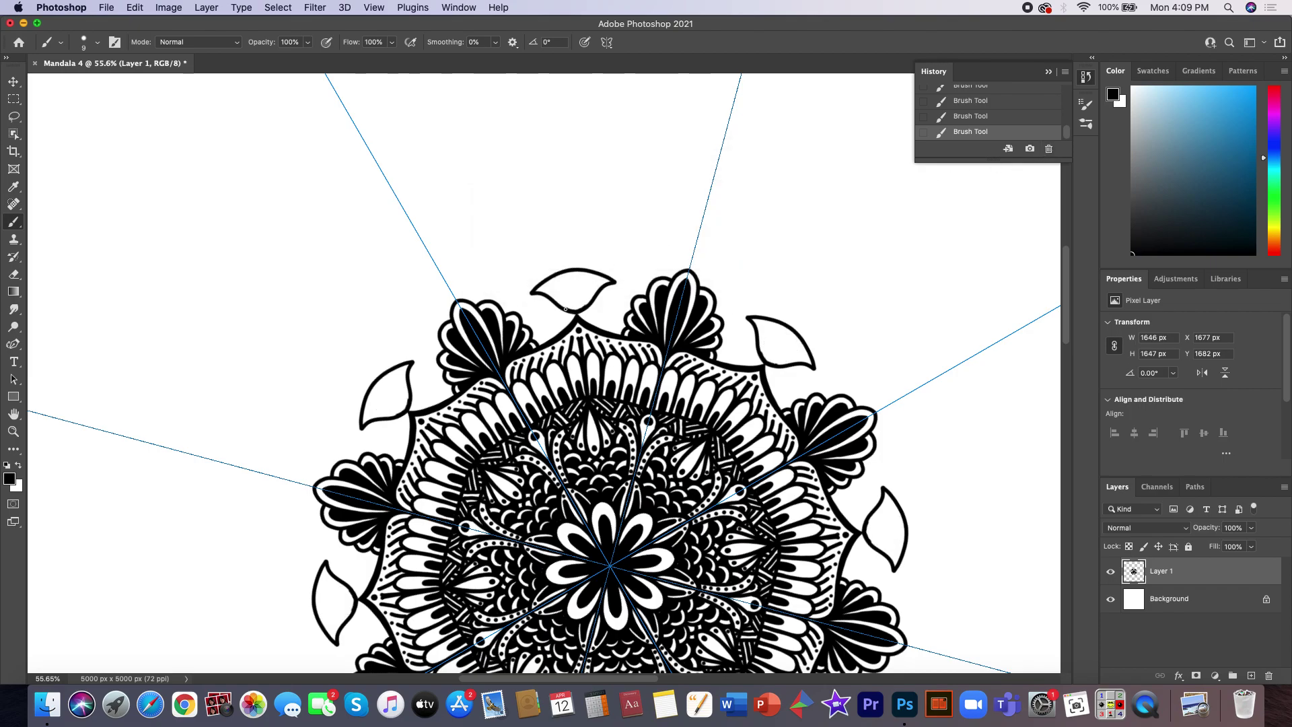
drag(560, 306, 559, 276)
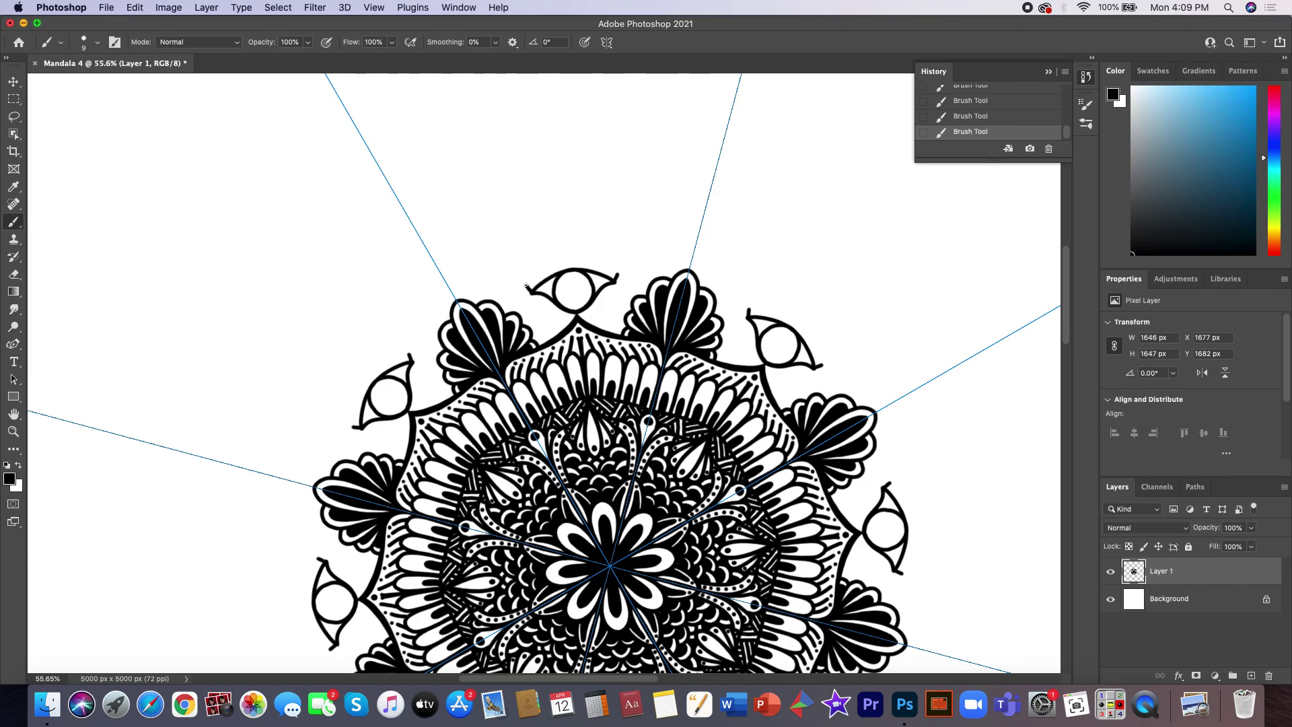
drag(525, 286, 569, 254)
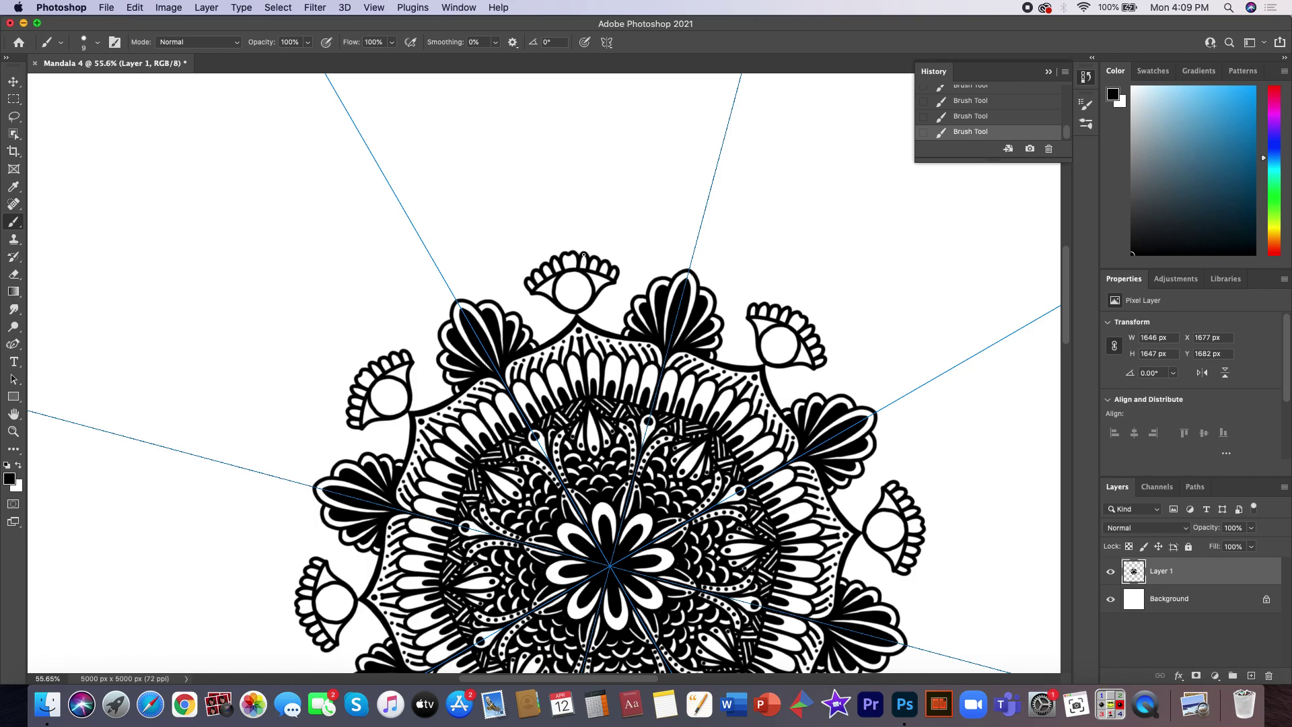
- Try a small stroke atop each eye motif, then delete it and another stroke from History
right_click(584, 255)
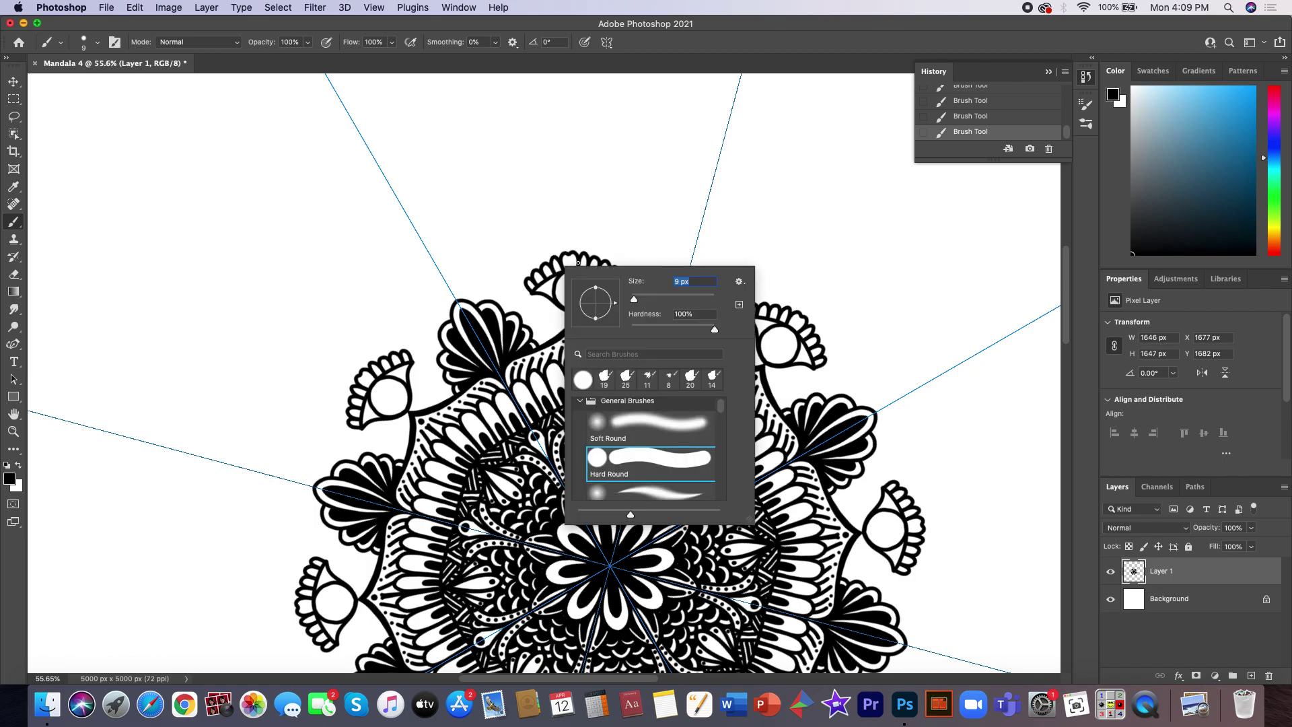
click(579, 256)
drag(568, 268, 537, 277)
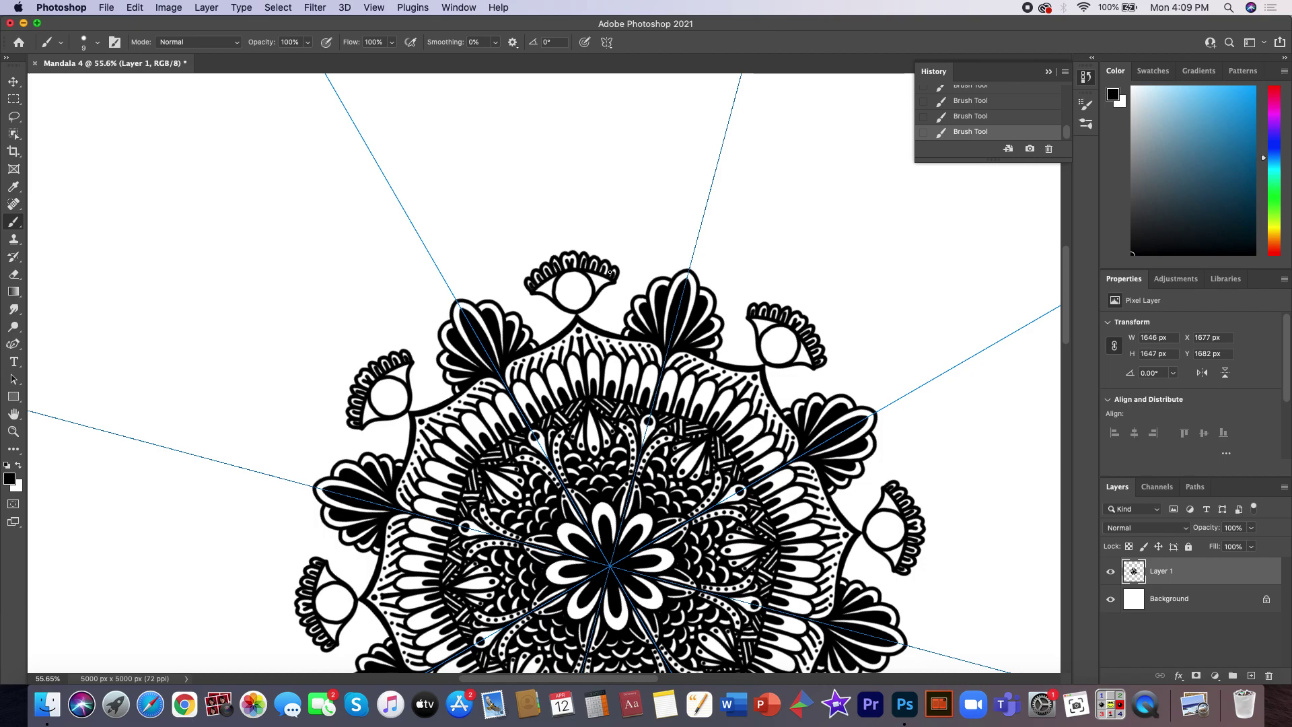
click(1049, 148)
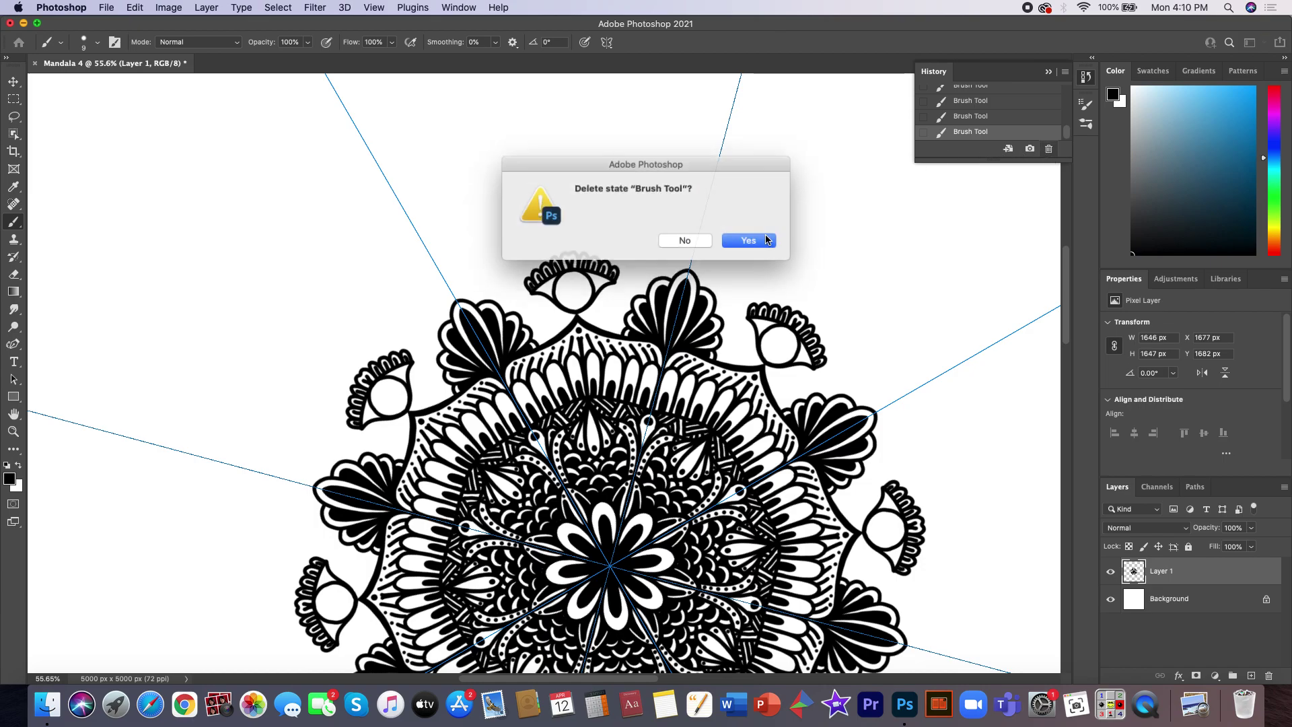
click(767, 237)
click(1048, 148)
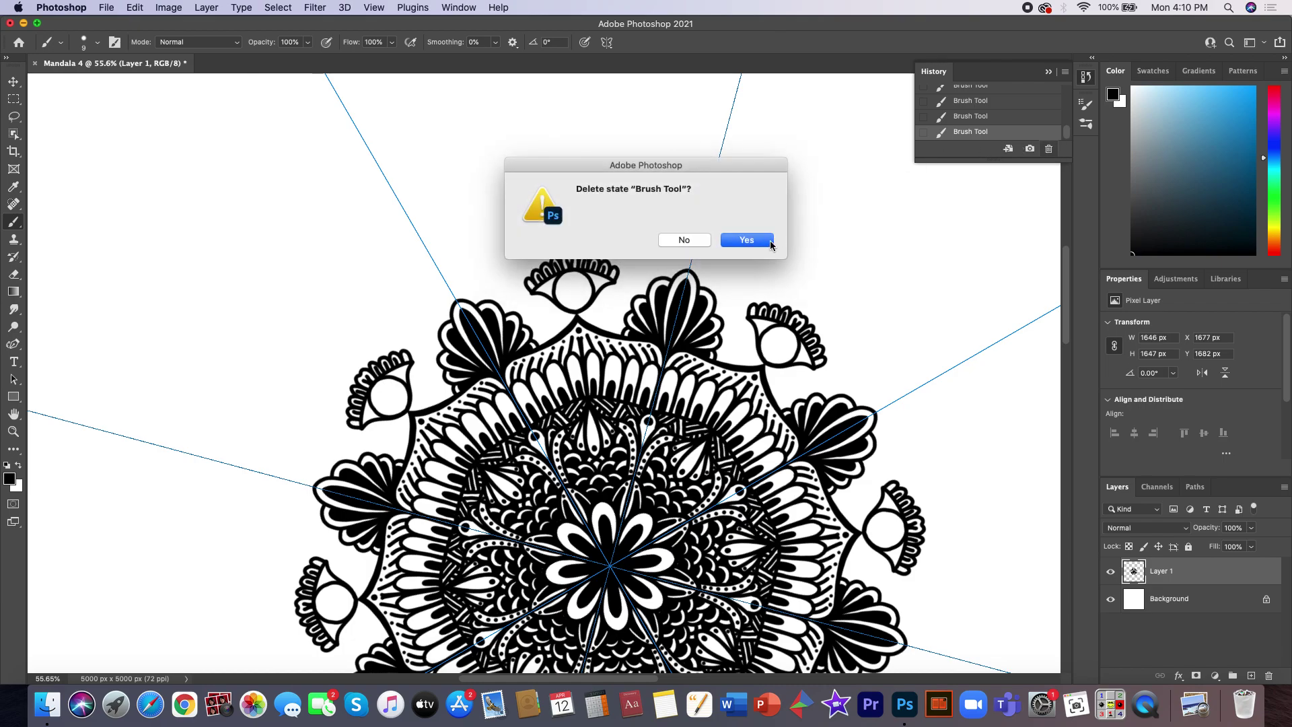
click(754, 240)
- Delete the circle inserts via History and discard a redrawn trial curve, leaving empty leaves
scroll(1009, 121, up, 1)
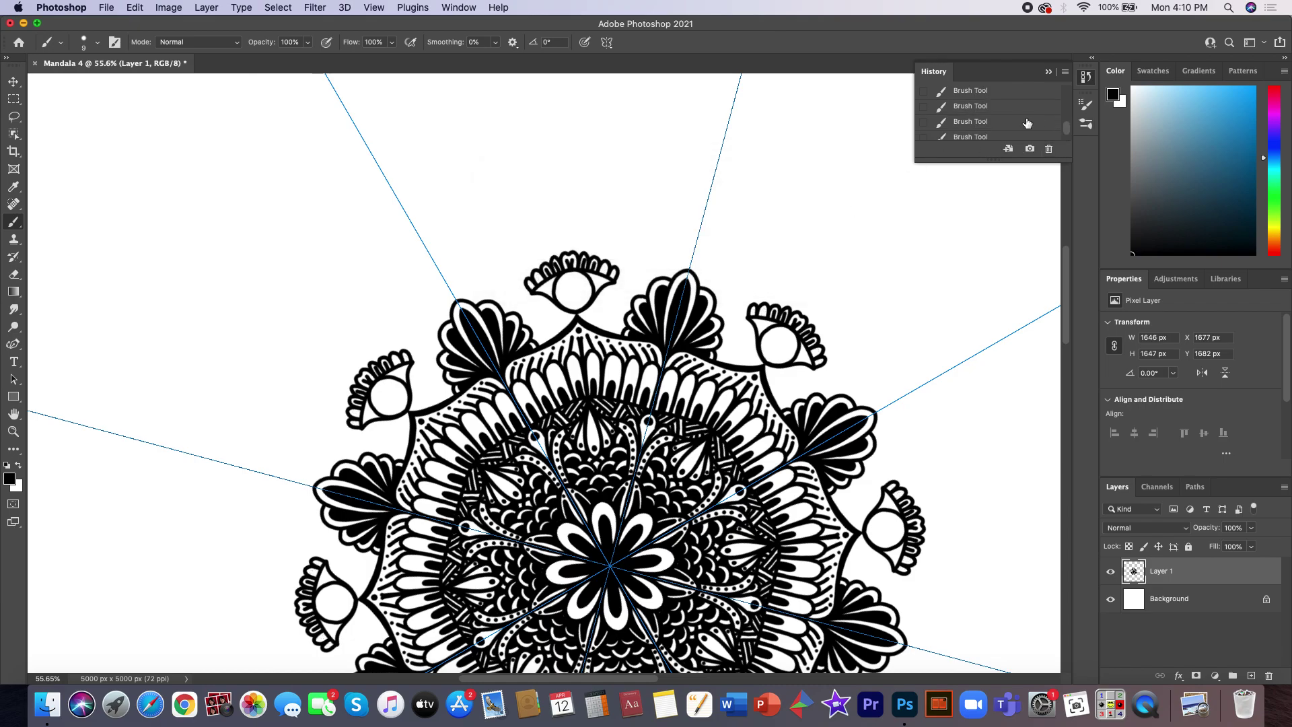
click(1009, 108)
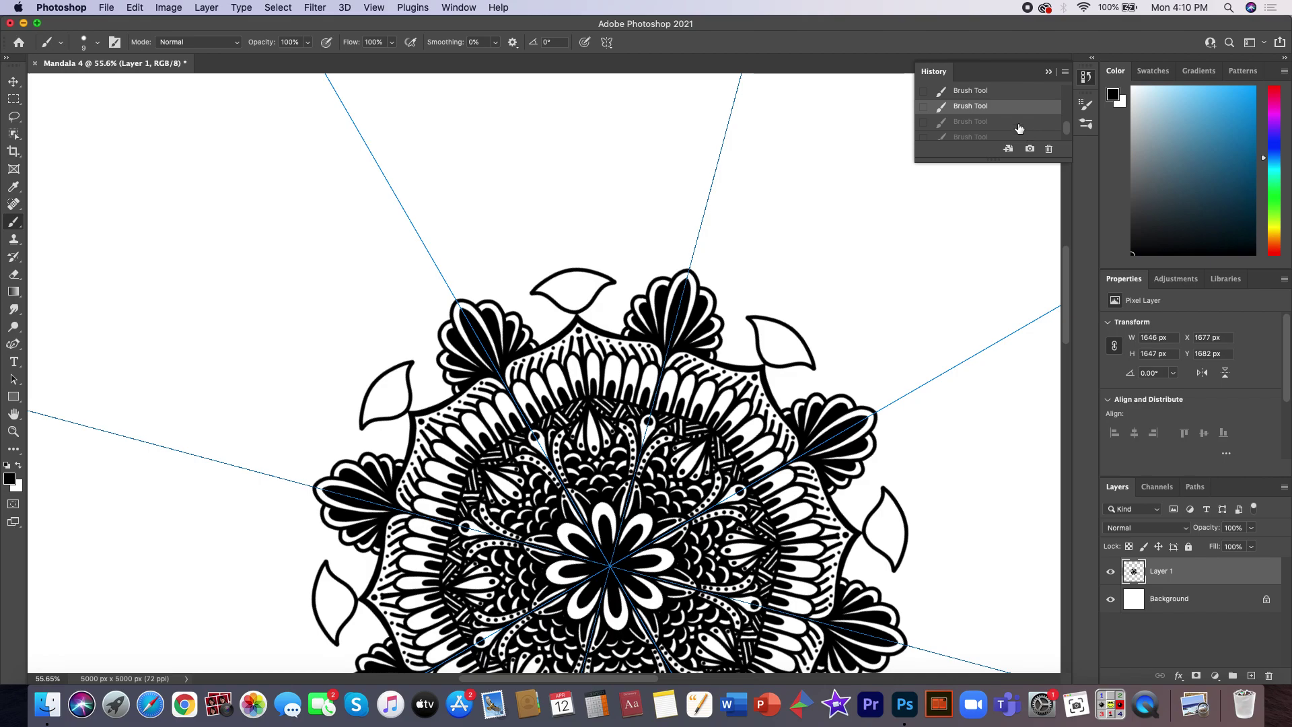
click(1019, 124)
click(1047, 148)
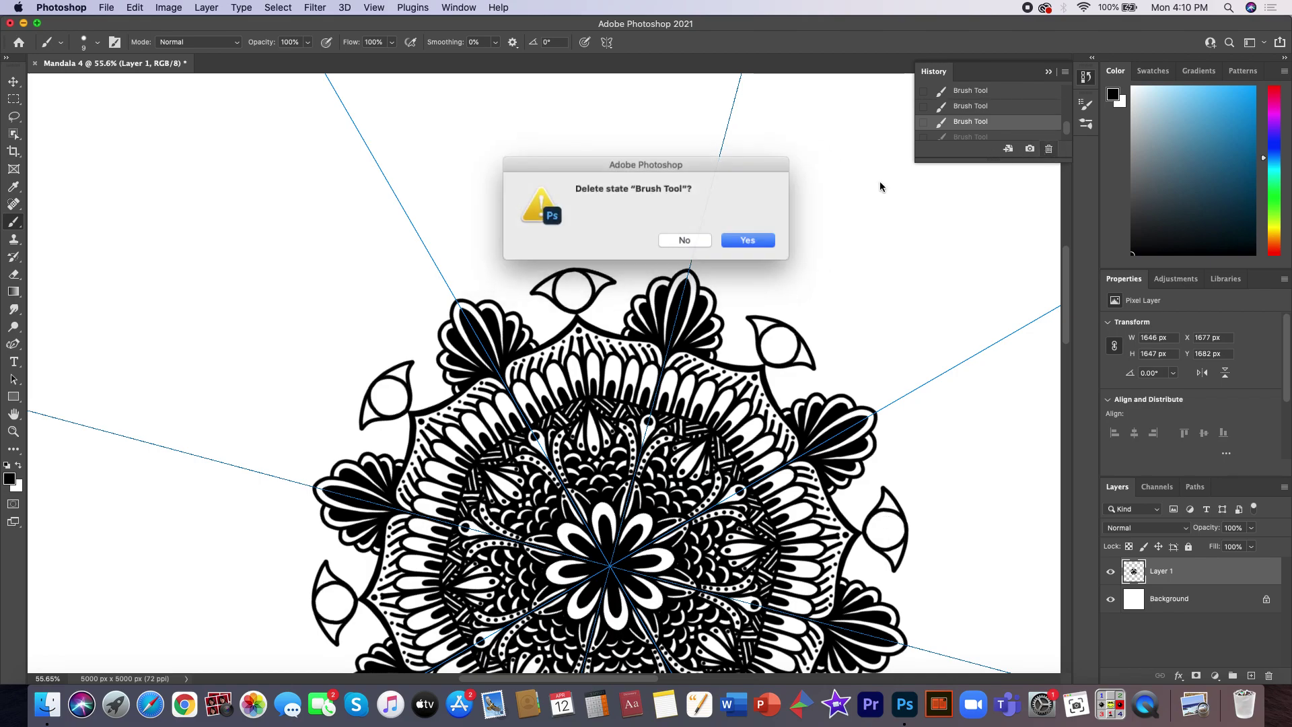
click(757, 239)
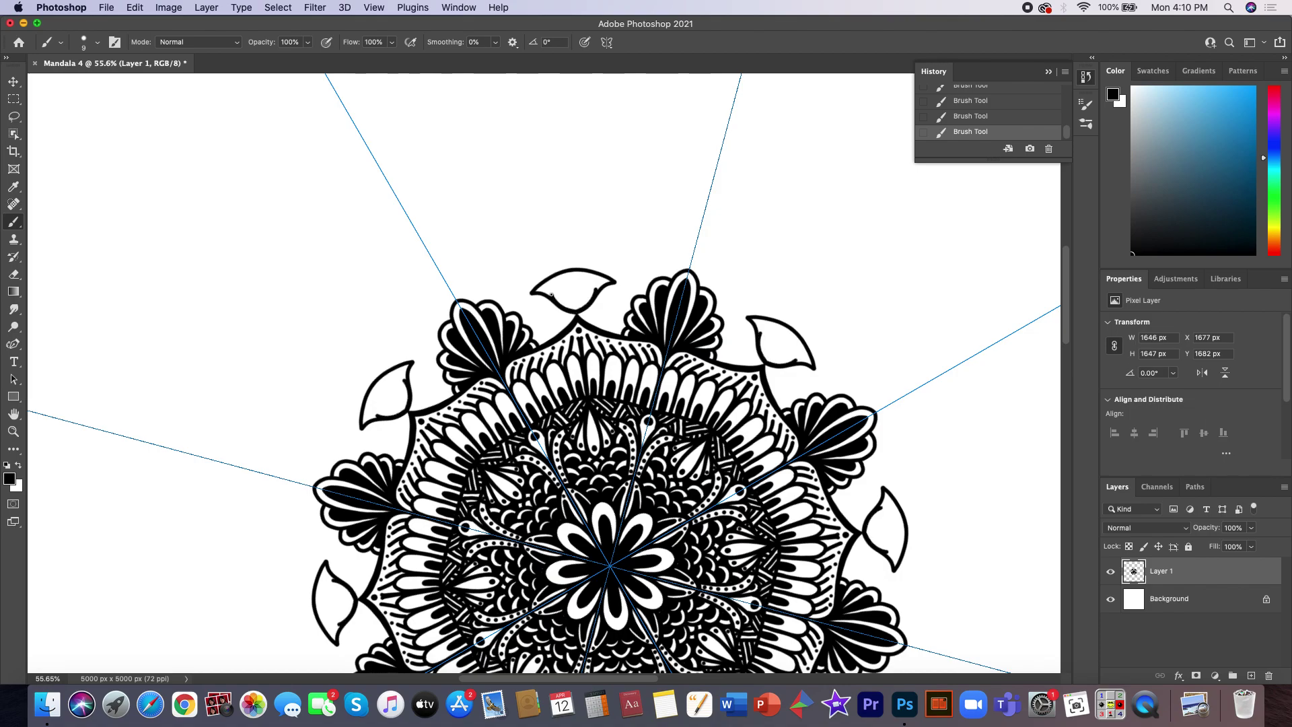
drag(551, 295, 551, 286)
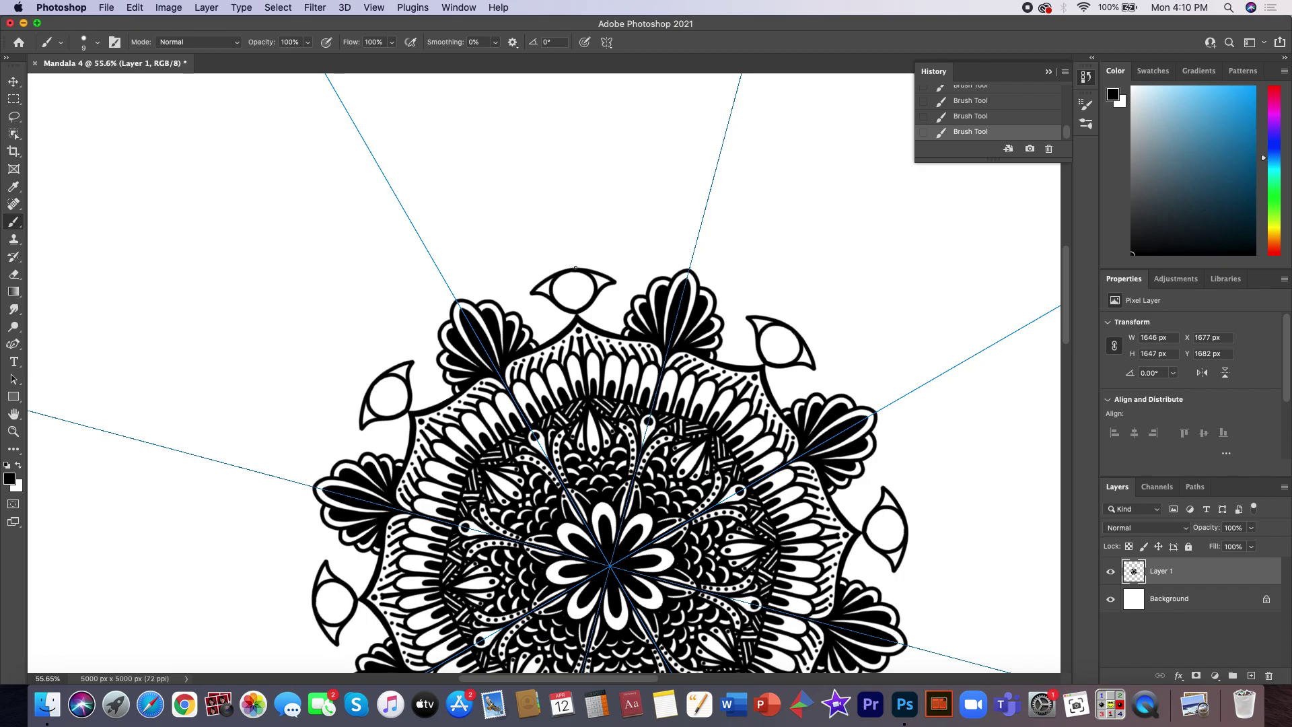
click(1048, 148)
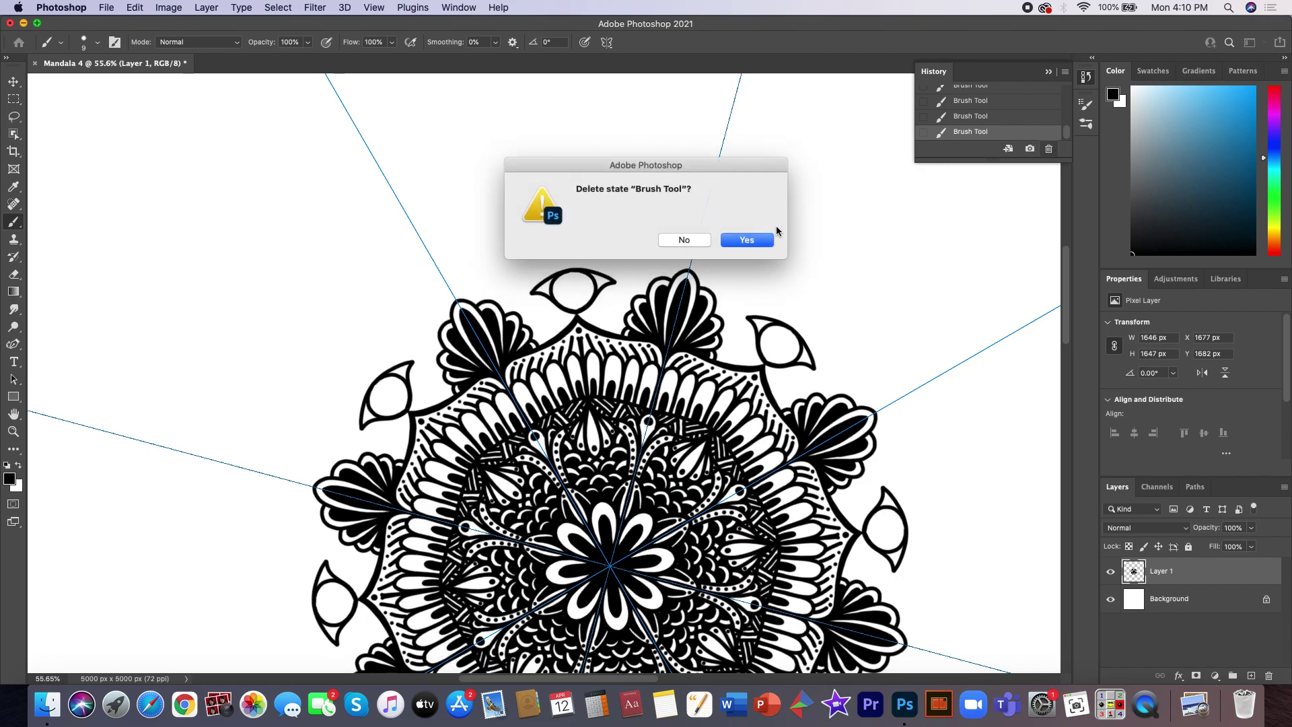
click(744, 240)
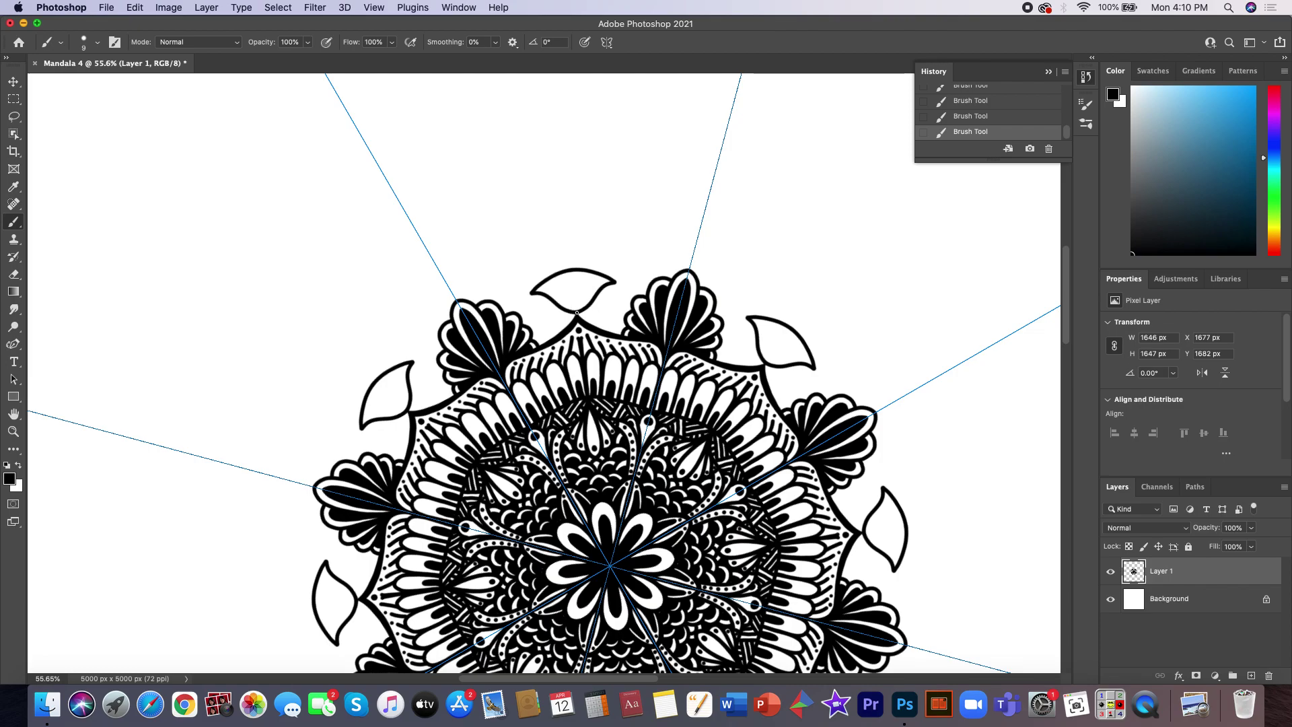
- Draw a round pupil inside each eye motif and fill it solid black
drag(567, 310, 557, 276)
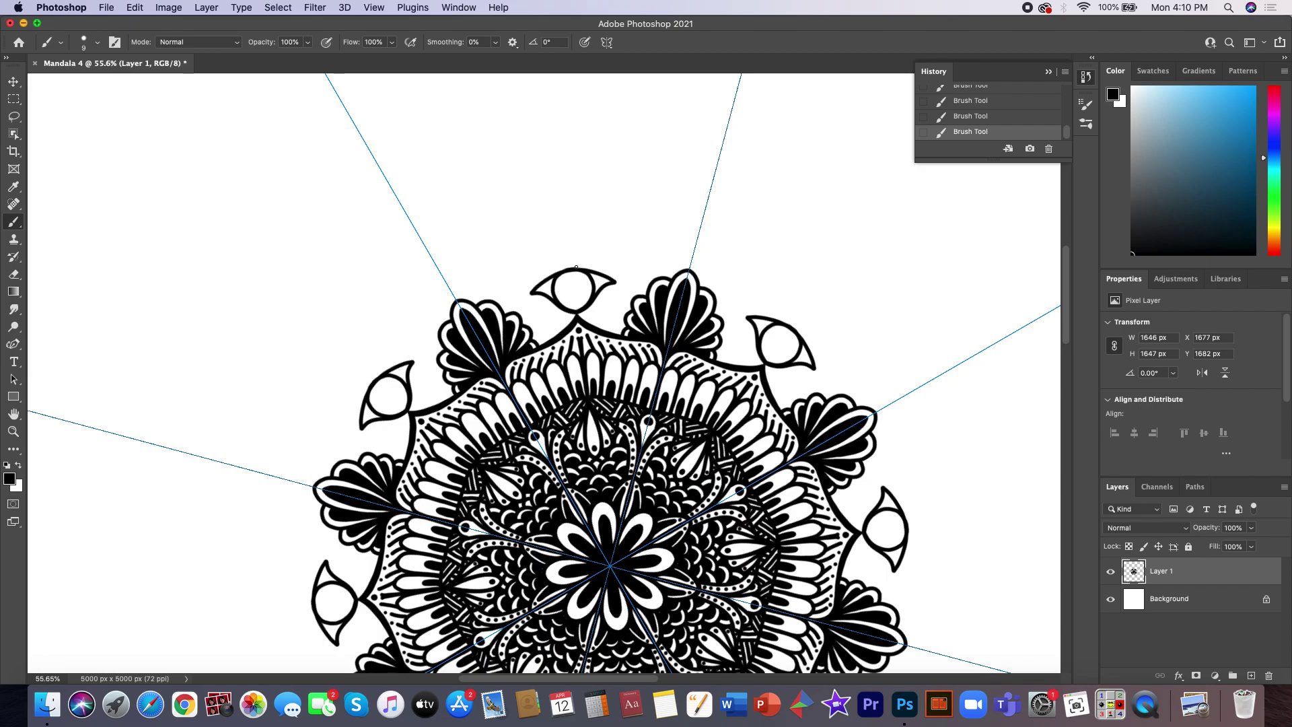
drag(572, 288, 576, 292)
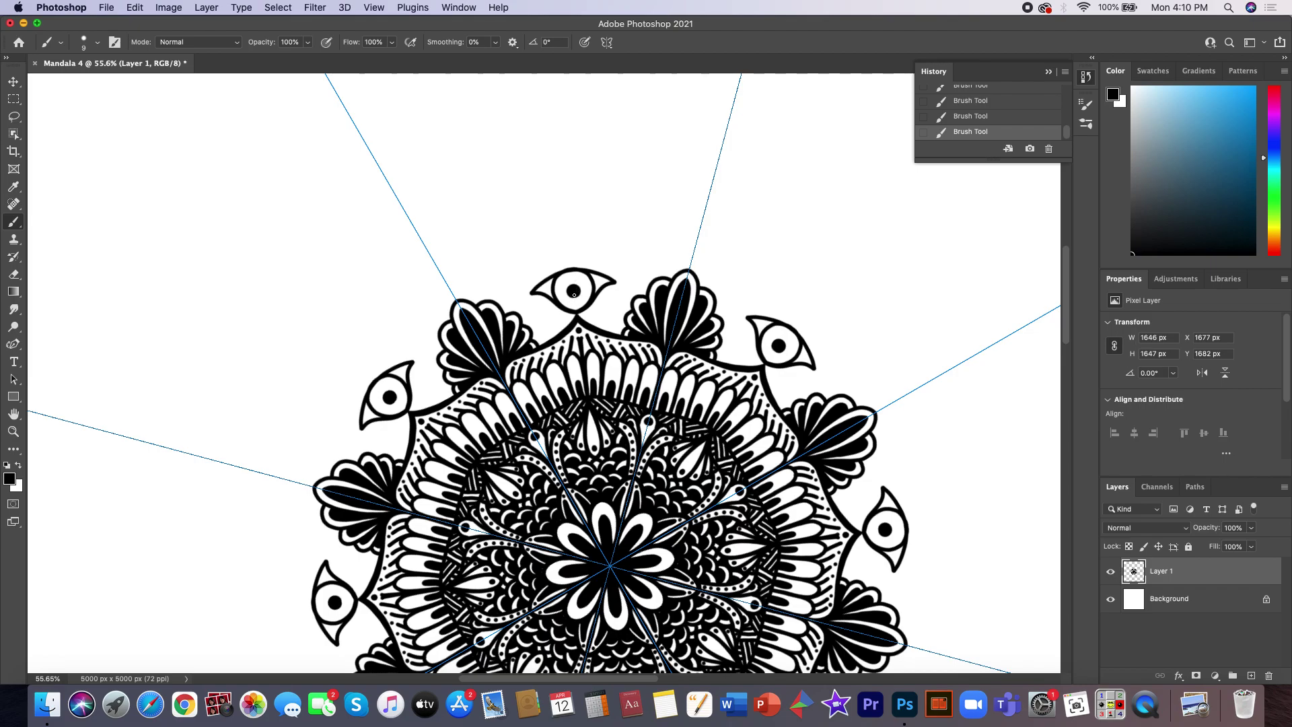
drag(576, 294, 575, 310)
click(1044, 149)
click(745, 244)
- Add a line below each pupil and fill the remaining white gaps black, discarding one bad stroke
drag(576, 295, 577, 308)
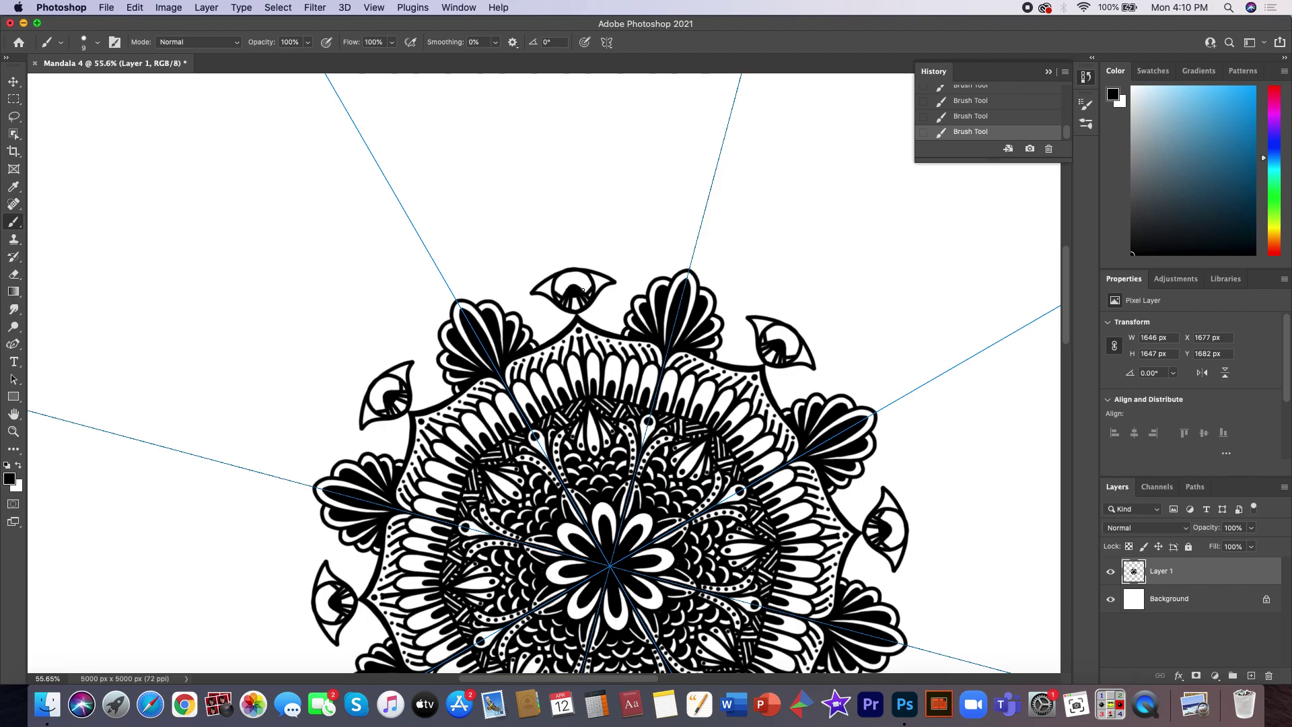
mouse_move(579, 288)
mouse_down()
mouse_move(587, 277)
mouse_move(572, 276)
mouse_up()
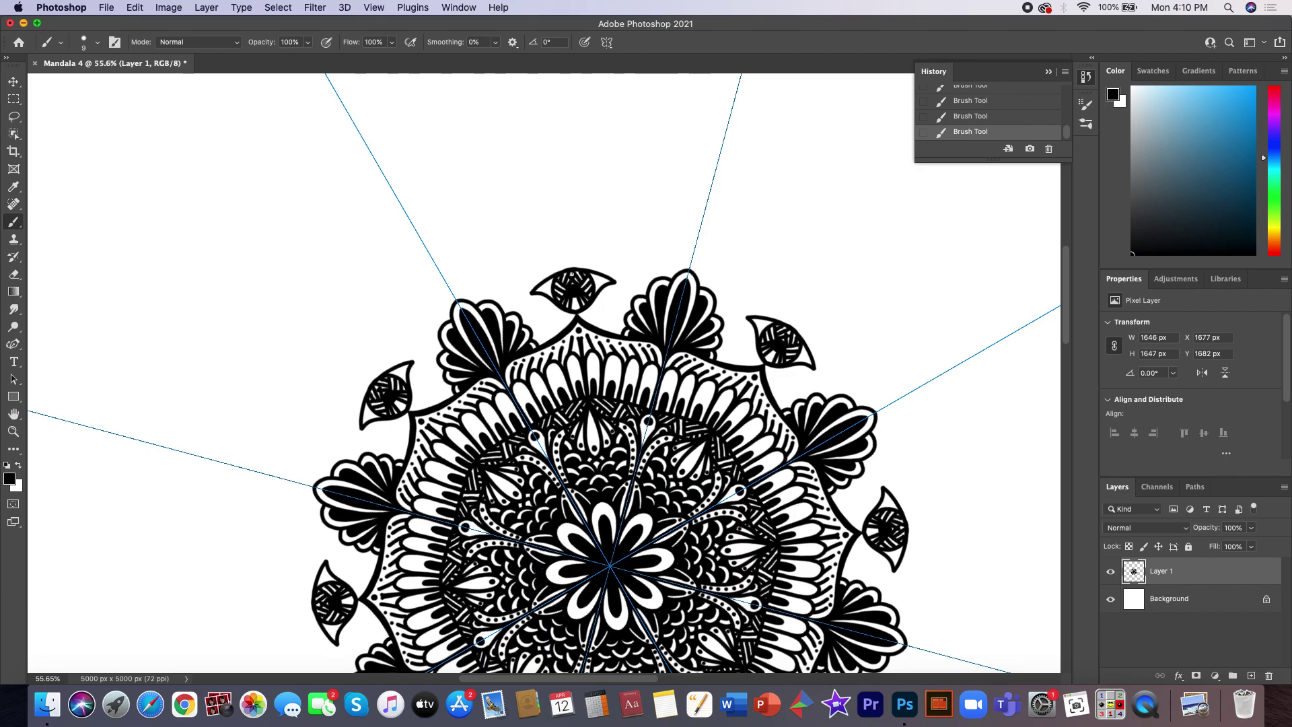
click(1048, 148)
click(751, 242)
drag(568, 283, 571, 282)
drag(571, 306, 579, 306)
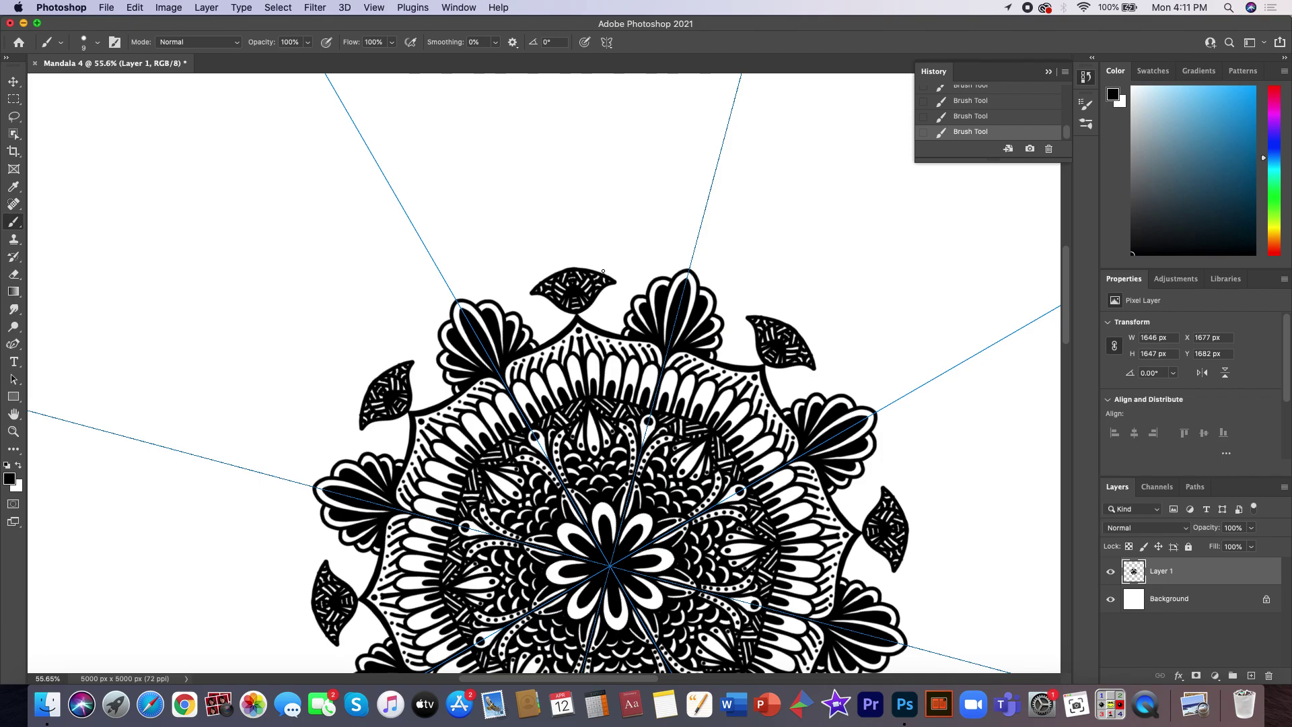
- Revert to an earlier History state and delete the later brush states
click(1048, 148)
click(752, 239)
click(1003, 91)
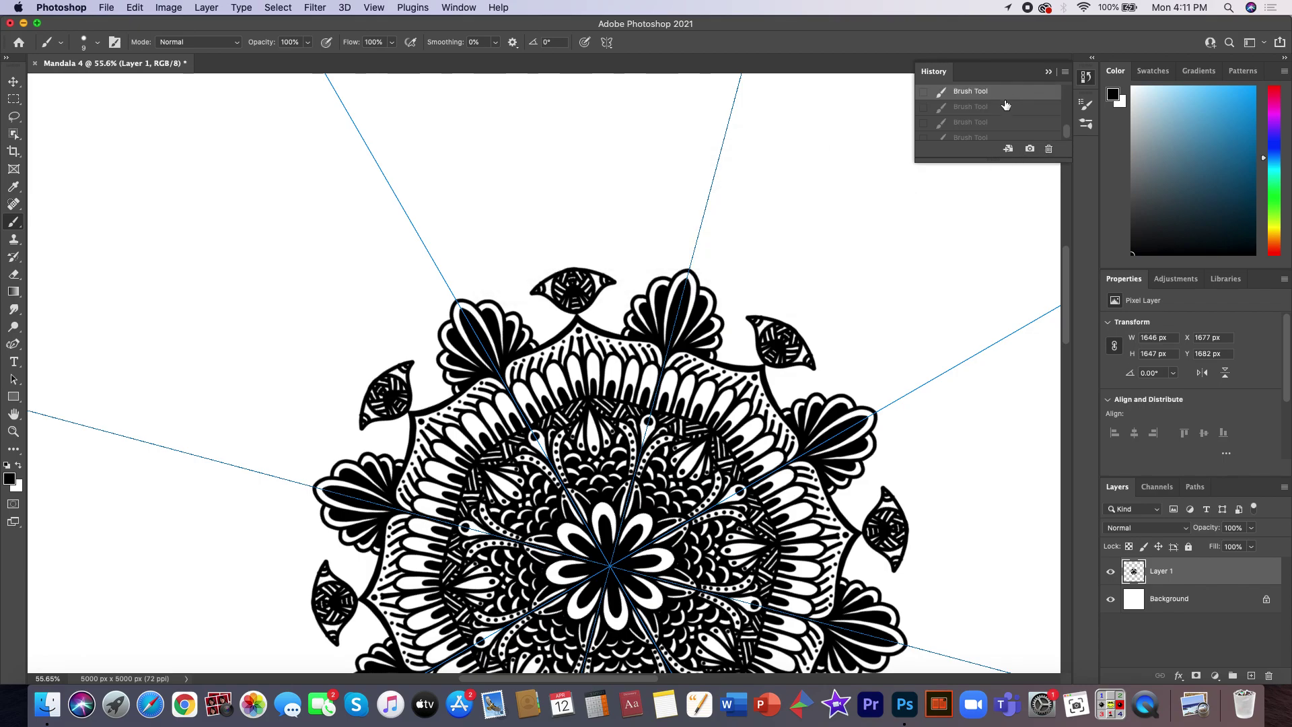
click(1048, 148)
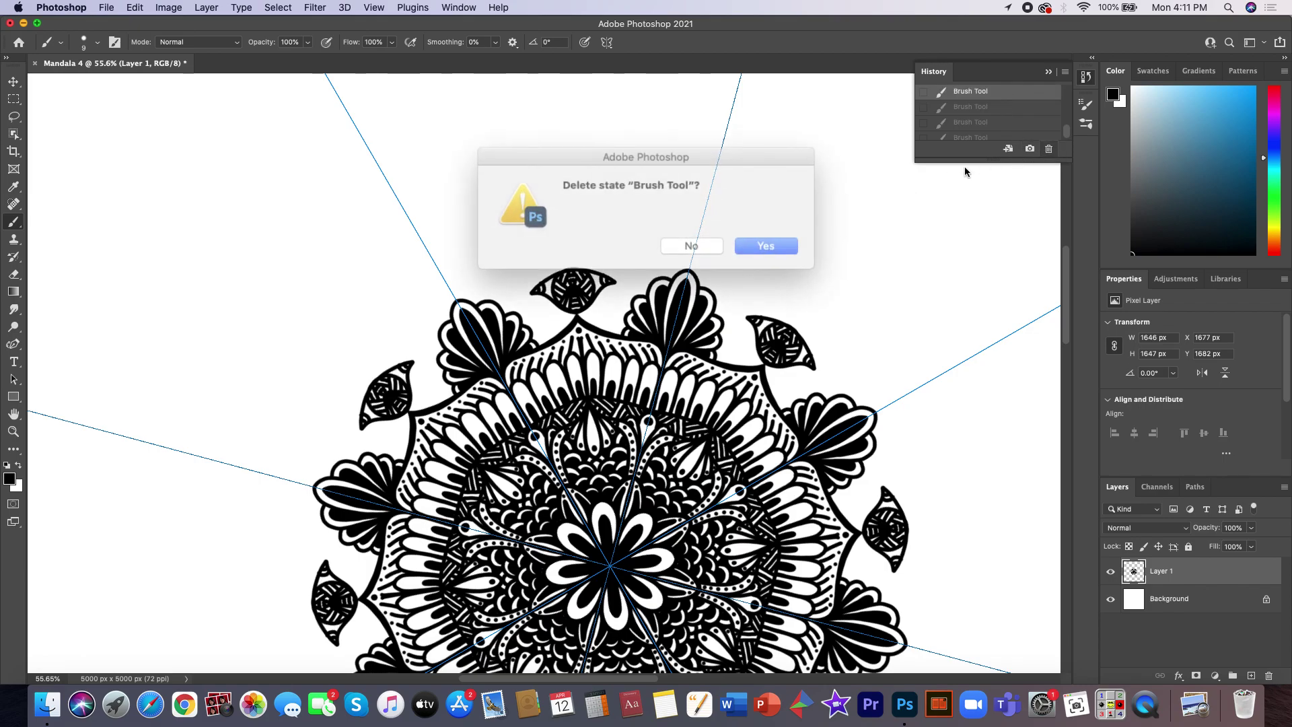
click(753, 241)
click(1049, 148)
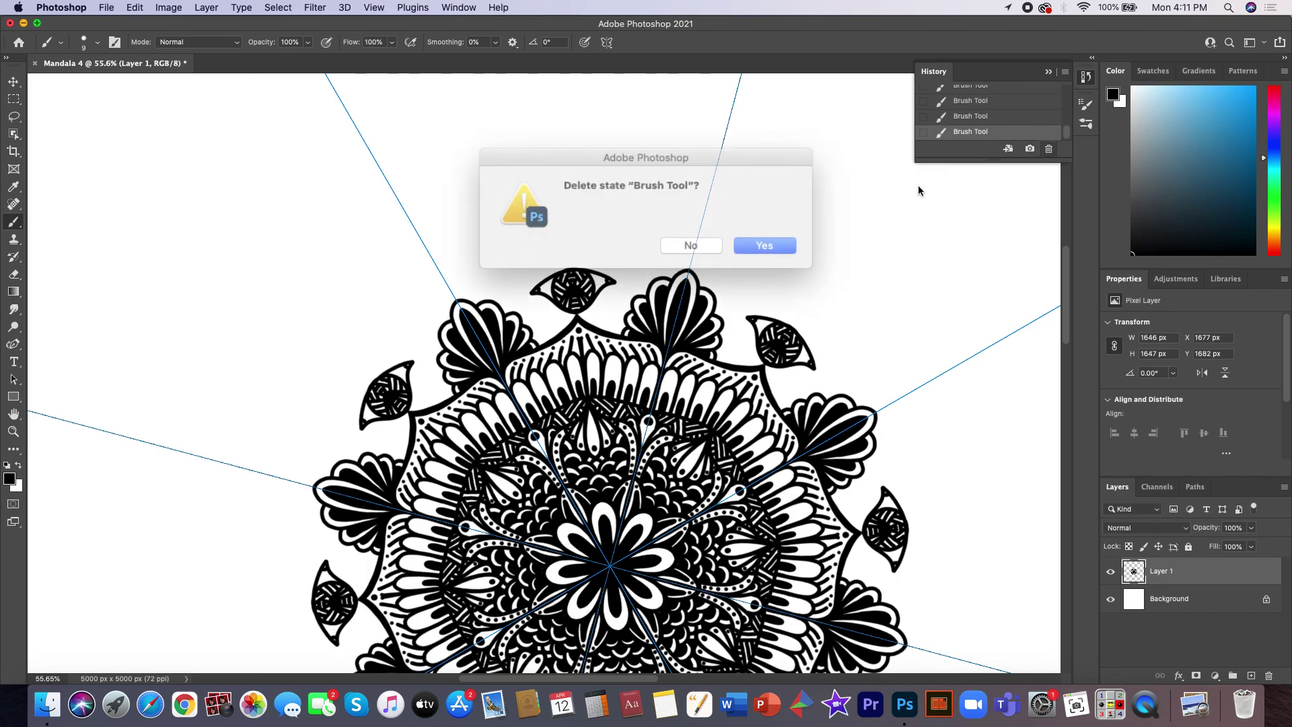
click(753, 241)
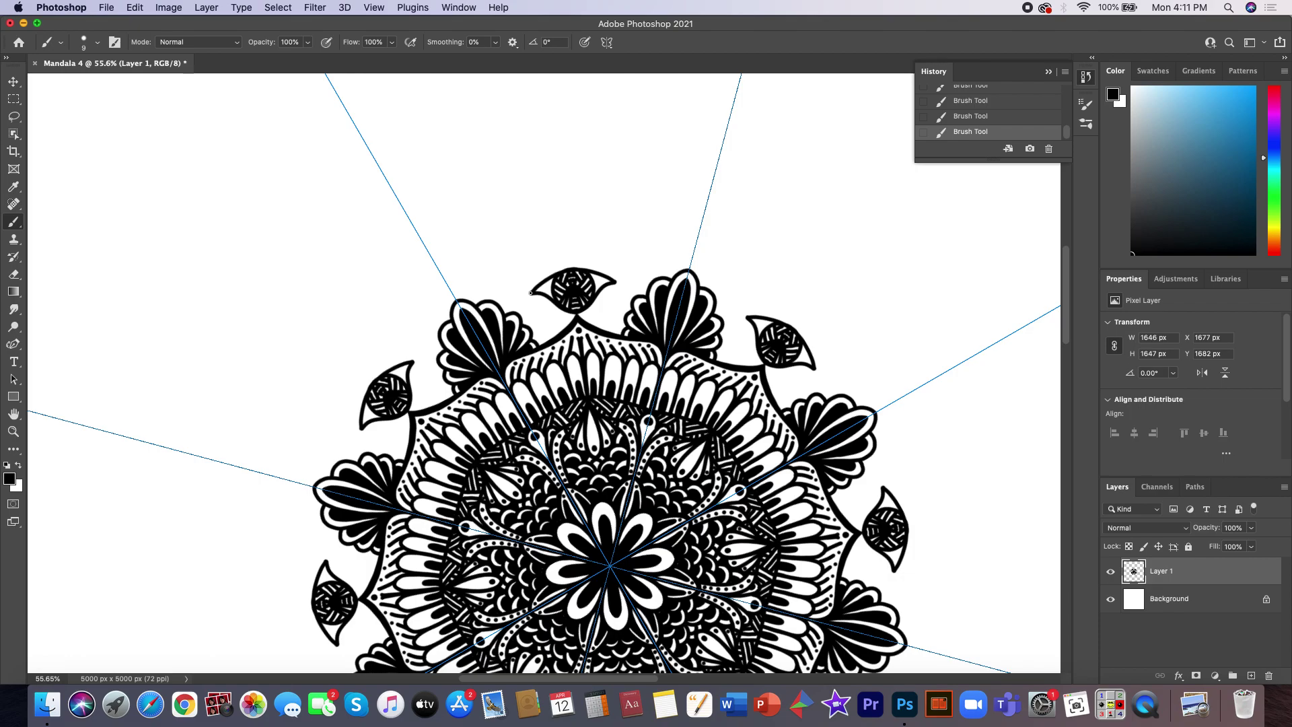
- Brush curled lash strokes above the top eye, deleting two unwanted lash strokes
drag(531, 293, 568, 252)
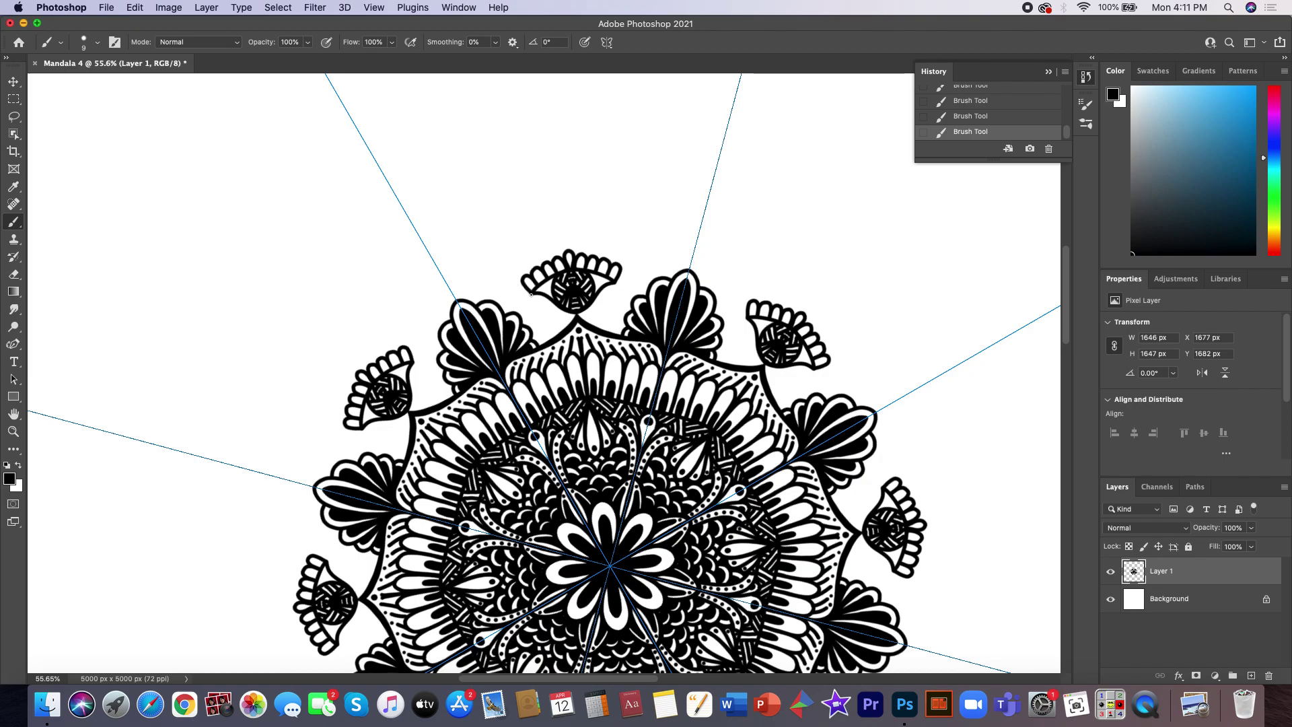
drag(522, 291, 519, 297)
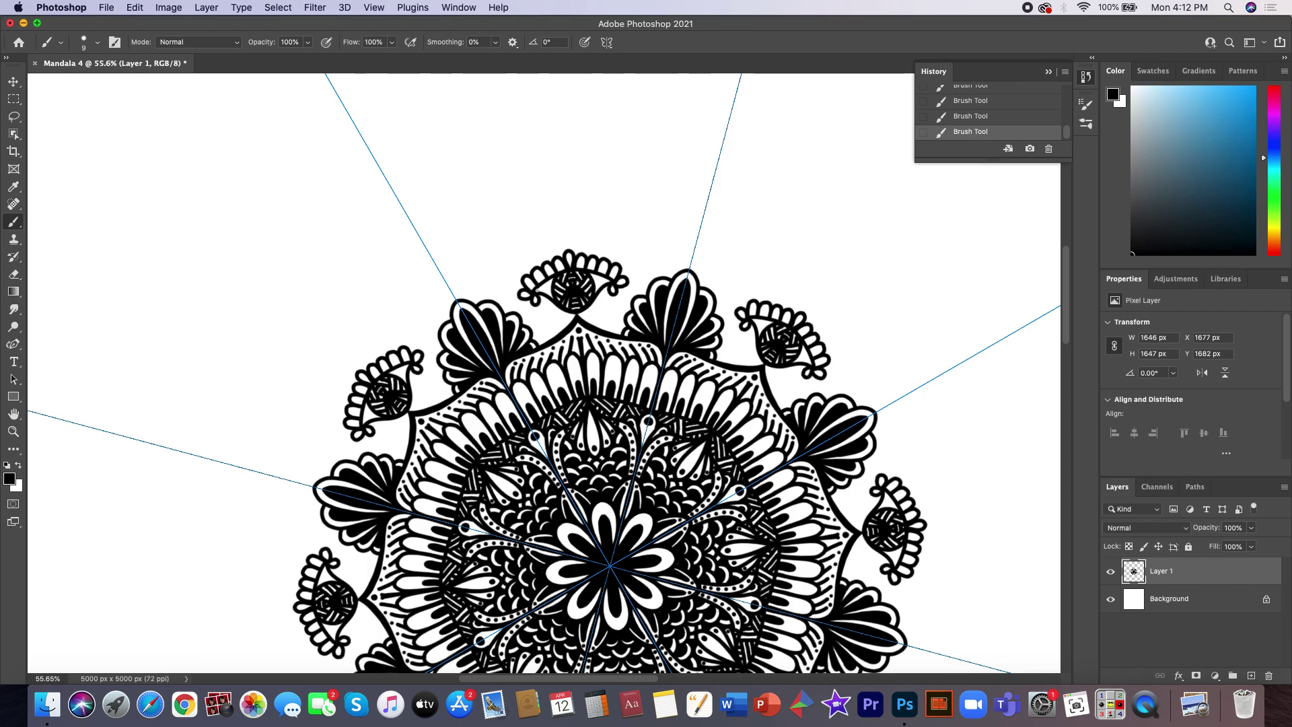
click(1048, 148)
click(758, 230)
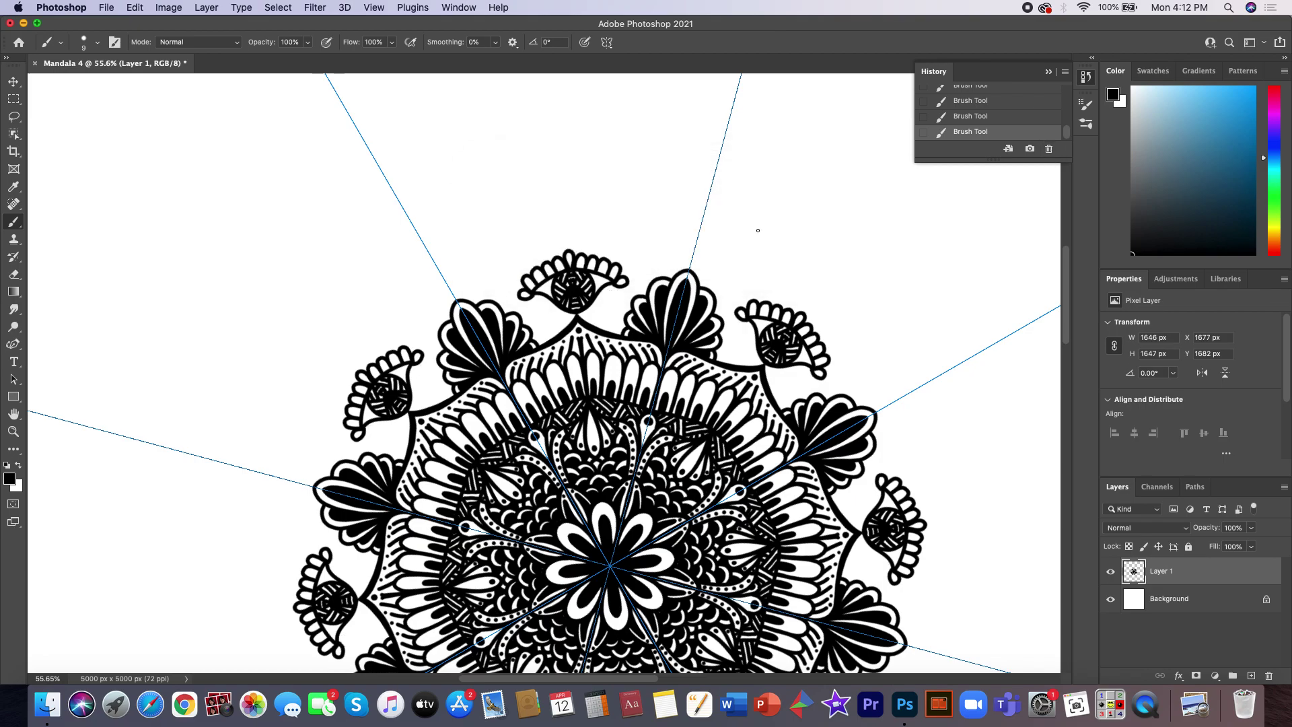
click(1048, 148)
click(754, 236)
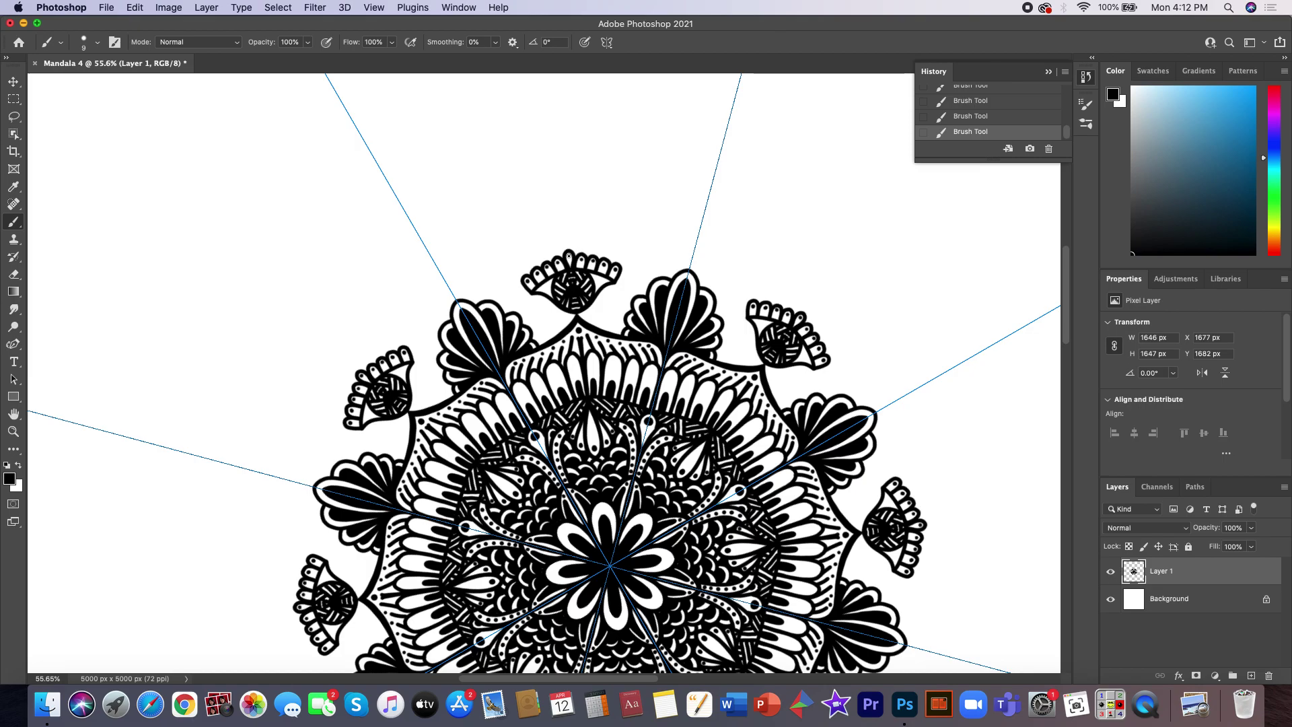
- Brush a large circular ring around the mandala, running through all the eye motifs
scroll(572, 246, down, 2)
scroll(572, 246, down, 2)
scroll(572, 246, down, 2)
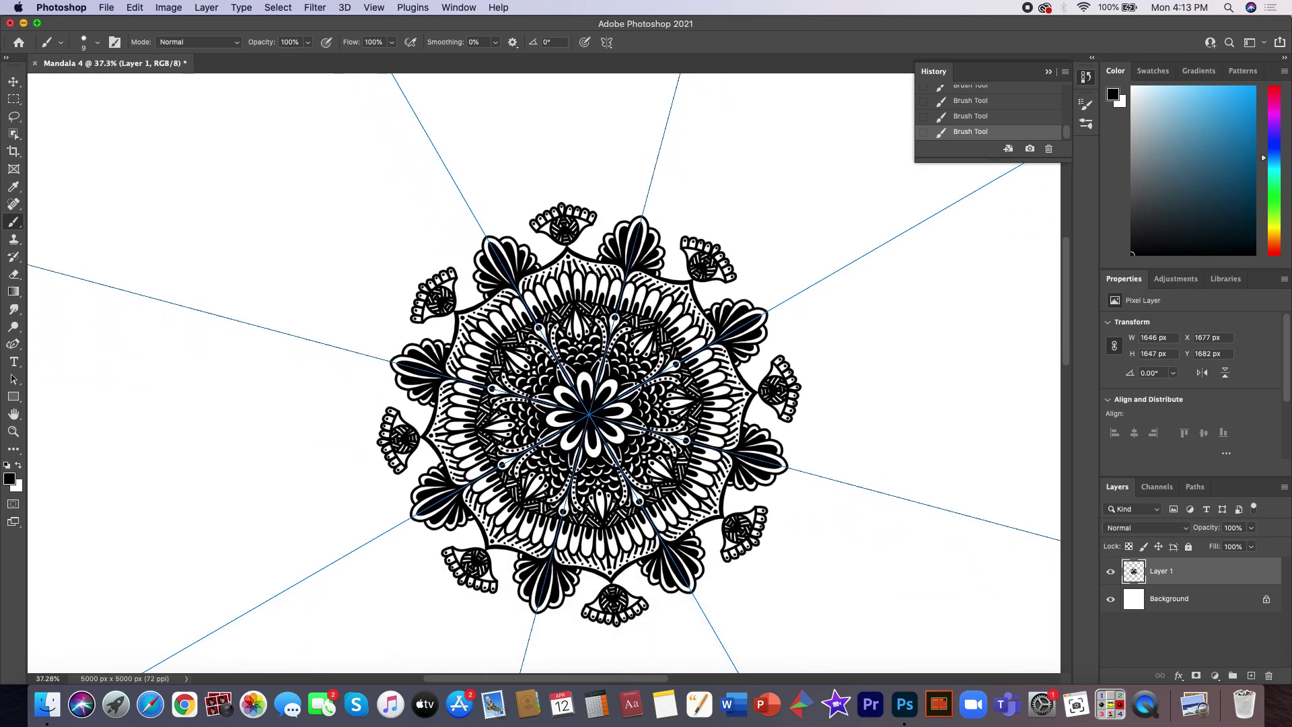
scroll(573, 246, down, 1)
scroll(544, 374, up, 5)
scroll(543, 374, up, 5)
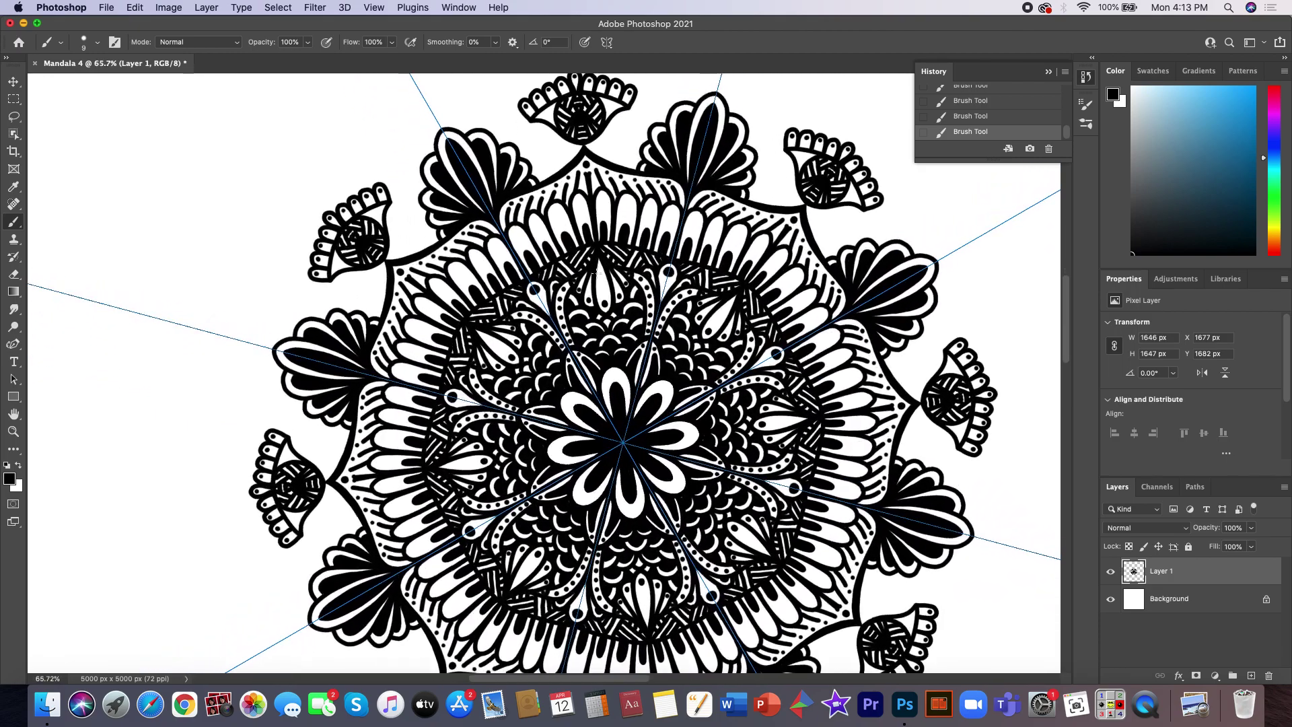
scroll(543, 374, up, 4)
scroll(596, 273, up, 1)
scroll(596, 274, up, 2)
scroll(596, 273, up, 2)
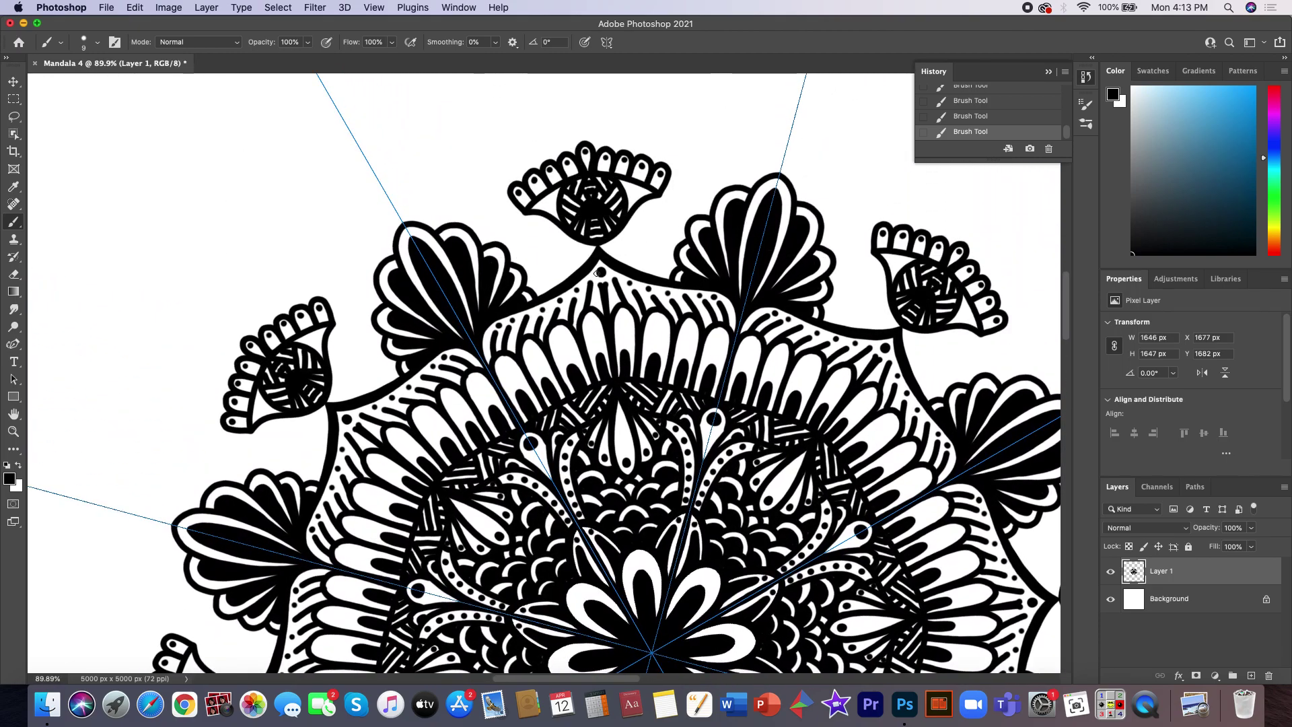
scroll(596, 273, up, 2)
drag(596, 273, 596, 273)
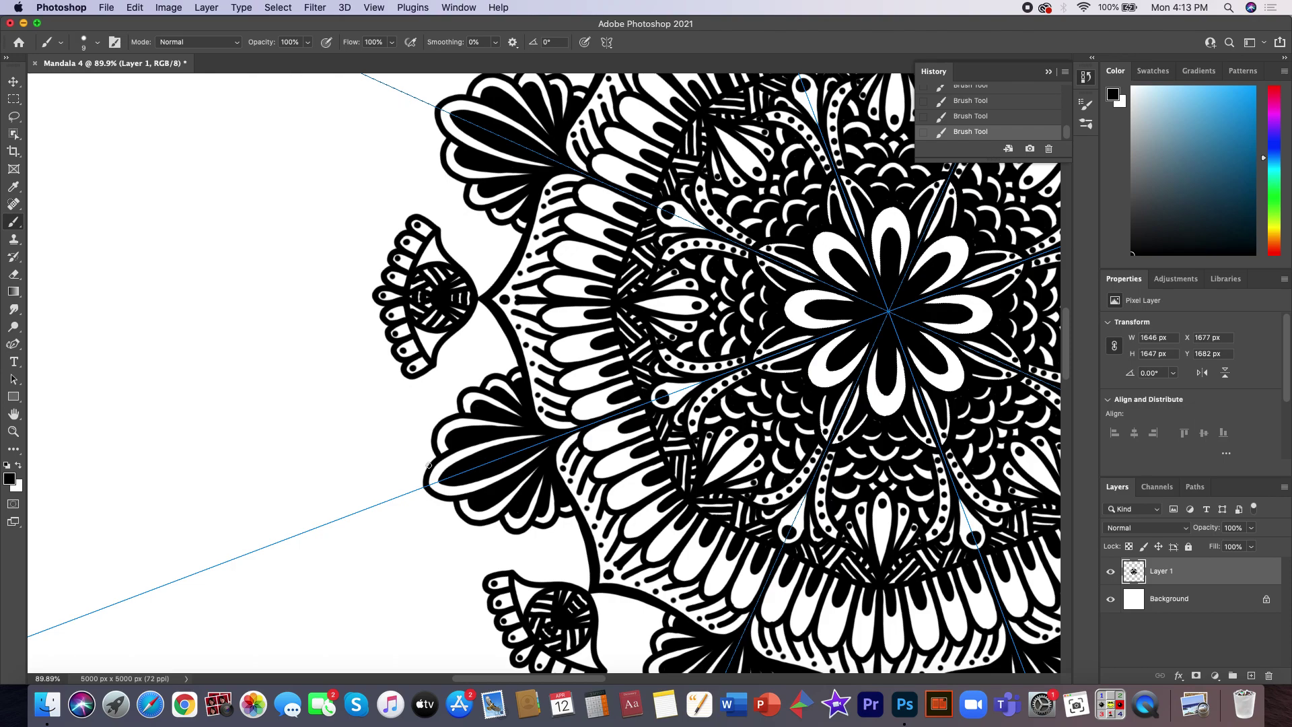
drag(428, 464, 382, 304)
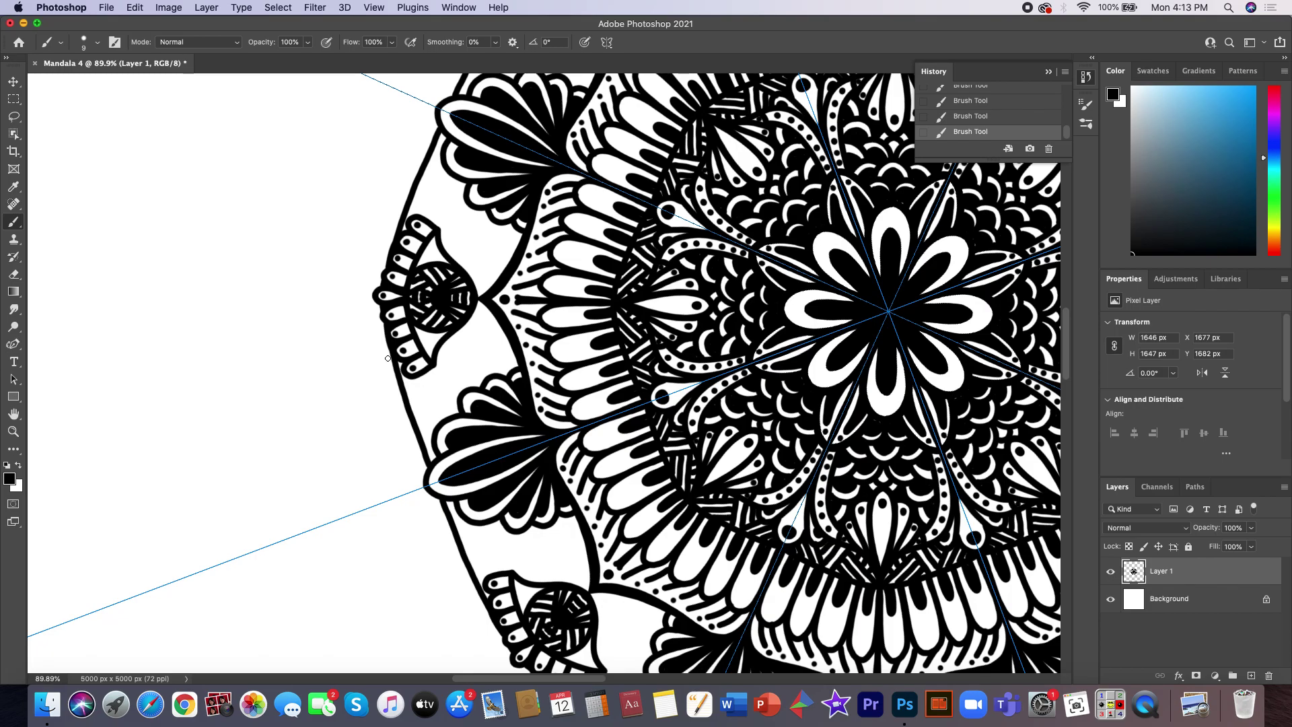
- Delete the last three brush strokes, including the old outer ring, from History
scroll(387, 358, down, 2)
scroll(388, 358, down, 2)
scroll(389, 360, down, 1)
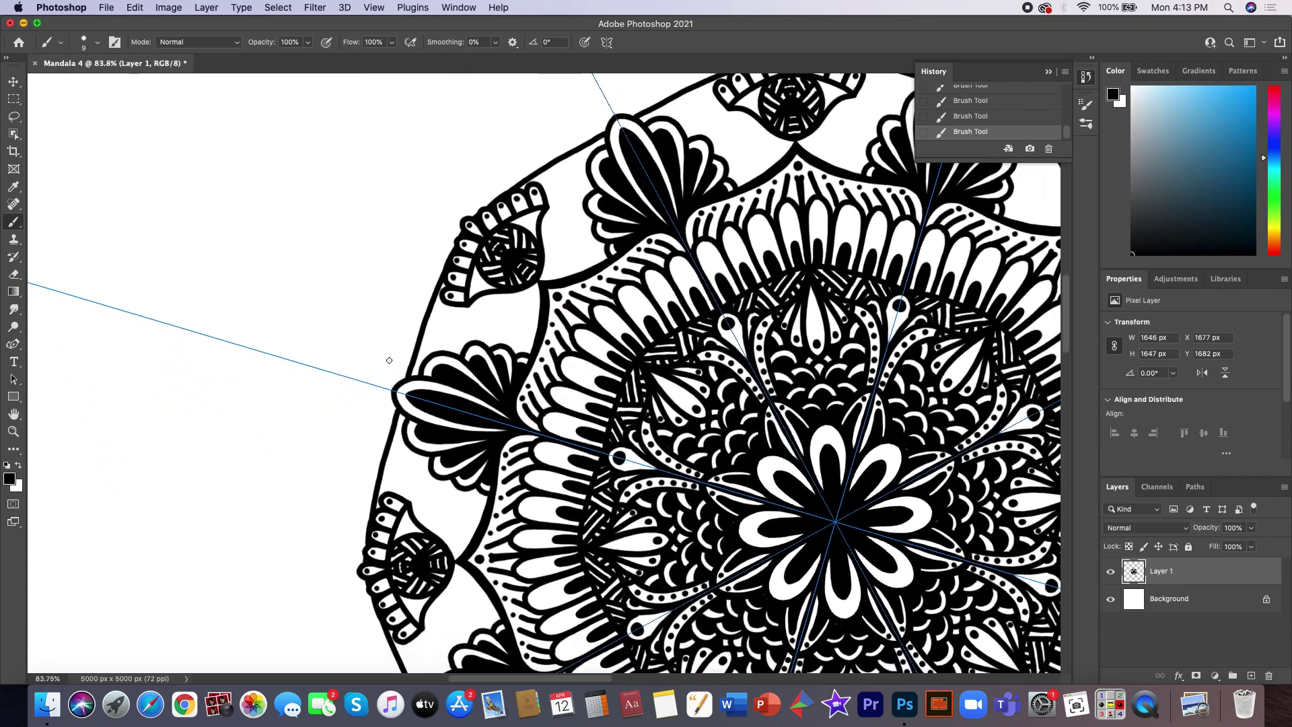
scroll(388, 359, down, 2)
scroll(390, 360, down, 1)
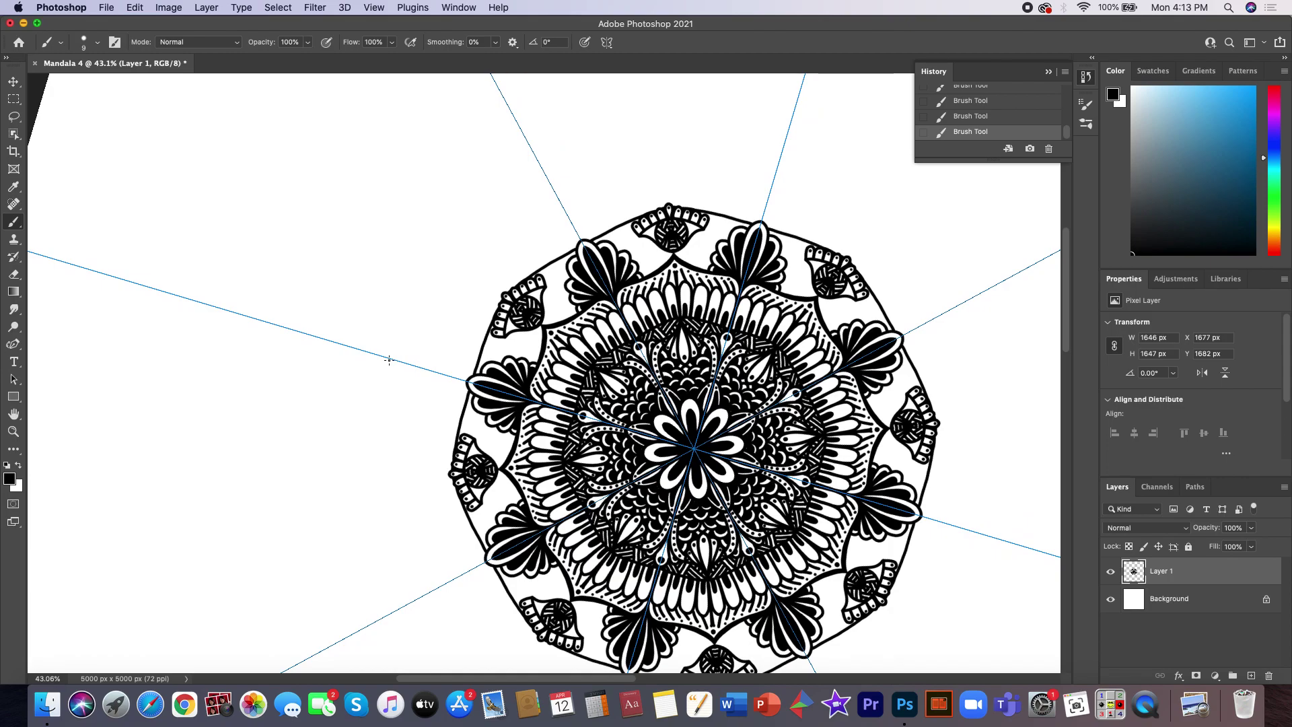
scroll(390, 359, up, 1)
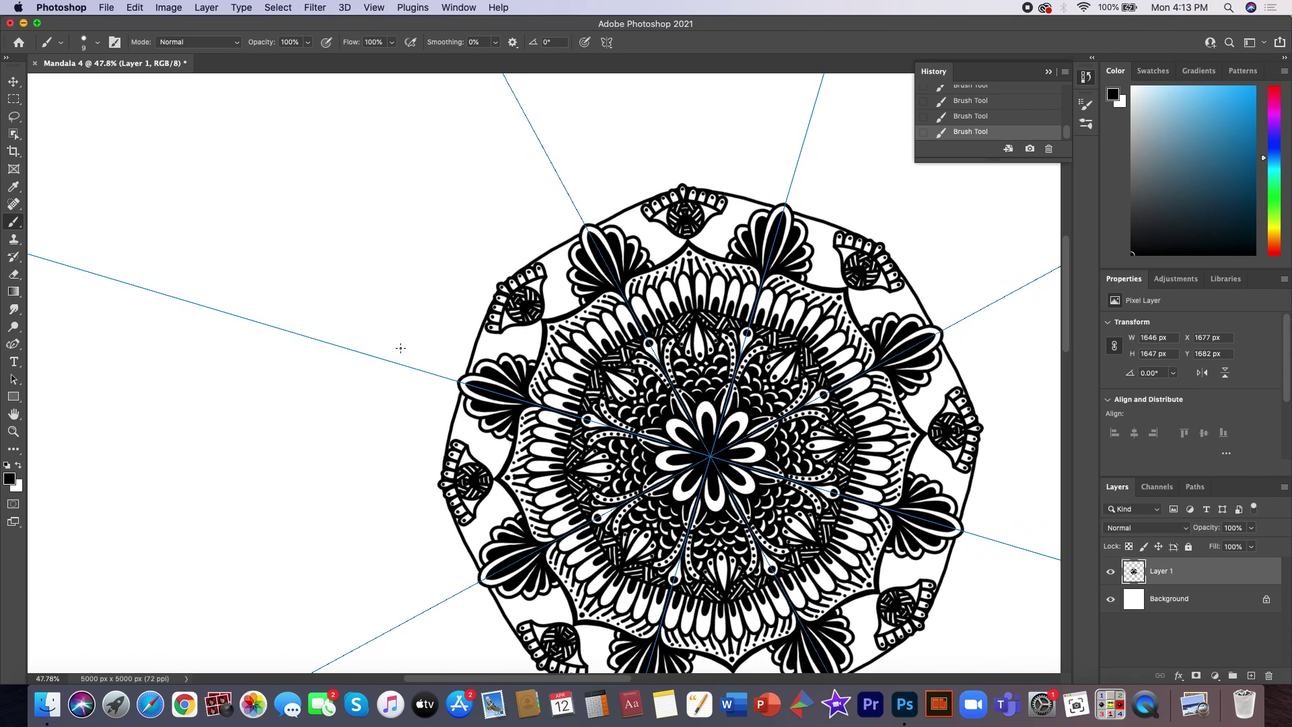
click(1048, 148)
click(747, 236)
click(1048, 148)
click(746, 240)
click(1048, 148)
click(747, 236)
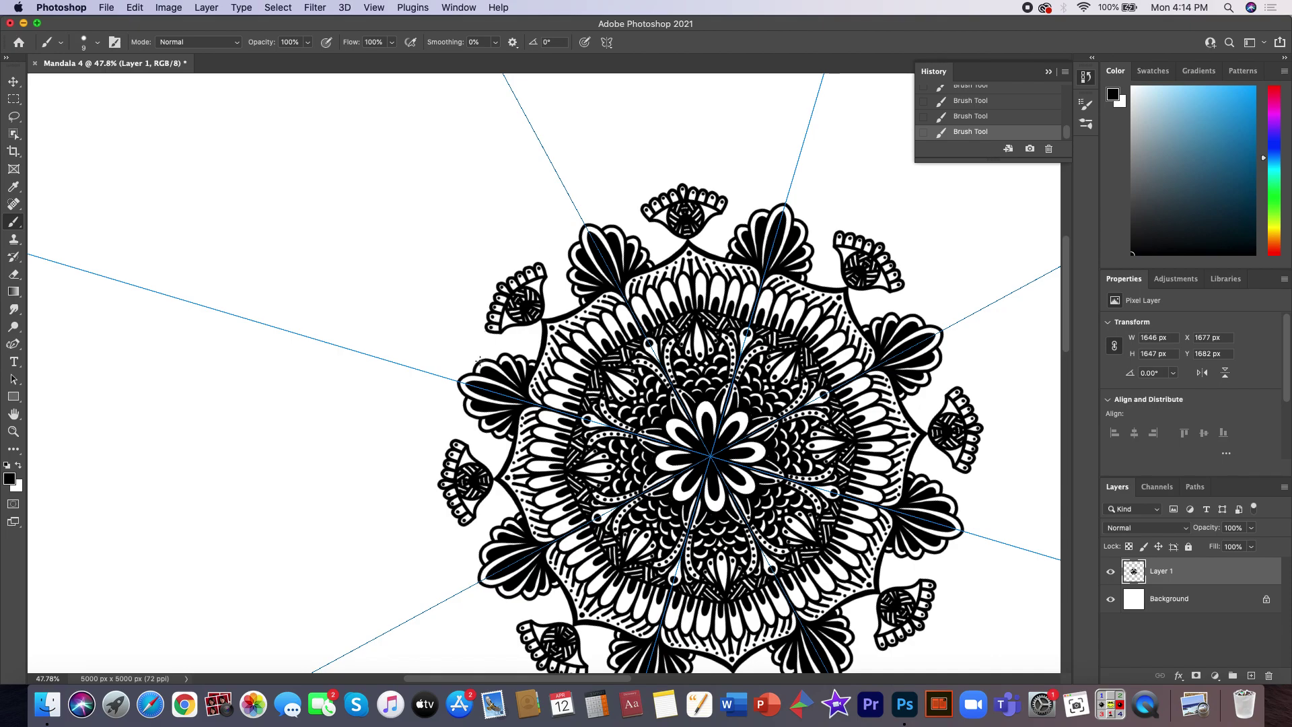
- Redraw the mirrored outer ring around the eye motifs, discarding the extra second pass
drag(479, 361, 491, 332)
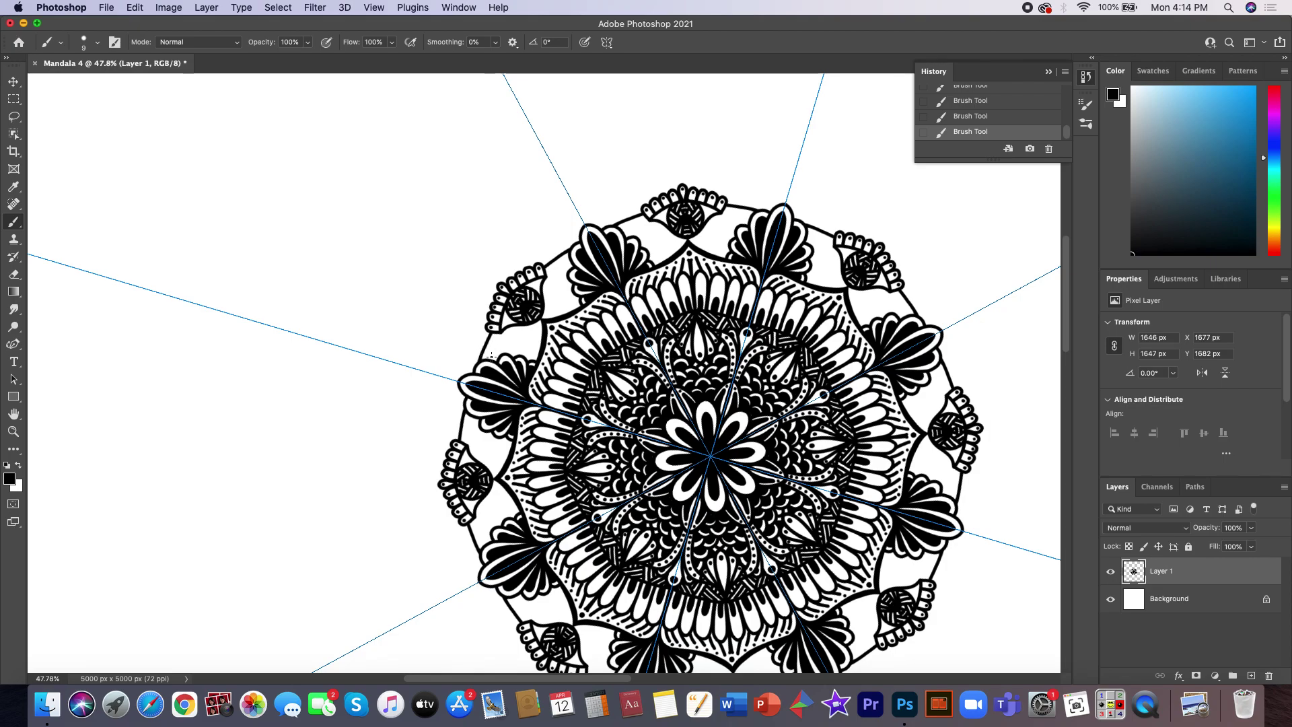
drag(490, 360, 507, 319)
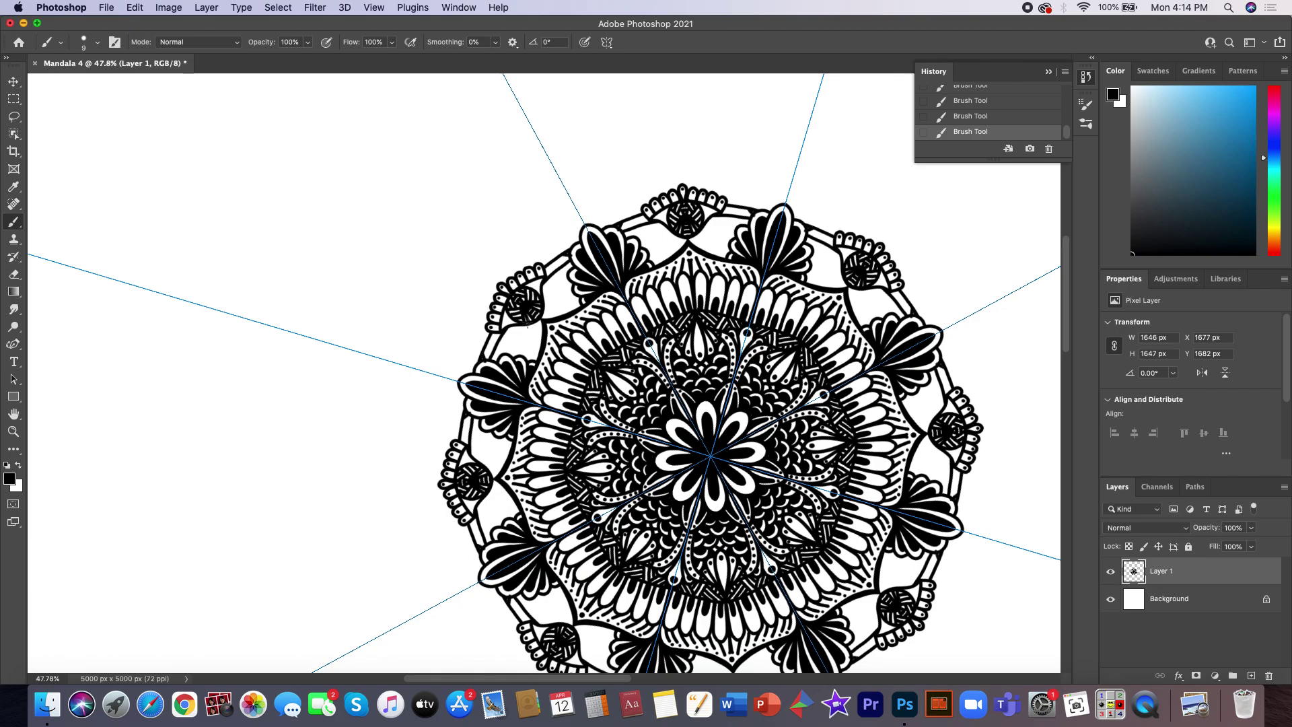
click(1048, 148)
click(750, 240)
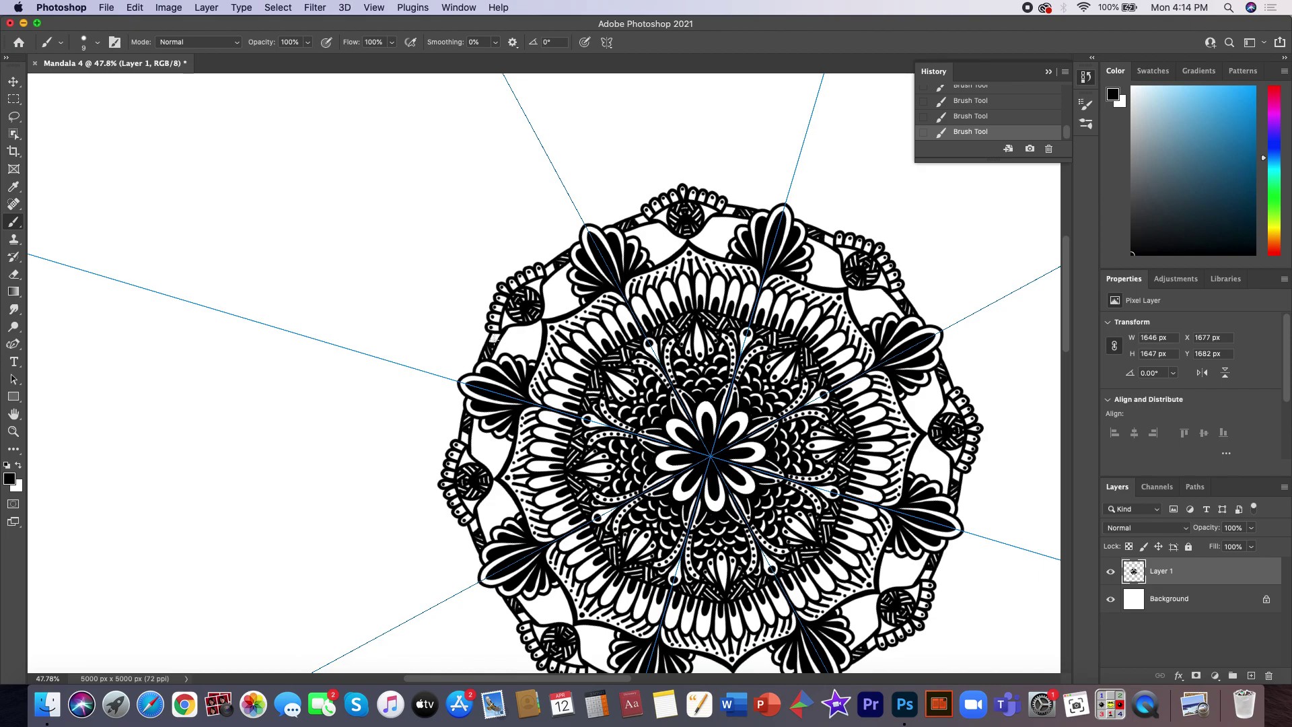
- Delete the last two Brush Tool states from History, undoing the ring thickening
click(1041, 147)
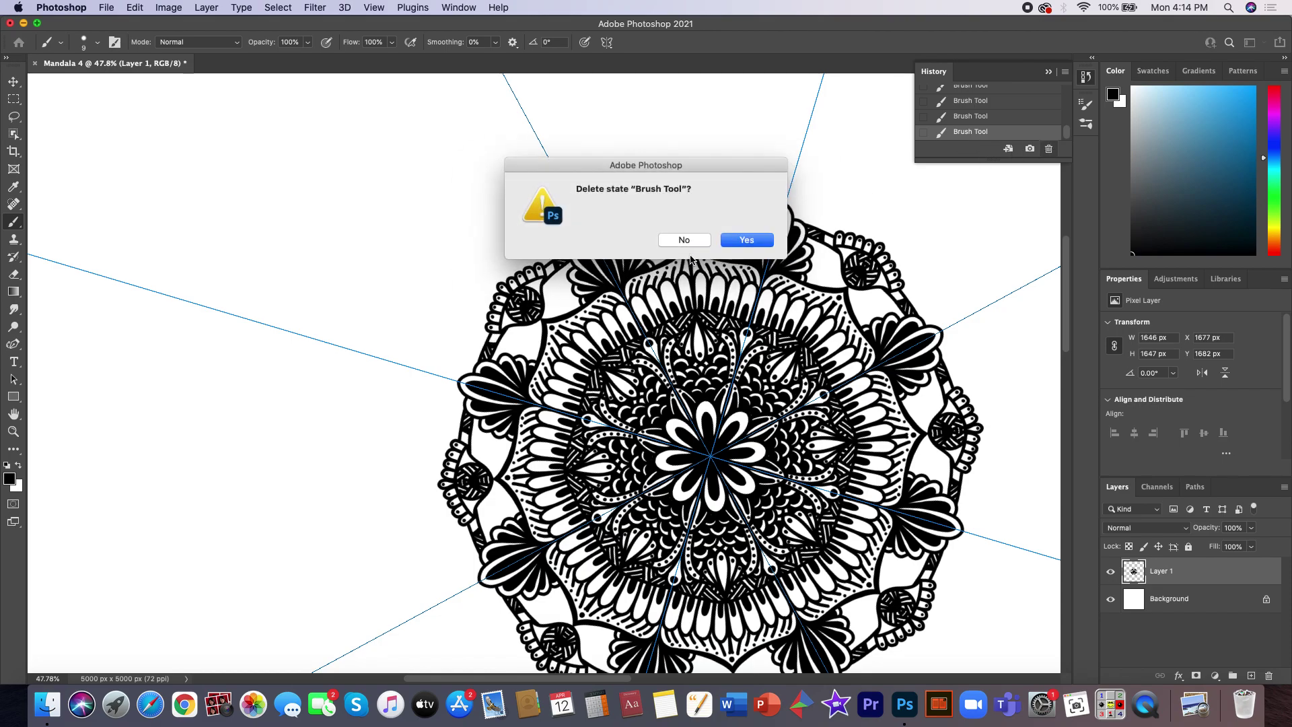
click(743, 243)
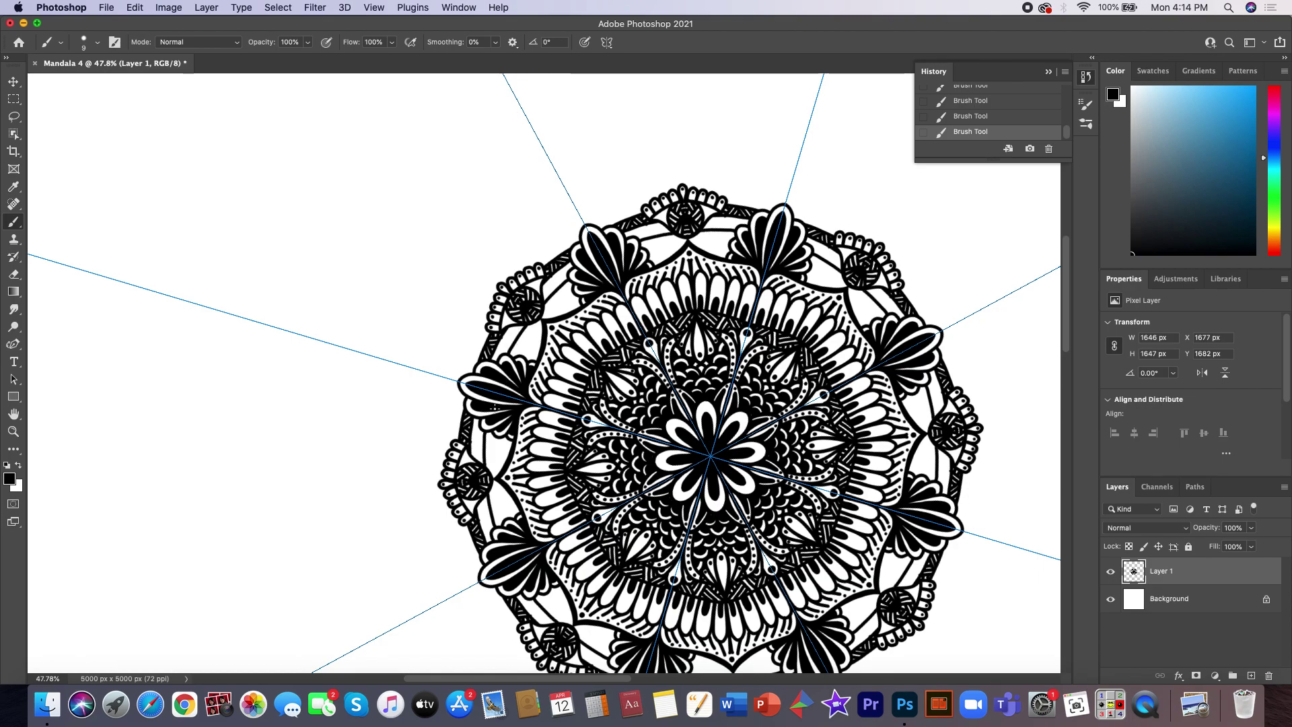
click(1048, 148)
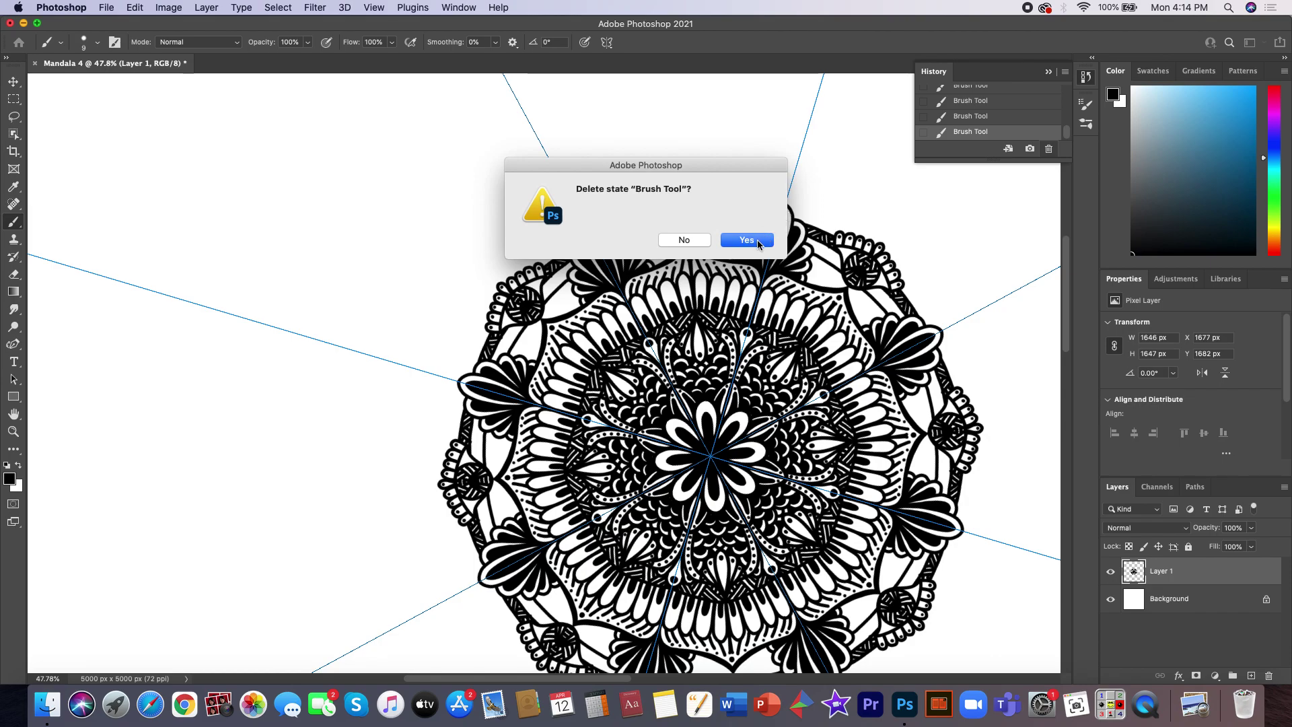
click(758, 243)
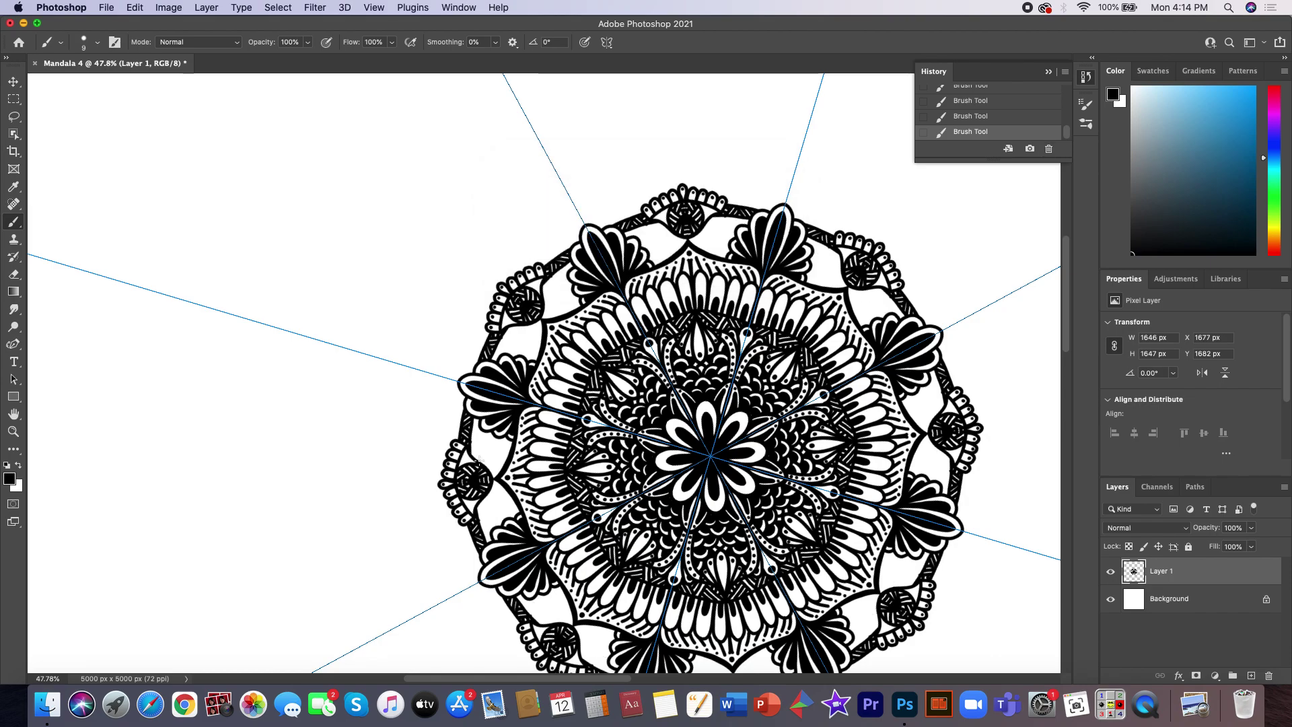
- Paint mirrored diagonal hatching strokes in the outer band between the eye motifs
drag(481, 464, 486, 425)
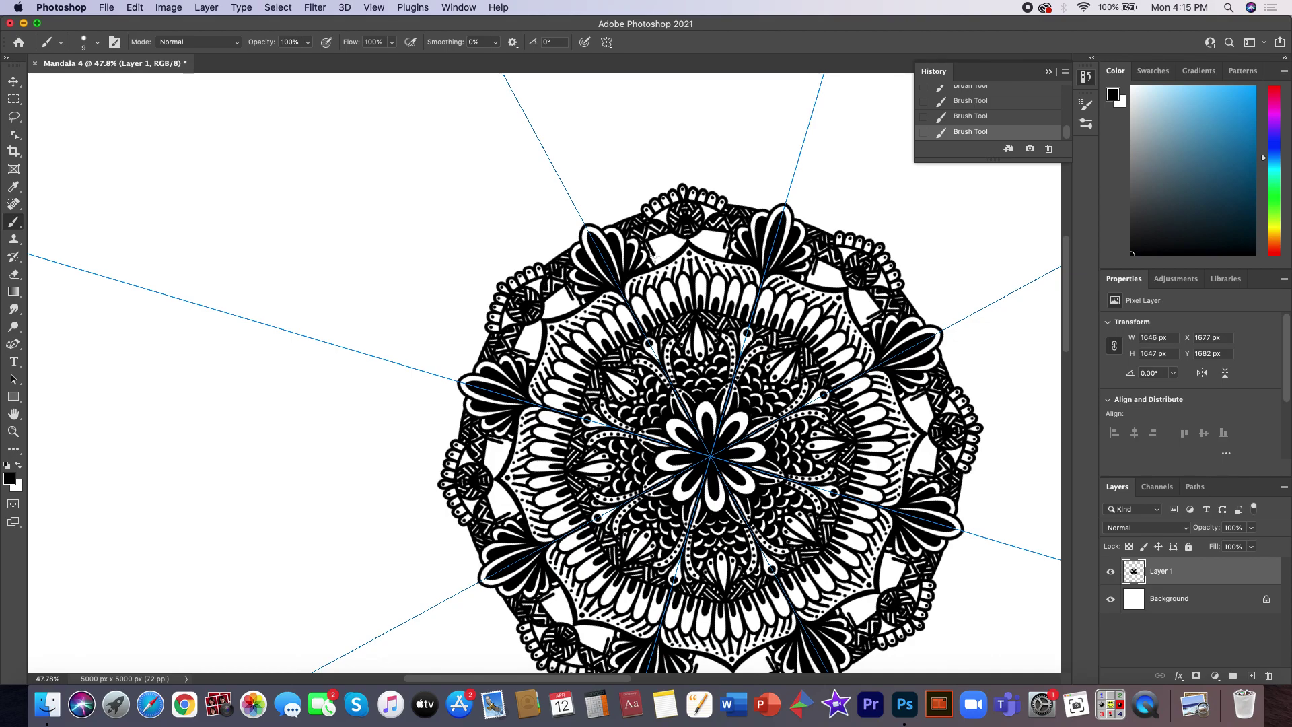
mouse_move(653, 241)
mouse_down()
mouse_move(661, 259)
mouse_move(681, 228)
mouse_up()
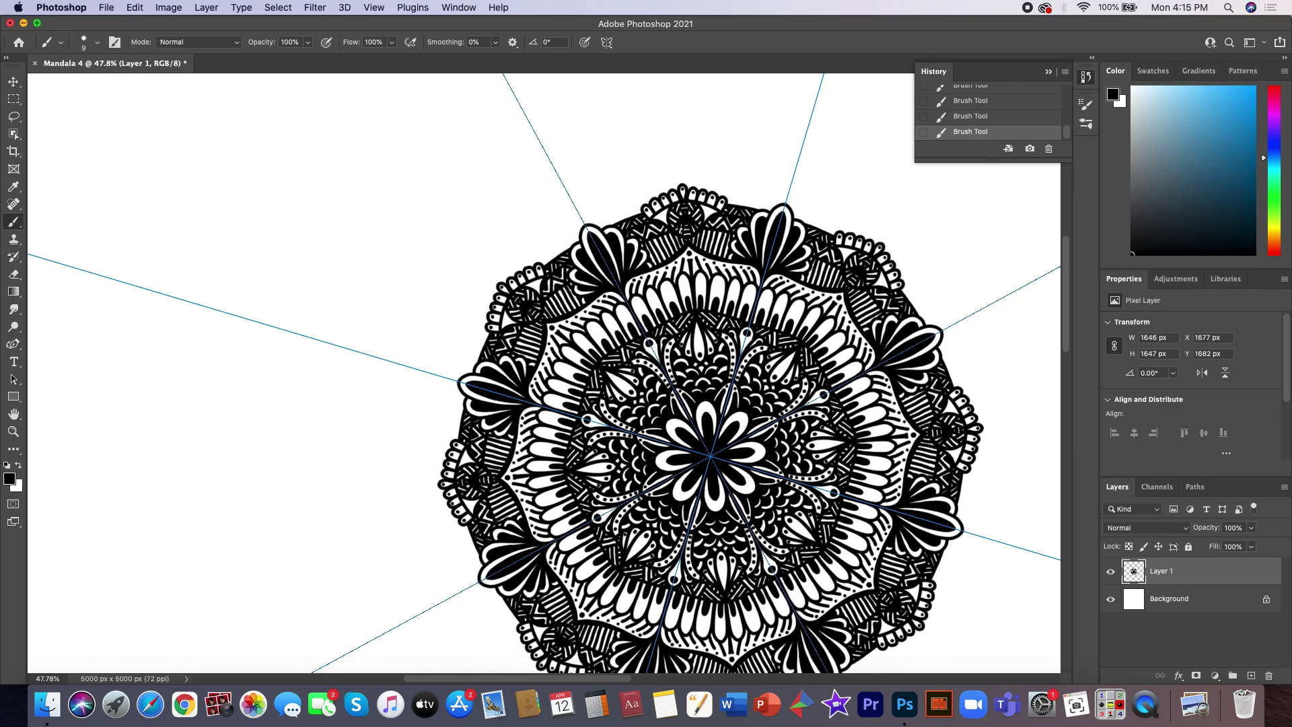
- Rotate the canvas view to a slightly tilted angle
scroll(681, 229, down, 3)
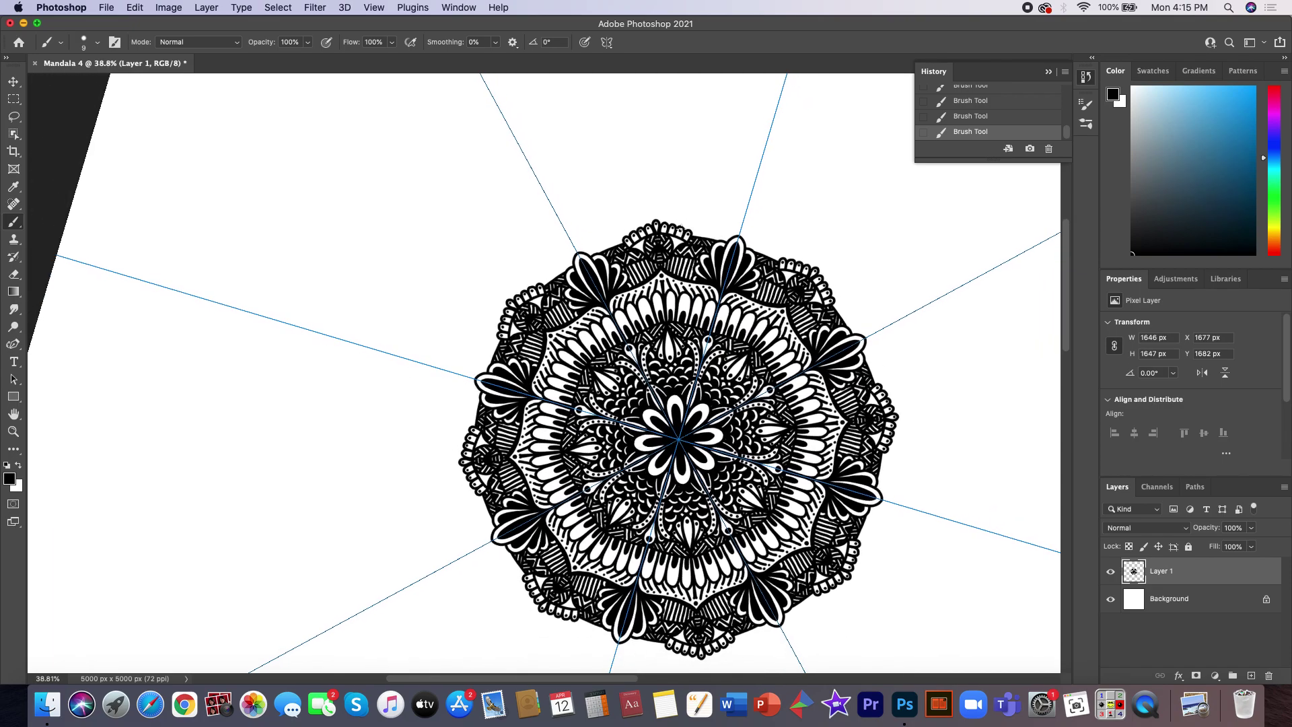
key(r)
drag(539, 356, 545, 372)
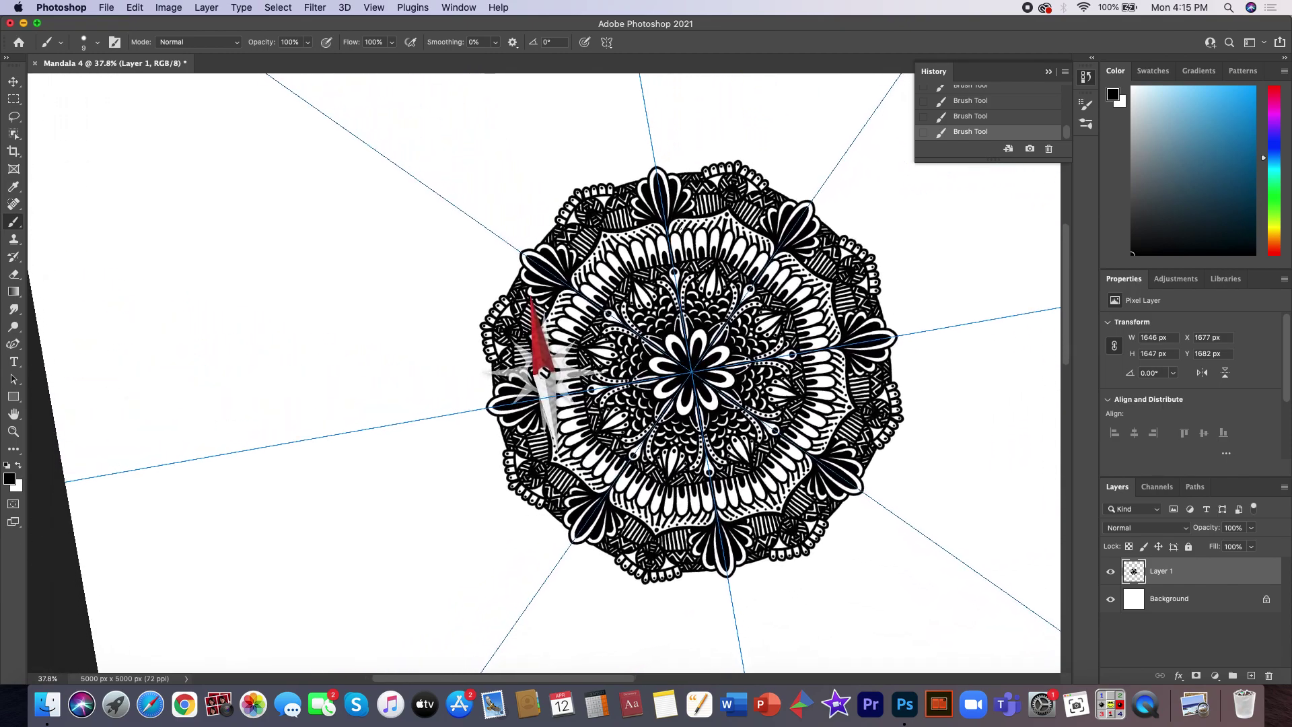
drag(545, 372, 538, 391)
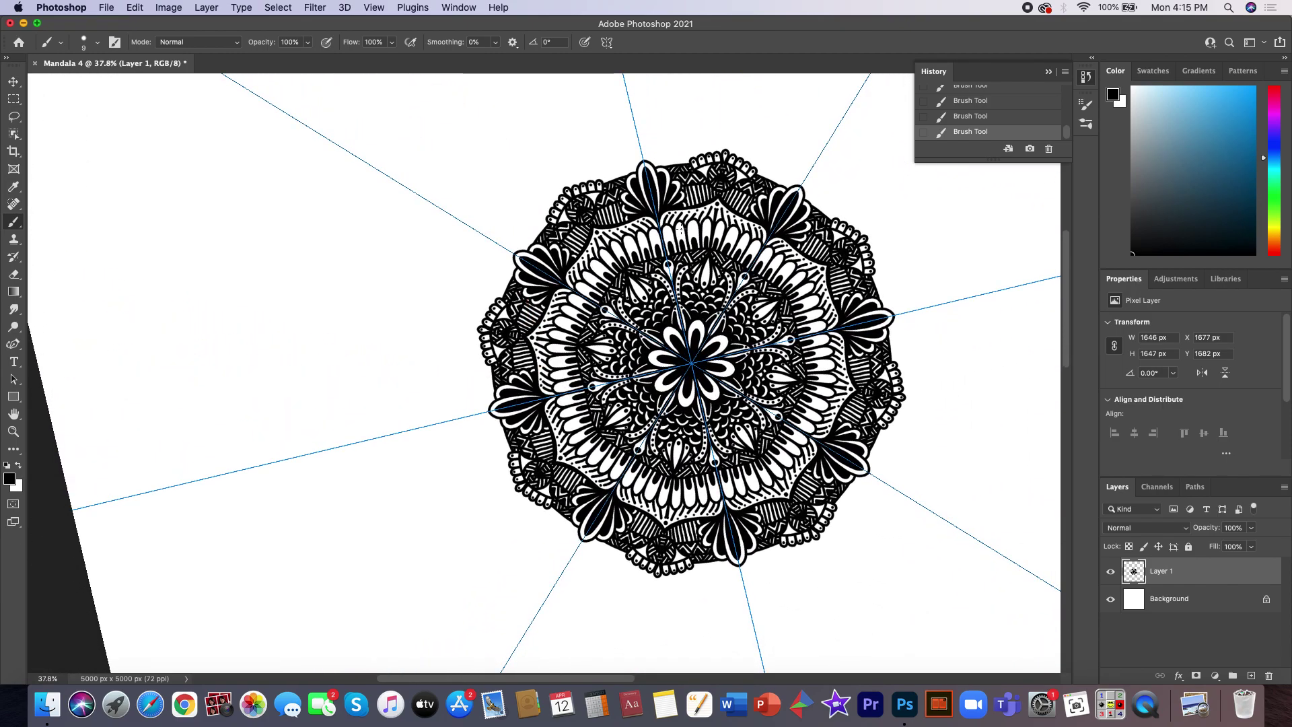
click(544, 372)
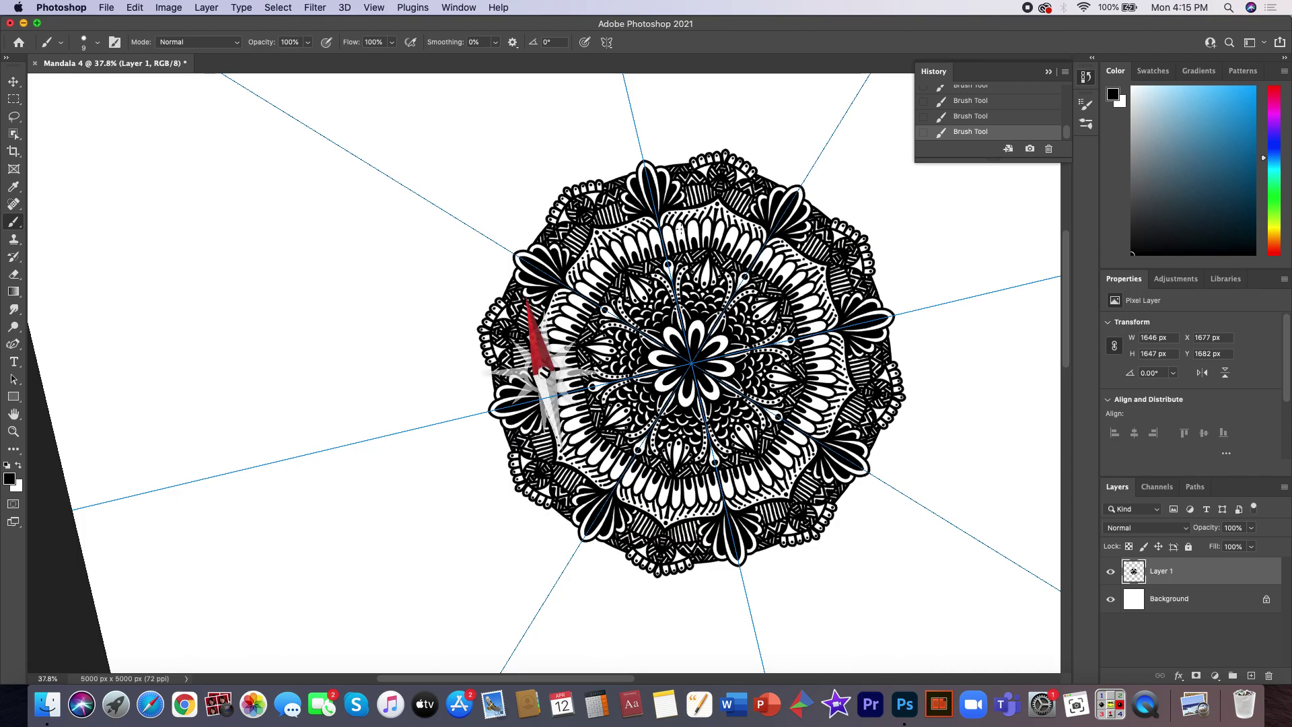
drag(543, 372, 545, 372)
click(543, 372)
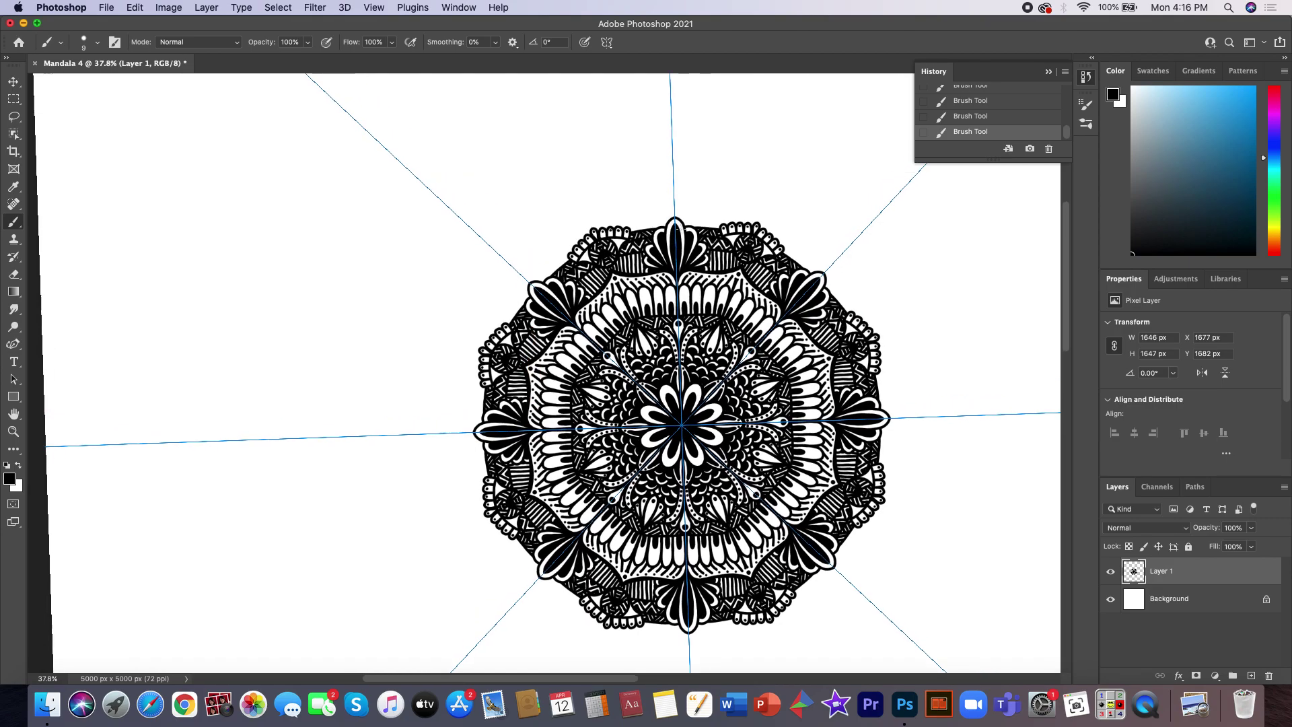
- Set the brush to 12 px and draw a tall mirrored loop above the mandala's top
scroll(681, 229, up, 5)
scroll(681, 229, up, 2)
scroll(681, 228, up, 2)
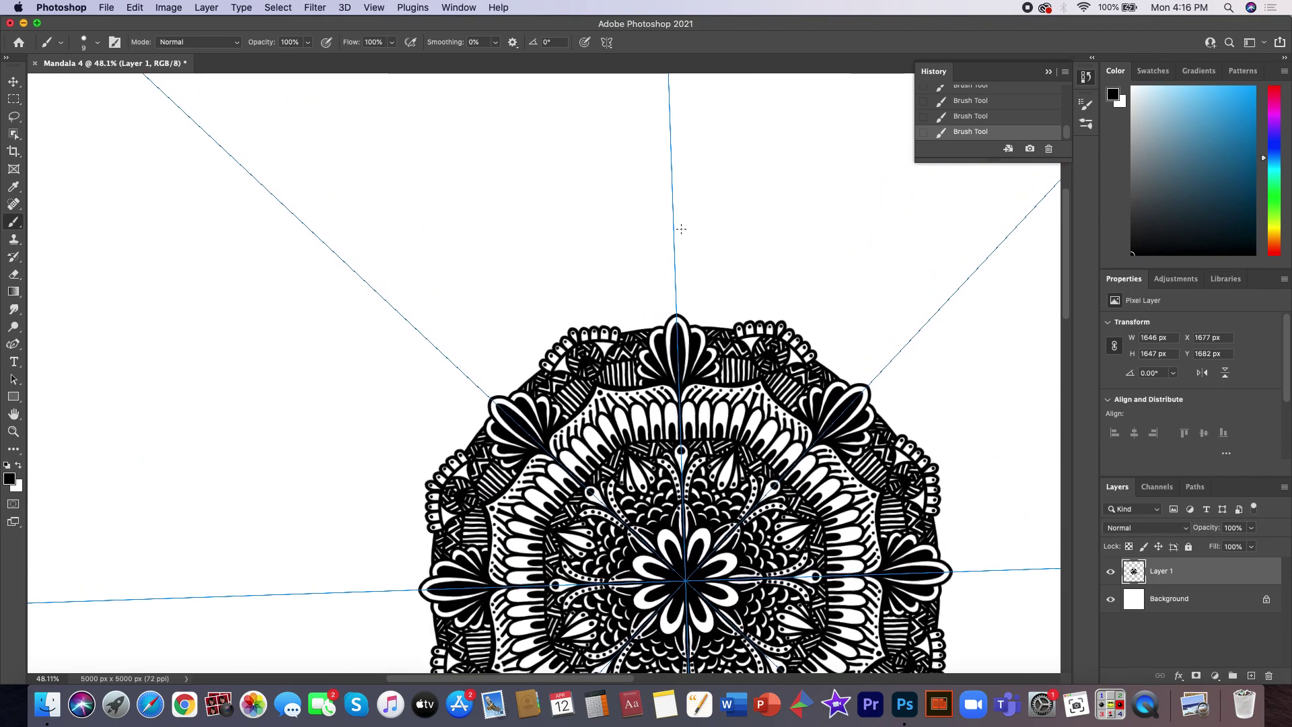
scroll(680, 228, up, 2)
scroll(681, 229, up, 2)
scroll(680, 229, up, 1)
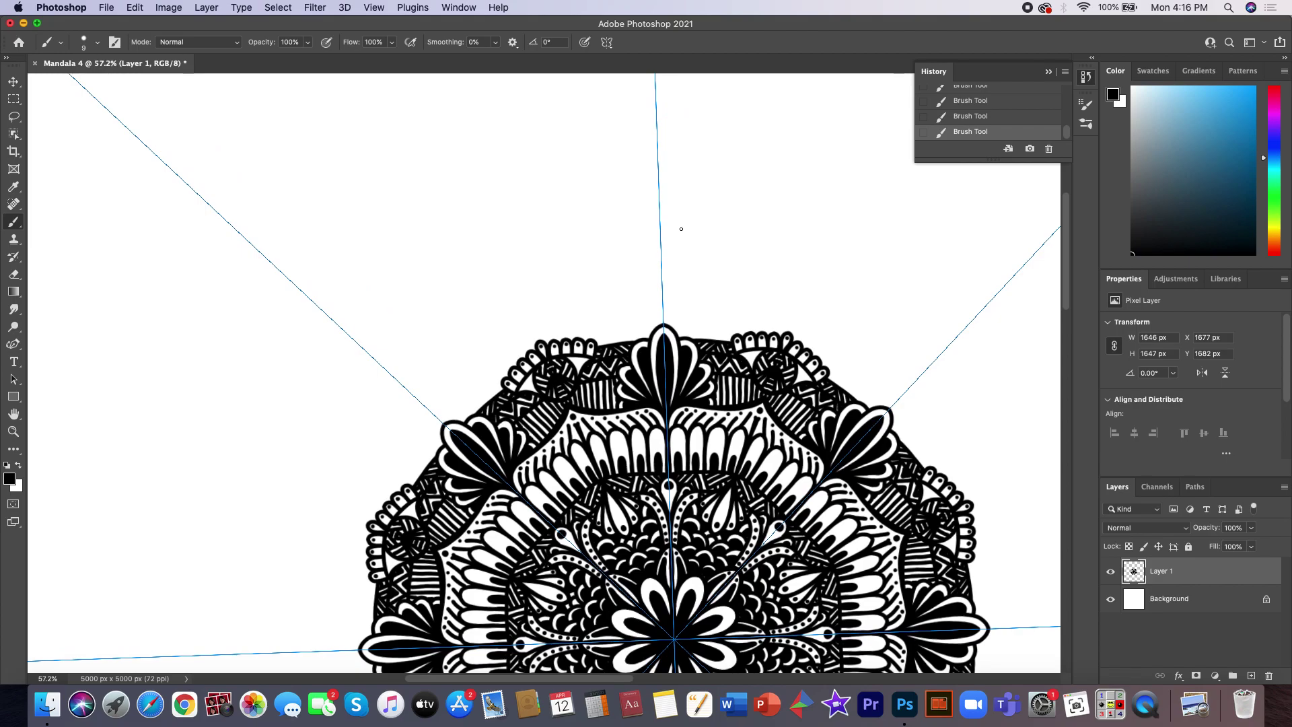
scroll(681, 229, up, 1)
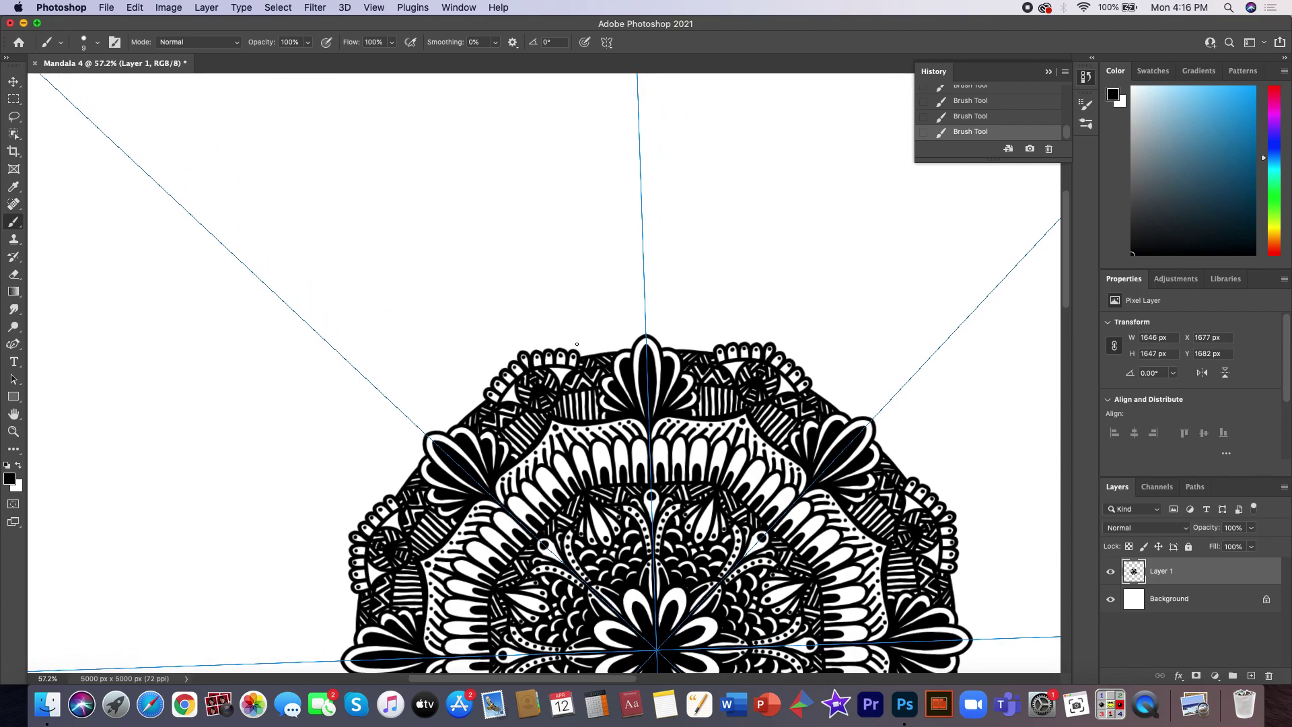
scroll(576, 344, up, 3)
right_click(684, 338)
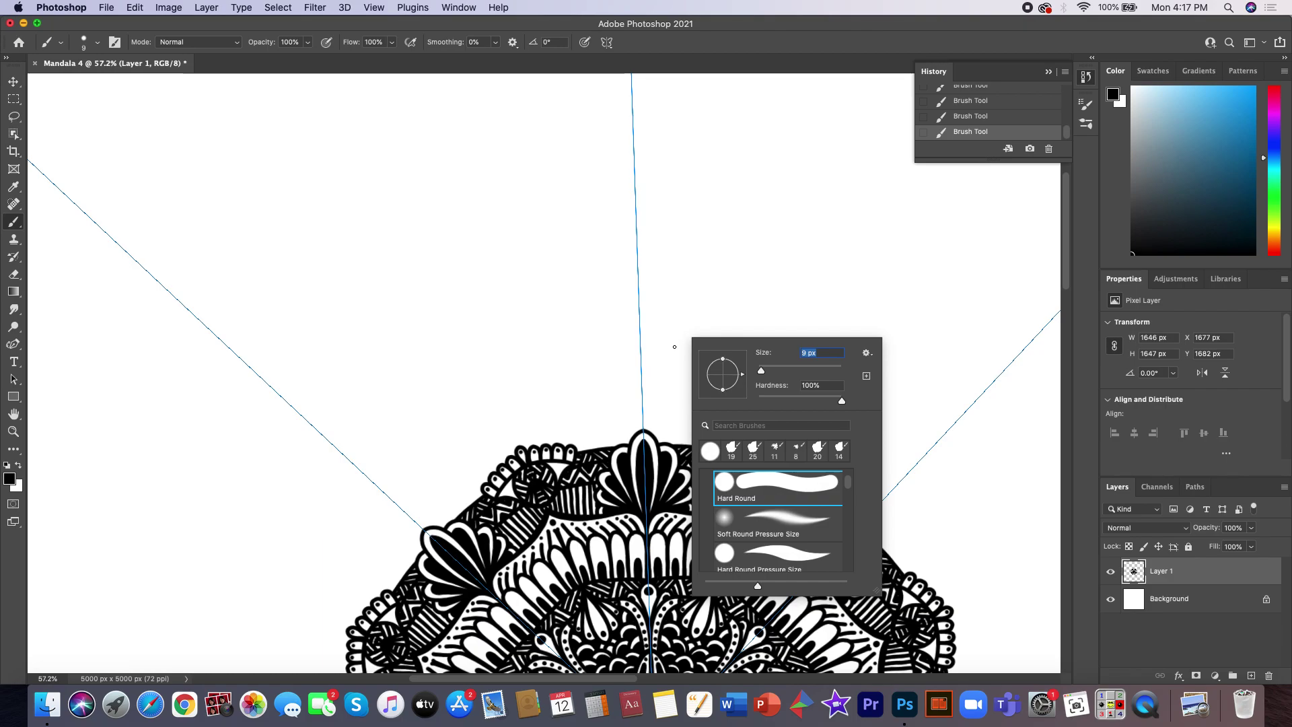
drag(761, 370, 762, 372)
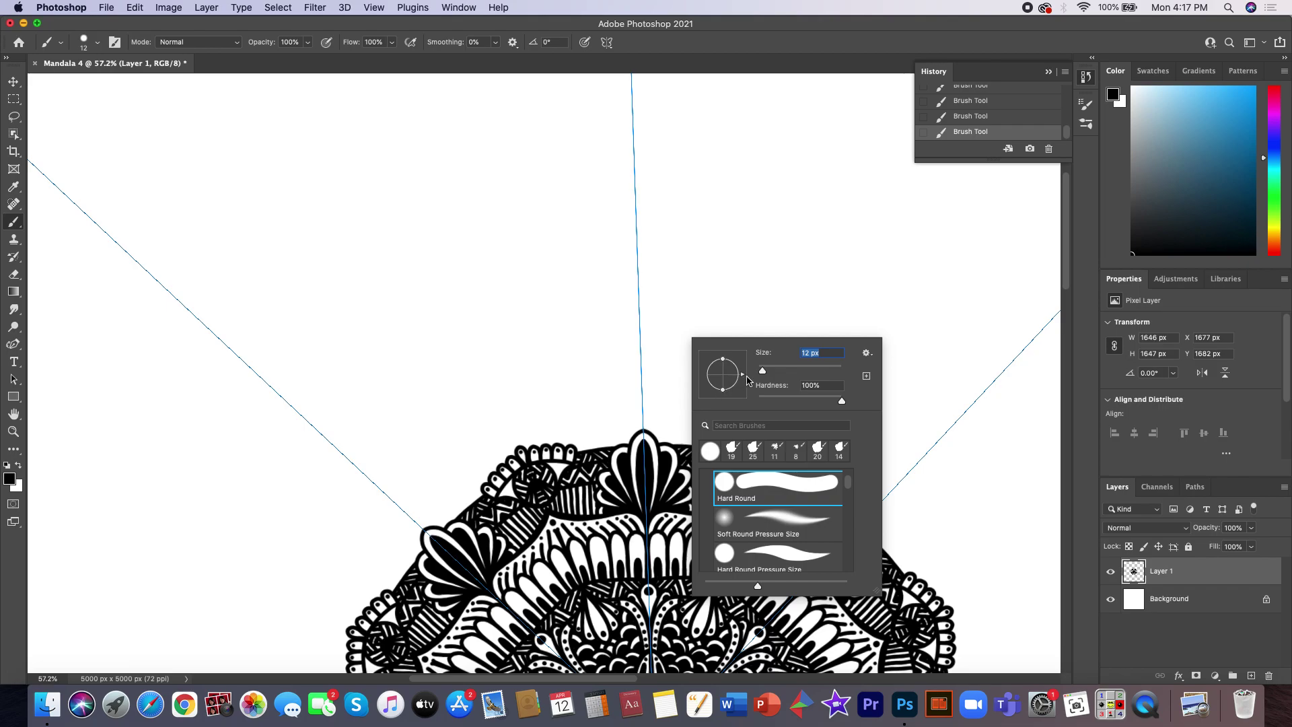
key(Return)
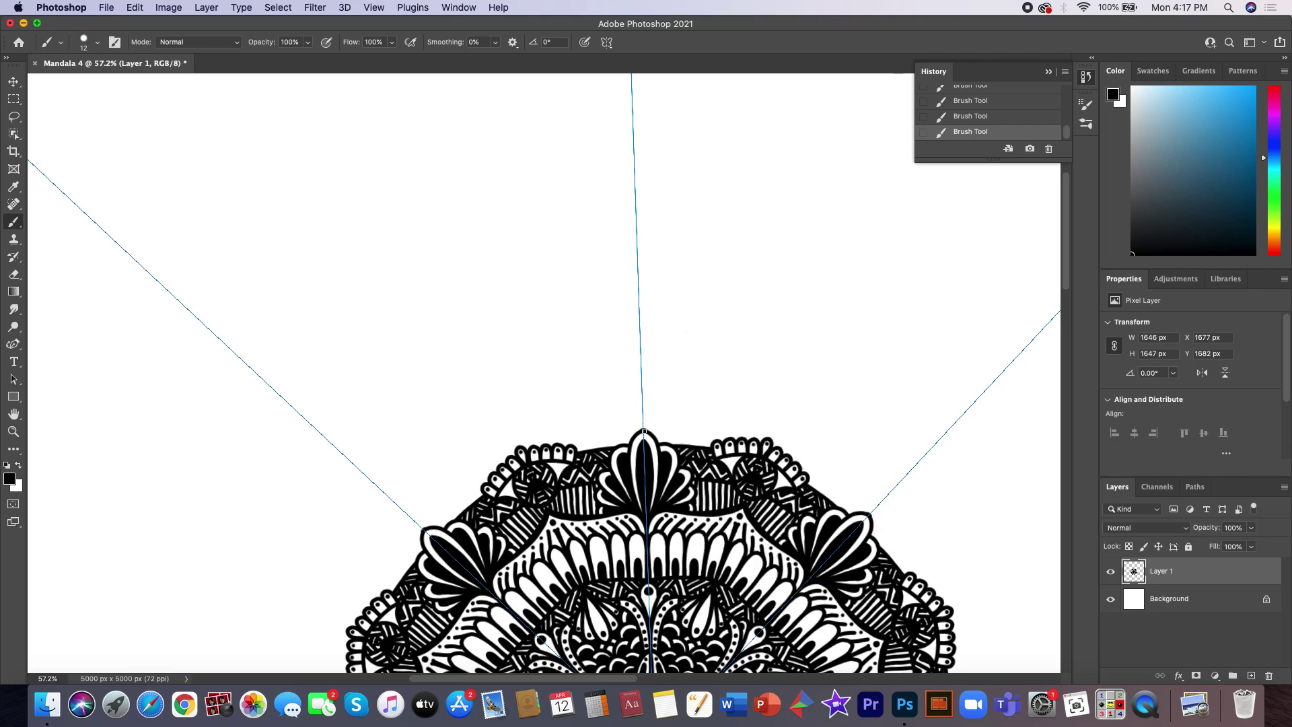
mouse_move(643, 428)
mouse_down()
mouse_move(644, 391)
mouse_move(678, 445)
mouse_move(680, 394)
mouse_up()
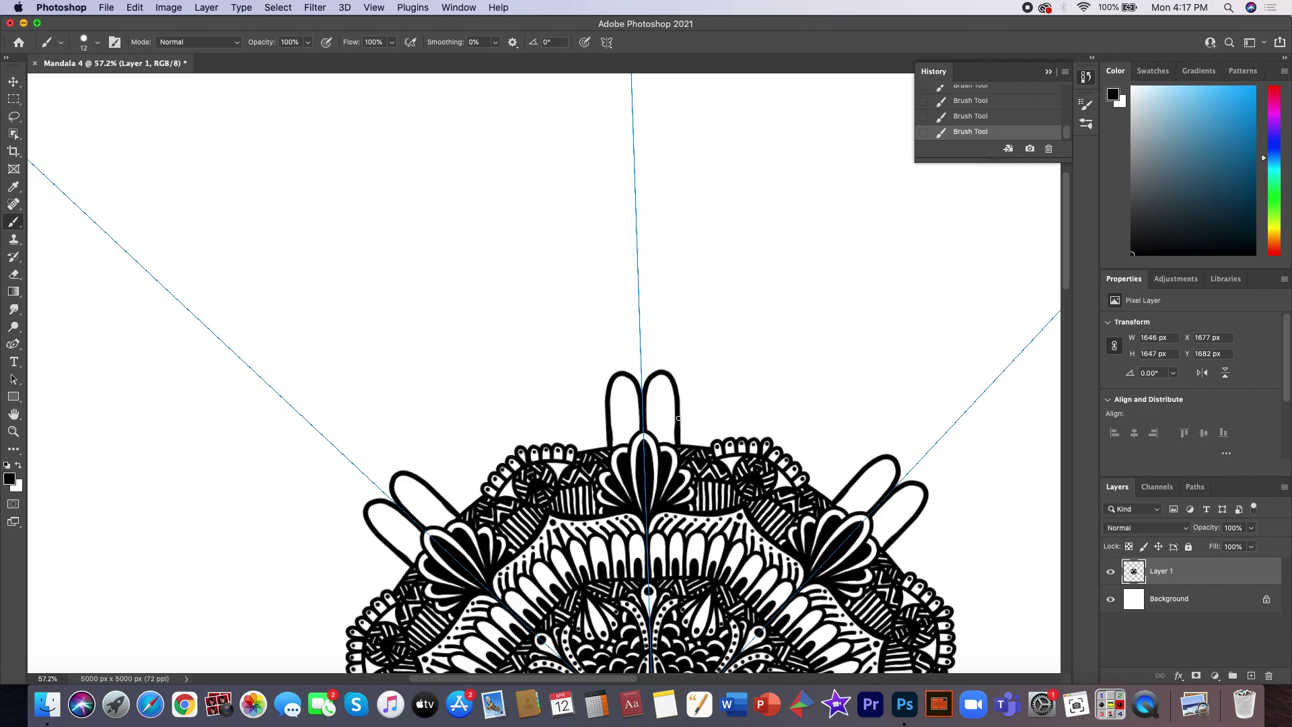
- Remove the last loop stroke and draw adjoining rounded mirrored petals around the outer edge
click(1048, 148)
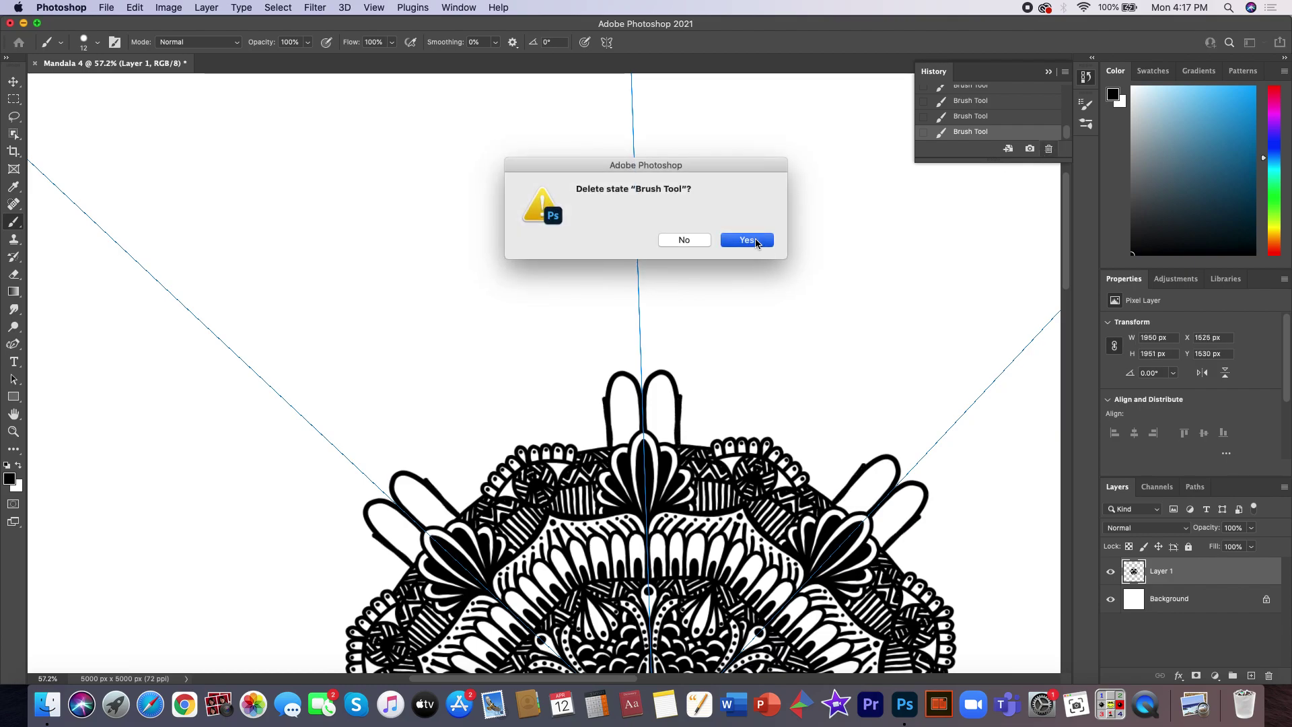
click(719, 231)
mouse_move(643, 427)
mouse_down()
mouse_move(675, 405)
mouse_move(677, 444)
mouse_move(709, 436)
mouse_up()
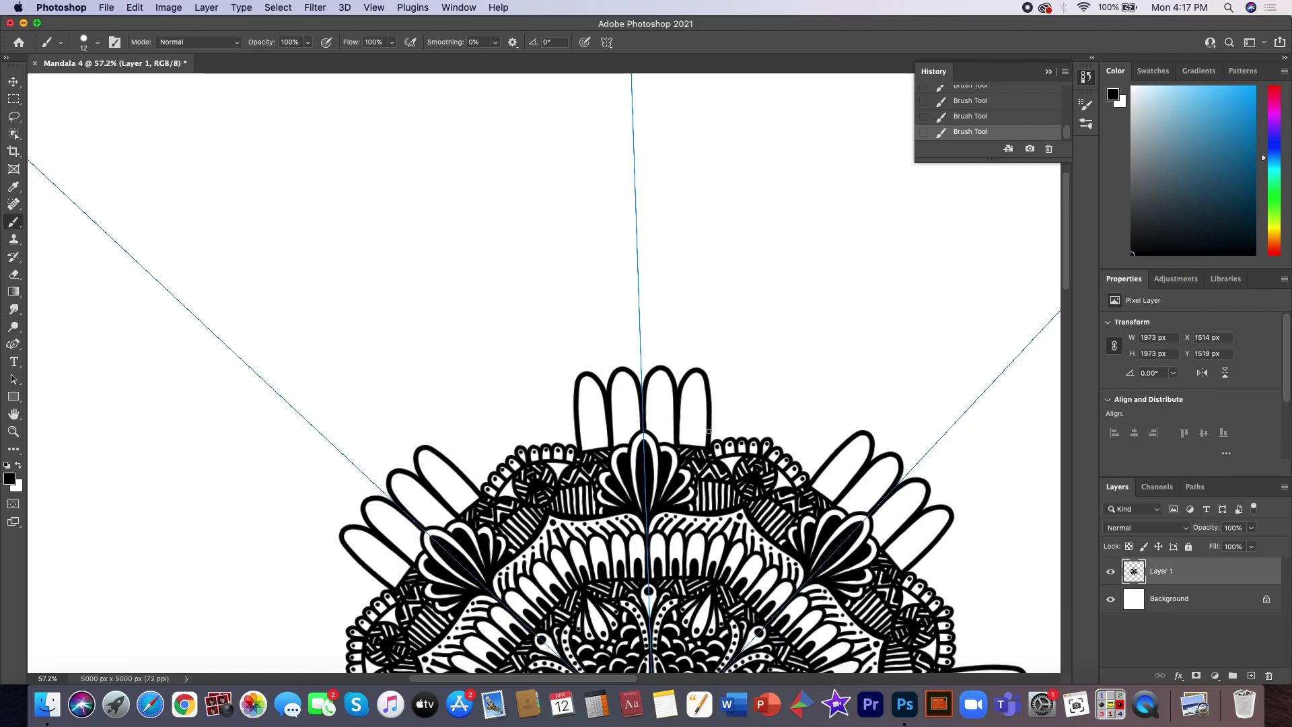
mouse_move(708, 438)
mouse_down()
mouse_move(709, 406)
mouse_move(740, 434)
mouse_up()
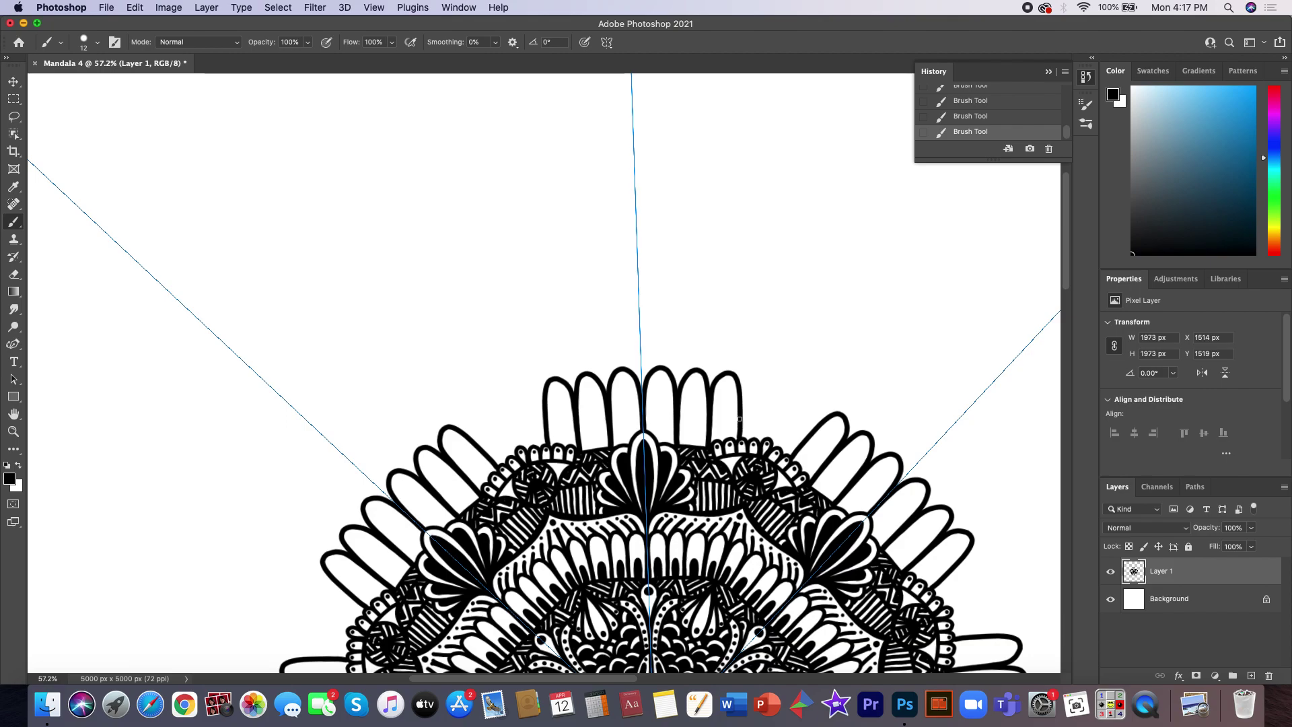
mouse_move(740, 438)
mouse_down()
mouse_move(762, 429)
mouse_move(761, 441)
mouse_move(787, 378)
mouse_up()
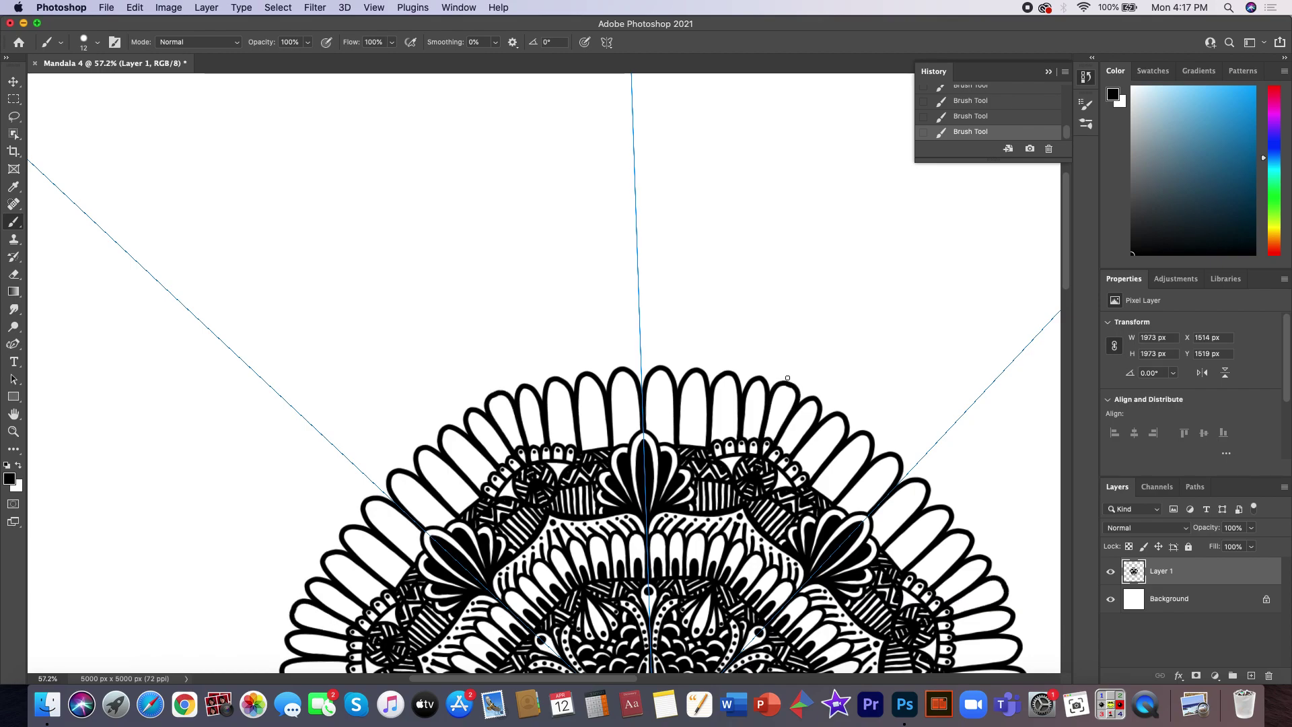
- Zoom in and erase the stray mark at an upper-left outer petal tip
scroll(751, 404, down, 2)
scroll(751, 404, down, 2)
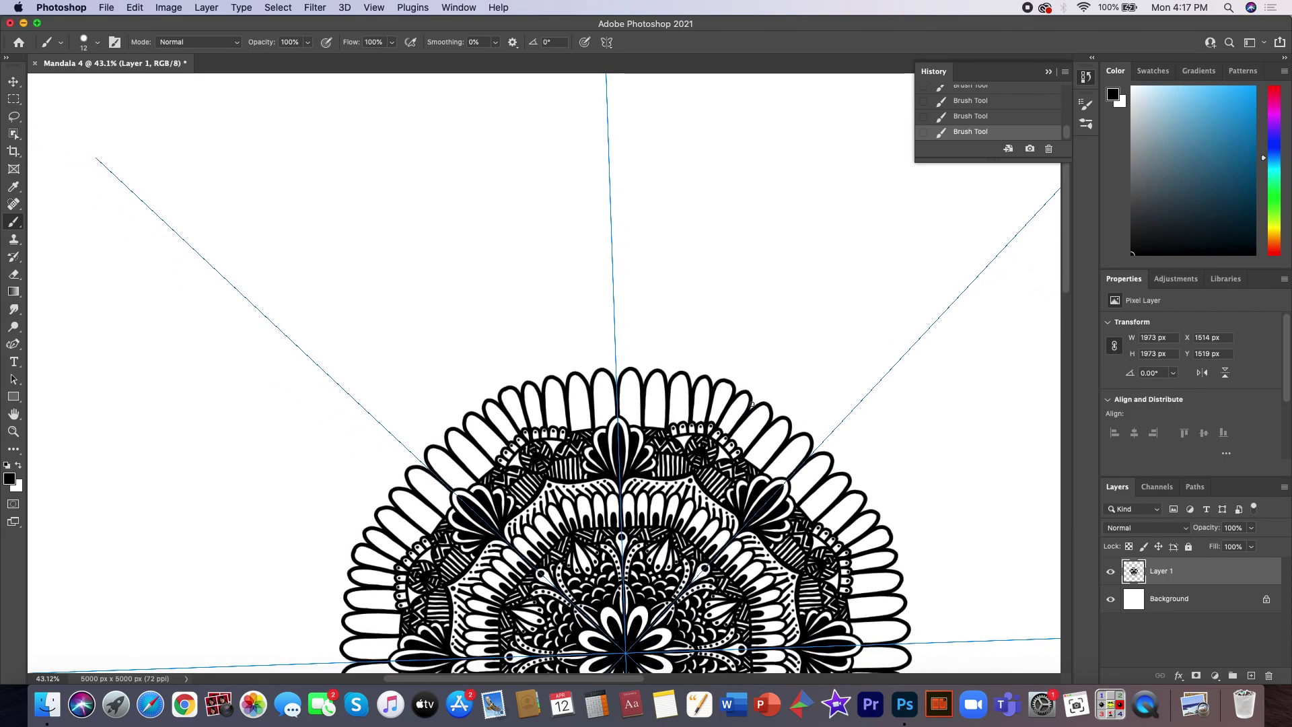
scroll(751, 403, down, 2)
scroll(751, 404, down, 2)
scroll(751, 403, down, 2)
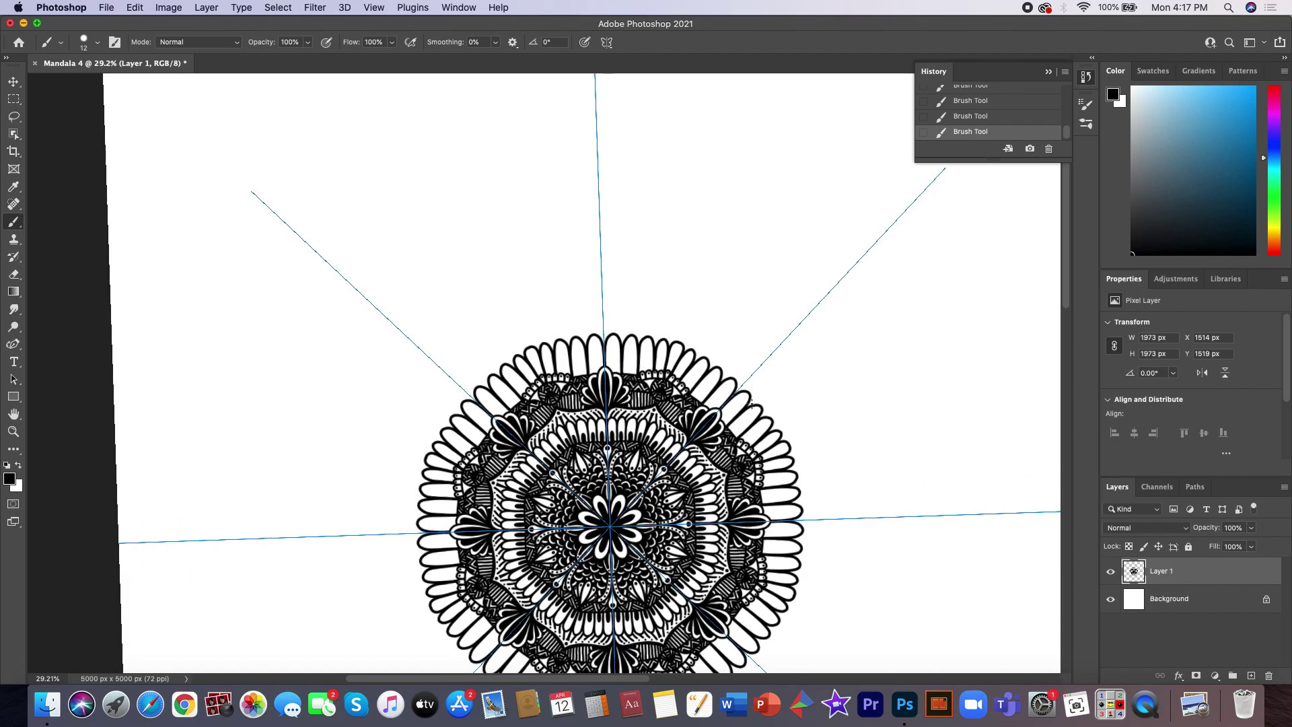
scroll(751, 404, up, 1)
scroll(751, 404, up, 1)
scroll(752, 404, up, 1)
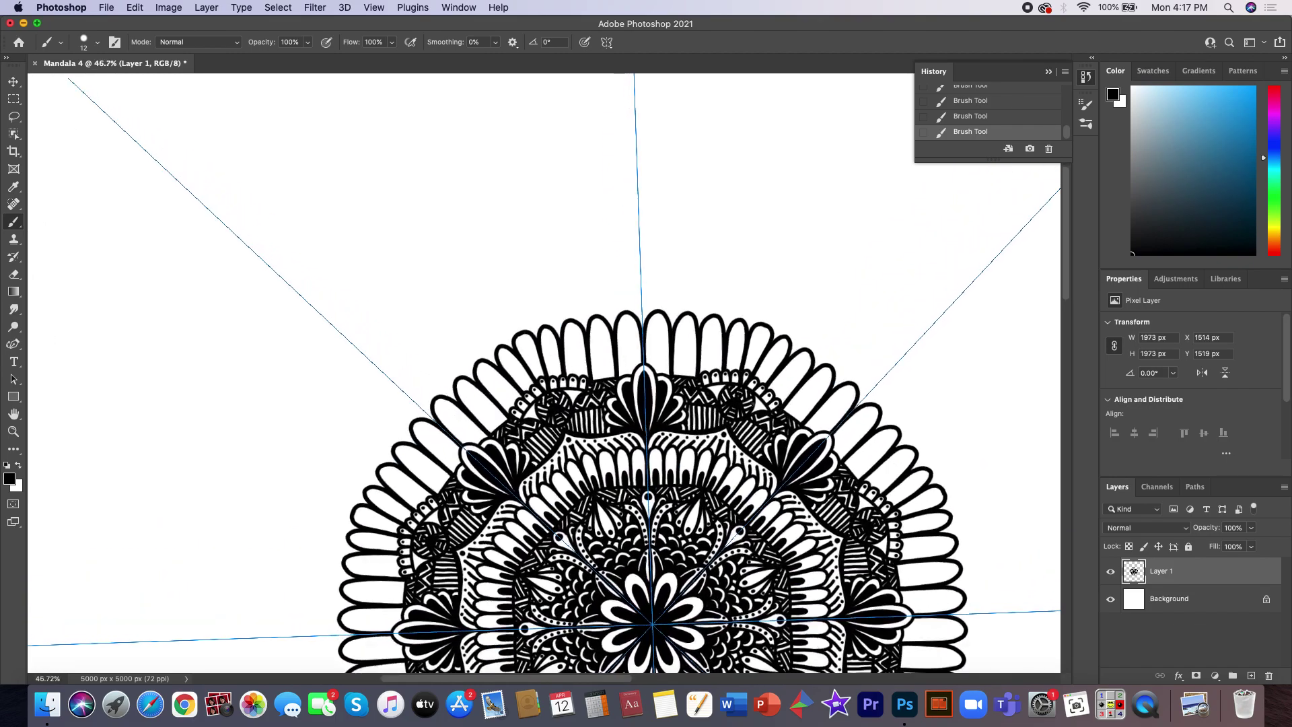
scroll(752, 403, up, 1)
scroll(753, 403, up, 1)
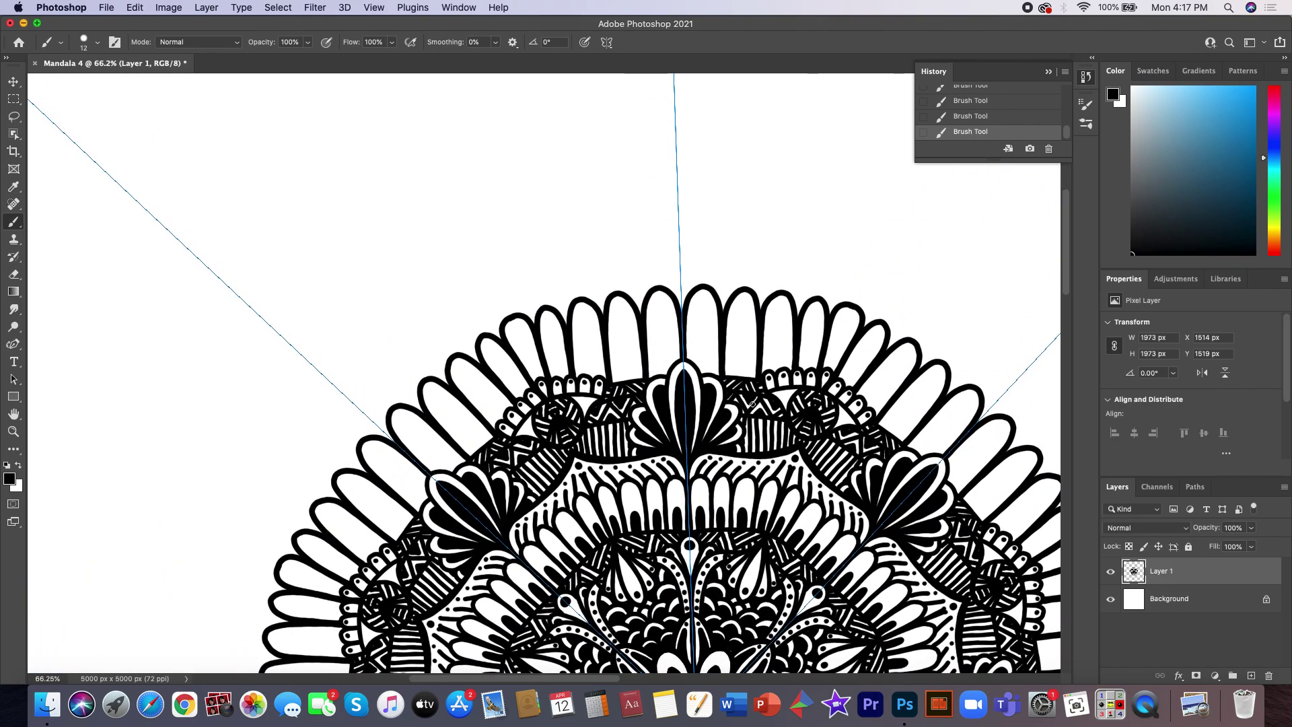
scroll(753, 404, up, 1)
scroll(753, 403, up, 1)
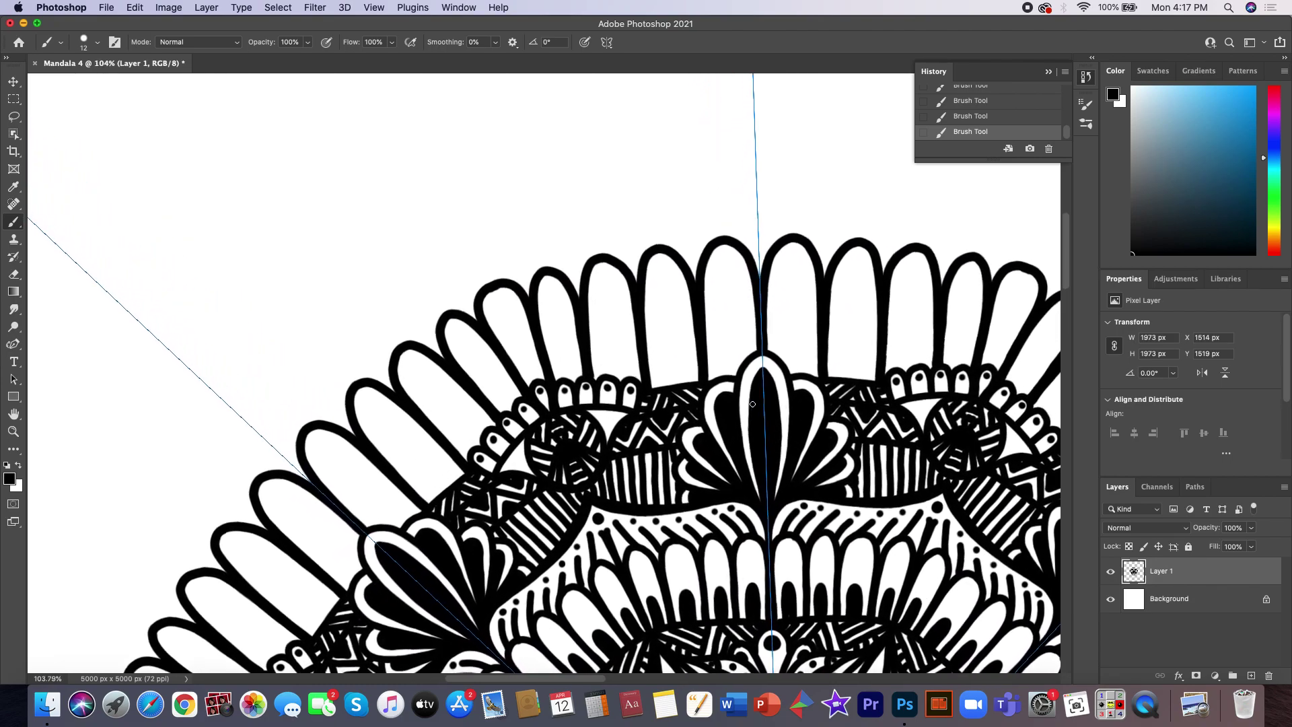
key(e)
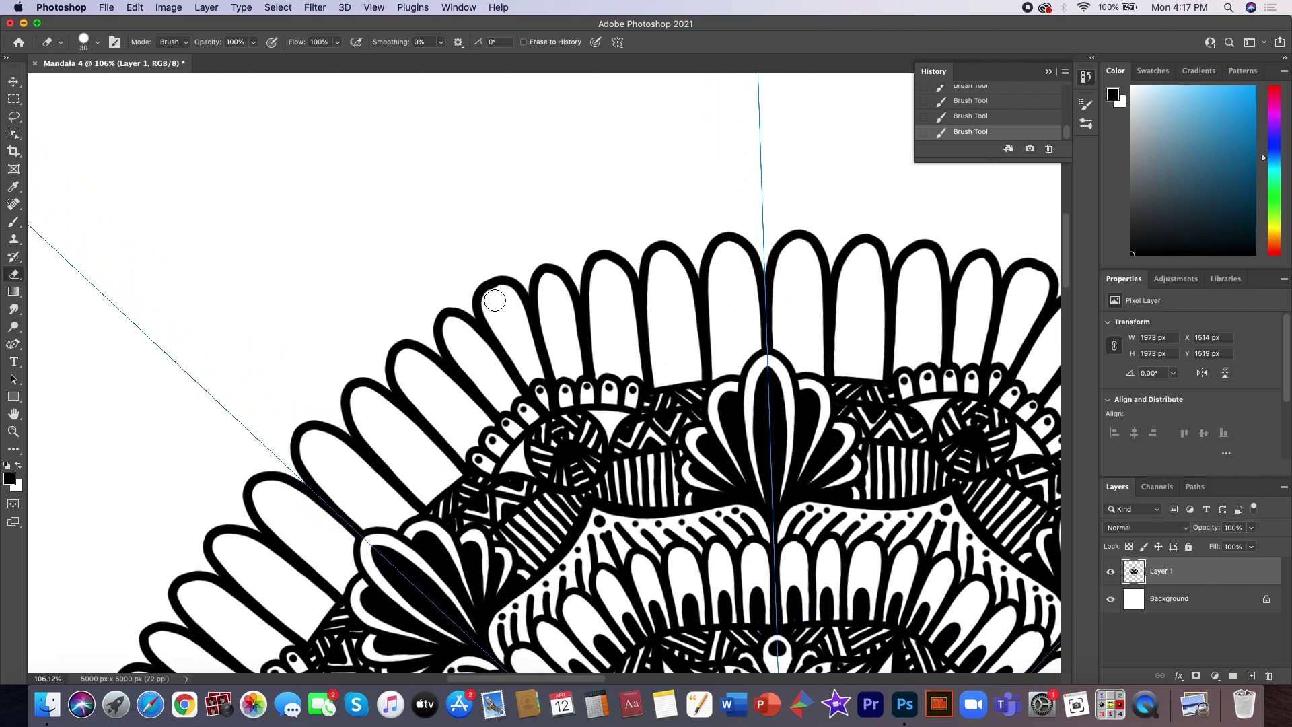
drag(493, 299, 496, 320)
- Return to the brush and paint the arch left of centre solid black
key(b)
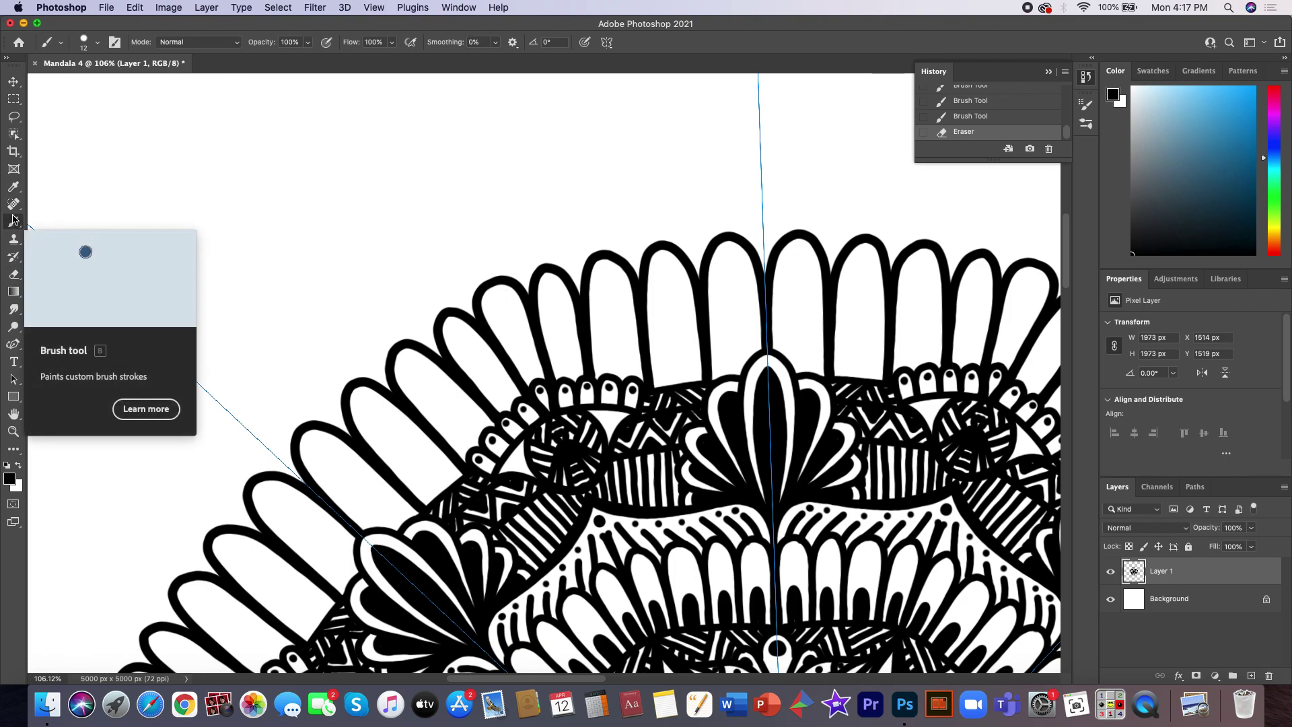
scroll(14, 219, up, 3)
scroll(13, 219, right, 4)
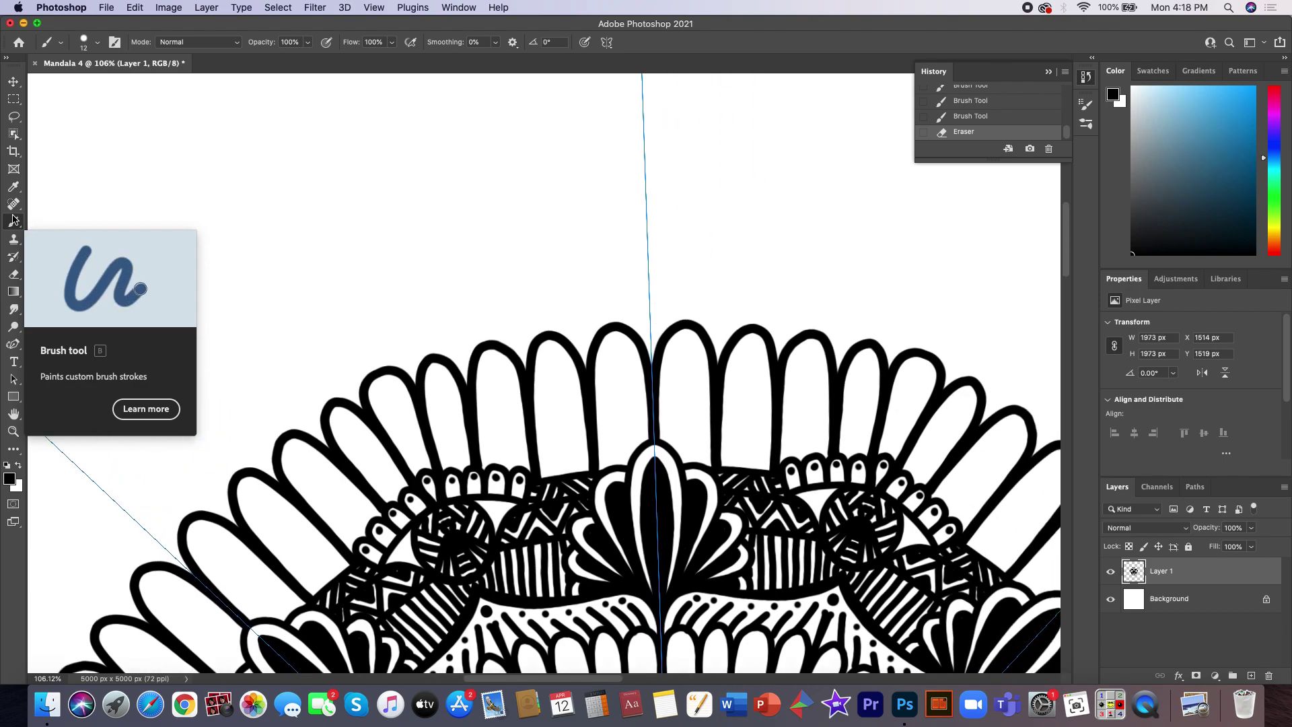
scroll(14, 219, up, 1)
scroll(14, 219, right, 1)
scroll(13, 219, up, 2)
scroll(13, 219, right, 2)
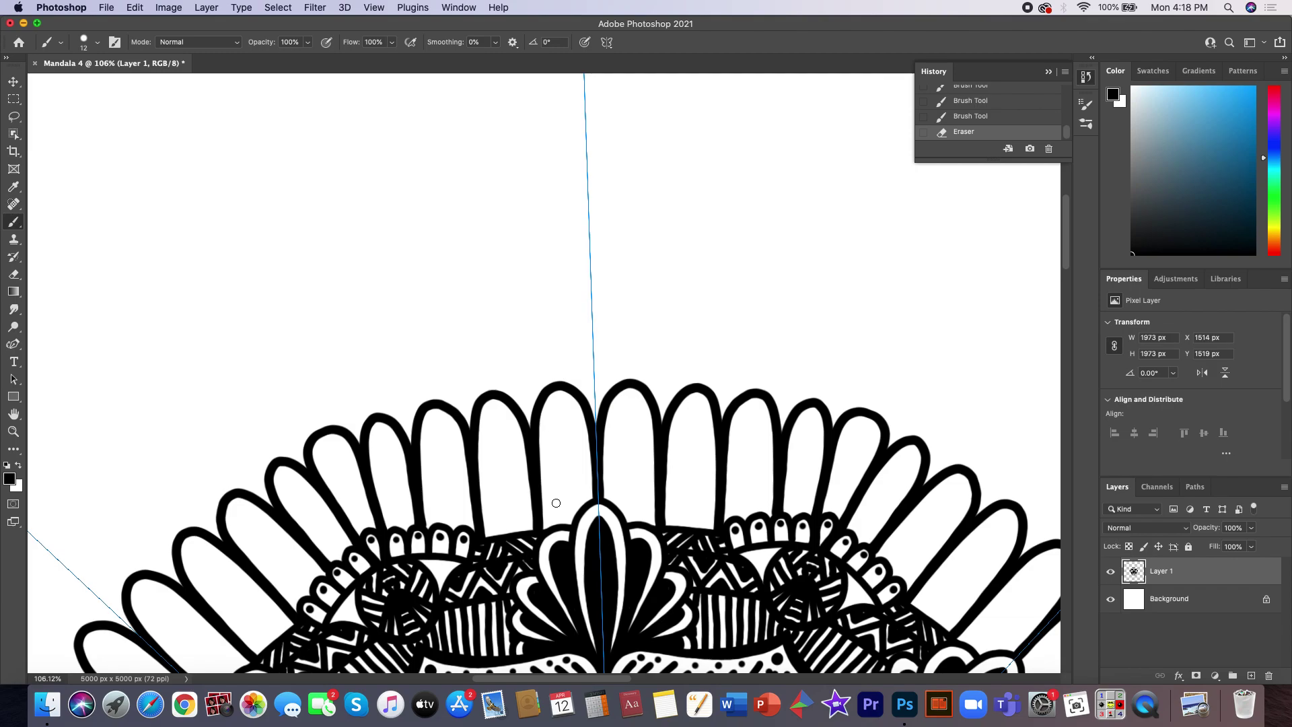
mouse_move(556, 528)
mouse_down()
mouse_move(559, 412)
mouse_move(572, 528)
mouse_up()
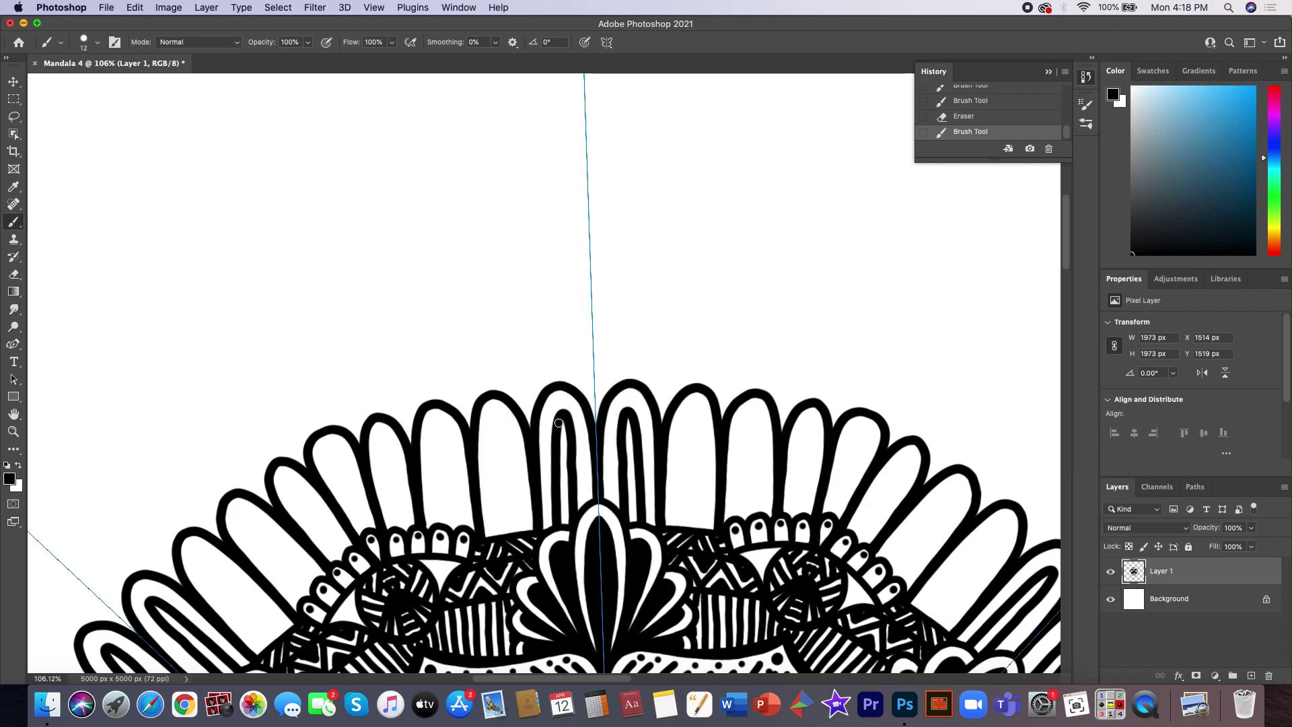
mouse_move(563, 421)
mouse_down()
mouse_move(566, 522)
mouse_move(568, 433)
mouse_up()
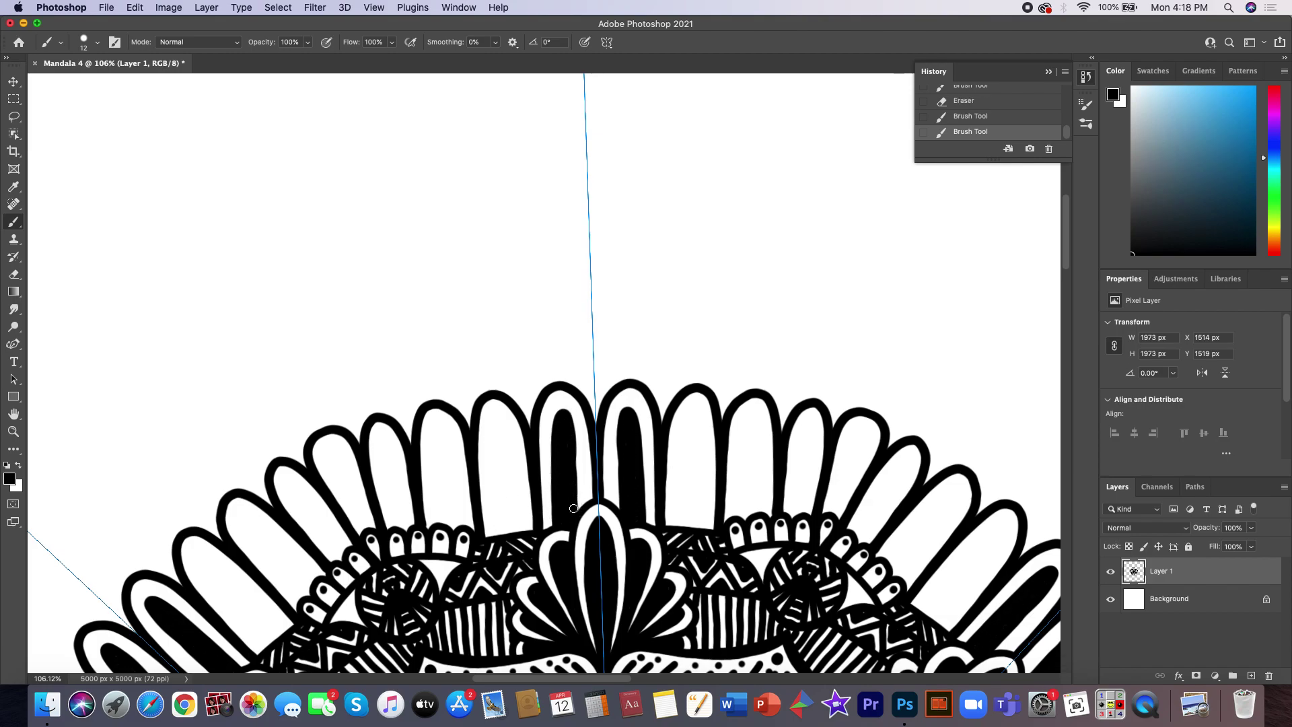
mouse_move(576, 508)
mouse_down()
mouse_move(572, 448)
mouse_move(555, 472)
mouse_up()
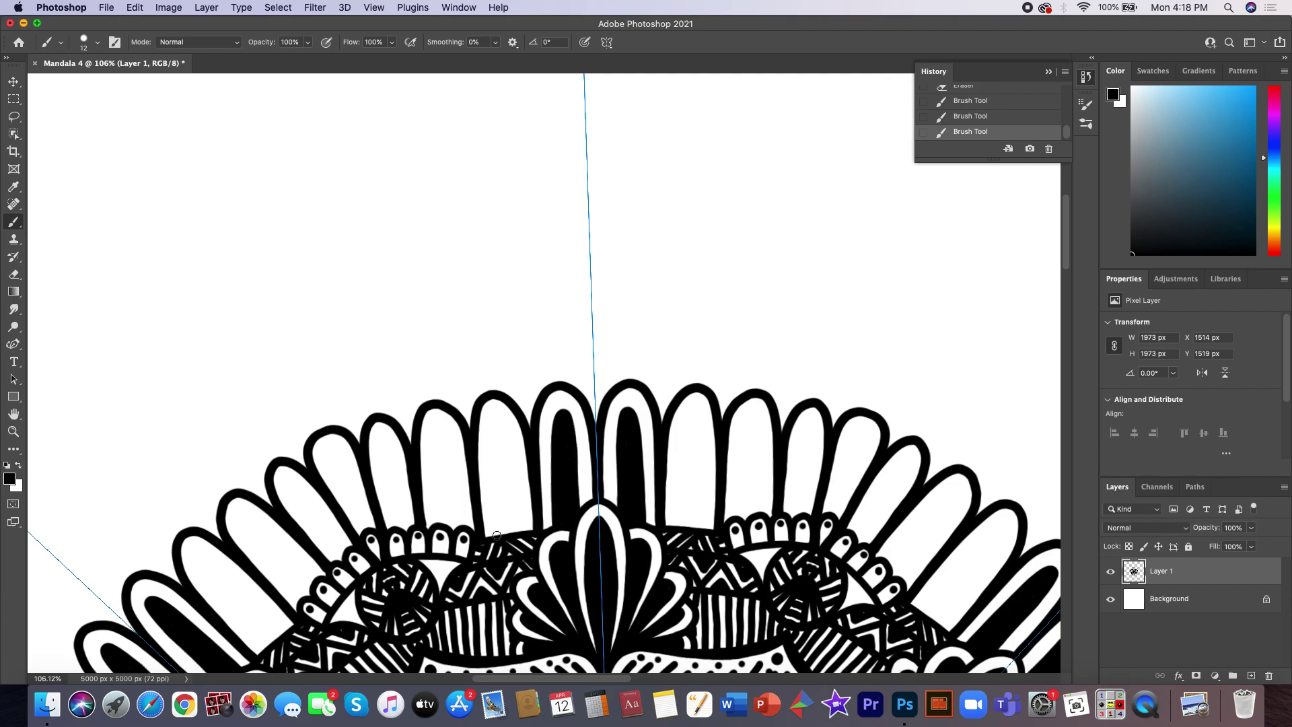
- Fill the next arches further left with black inner shapes
mouse_move(496, 535)
mouse_down()
mouse_move(496, 425)
mouse_move(506, 530)
mouse_up()
mouse_move(496, 471)
mouse_down()
mouse_move(497, 431)
mouse_move(513, 532)
mouse_move(430, 464)
mouse_move(437, 430)
mouse_move(452, 528)
mouse_move(438, 454)
mouse_up()
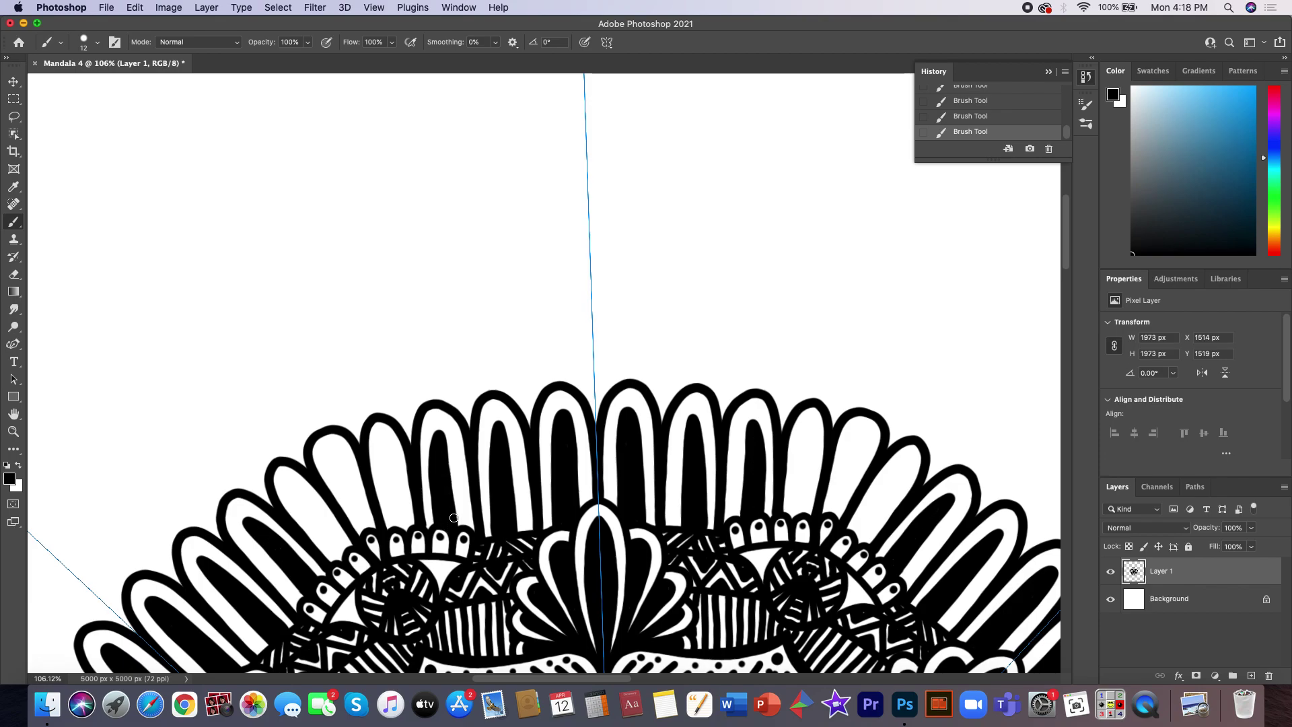
drag(453, 518, 442, 436)
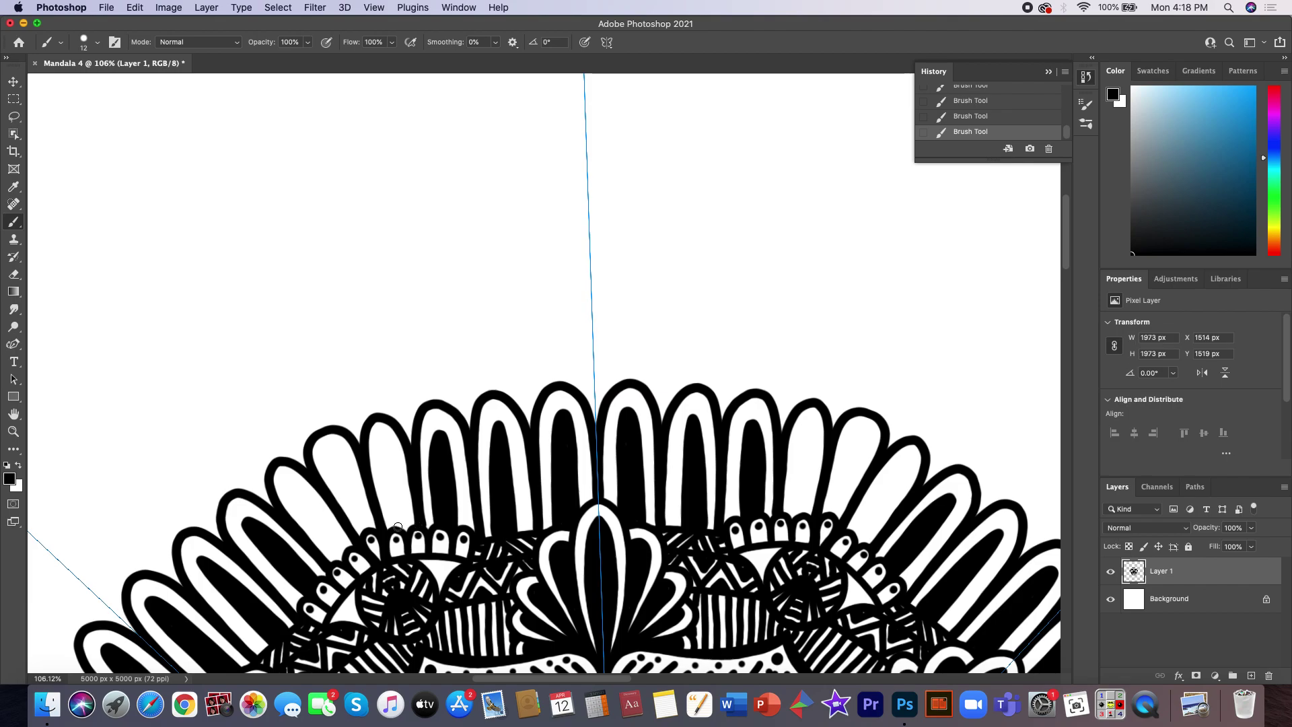
mouse_move(397, 526)
mouse_down()
mouse_move(382, 442)
mouse_move(404, 528)
mouse_move(366, 527)
mouse_move(335, 459)
mouse_move(367, 527)
mouse_up()
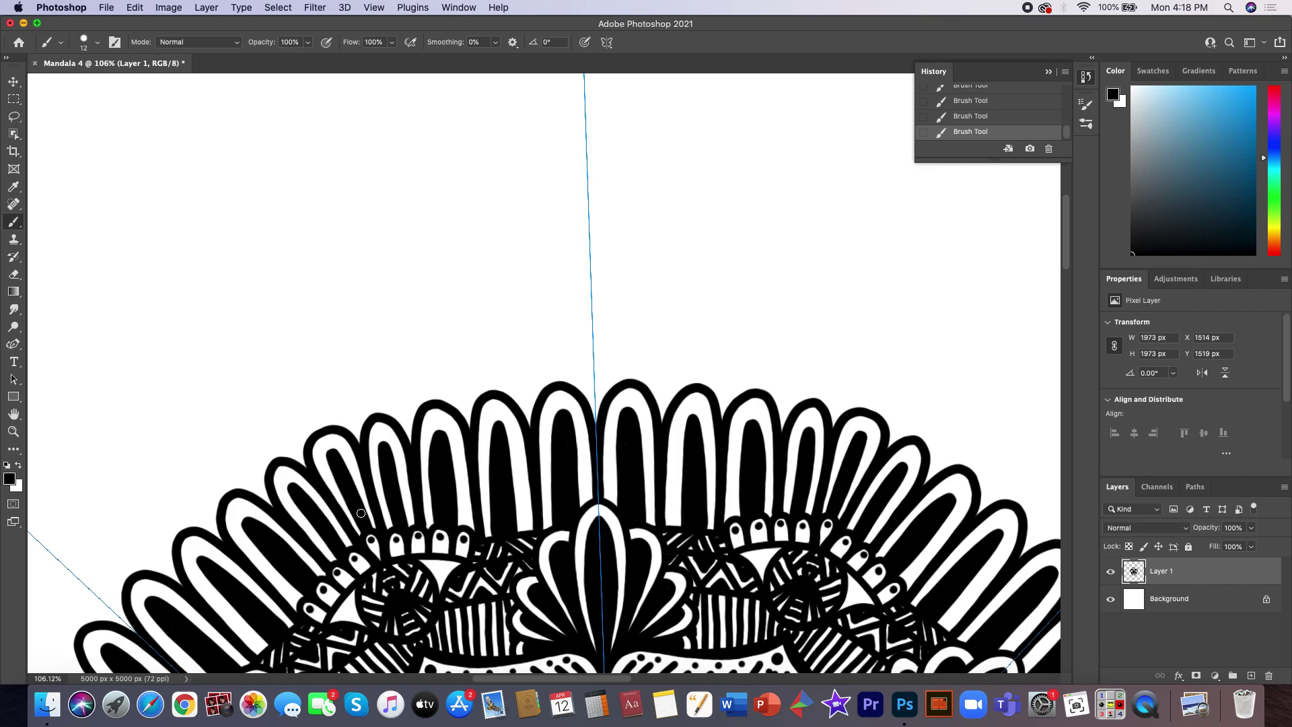
- Draw a divider along the vertical guide and large rounded outer petal outlines around the mandala
scroll(360, 513, down, 3)
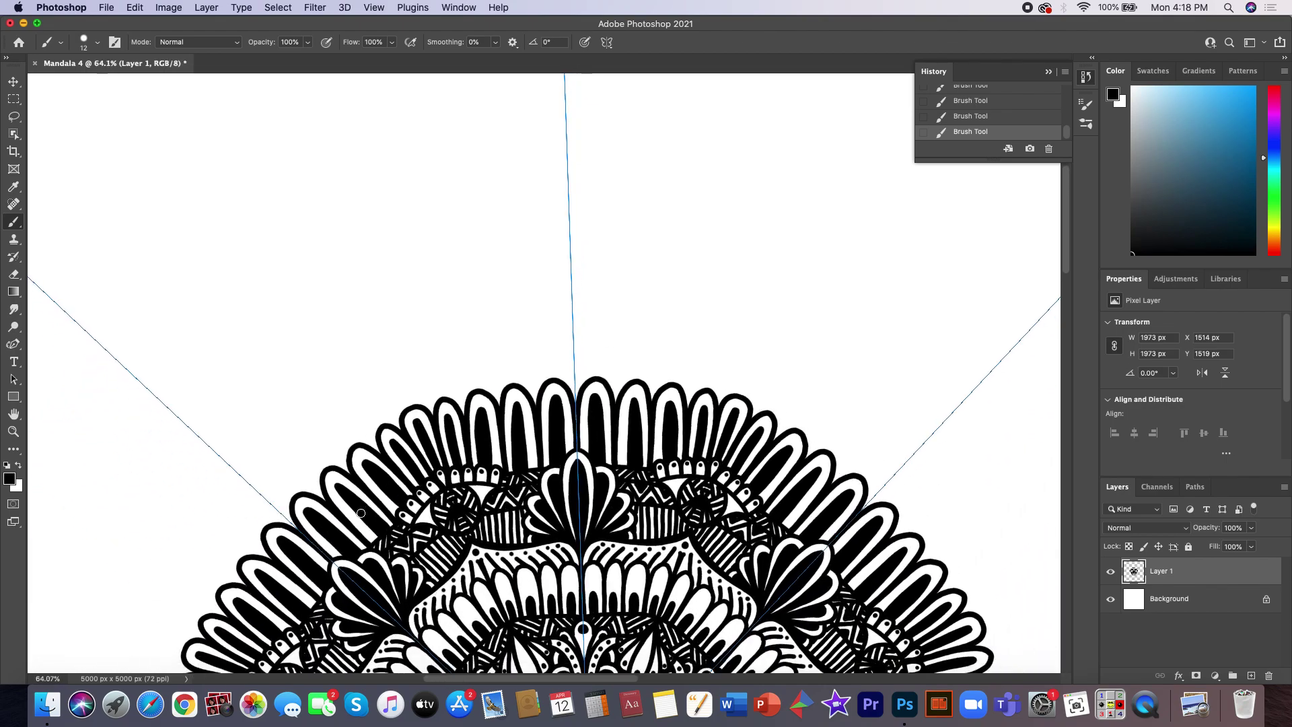
scroll(360, 512, down, 3)
scroll(361, 513, down, 3)
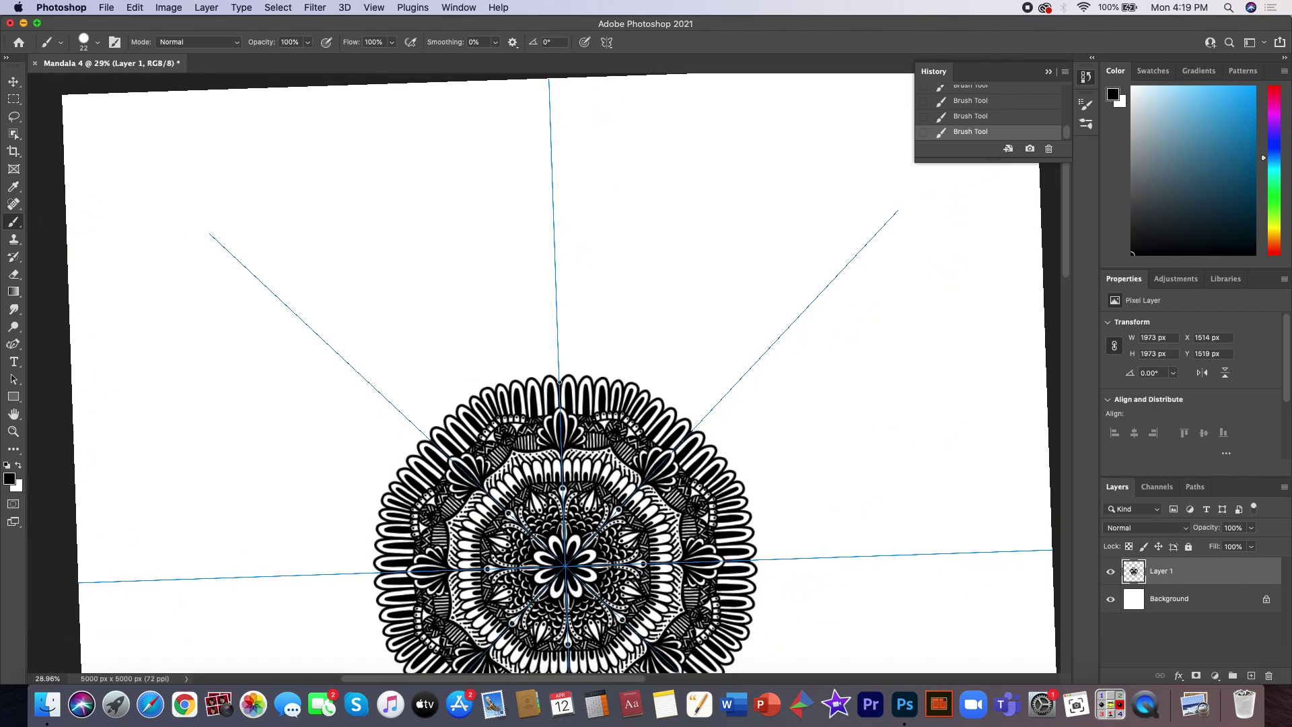
mouse_move(559, 381)
mouse_down()
mouse_move(558, 315)
mouse_move(585, 240)
mouse_move(735, 170)
mouse_move(698, 155)
mouse_up()
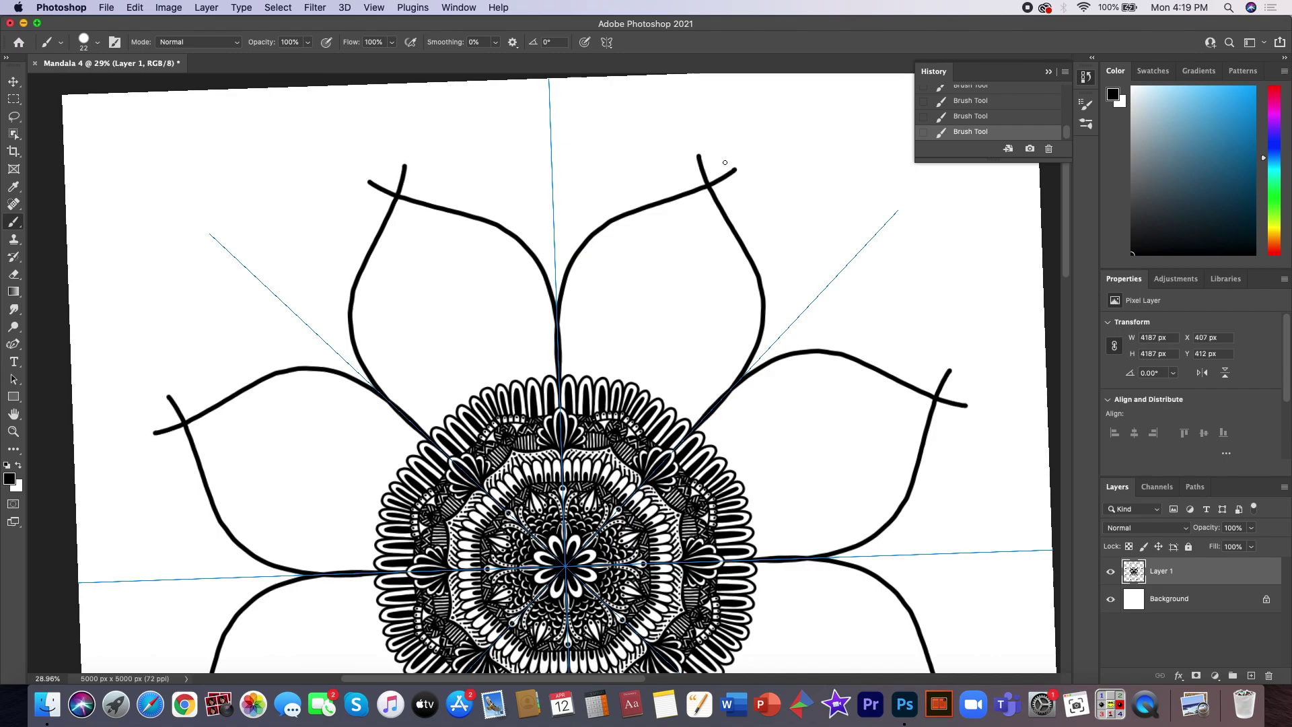
click(1048, 148)
mouse_move(426, 436)
mouse_down()
mouse_move(268, 287)
mouse_move(254, 251)
mouse_move(272, 197)
mouse_move(386, 157)
mouse_up()
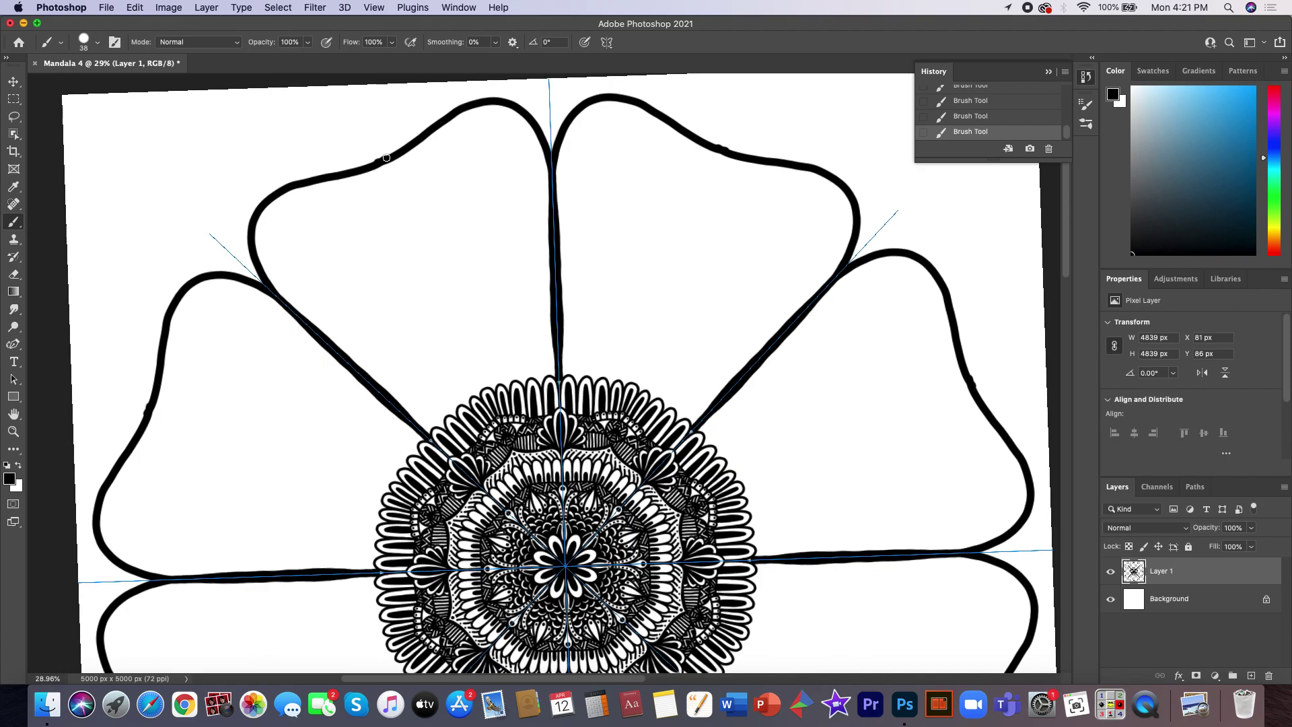
- Retrace the central divider between the big outer petals with the brush
scroll(386, 158, up, 2)
scroll(386, 157, up, 2)
scroll(386, 157, up, 2)
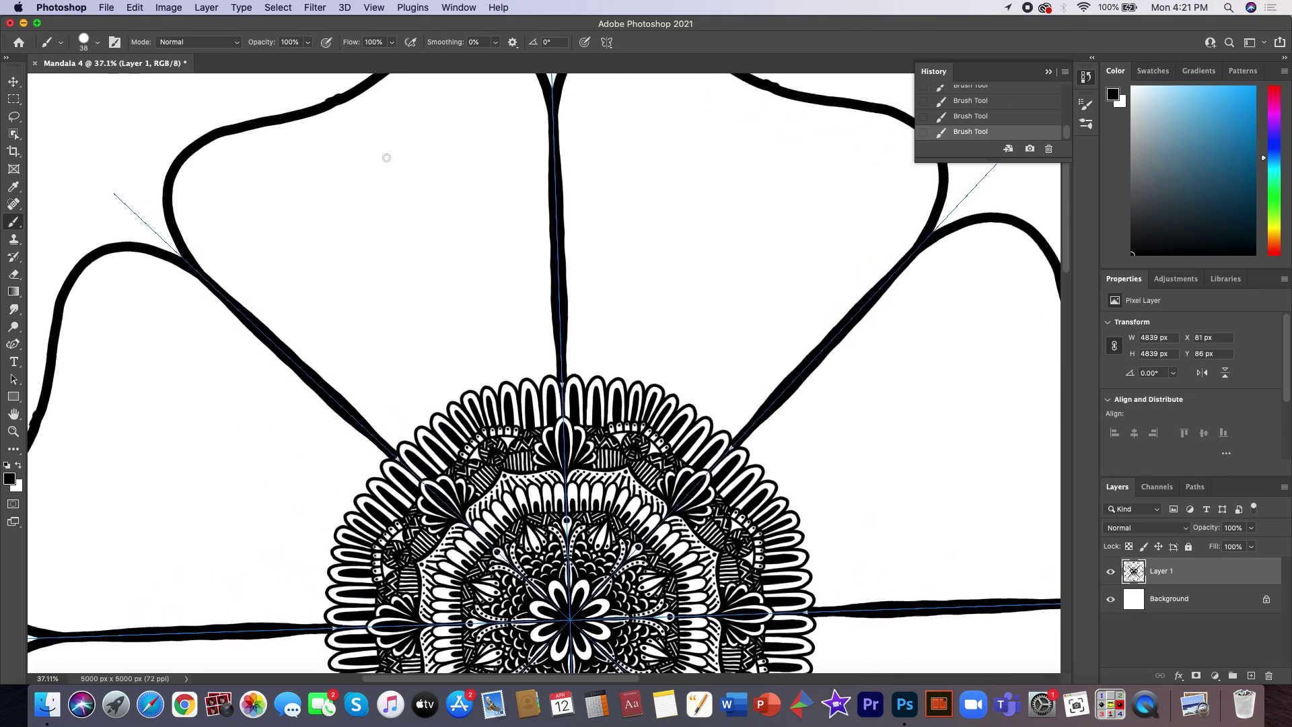
scroll(386, 157, up, 2)
scroll(386, 157, up, 2)
scroll(386, 157, up, 2)
scroll(386, 158, up, 2)
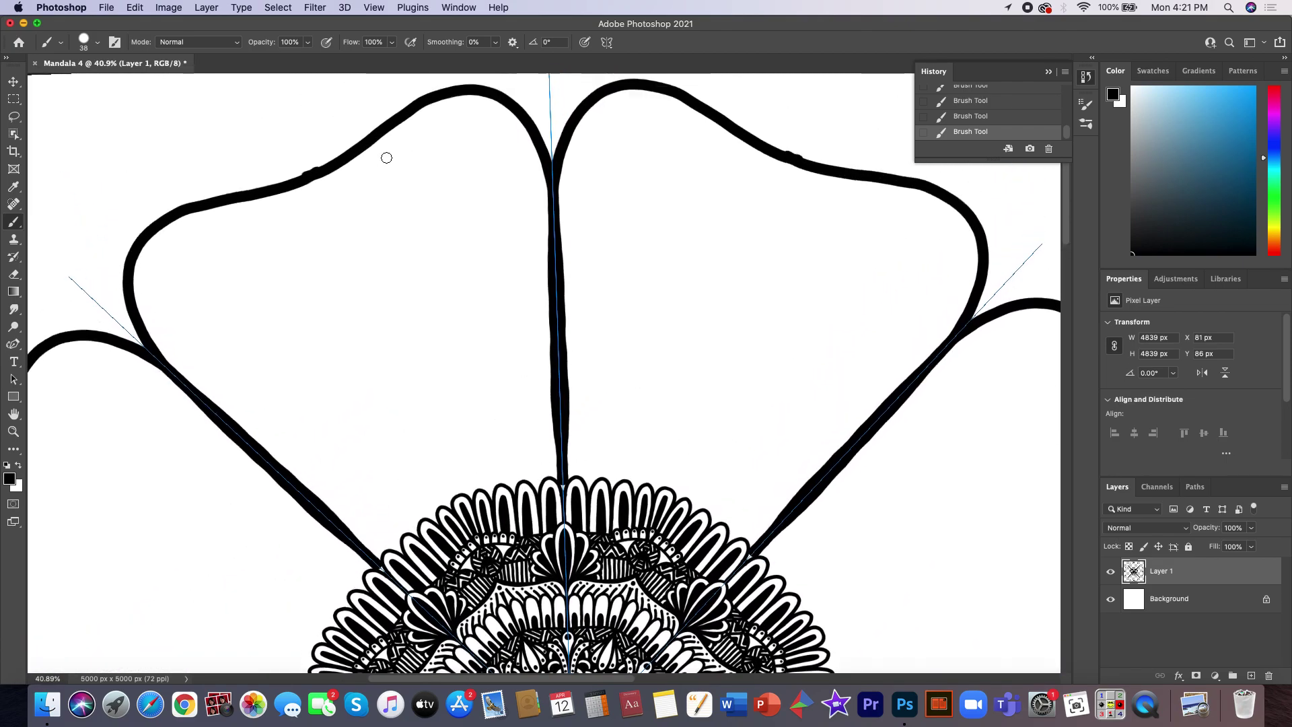
scroll(386, 157, up, 2)
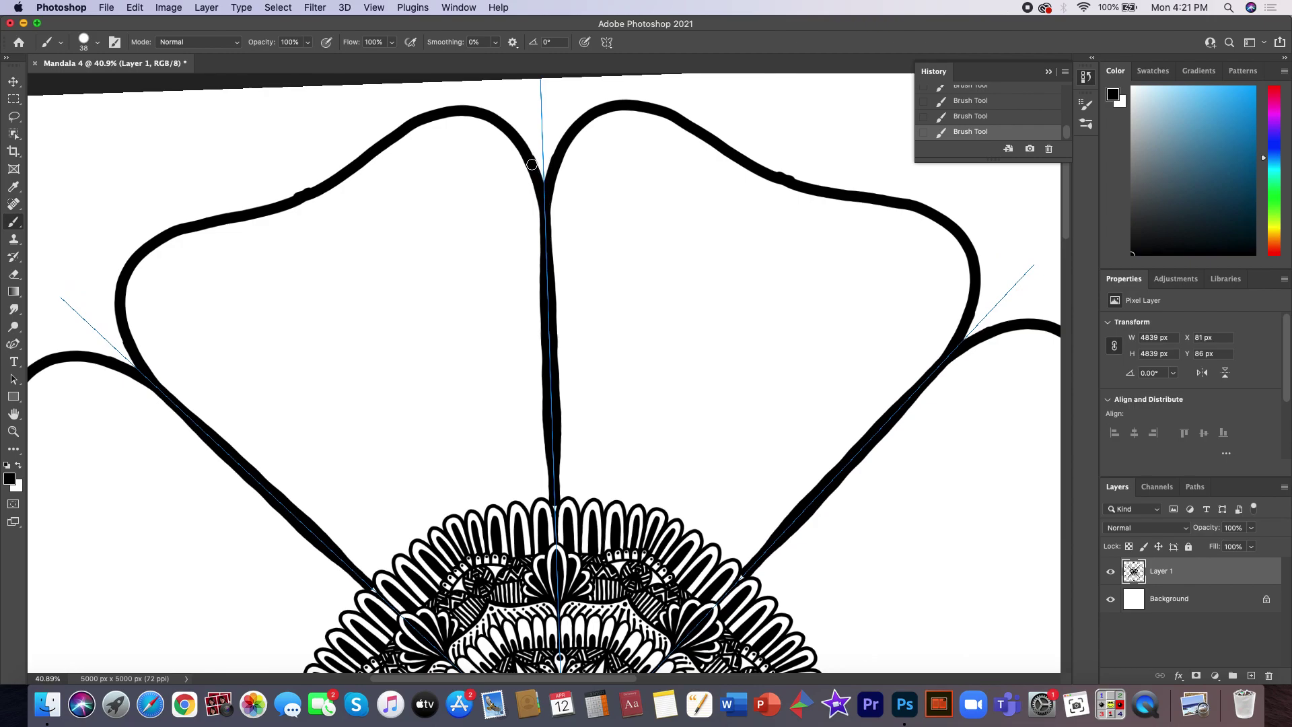
drag(538, 187, 549, 289)
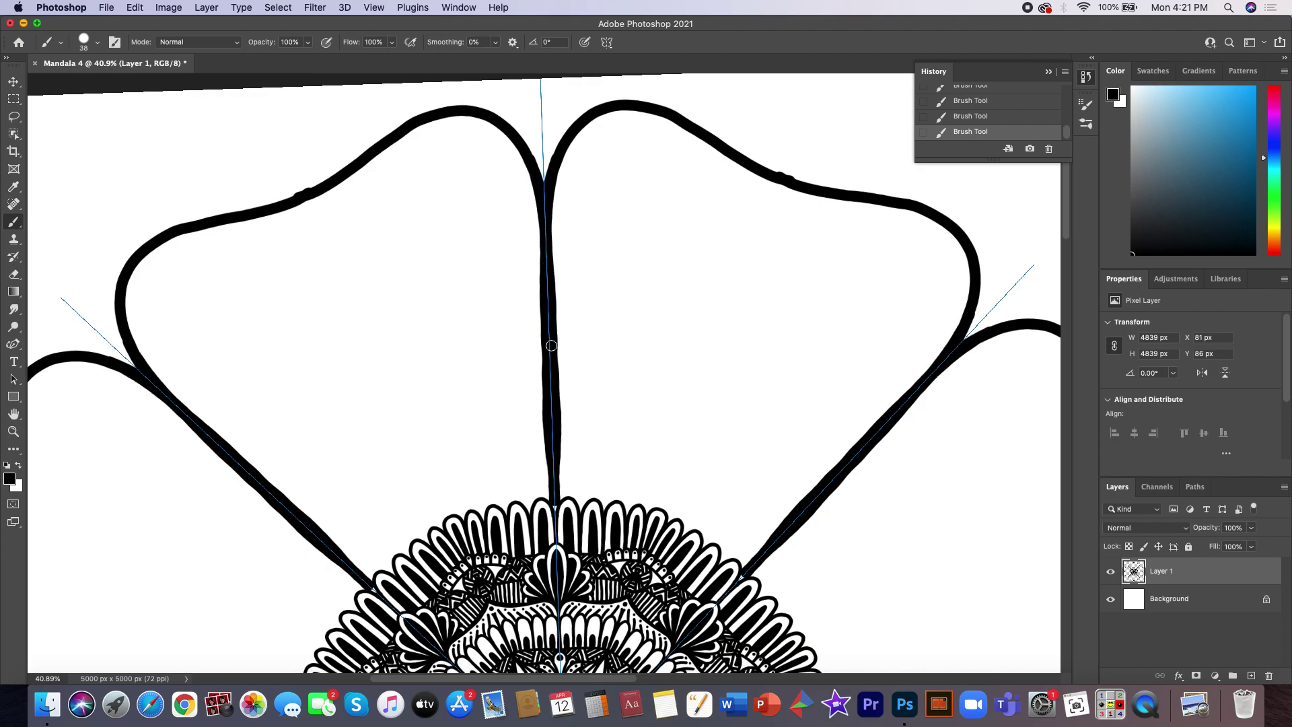
drag(553, 410, 554, 493)
- Trim the divider's edges with the Eraser, then delete the last two eraser states
key(e)
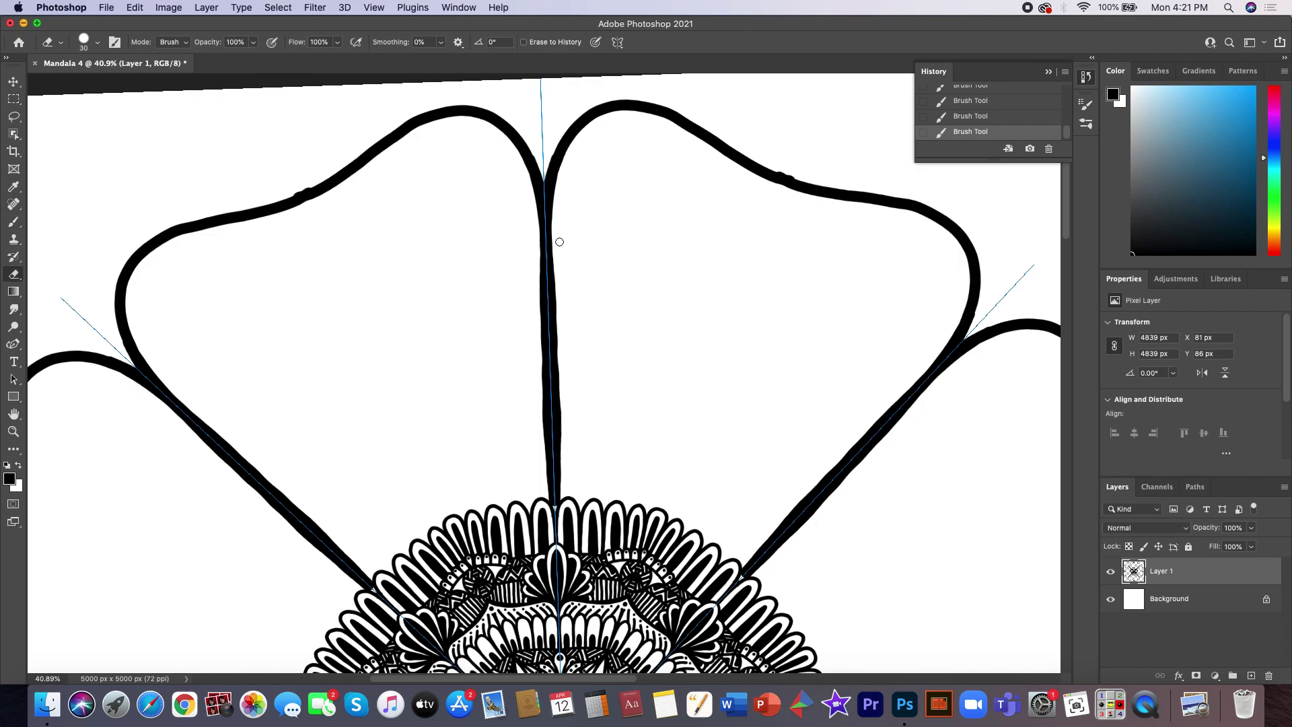
drag(558, 272, 563, 495)
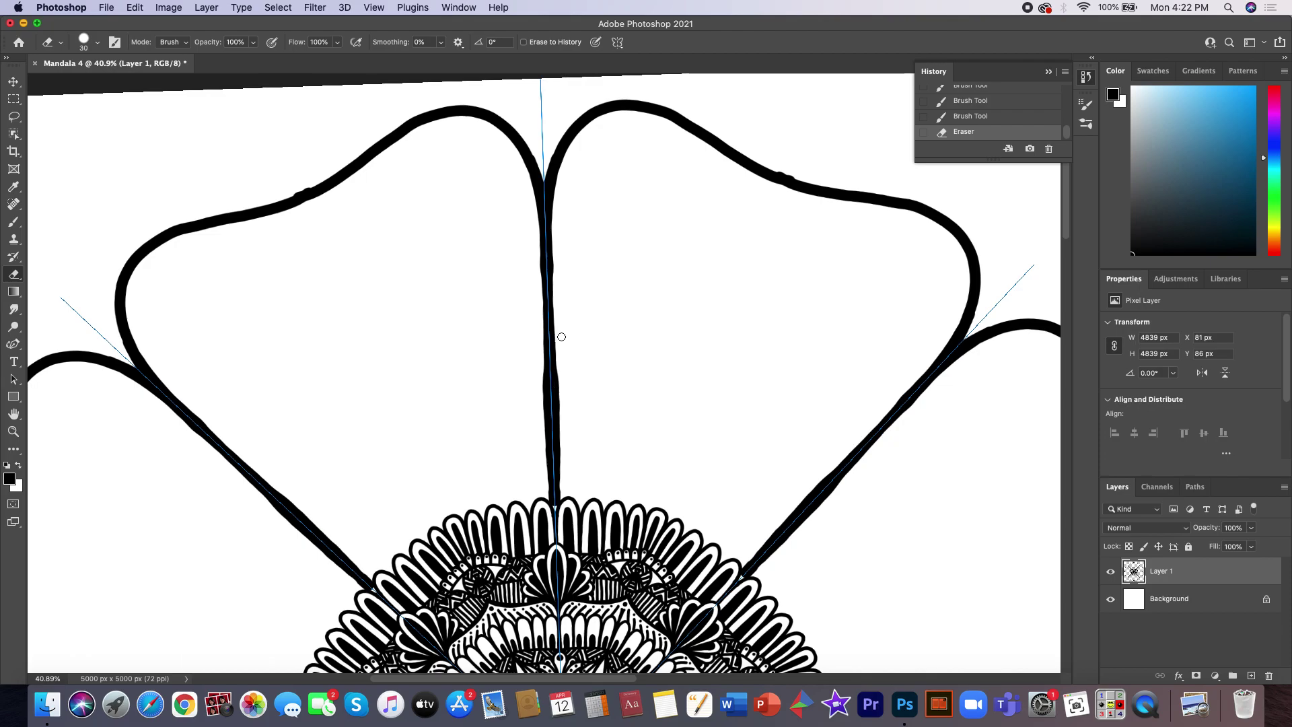
drag(560, 377, 566, 455)
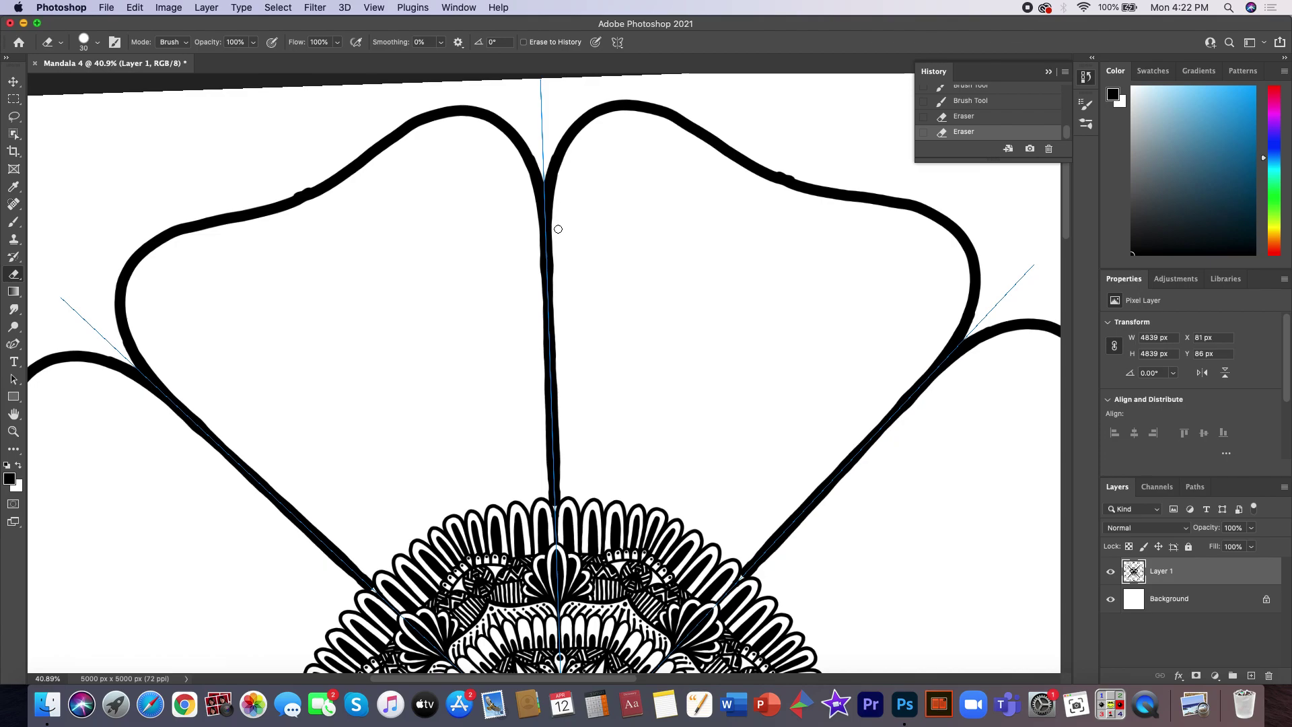
drag(565, 366, 603, 452)
drag(564, 431, 565, 486)
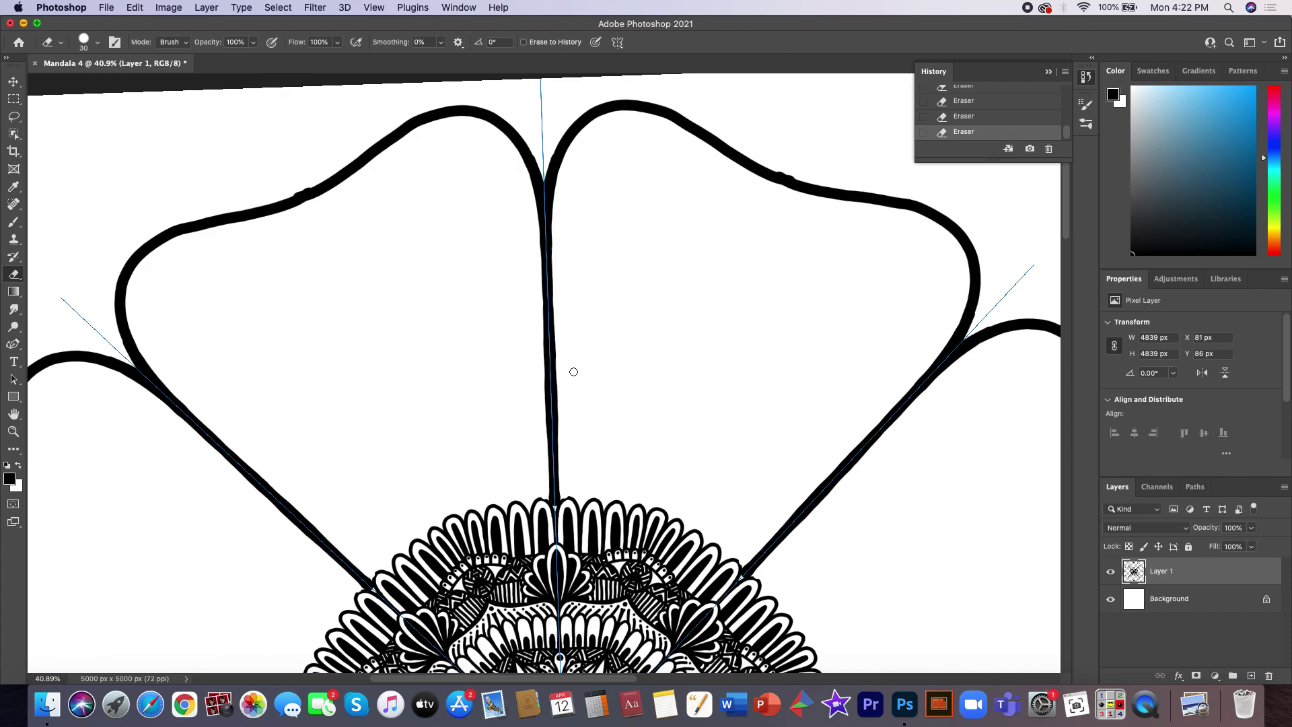
click(1051, 149)
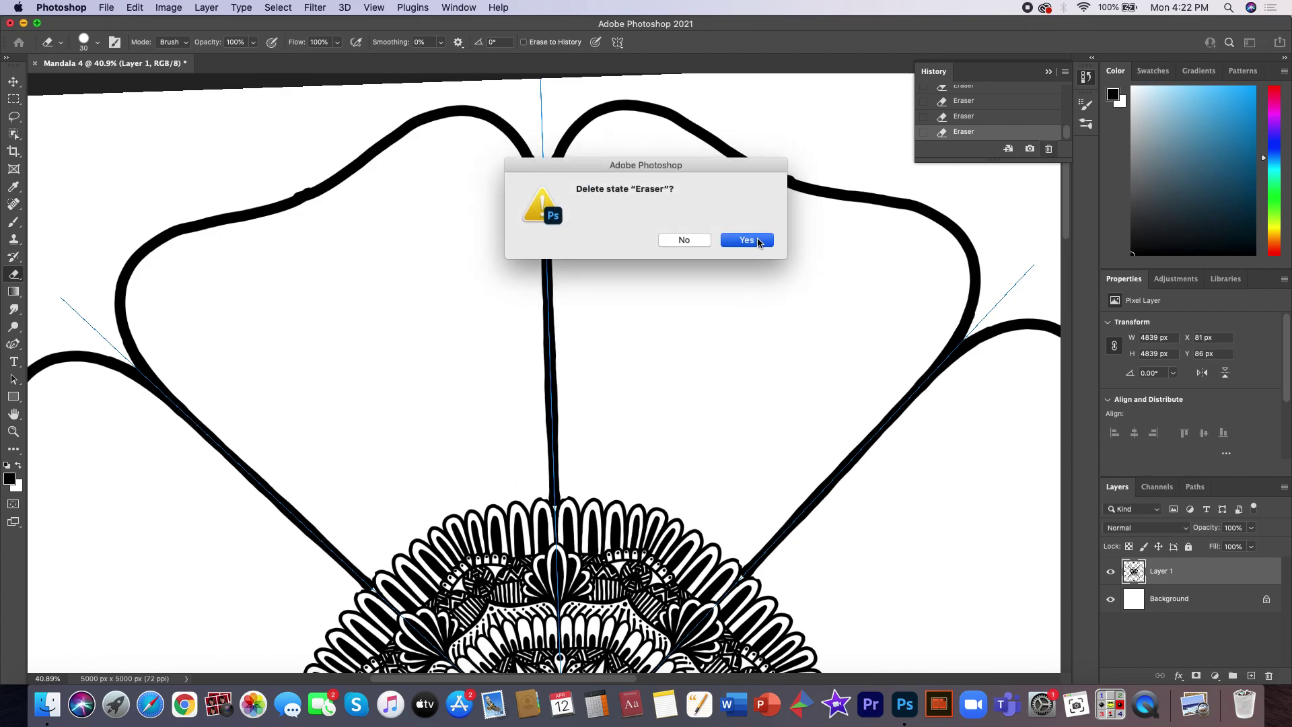
click(757, 244)
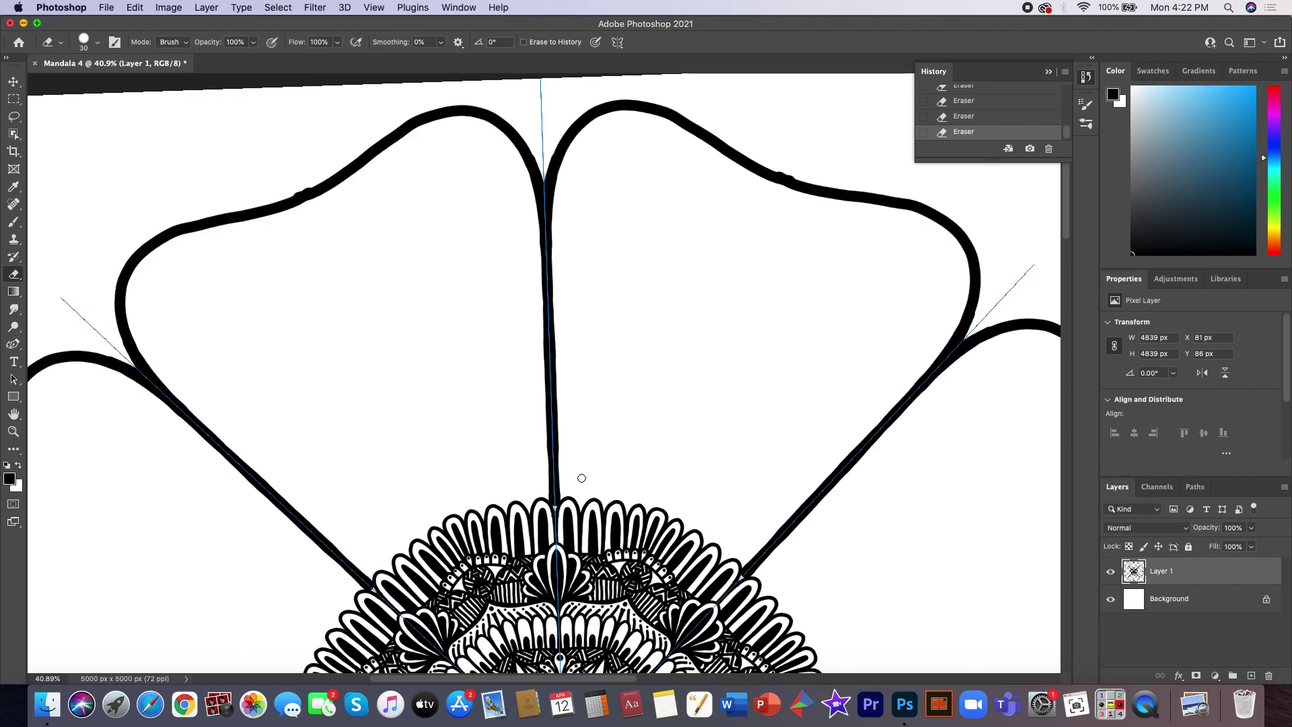
- Set the eraser size to 12 px
right_click(586, 472)
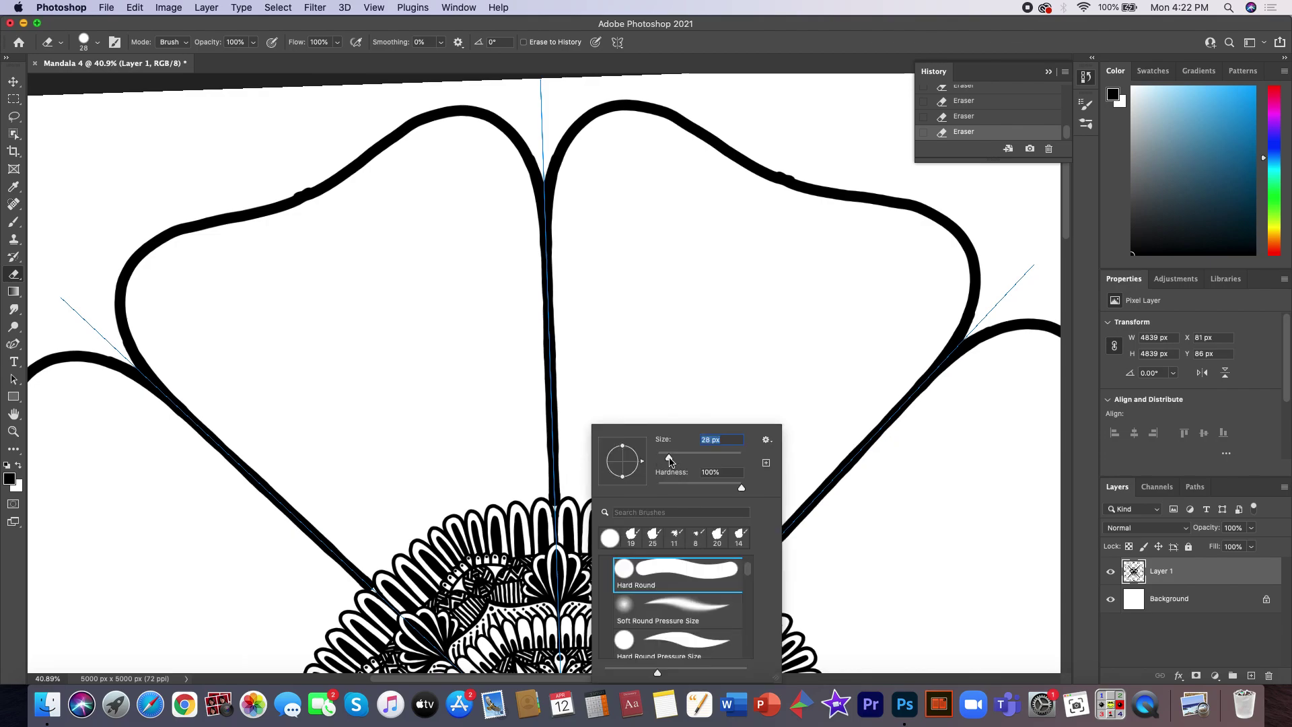
drag(665, 462, 655, 465)
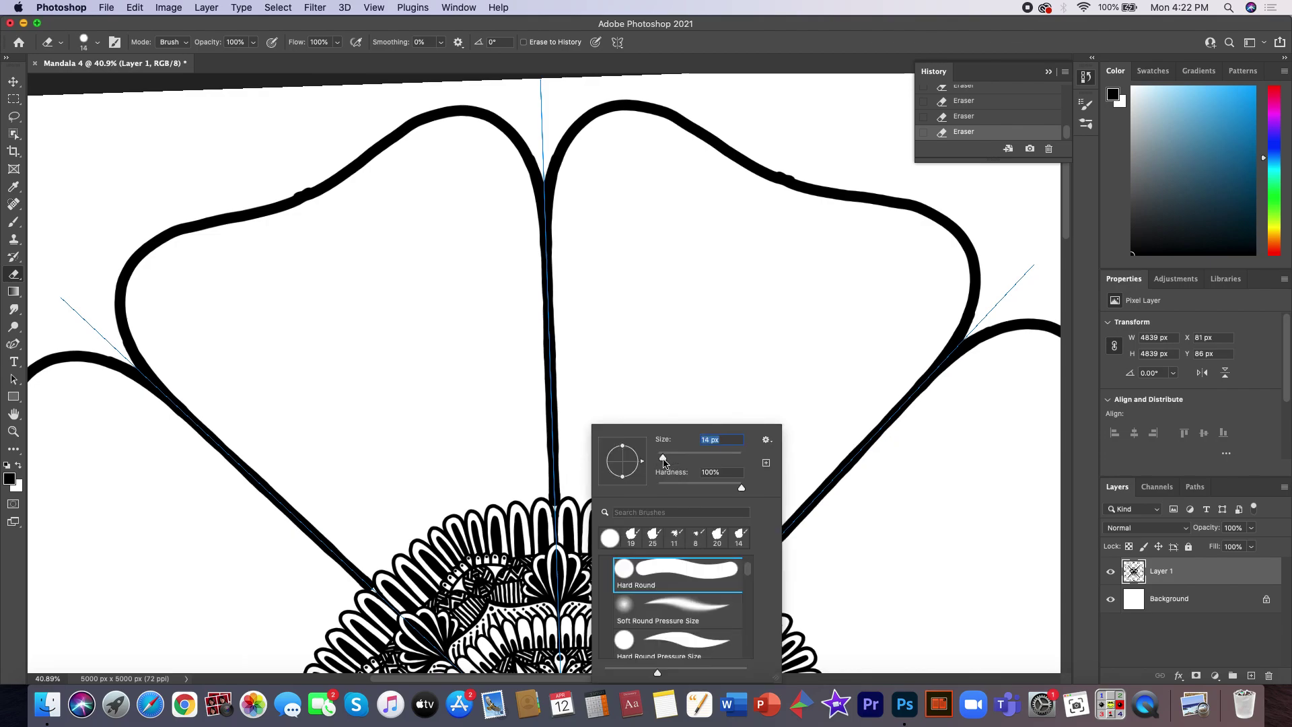
click(563, 485)
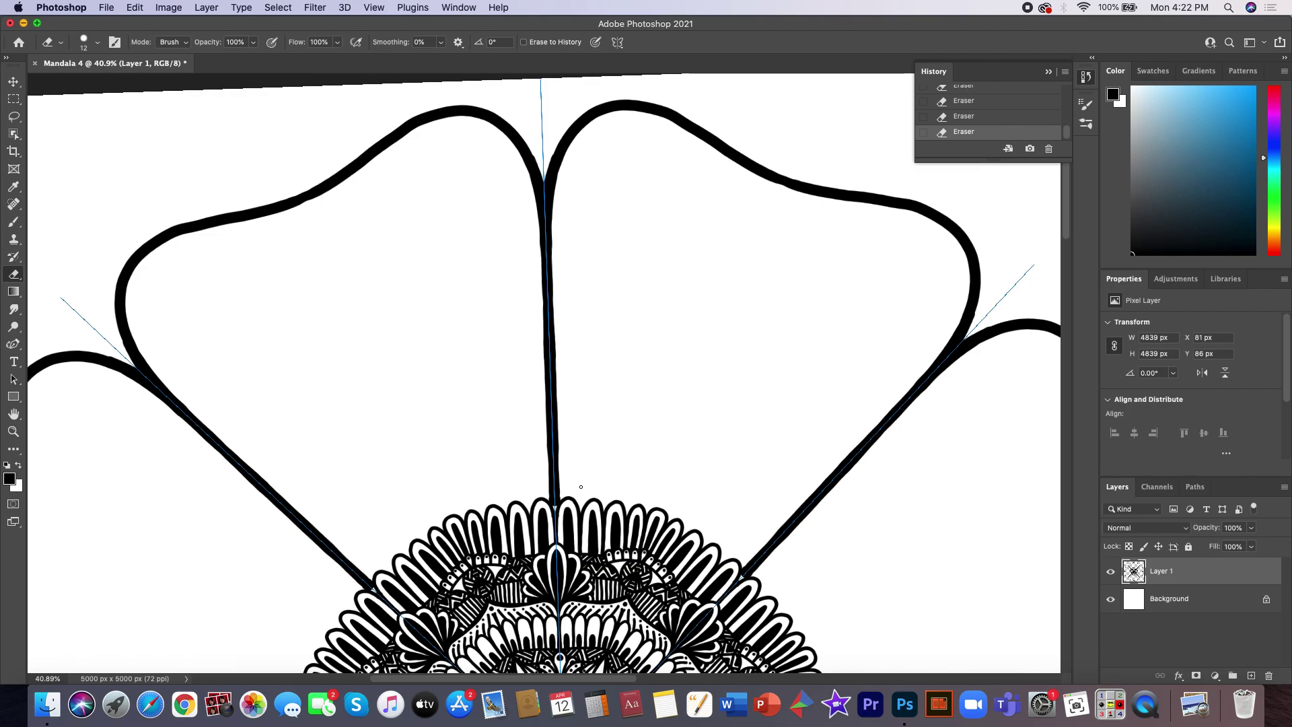
scroll(559, 504, up, 2)
scroll(559, 504, up, 2)
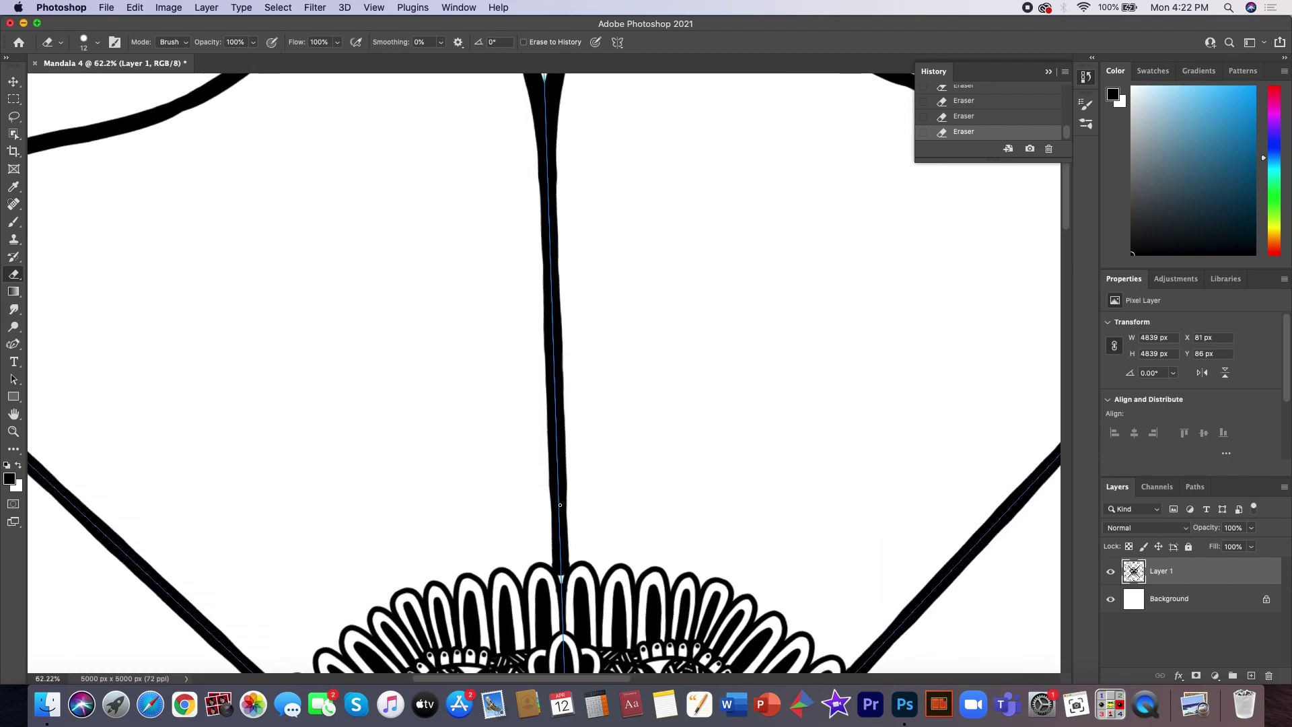
scroll(560, 504, up, 2)
scroll(563, 567, down, 3)
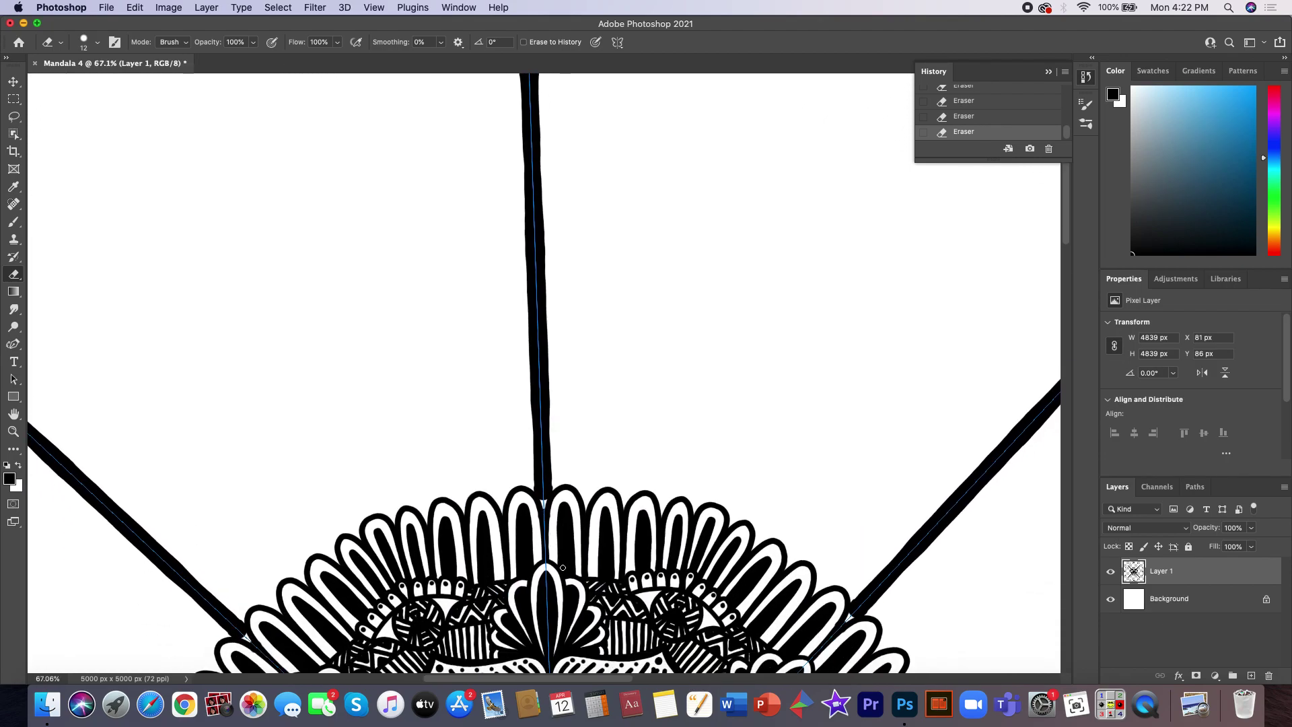
scroll(562, 567, up, 2)
scroll(562, 567, up, 2)
scroll(563, 567, up, 1)
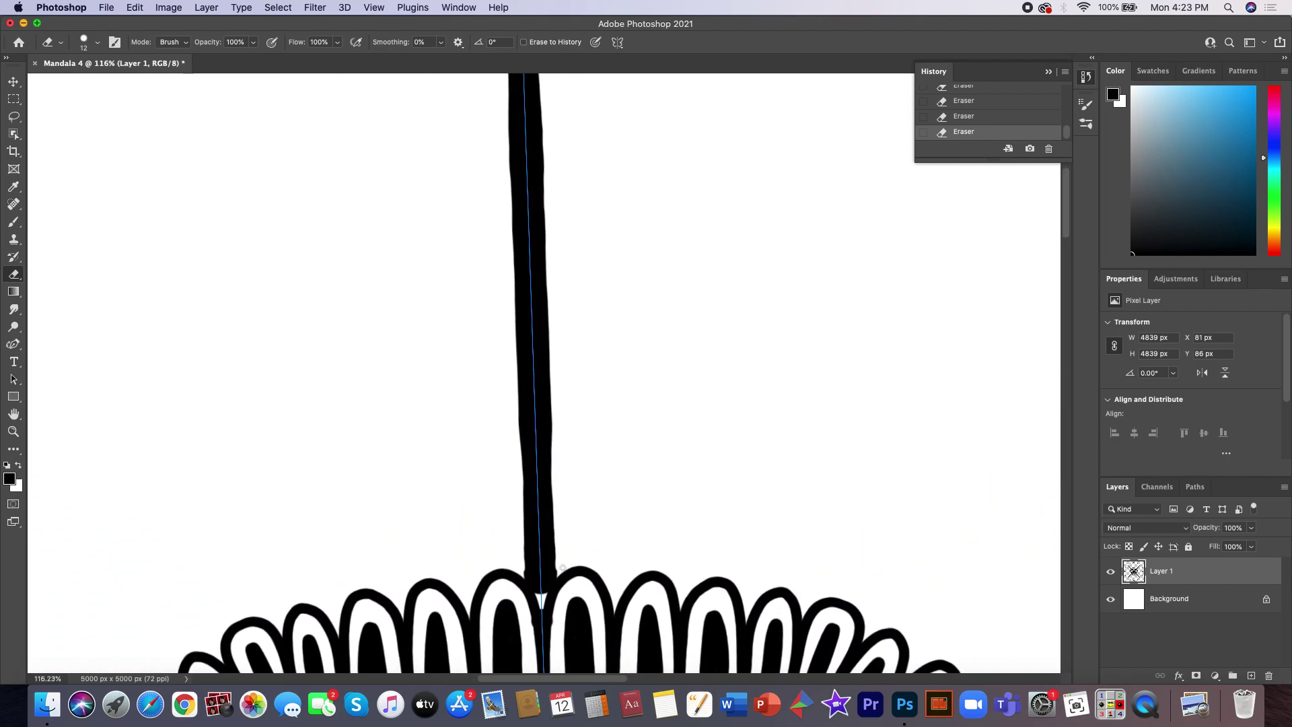
scroll(563, 567, down, 1)
scroll(563, 567, down, 1)
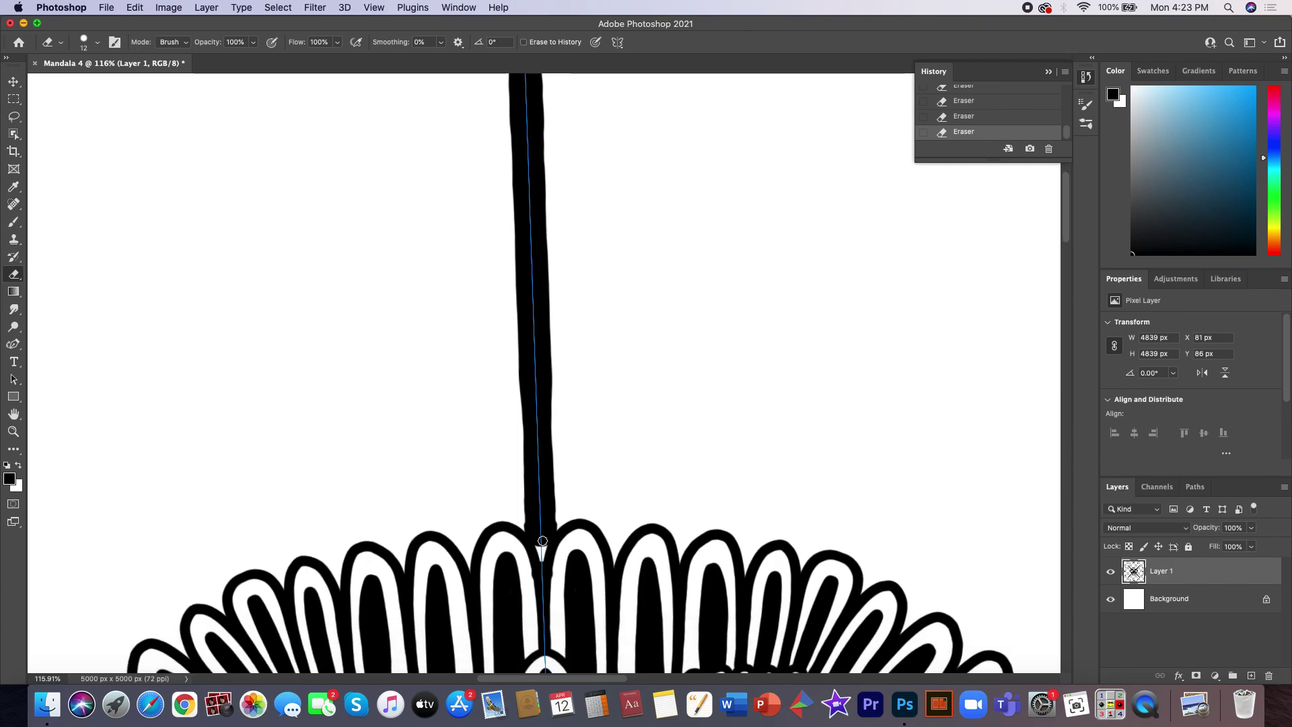
- Redraw the vertical divider with an 11 px brush and erase the overlap at the petals
right_click(544, 543)
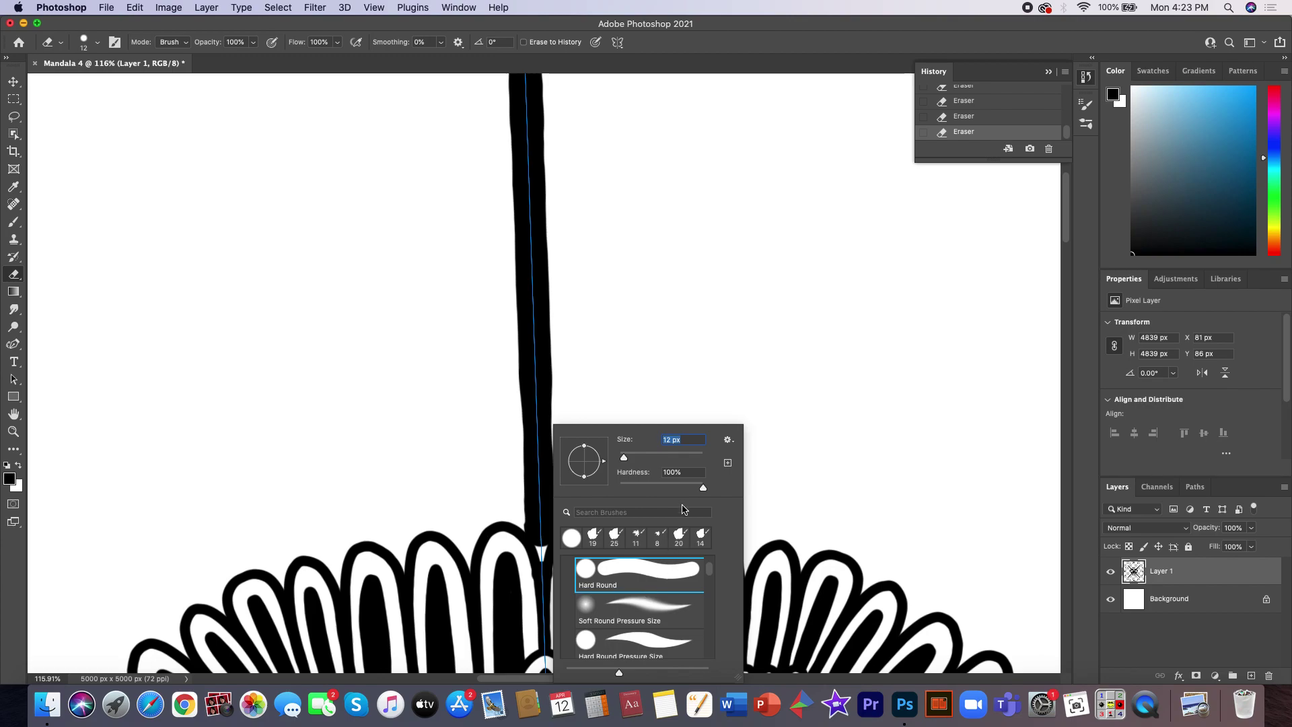
key(b)
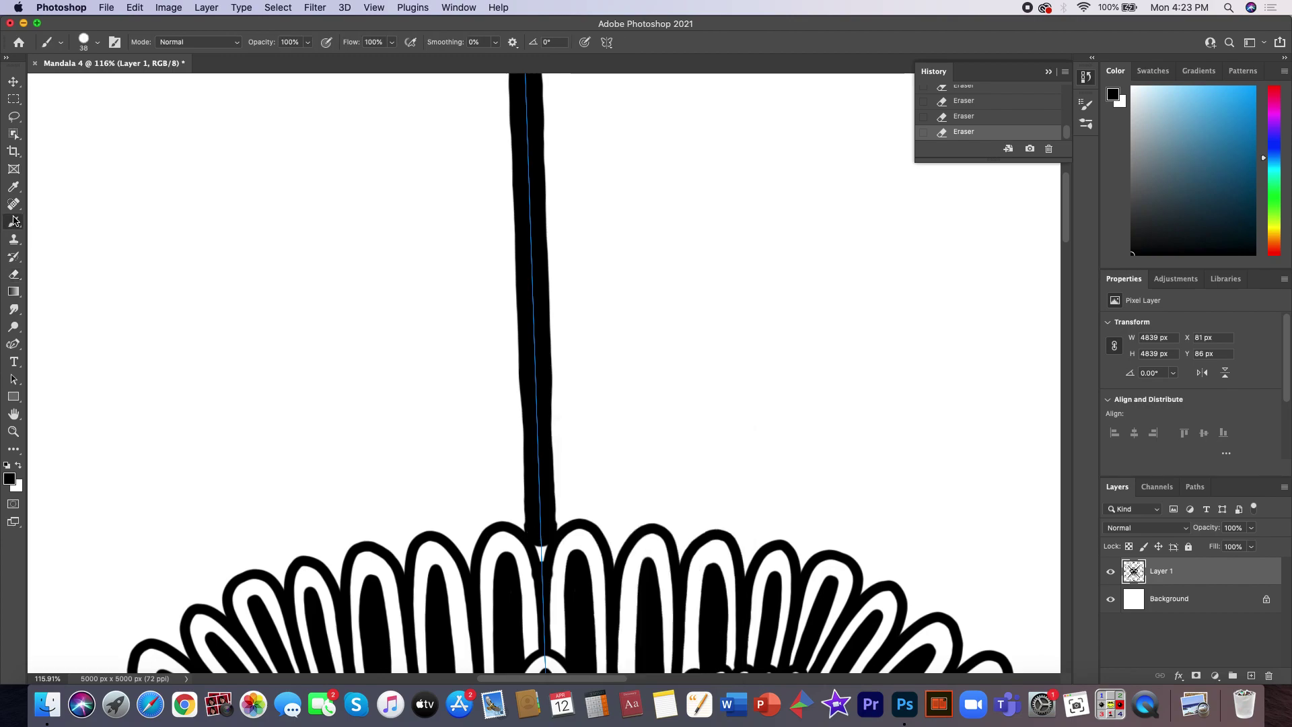
click(542, 542)
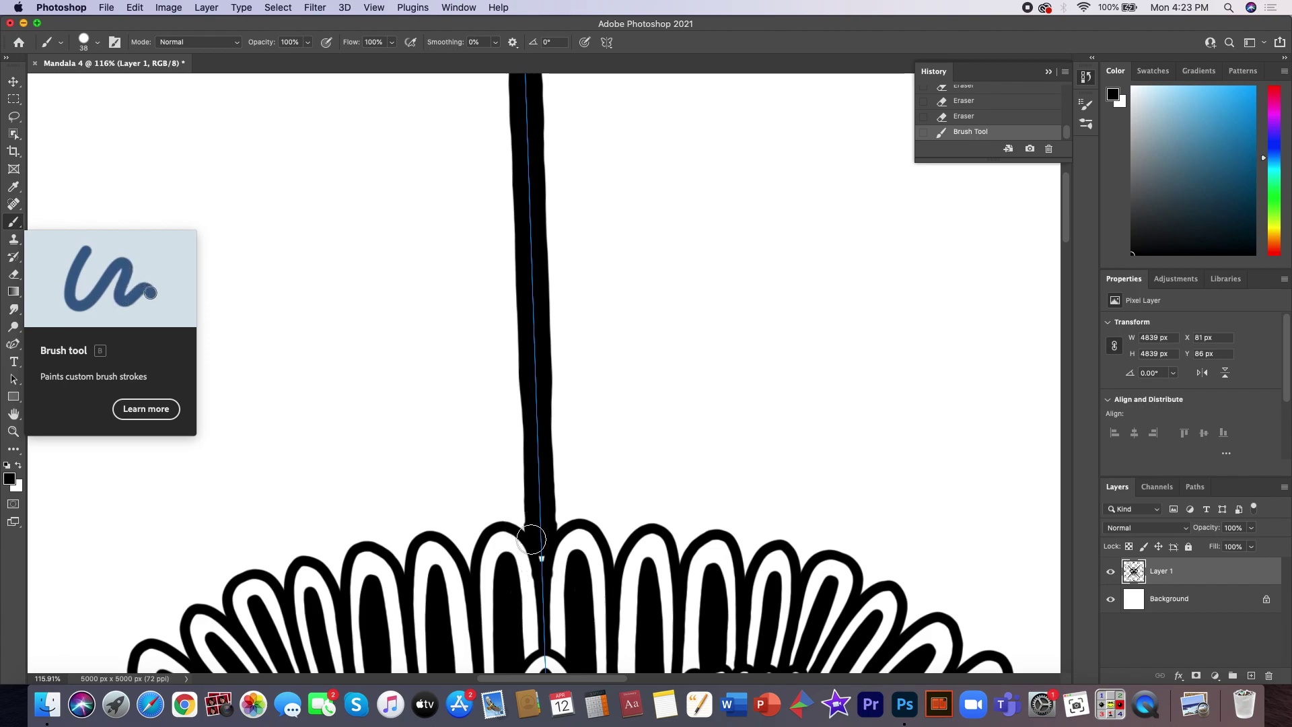
right_click(522, 518)
drag(603, 458, 593, 458)
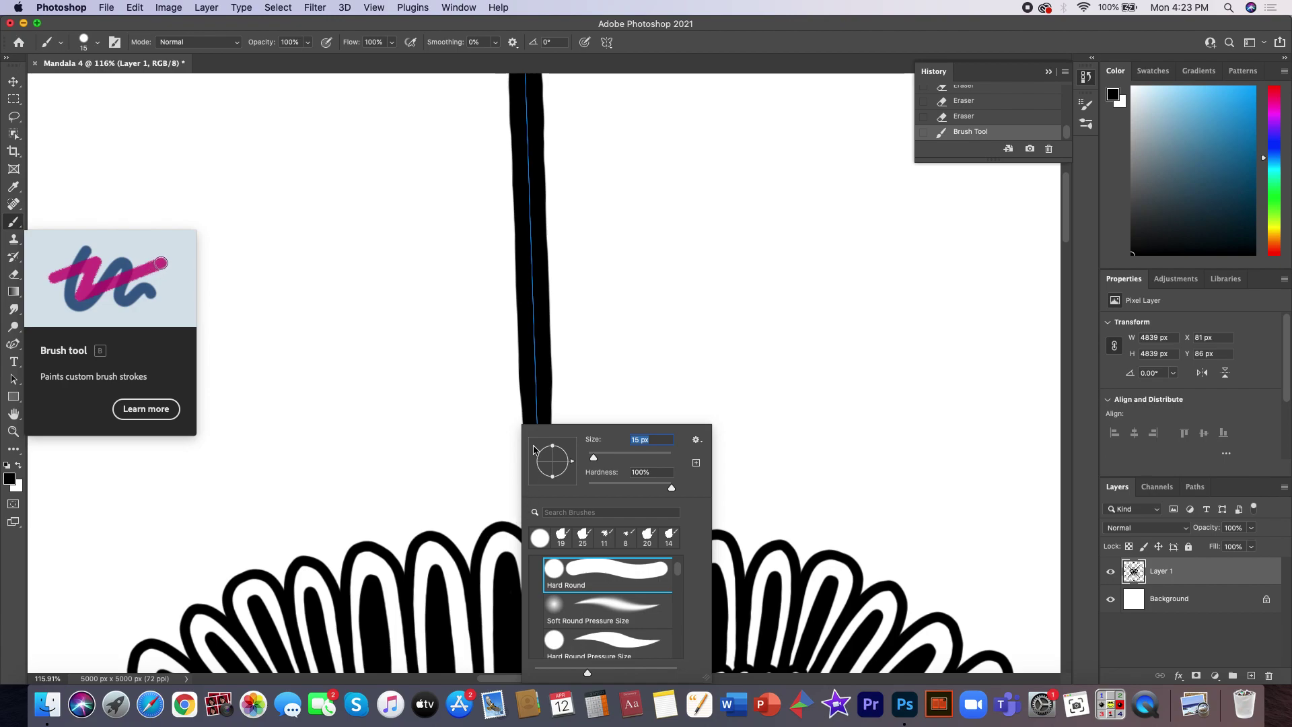
drag(608, 458, 591, 461)
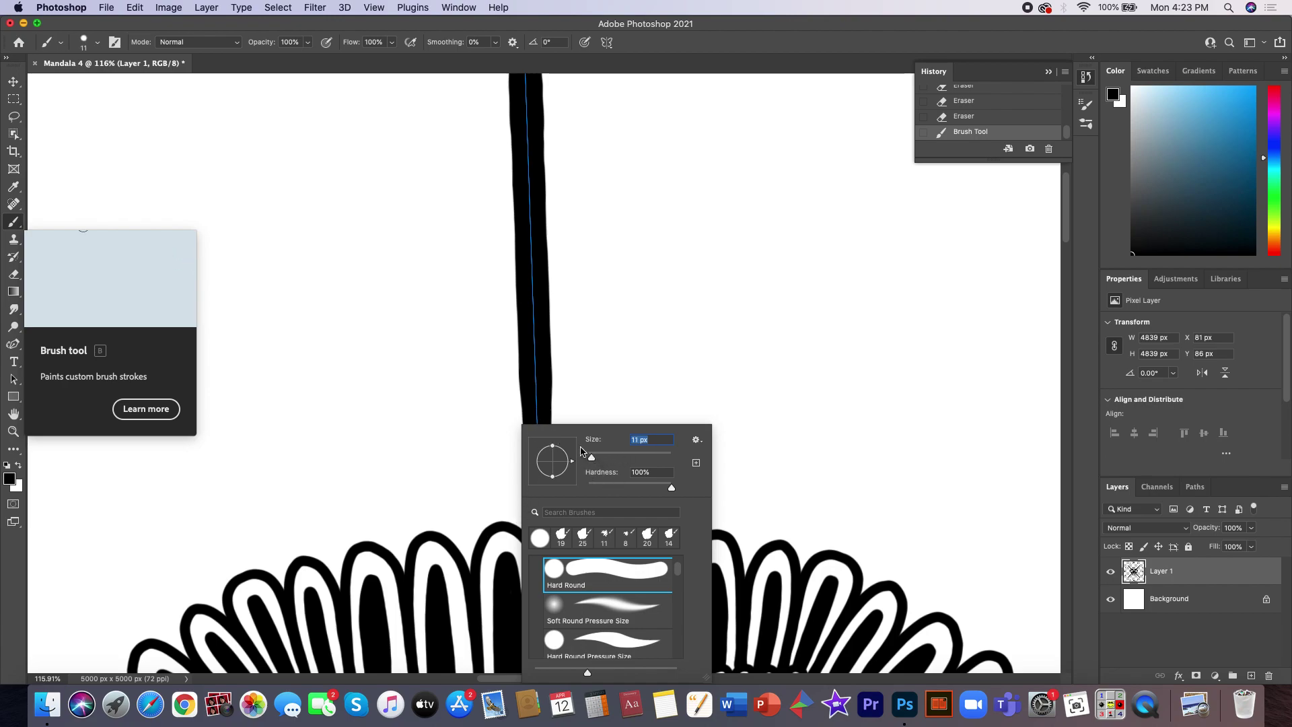
key(Return)
mouse_move(532, 412)
mouse_down()
mouse_move(541, 553)
mouse_move(536, 512)
mouse_up()
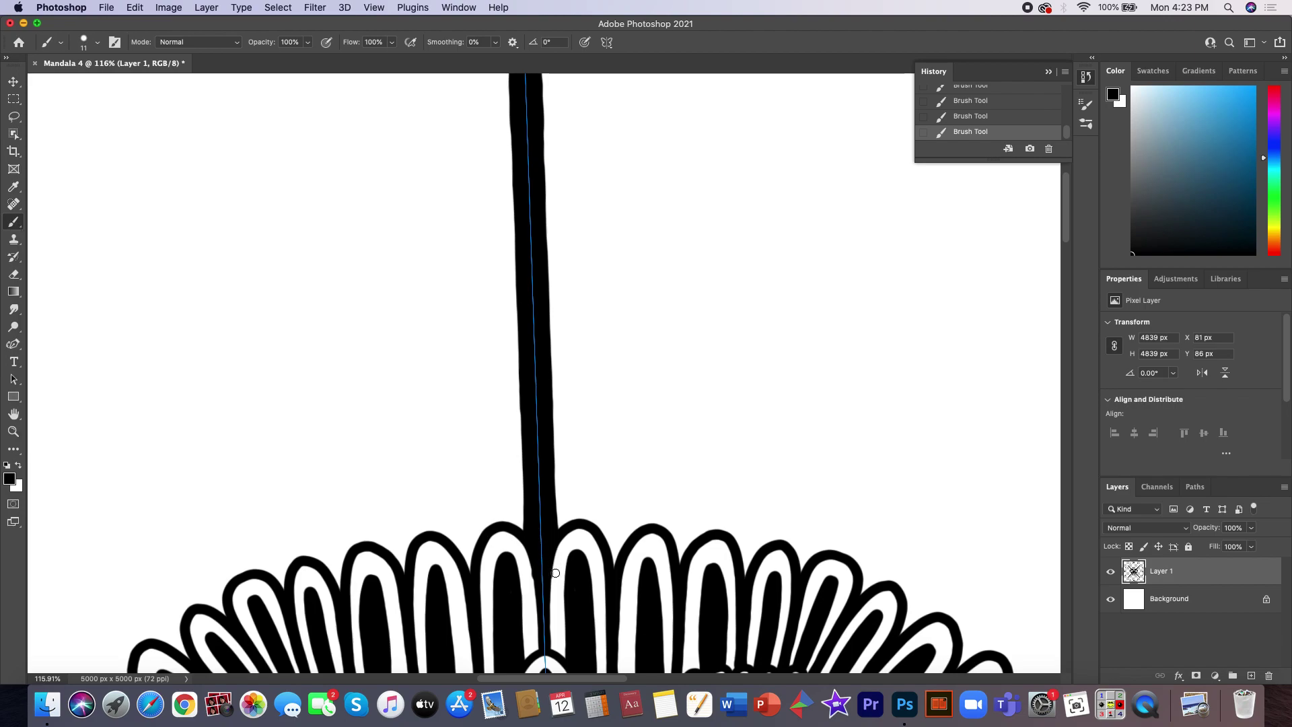
key(e)
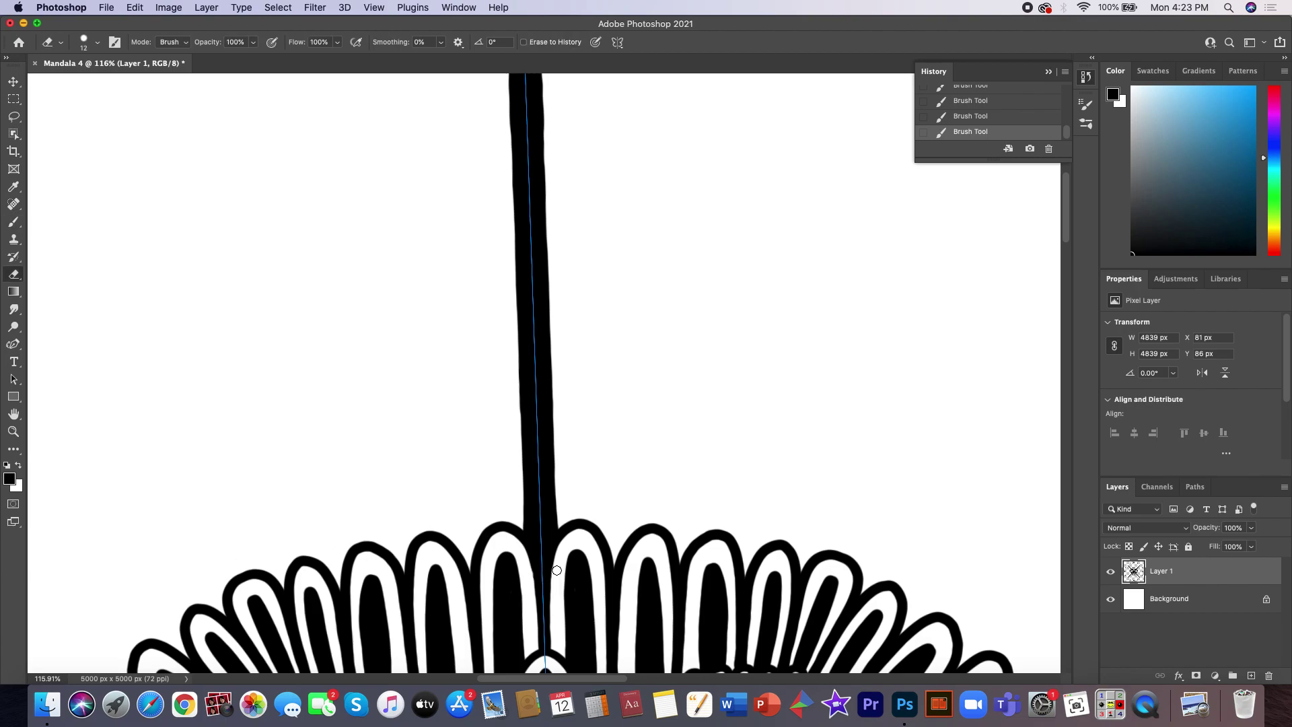
drag(559, 559, 561, 546)
- With the brush, retouch two spots along the outer petal outline edge
scroll(561, 546, down, 5)
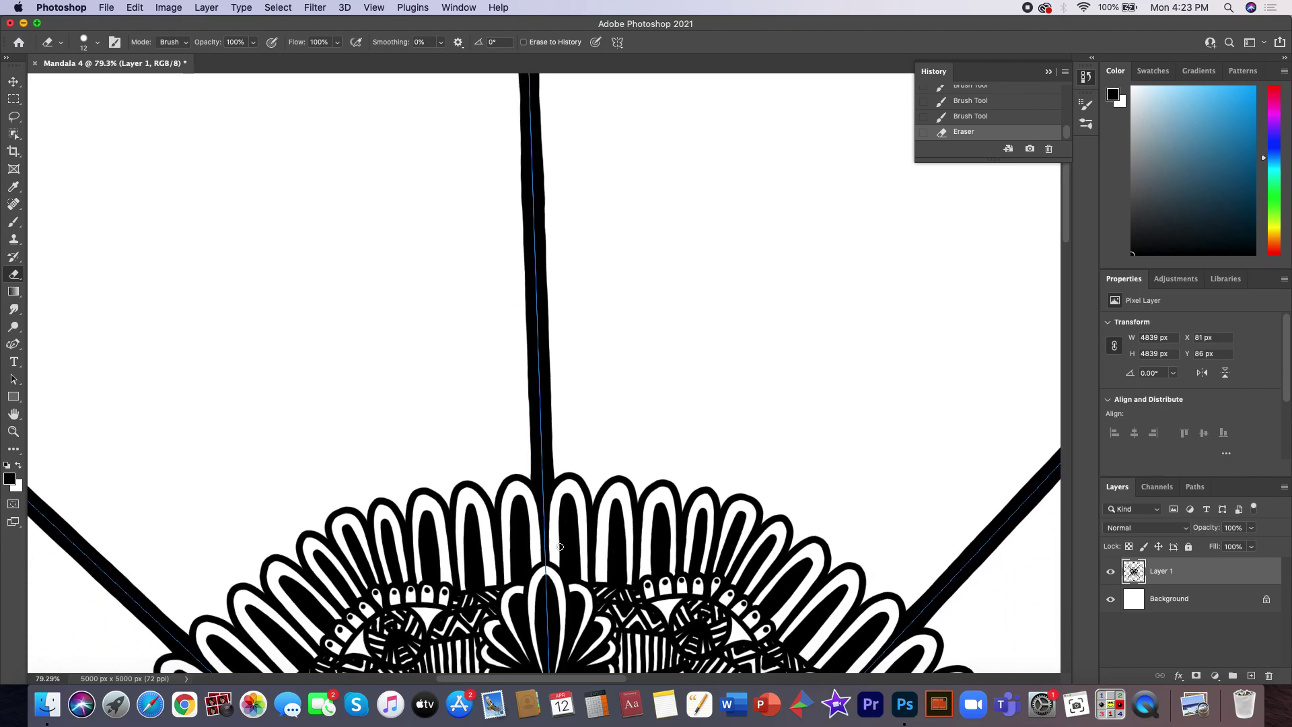
scroll(561, 546, down, 5)
scroll(560, 546, up, 10)
scroll(559, 546, right, 5)
scroll(559, 546, down, 3)
scroll(559, 547, down, 3)
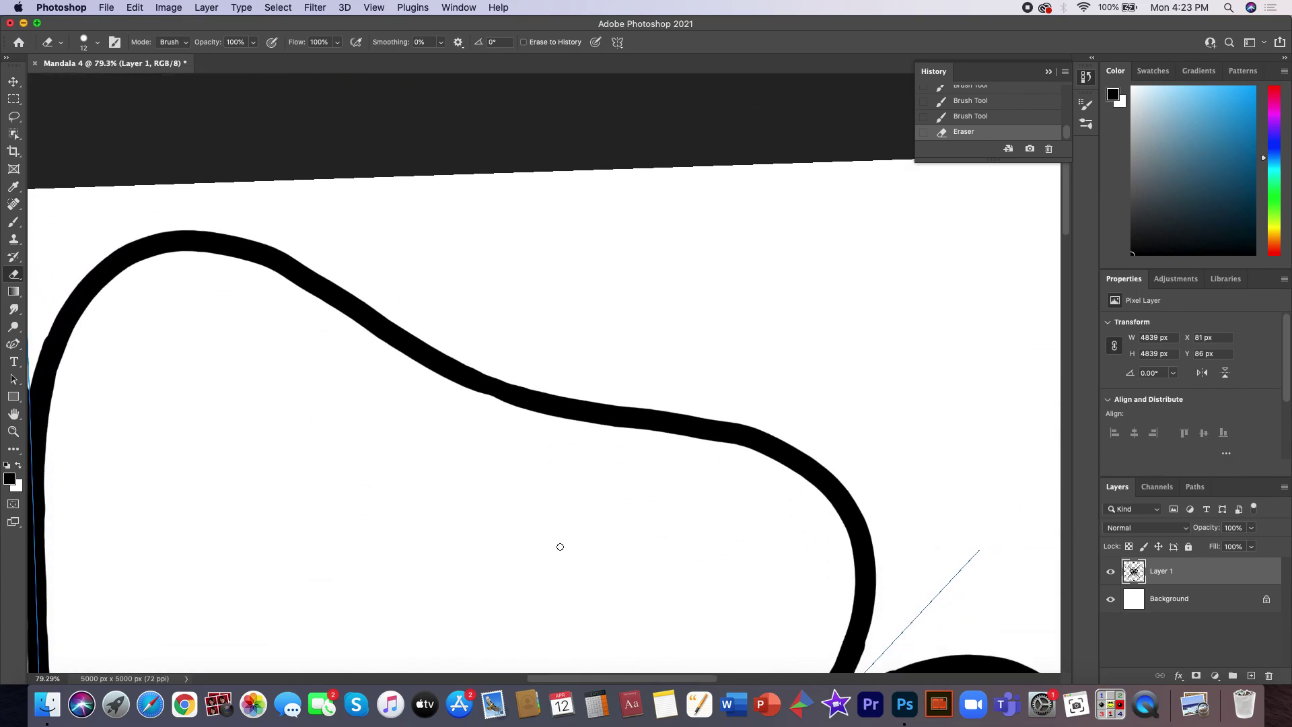
key(b)
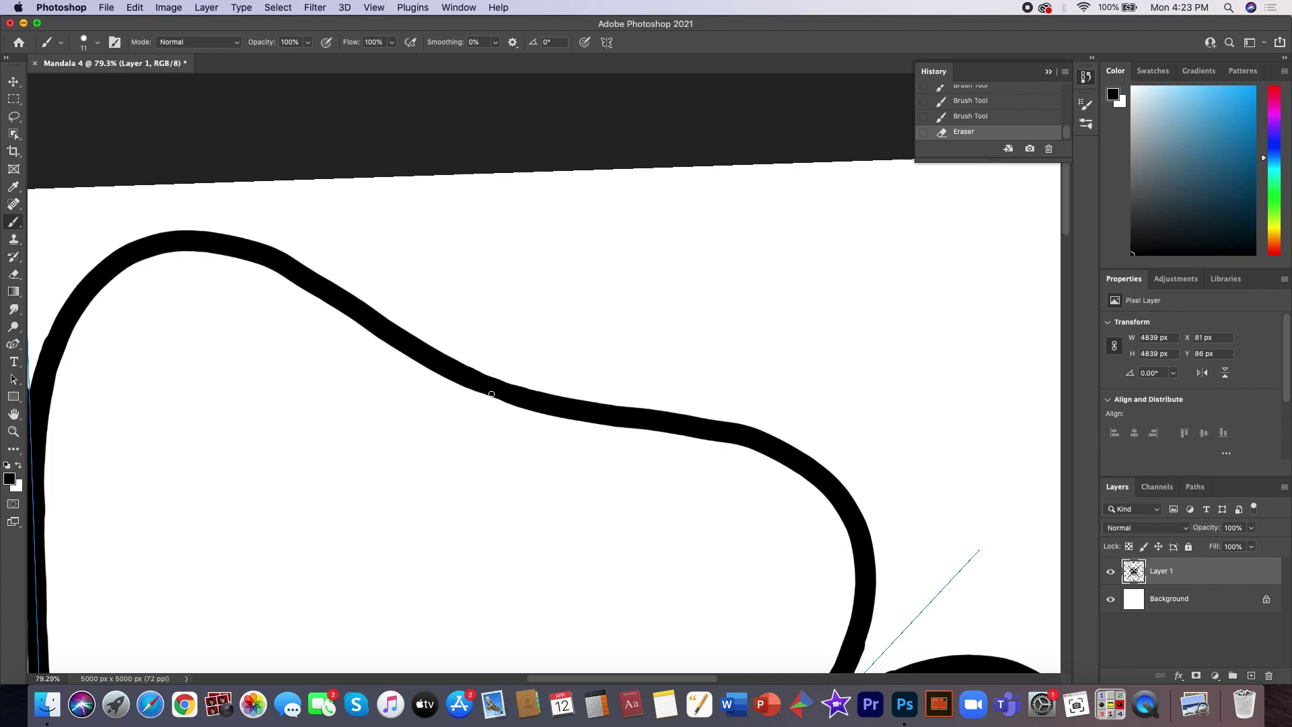
drag(514, 402, 536, 406)
drag(493, 395, 498, 393)
- Zoom out until the whole mandala is visible on screen
scroll(484, 382, down, 3)
scroll(484, 382, down, 3)
scroll(484, 382, down, 3)
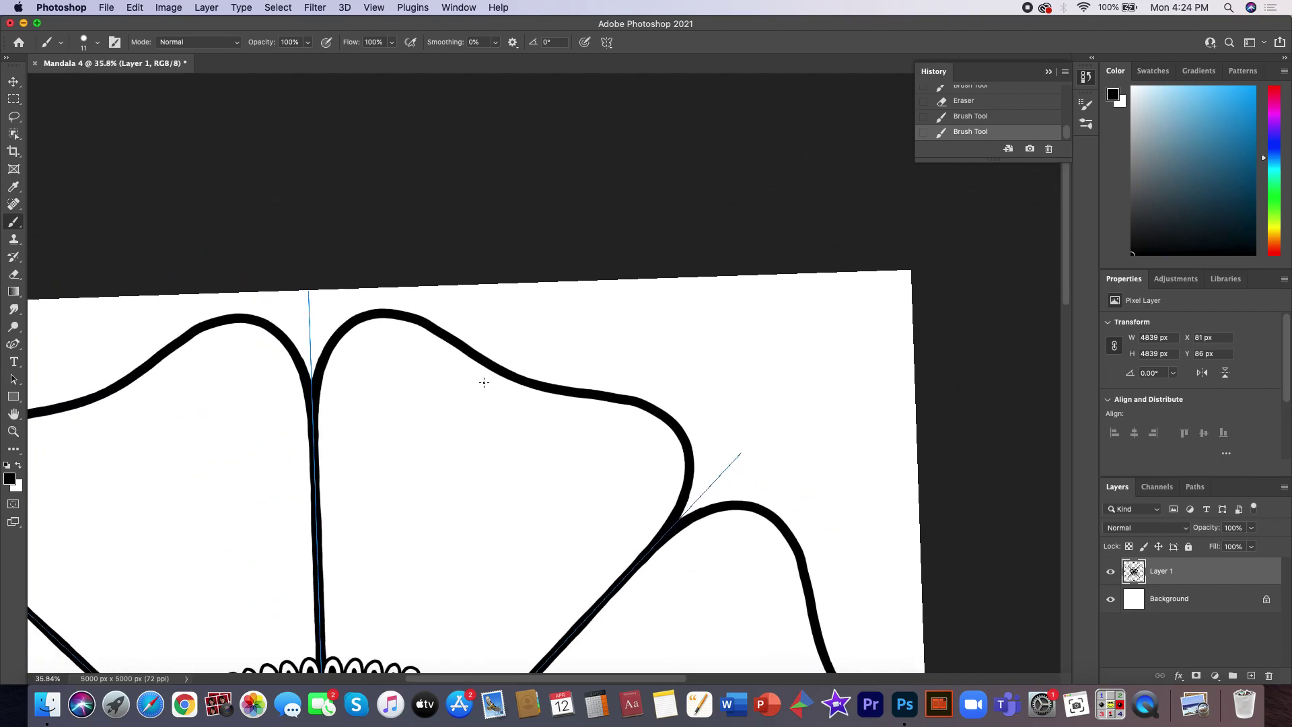
scroll(484, 383, down, 3)
scroll(484, 382, down, 2)
scroll(484, 382, down, 2)
scroll(484, 382, down, 2)
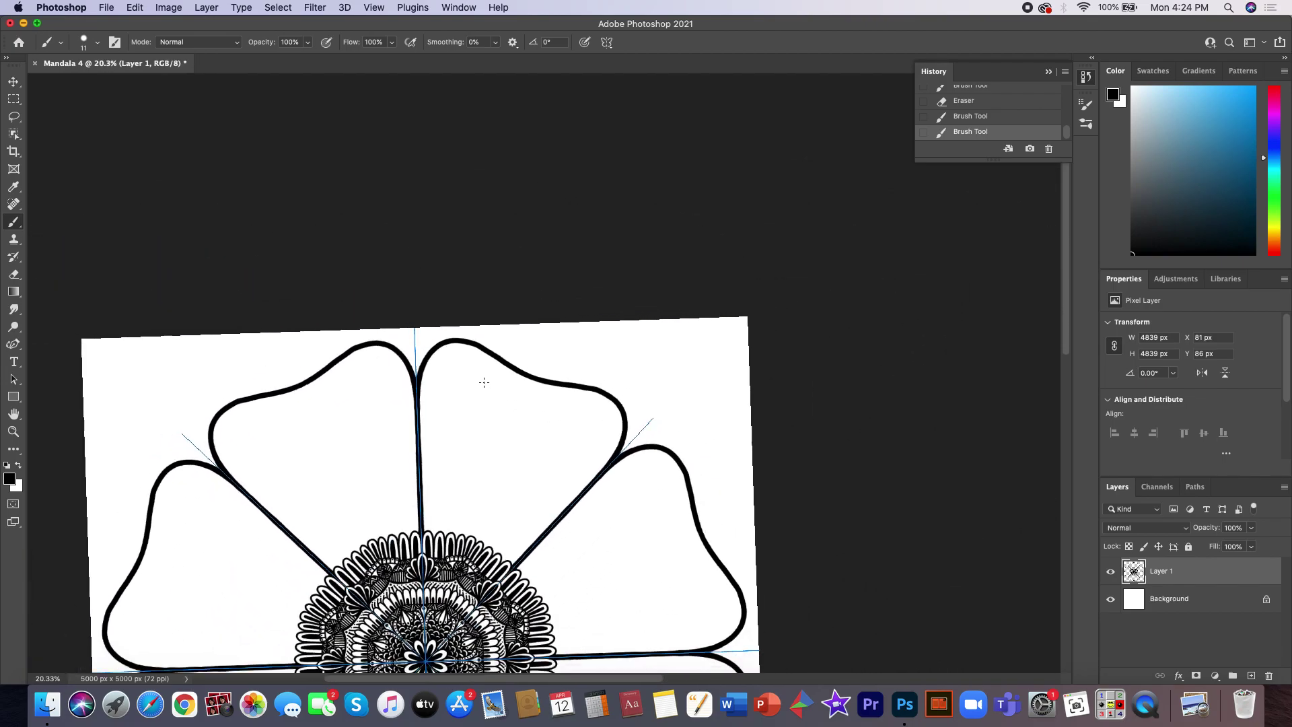
scroll(484, 382, down, 2)
scroll(484, 382, down, 2)
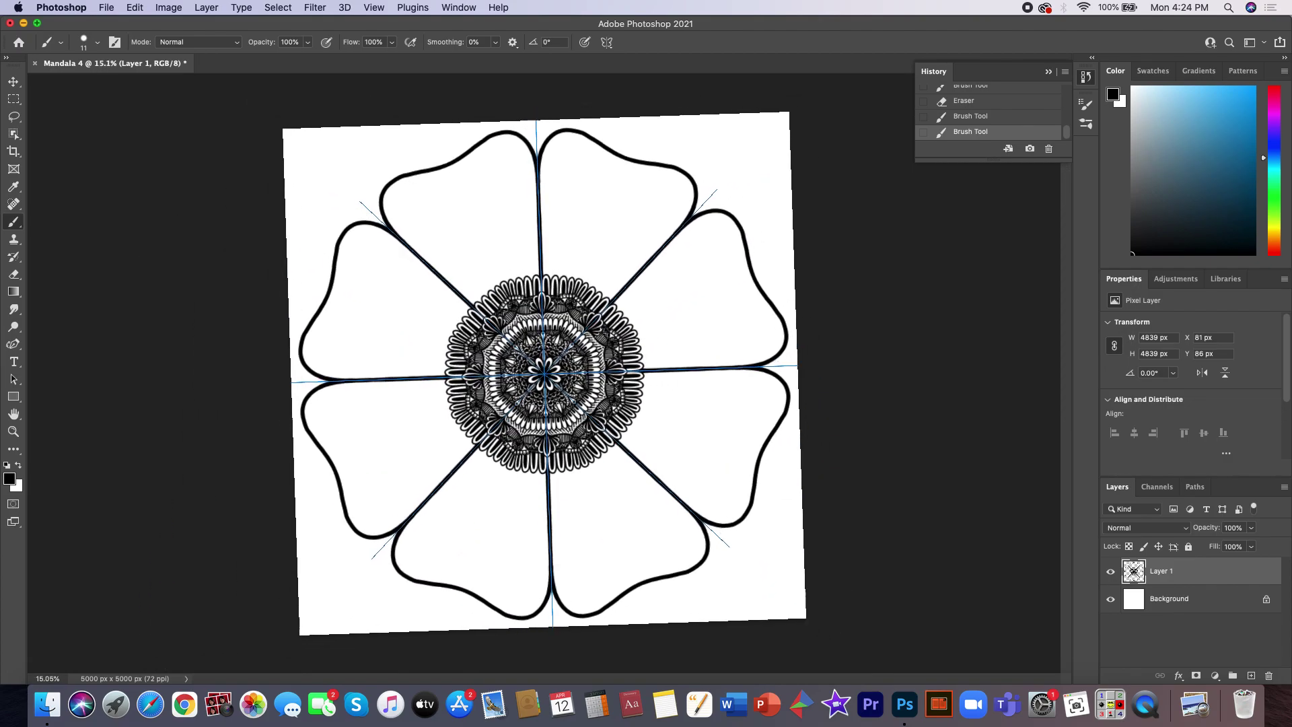
scroll(483, 382, down, 2)
scroll(538, 365, up, 1)
scroll(538, 365, up, 1)
scroll(538, 364, up, 1)
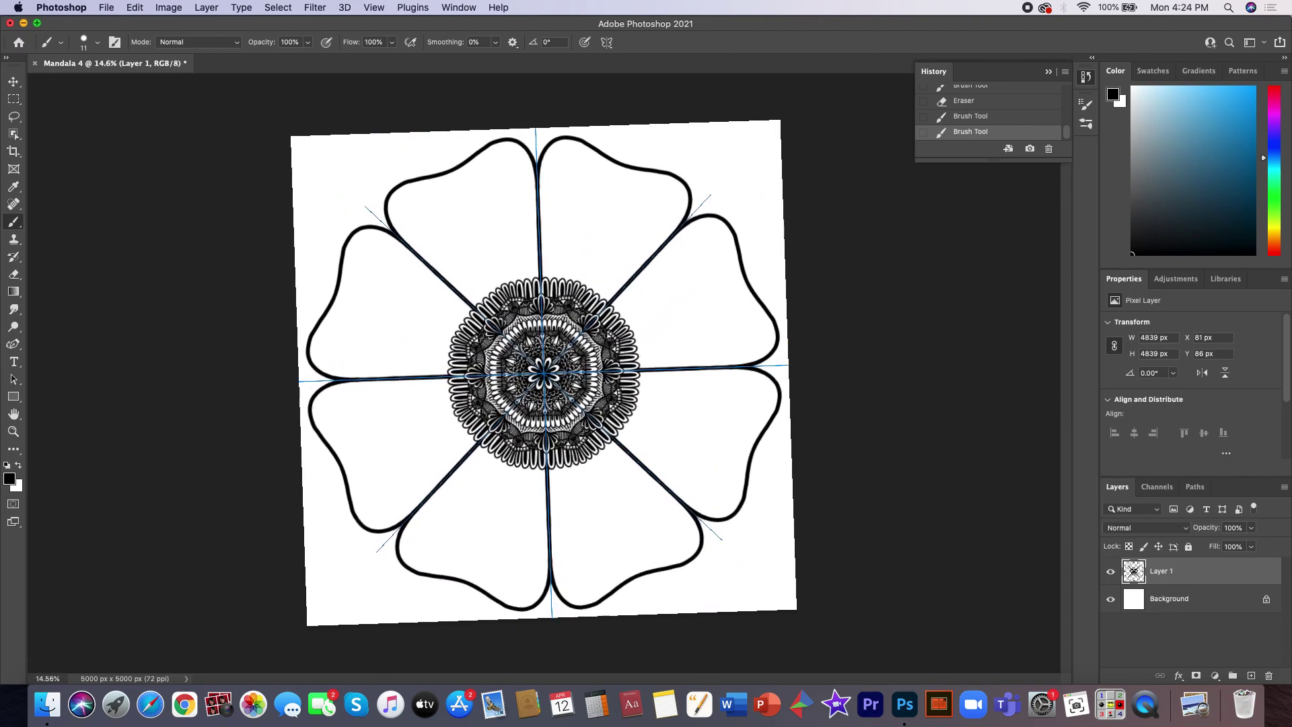
scroll(538, 365, up, 2)
scroll(544, 373, up, 1)
scroll(543, 373, up, 1)
scroll(544, 373, up, 1)
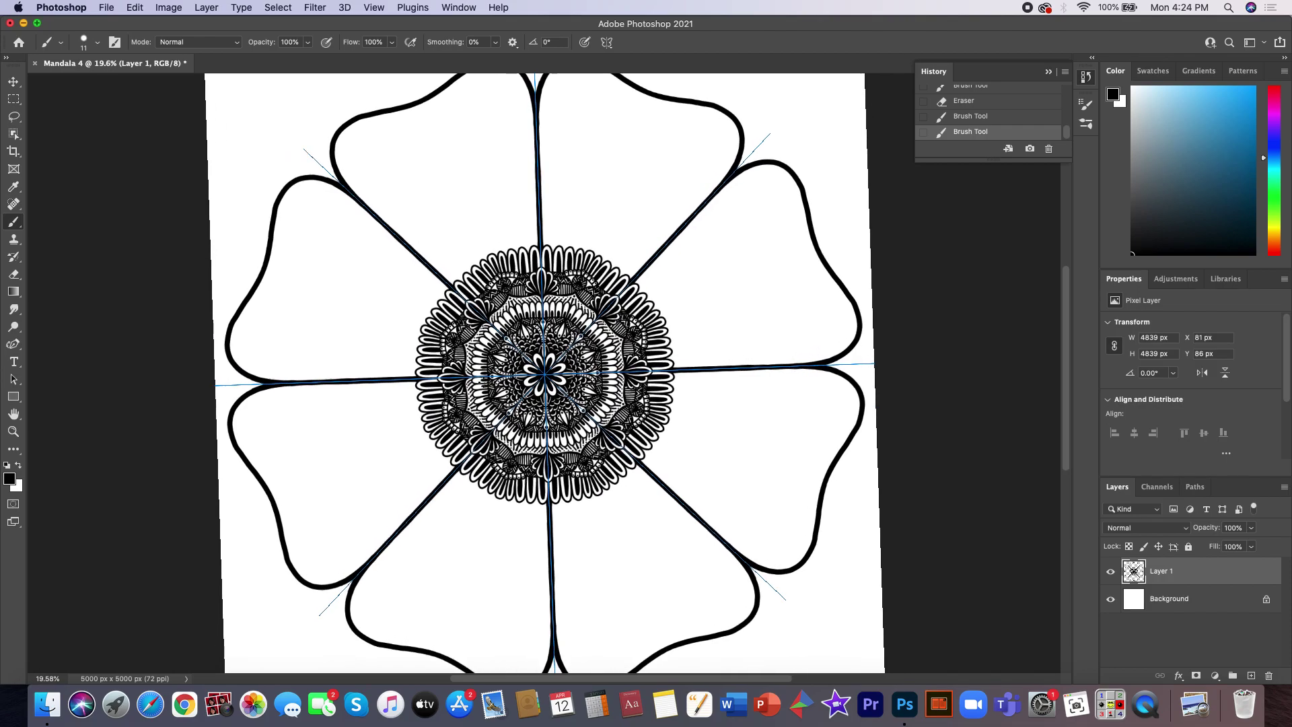
scroll(544, 373, up, 1)
scroll(544, 374, up, 1)
scroll(544, 374, up, 1)
scroll(544, 373, up, 1)
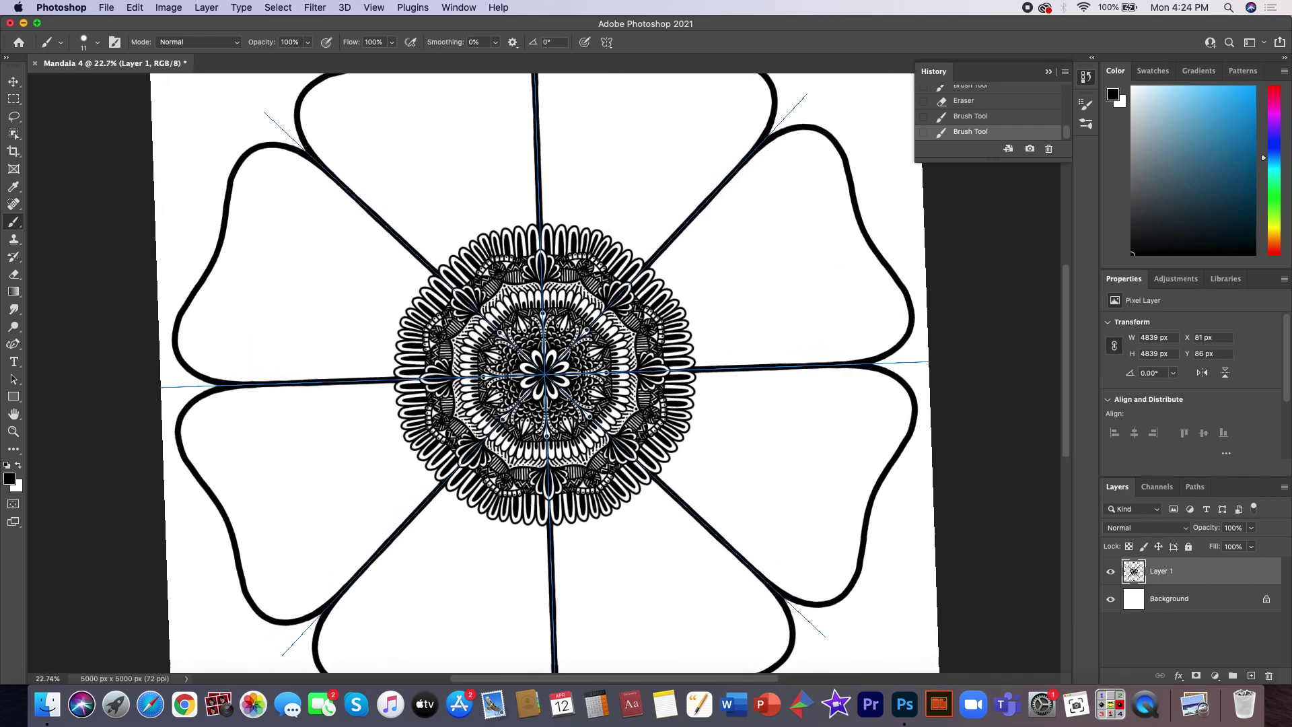
scroll(544, 373, up, 1)
scroll(544, 373, up, 1)
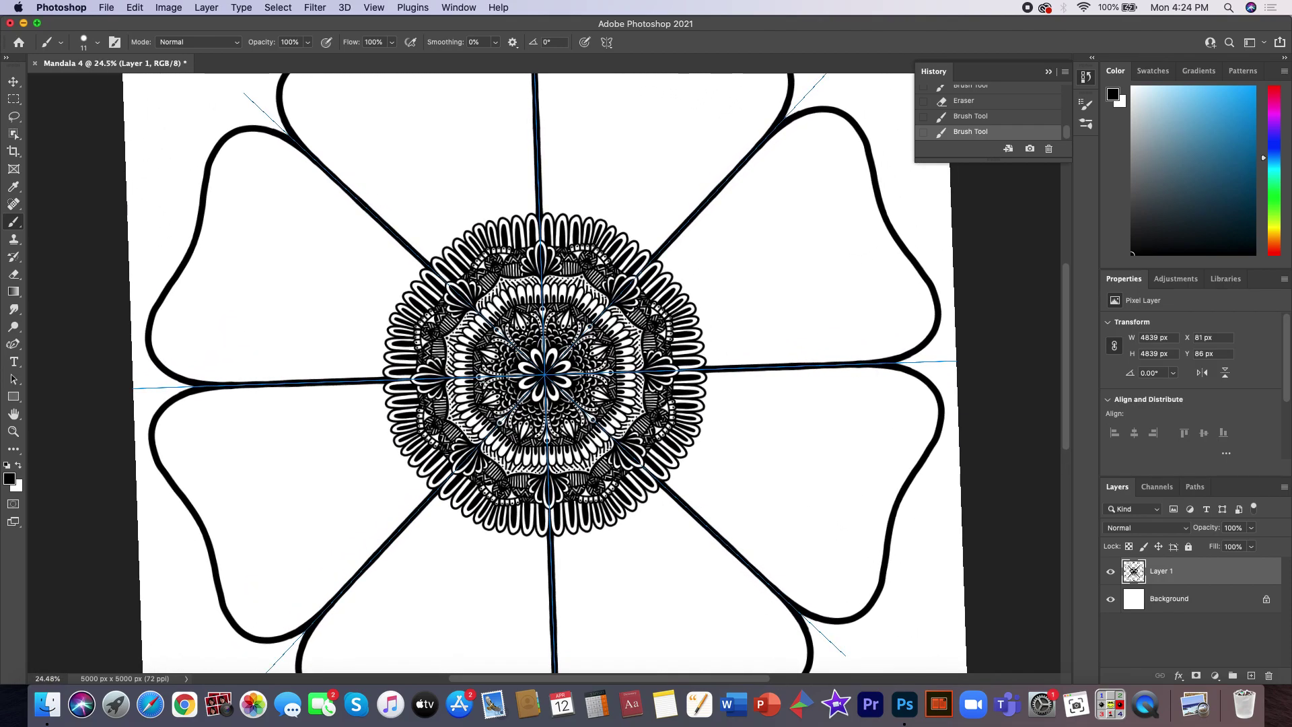
scroll(483, 382, up, 2)
scroll(484, 381, up, 1)
scroll(484, 382, up, 1)
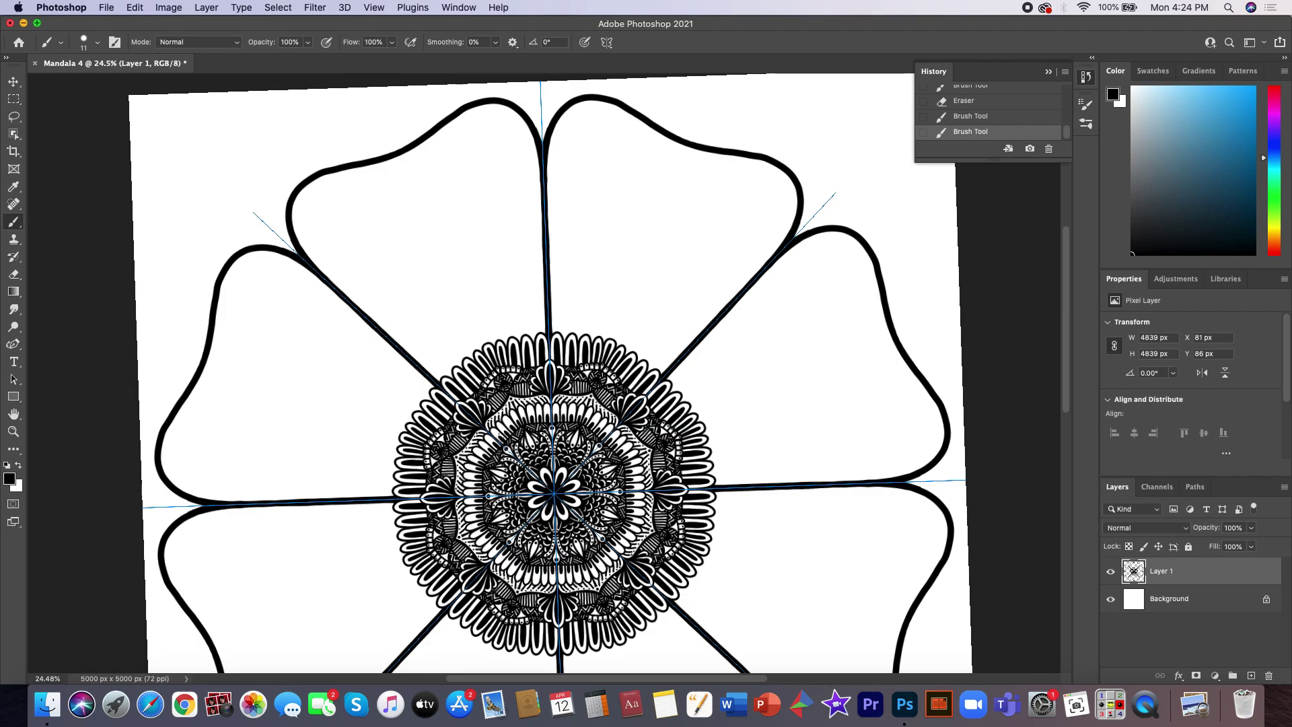
scroll(497, 434, up, 1)
scroll(496, 434, left, 1)
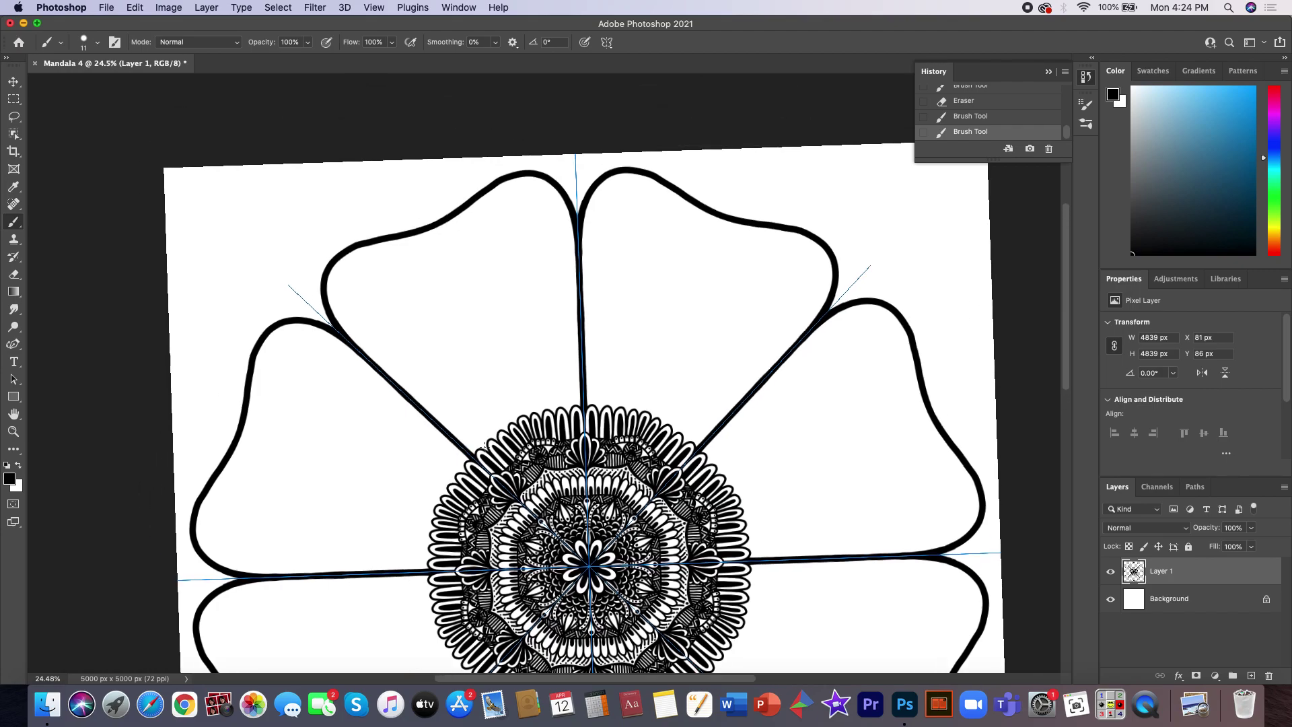
- Delete the last two Brush Tool states from the History panel
click(490, 454)
click(1048, 148)
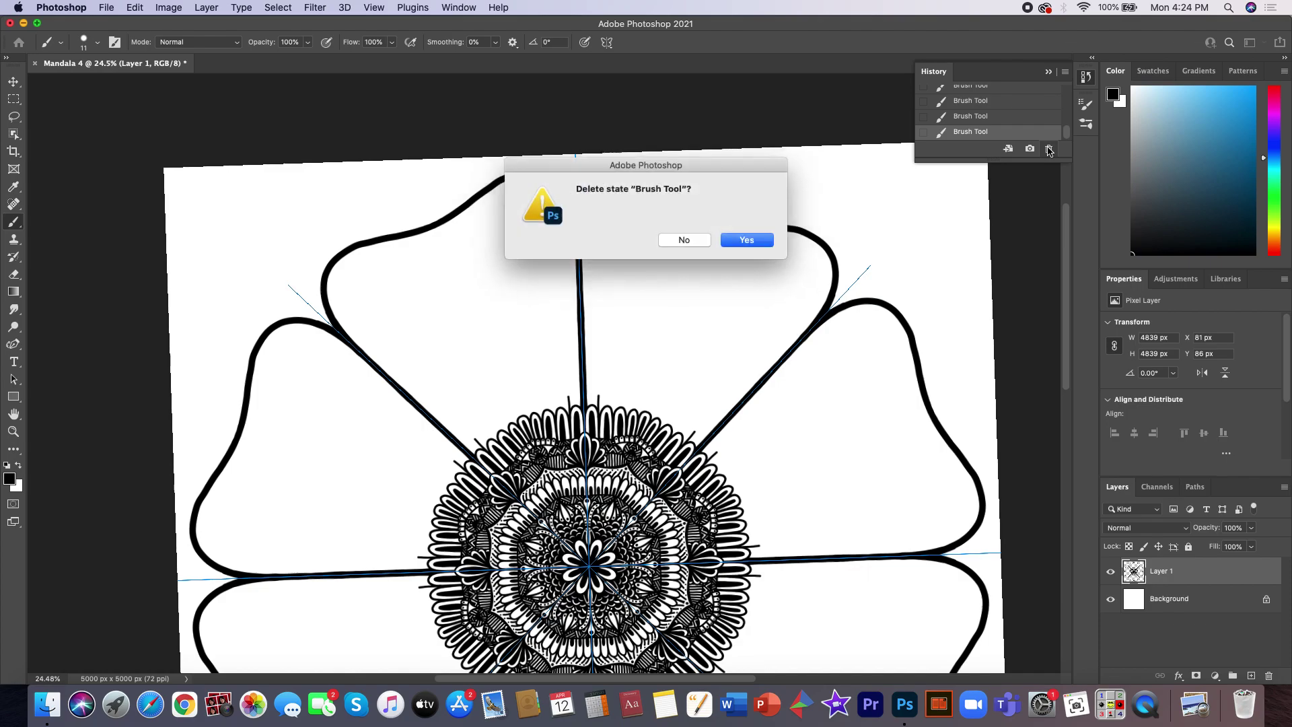
click(748, 236)
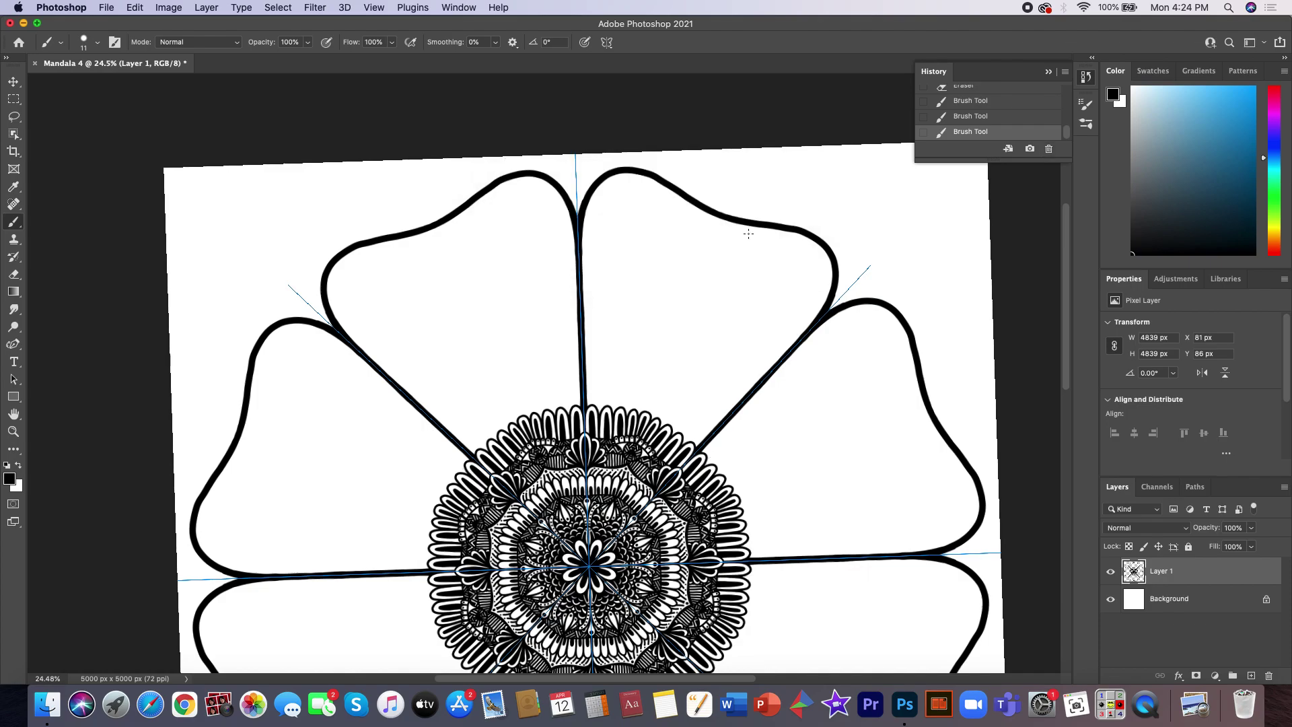
click(1048, 148)
click(750, 240)
- Discard a trial mirrored stroke from the centre and bring up the brush size picker
drag(479, 442, 436, 397)
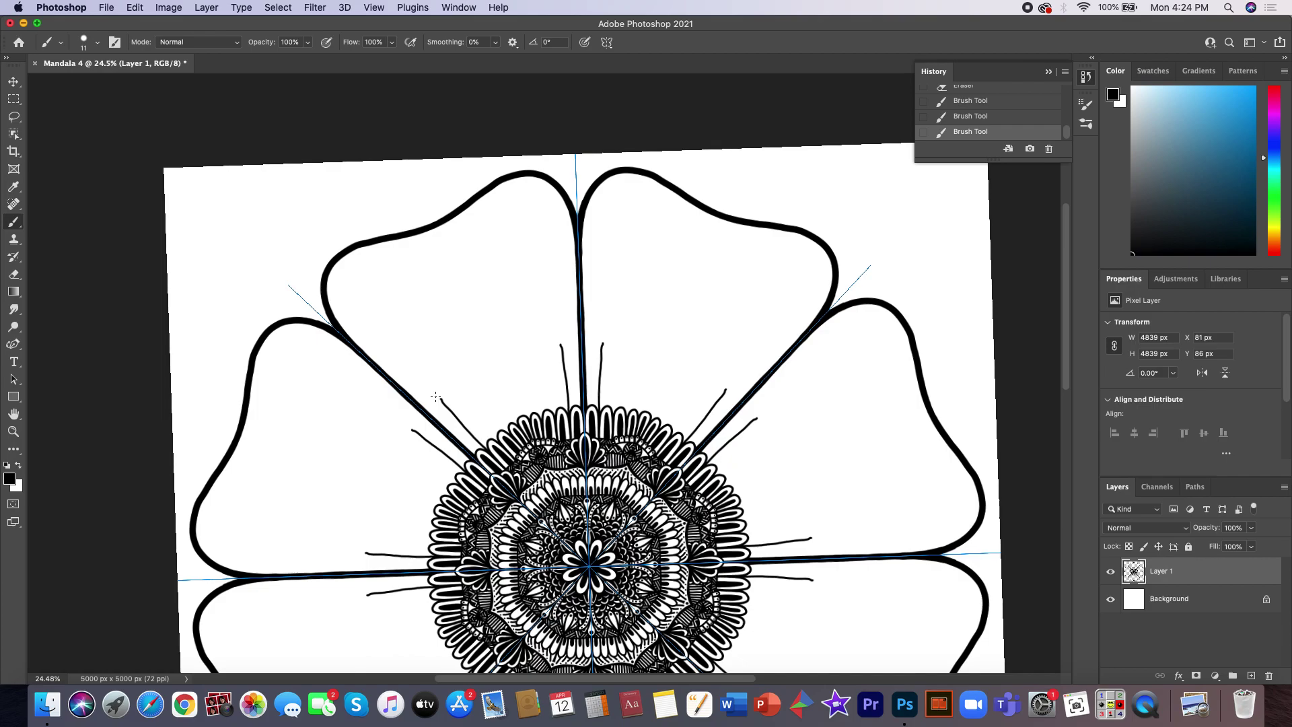
click(1048, 148)
click(757, 241)
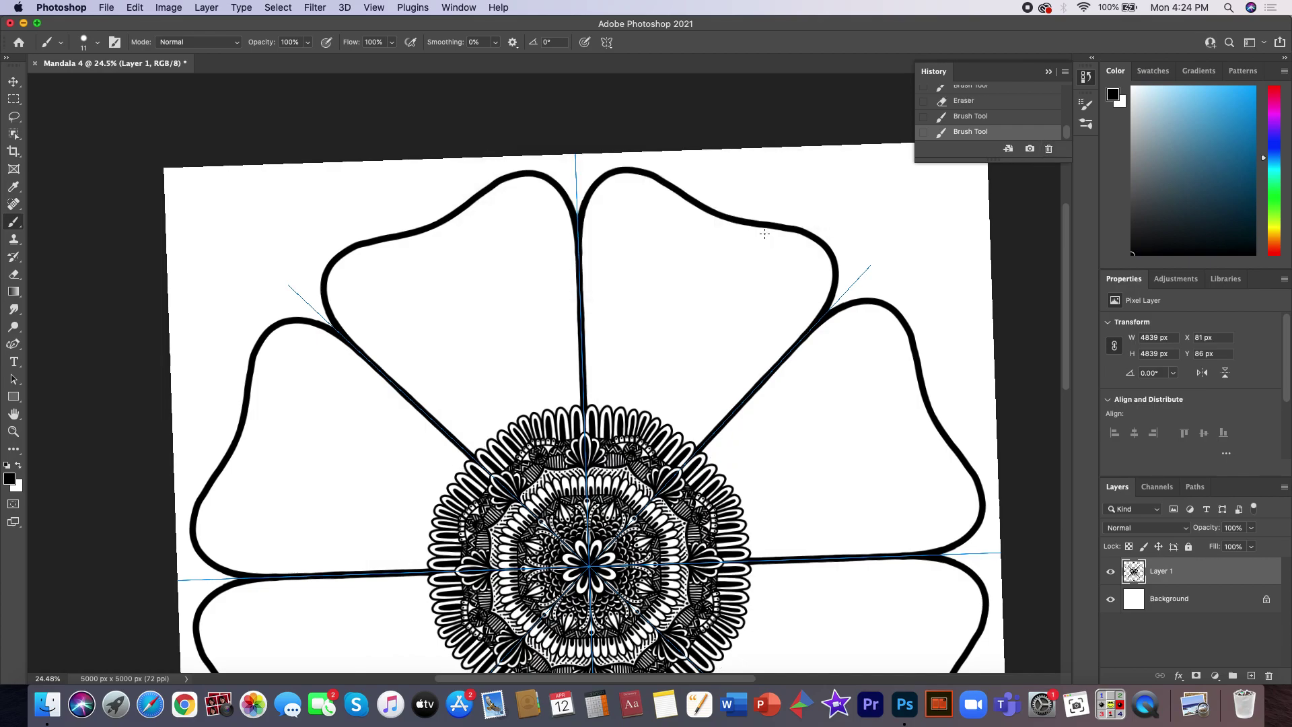
right_click(576, 356)
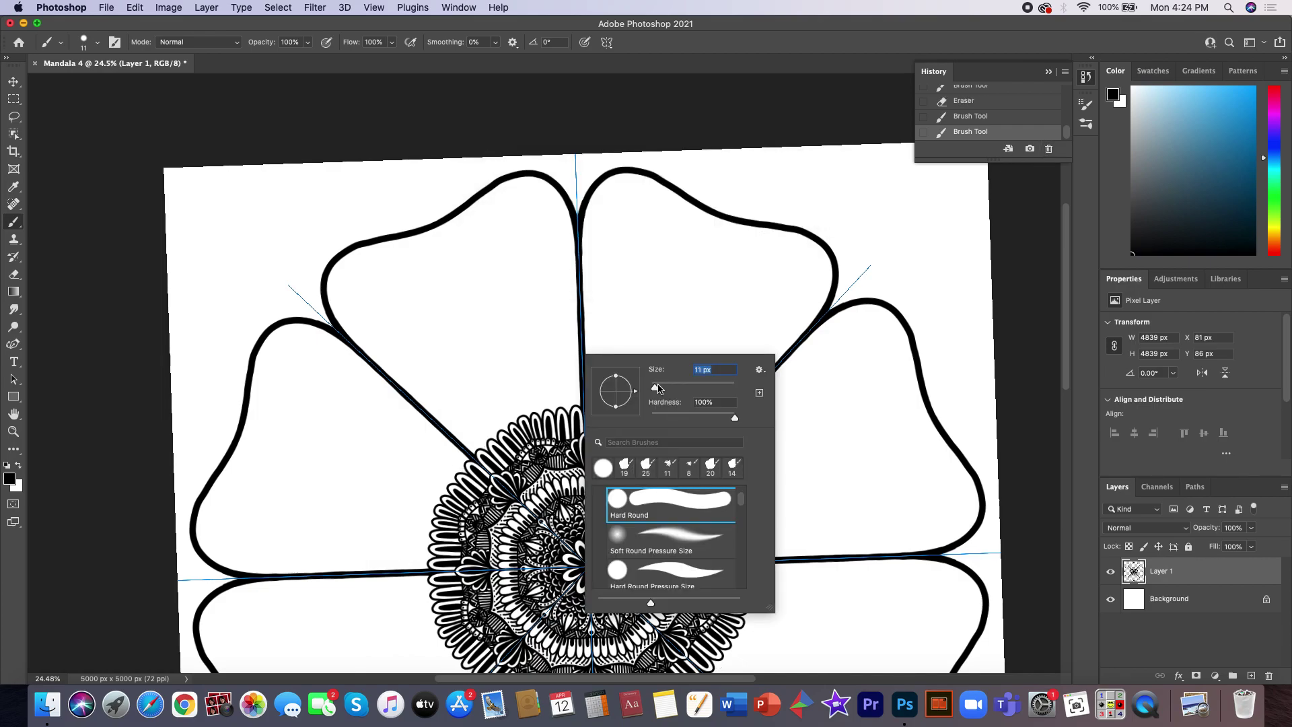
- Set the brush to 20 px and draw a mirrored inner outline inside each outer petal
drag(655, 389, 658, 389)
click(486, 448)
mouse_move(483, 447)
mouse_down()
mouse_move(391, 350)
mouse_move(381, 261)
mouse_move(428, 251)
mouse_up()
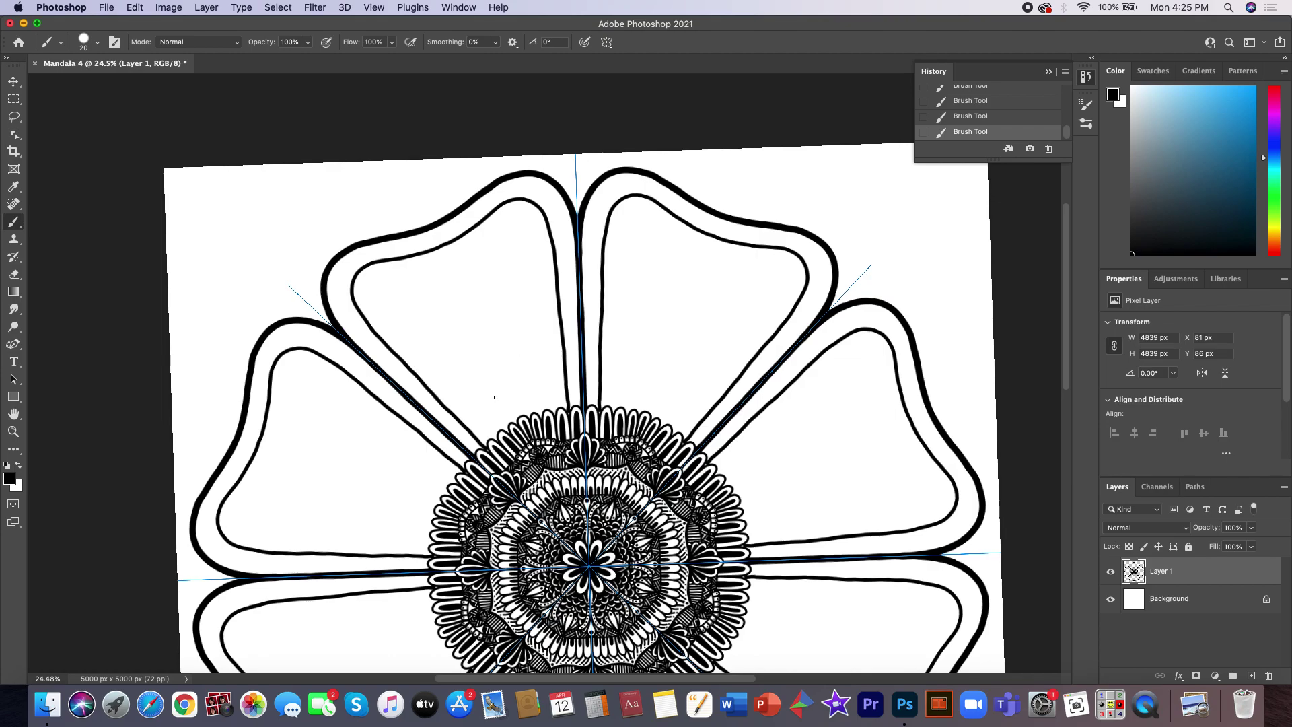
- Zoom in on the divider bands and make the brush slightly smaller
scroll(495, 397, up, 2)
scroll(496, 397, up, 2)
scroll(495, 397, up, 2)
scroll(495, 397, up, 2)
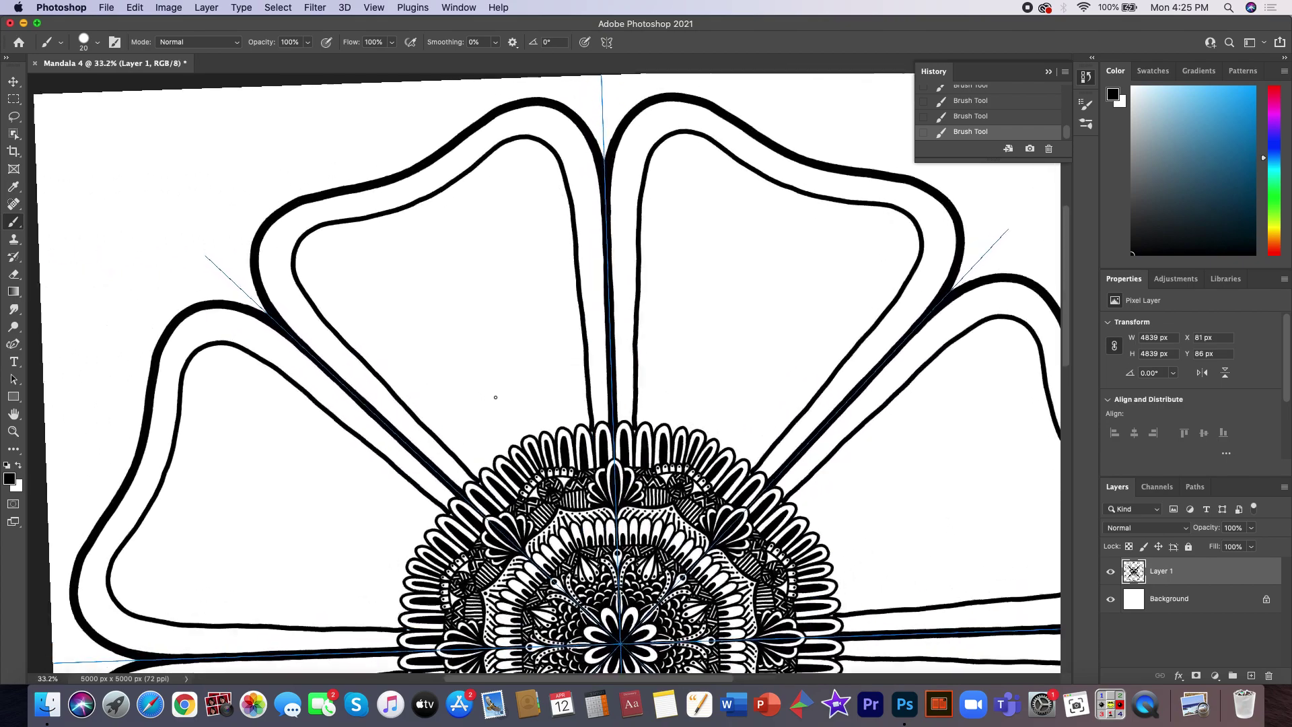
scroll(495, 397, up, 2)
scroll(495, 397, up, 2)
scroll(495, 397, up, 2)
scroll(495, 397, up, 2)
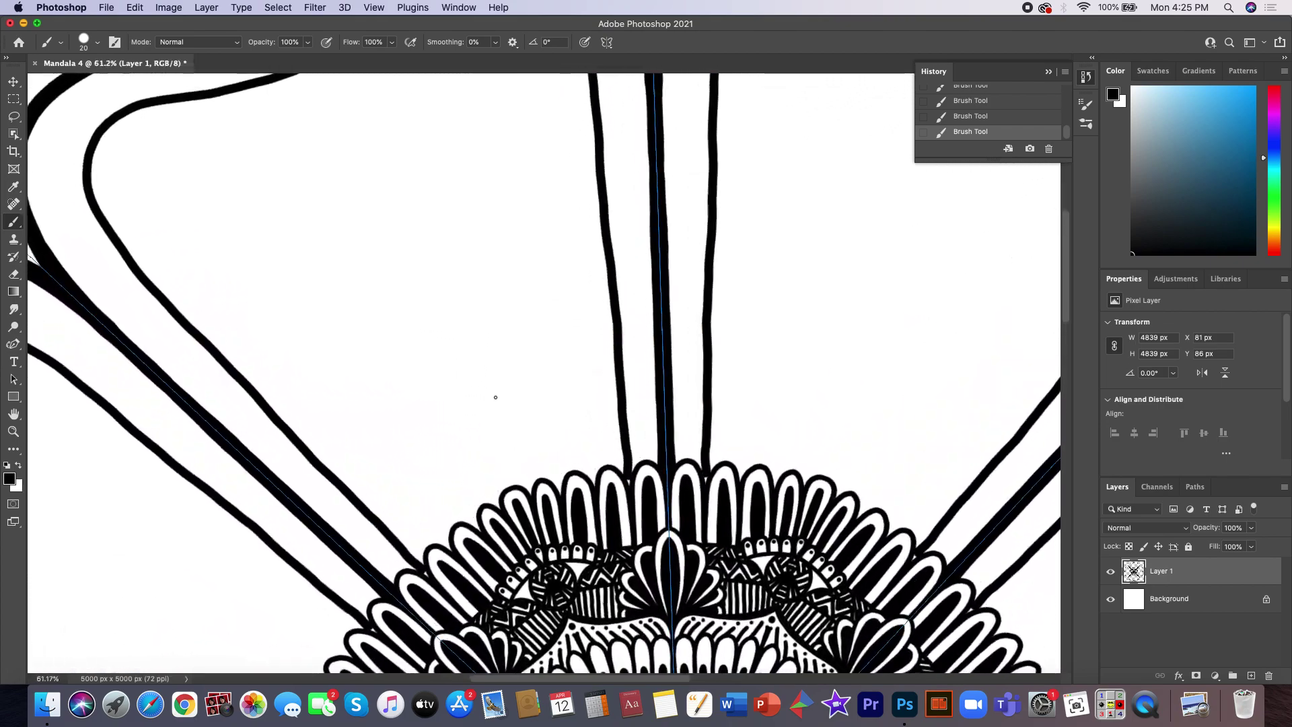
scroll(495, 396, up, 2)
scroll(495, 396, up, 2)
scroll(495, 397, up, 2)
scroll(495, 397, up, 2)
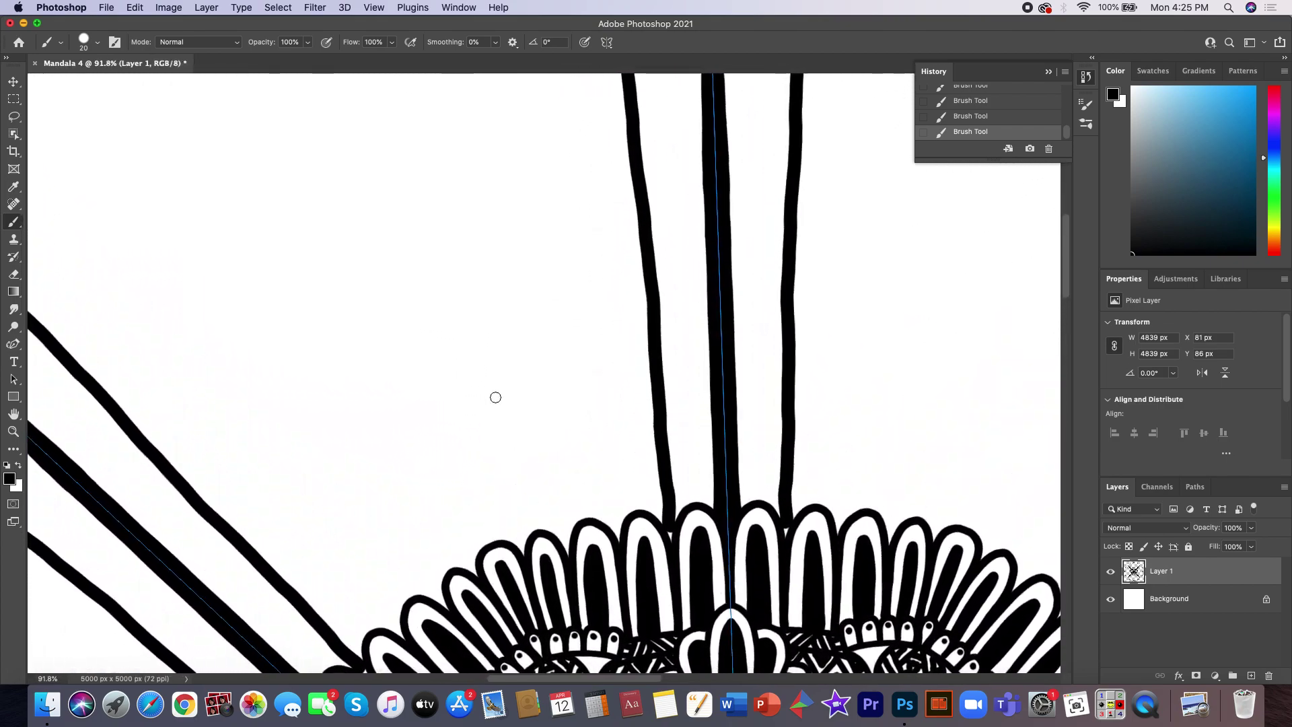
scroll(496, 417, up, 2)
scroll(499, 438, up, 2)
scroll(491, 461, up, 1)
scroll(492, 464, up, 2)
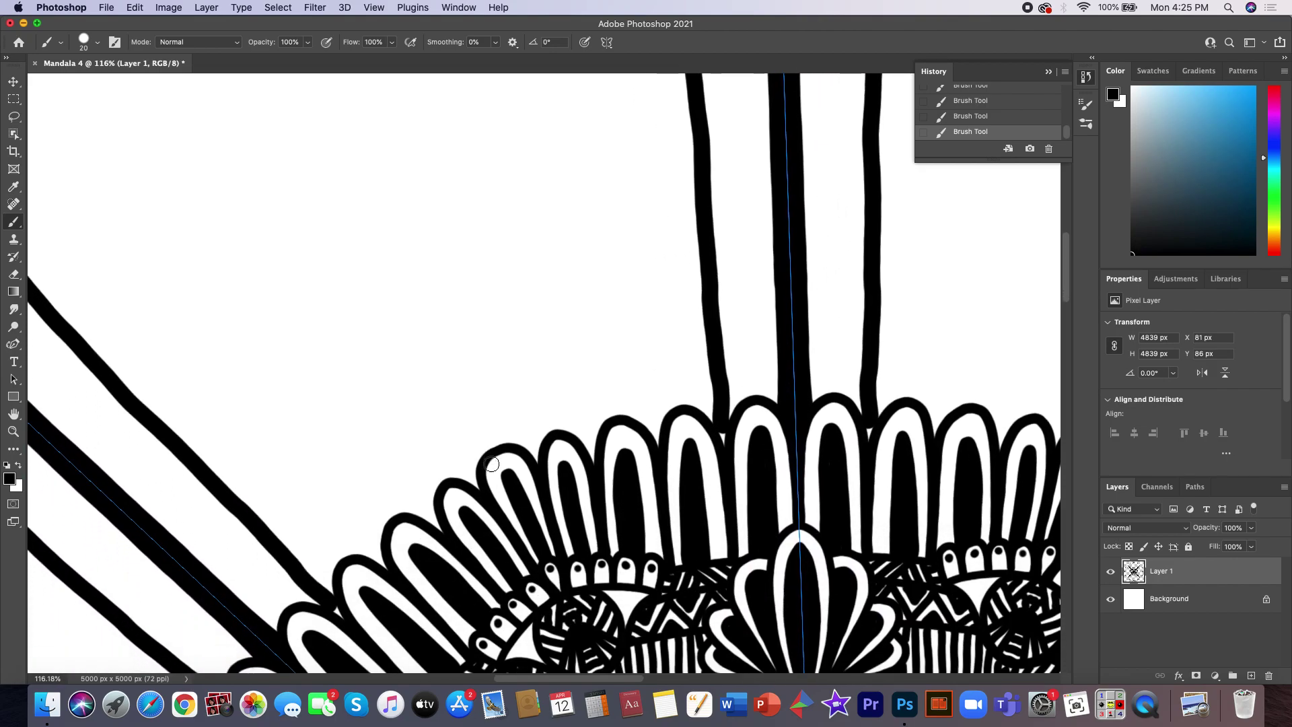
scroll(492, 464, down, 2)
scroll(492, 464, left, 2)
scroll(492, 464, down, 2)
scroll(492, 465, left, 2)
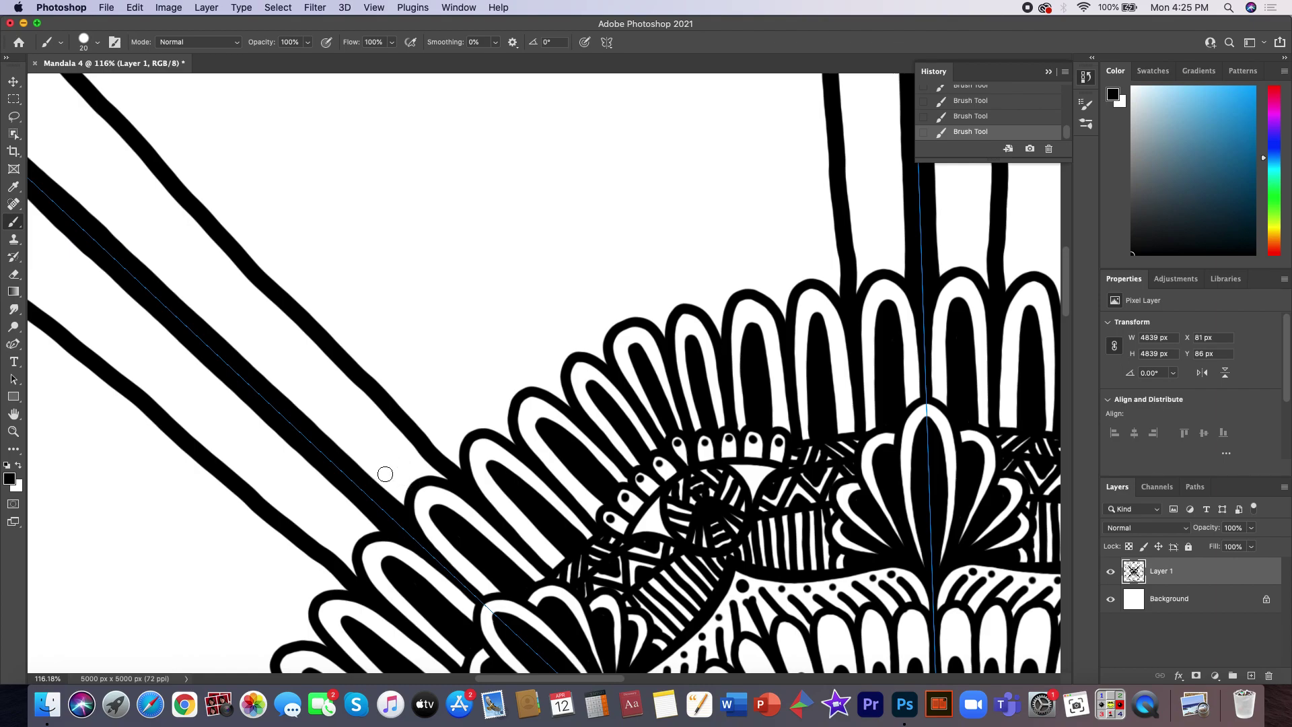
right_click(387, 474)
drag(469, 457, 467, 460)
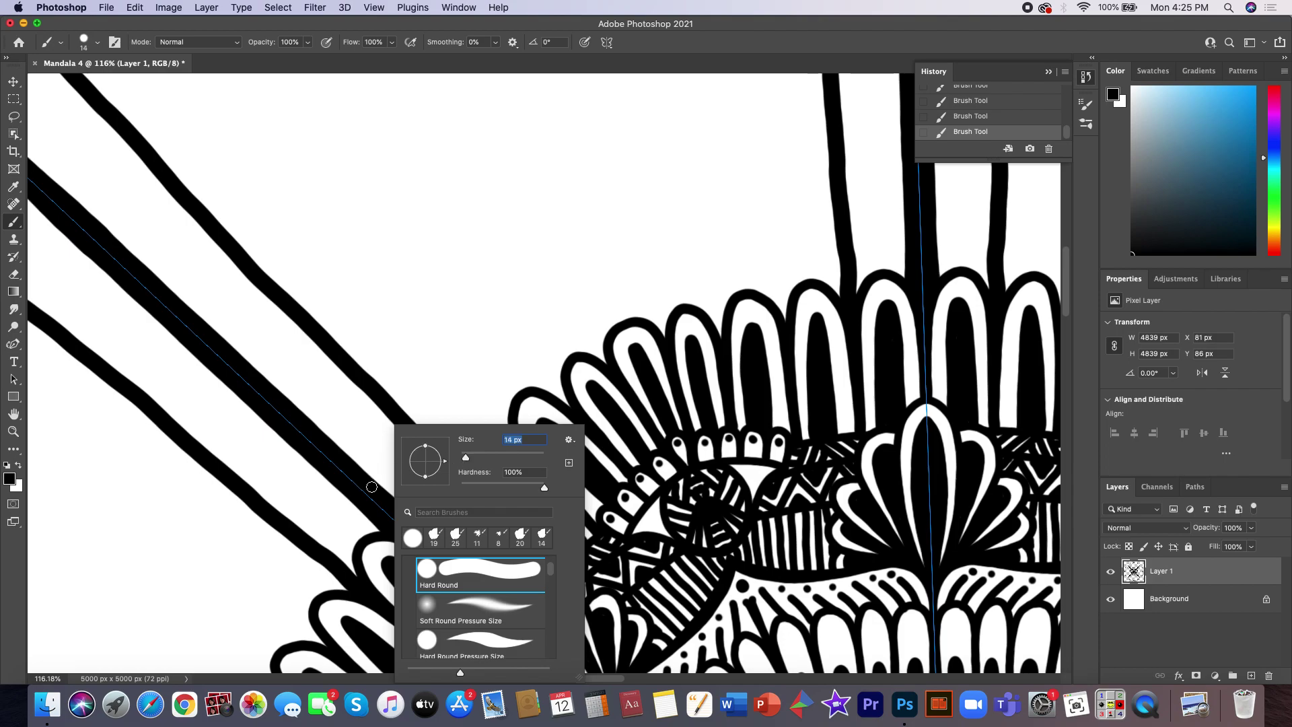
key(Return)
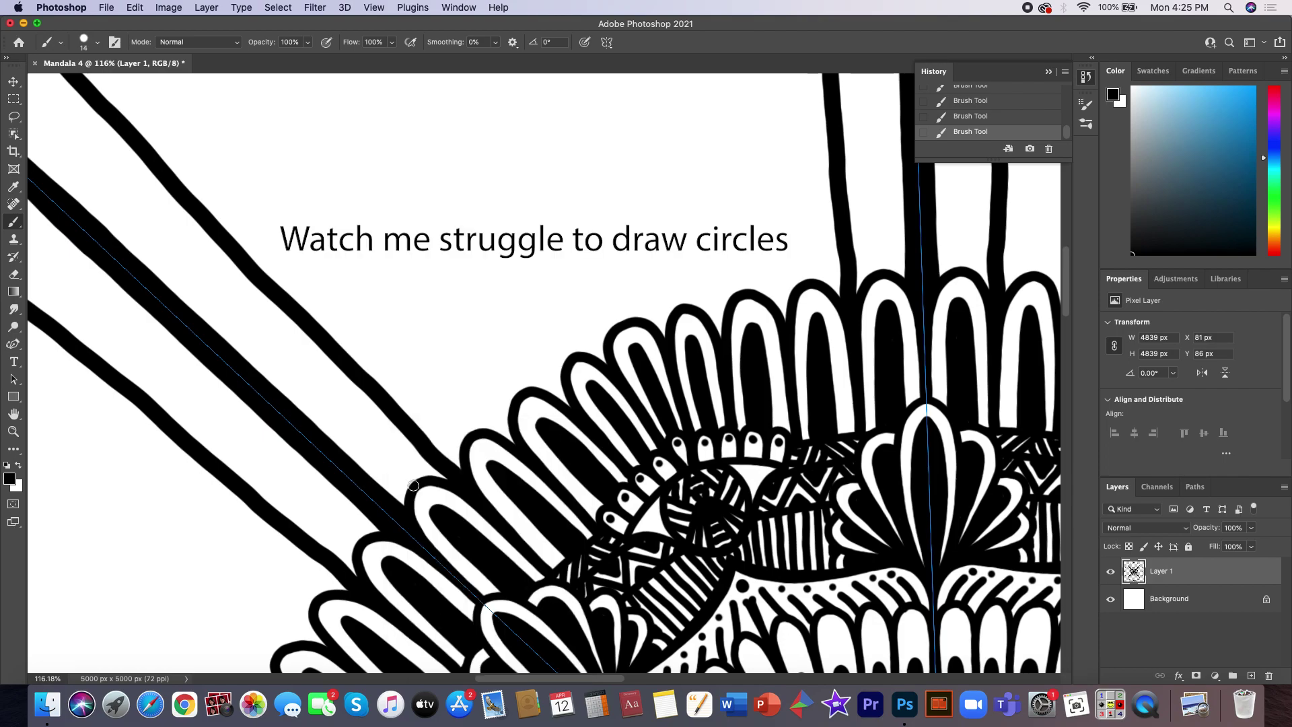
- Draw three mirrored small circles stacked along the diagonal and vertical divider bands
mouse_move(413, 485)
mouse_down()
mouse_move(384, 427)
mouse_move(361, 464)
mouse_move(380, 494)
mouse_move(410, 486)
mouse_move(423, 456)
mouse_move(441, 474)
mouse_move(401, 500)
mouse_up()
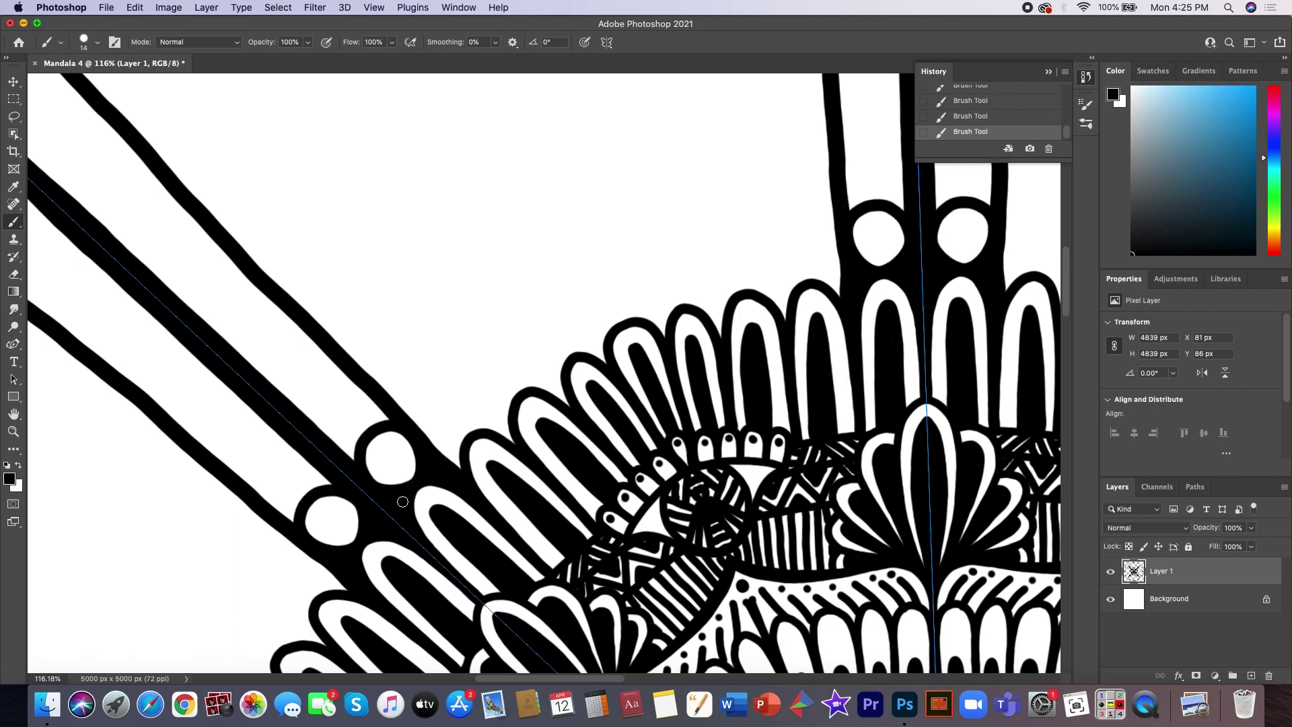
scroll(363, 431, up, 5)
mouse_move(807, 339)
mouse_down()
mouse_move(780, 304)
mouse_move(794, 272)
mouse_move(831, 281)
mouse_move(832, 333)
mouse_up()
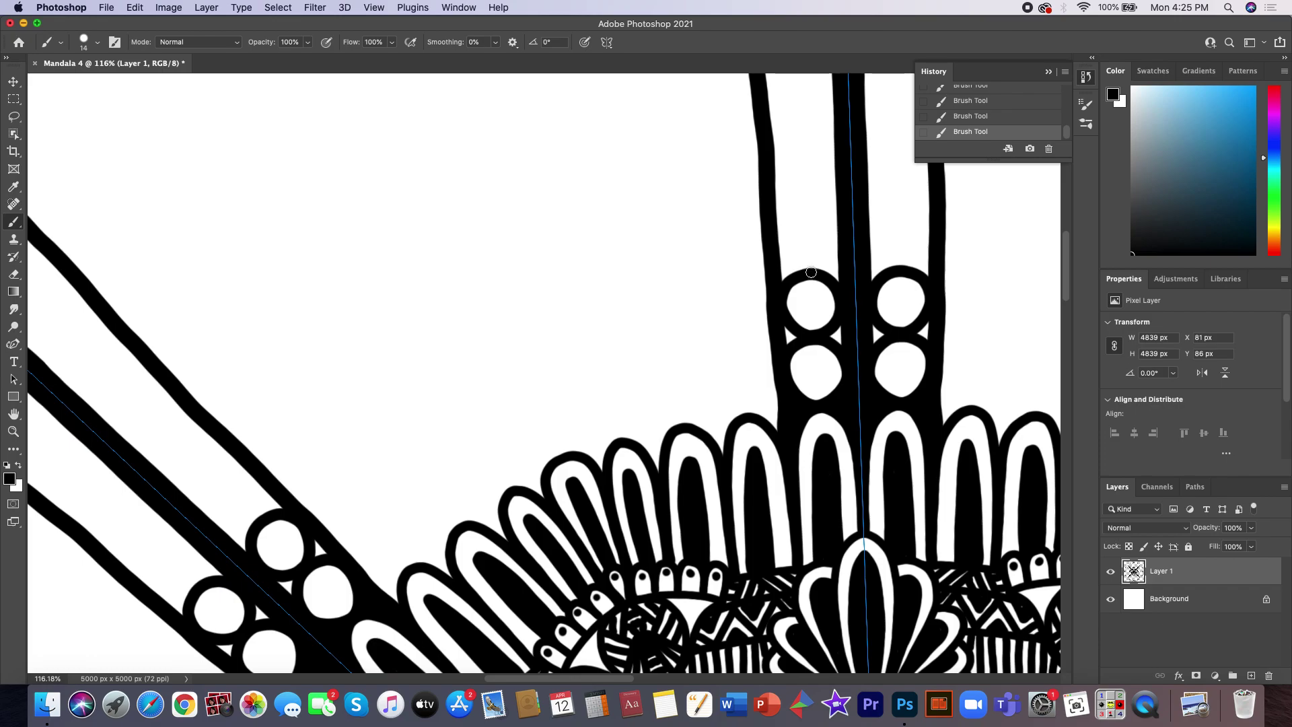
mouse_move(811, 272)
mouse_down()
mouse_move(775, 254)
mouse_move(770, 222)
mouse_move(811, 207)
mouse_move(838, 238)
mouse_move(820, 269)
mouse_move(794, 270)
mouse_move(776, 241)
mouse_move(797, 208)
mouse_move(837, 232)
mouse_move(824, 269)
mouse_move(782, 252)
mouse_up()
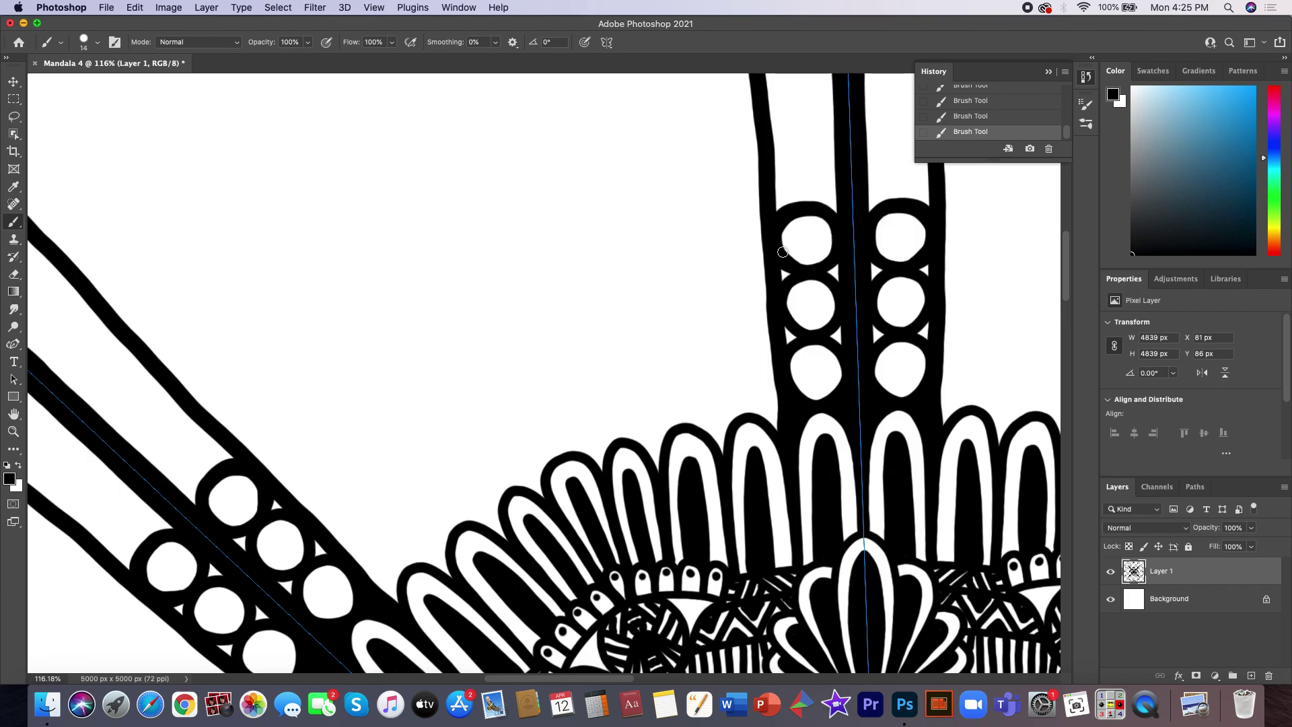
scroll(782, 251, up, 2)
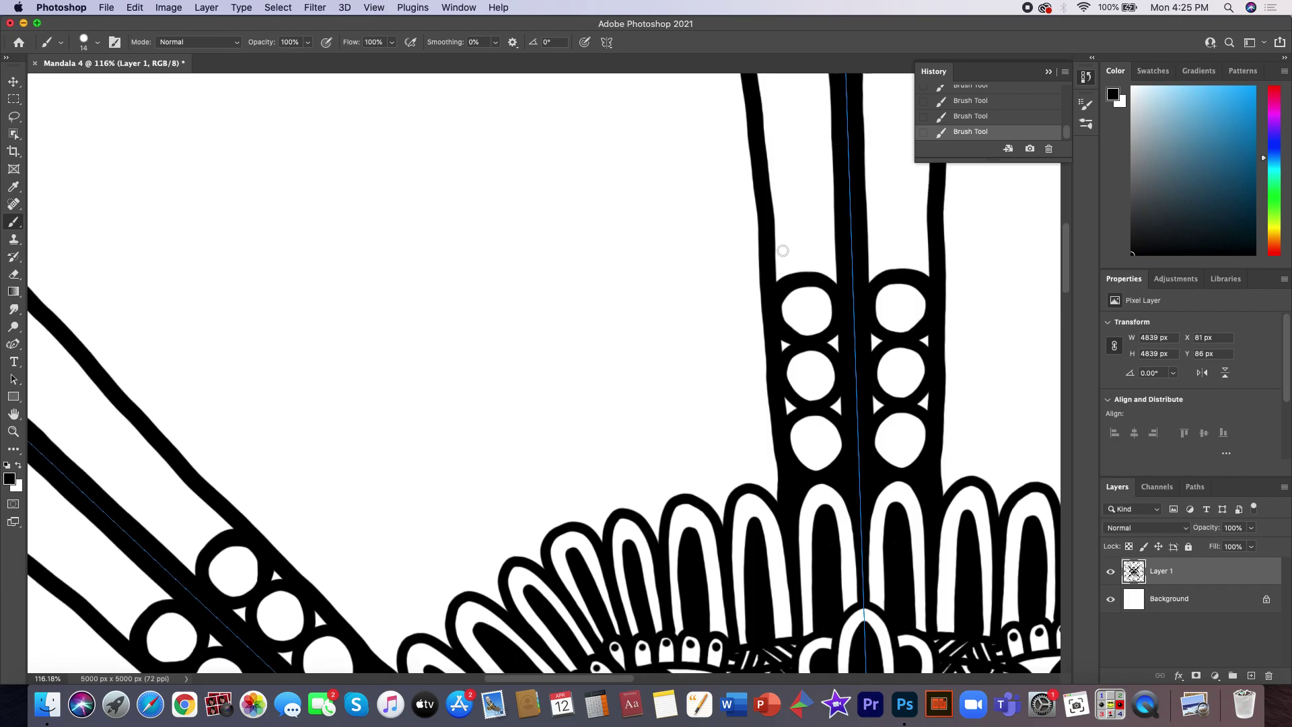
scroll(783, 250, up, 6)
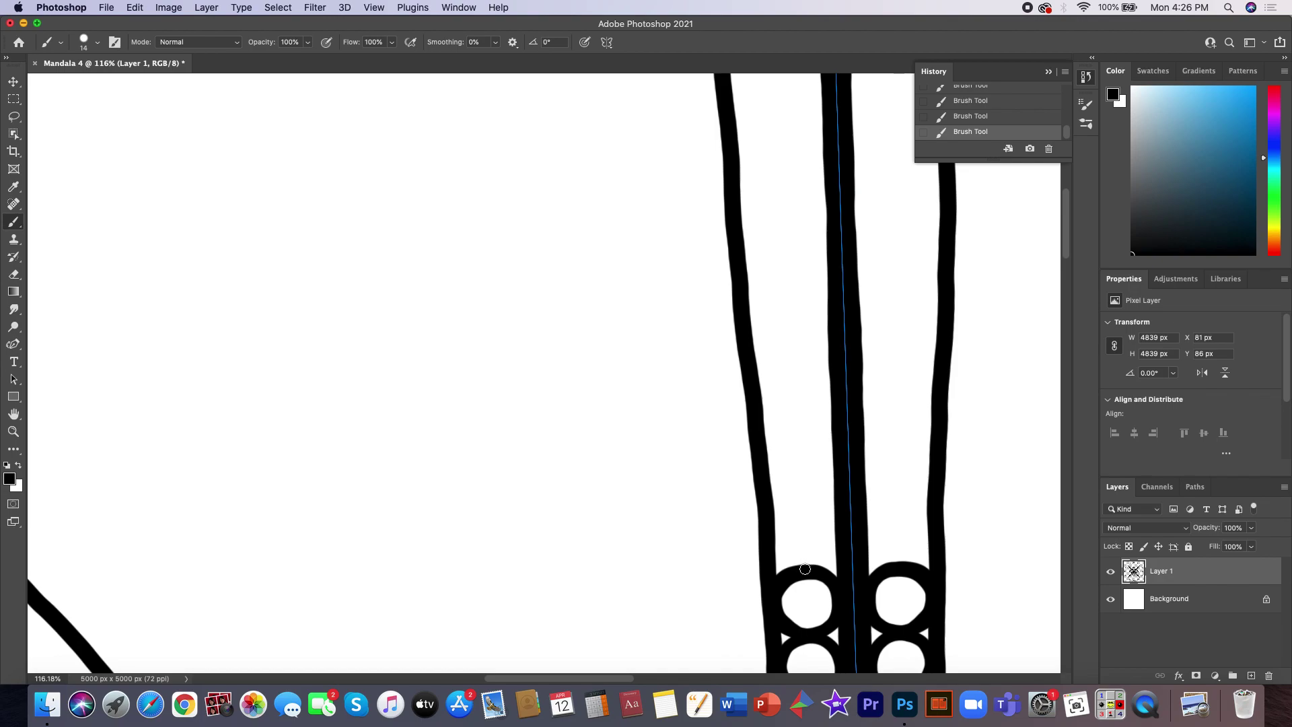
- Draw a circle above the top circle pair, then delete that stroke
mouse_move(808, 570)
mouse_down()
mouse_move(778, 535)
mouse_move(817, 499)
mouse_move(834, 548)
mouse_move(800, 549)
mouse_up()
click(1048, 148)
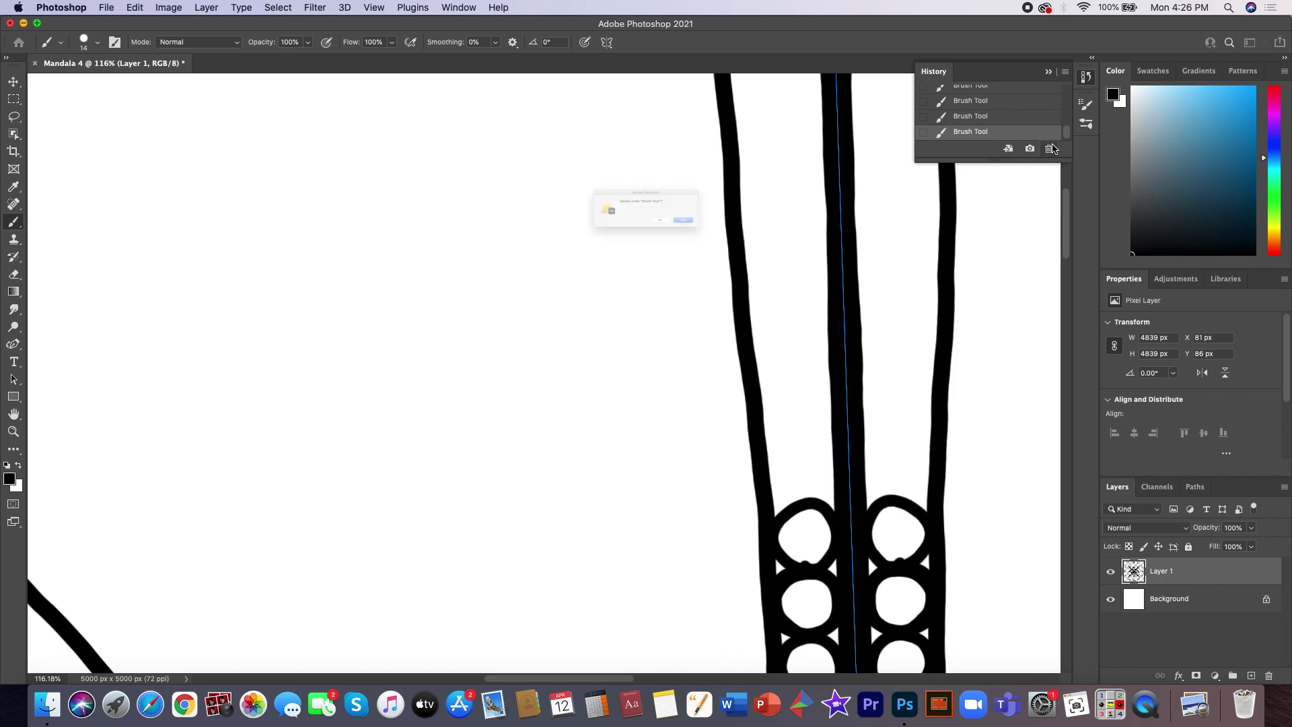
click(745, 239)
- Zoom out and rotate the canvas so the dot row runs horizontally
scroll(763, 227, down, 2)
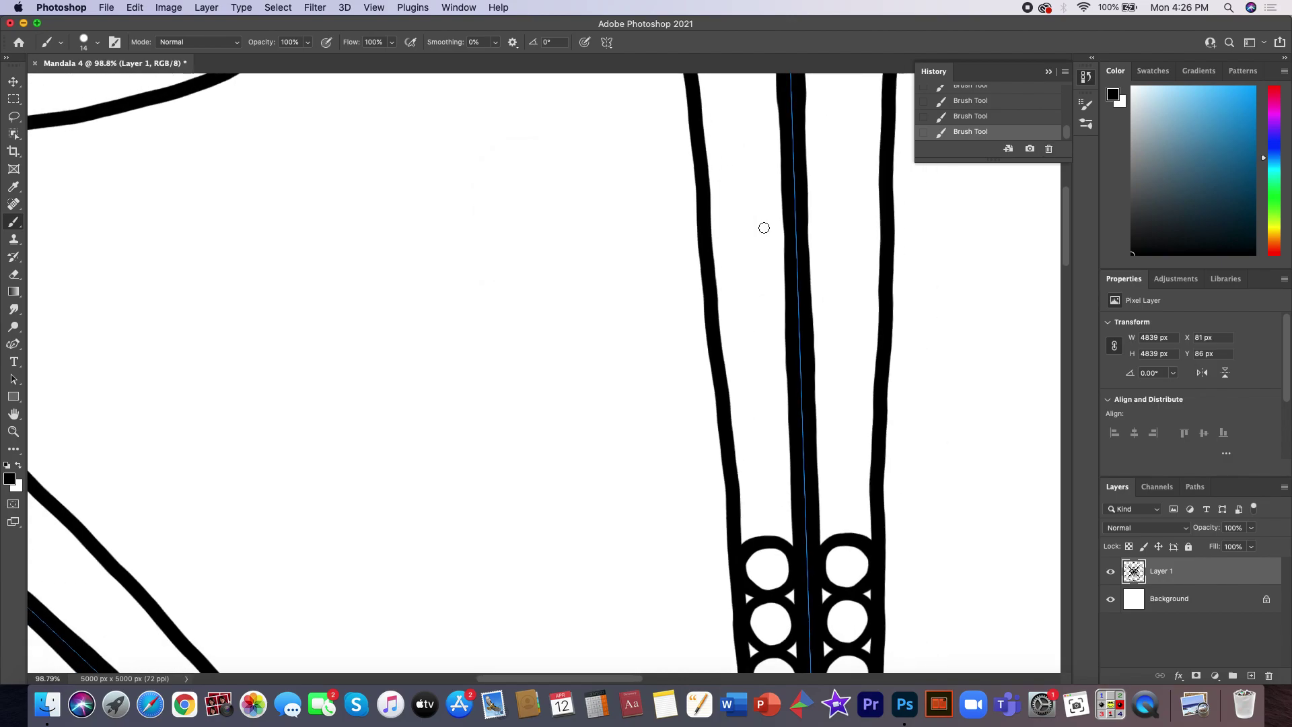
scroll(763, 227, down, 2)
scroll(764, 228, down, 2)
scroll(764, 227, down, 2)
scroll(764, 227, down, 1)
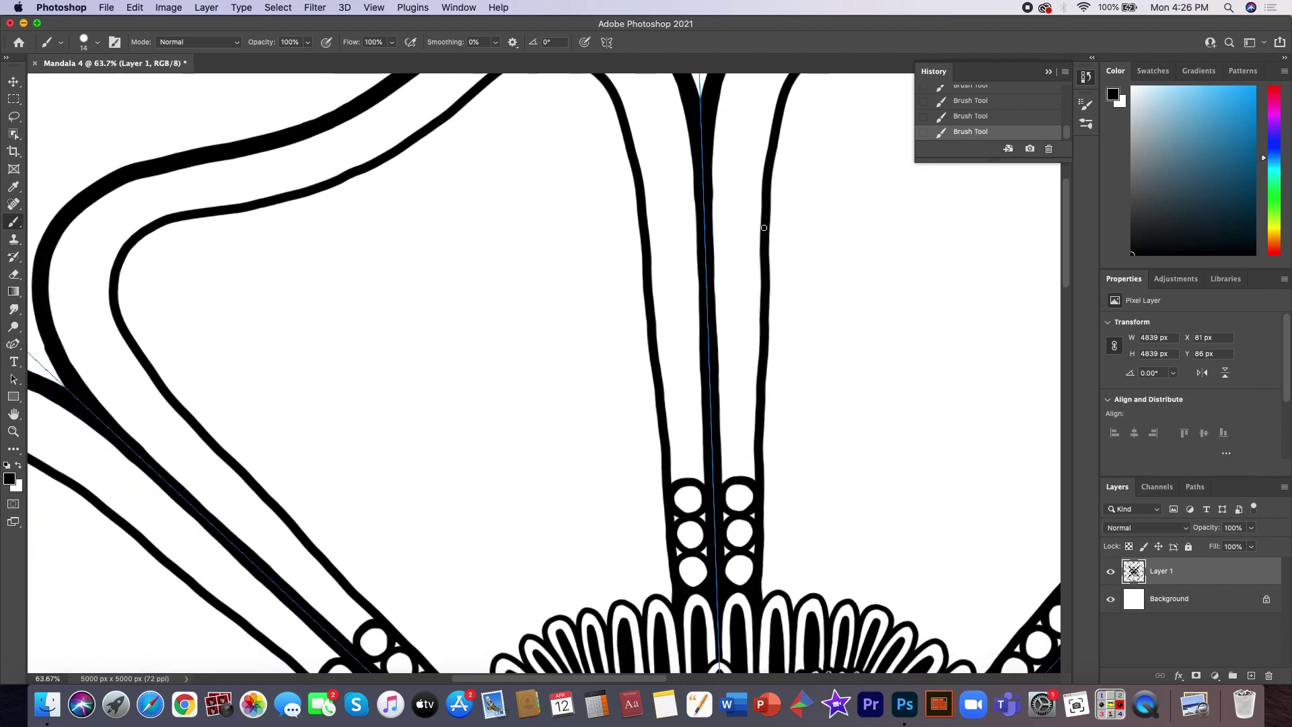
scroll(763, 228, down, 1)
scroll(762, 229, down, 1)
scroll(761, 229, down, 1)
scroll(761, 229, down, 1)
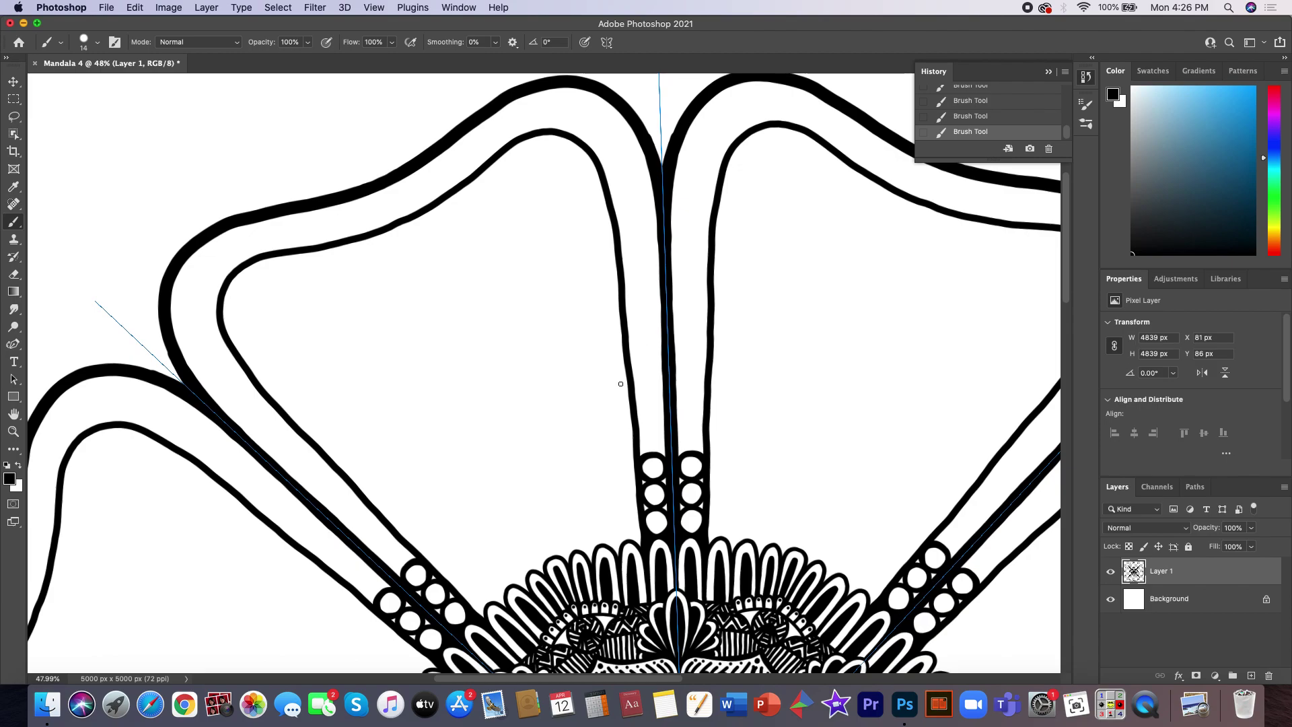
scroll(617, 389, down, 2)
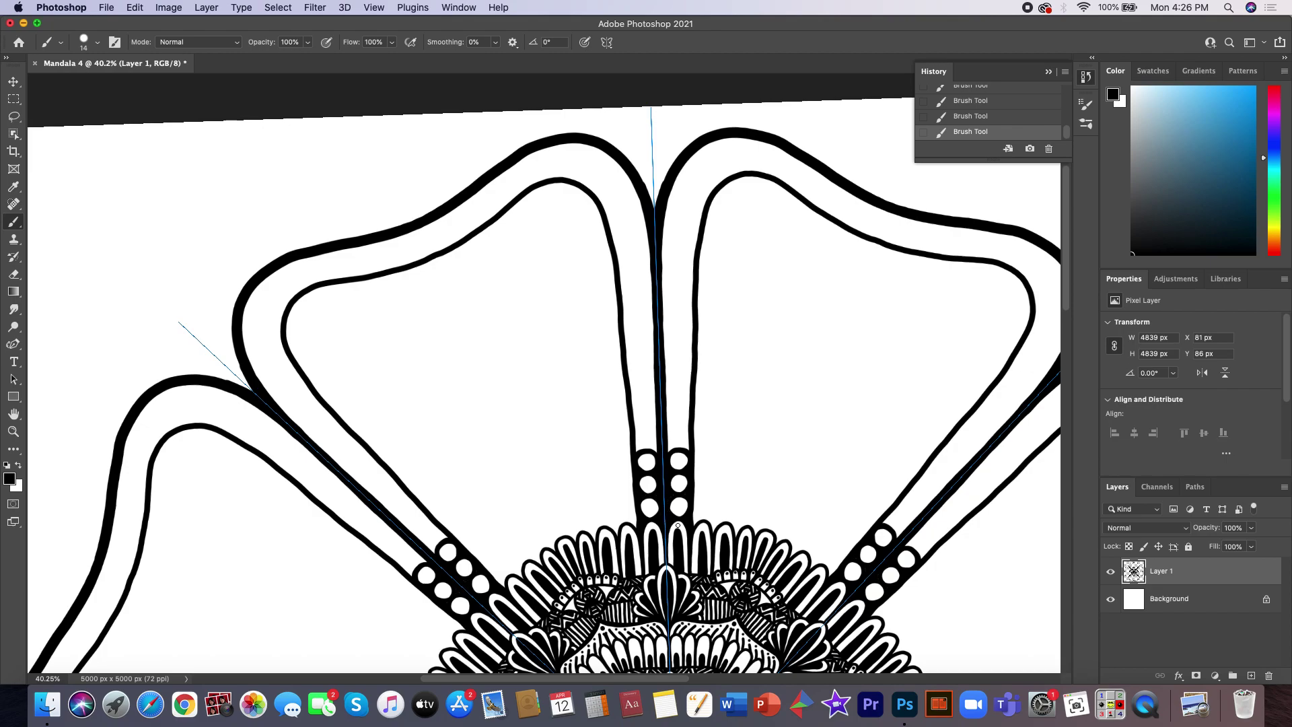
drag(677, 525, 675, 531)
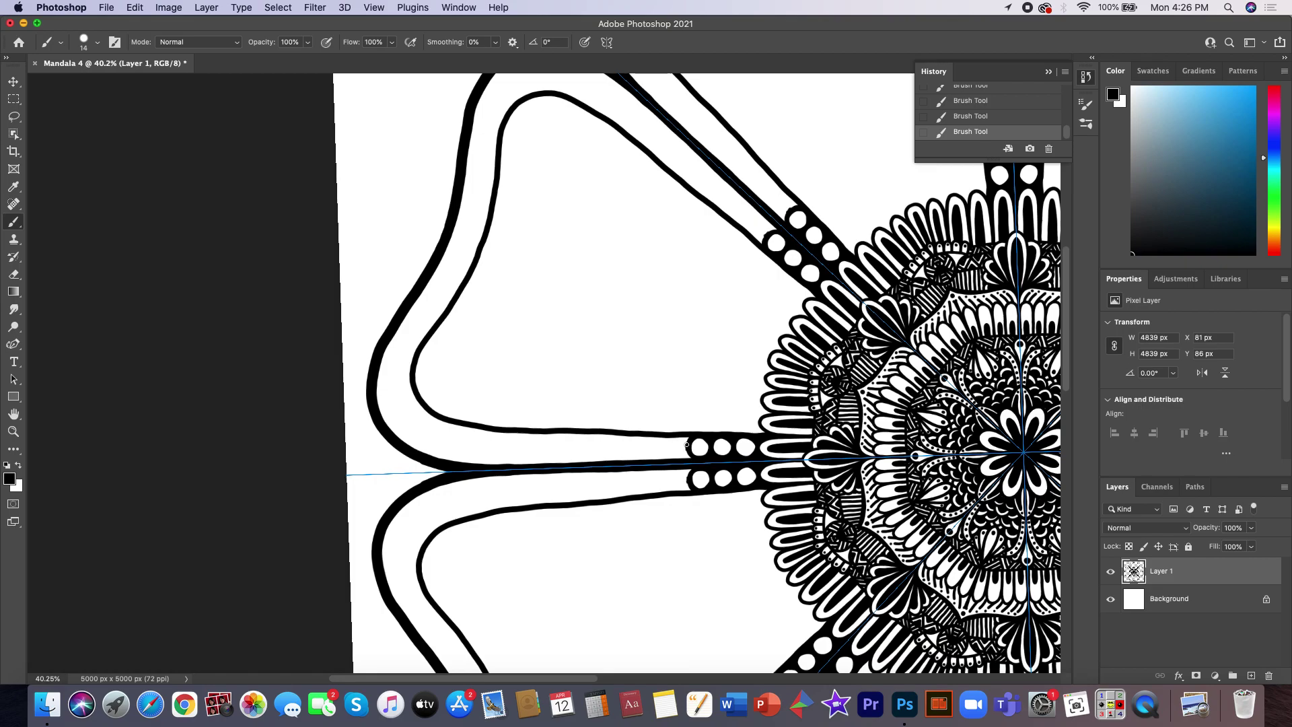
- Add three circles to the dot rows, then remove the latest brush states via History
drag(687, 445, 685, 436)
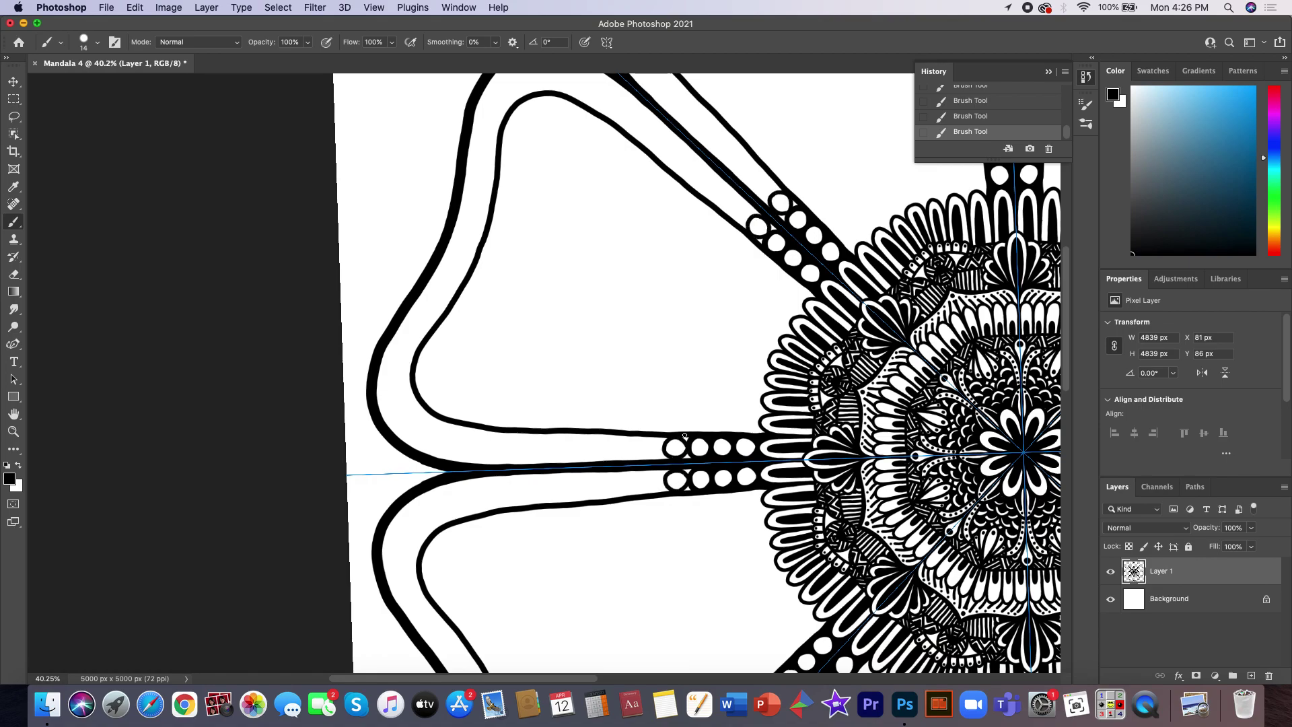
mouse_move(664, 444)
mouse_down()
mouse_move(646, 437)
mouse_move(649, 460)
mouse_move(662, 445)
mouse_up()
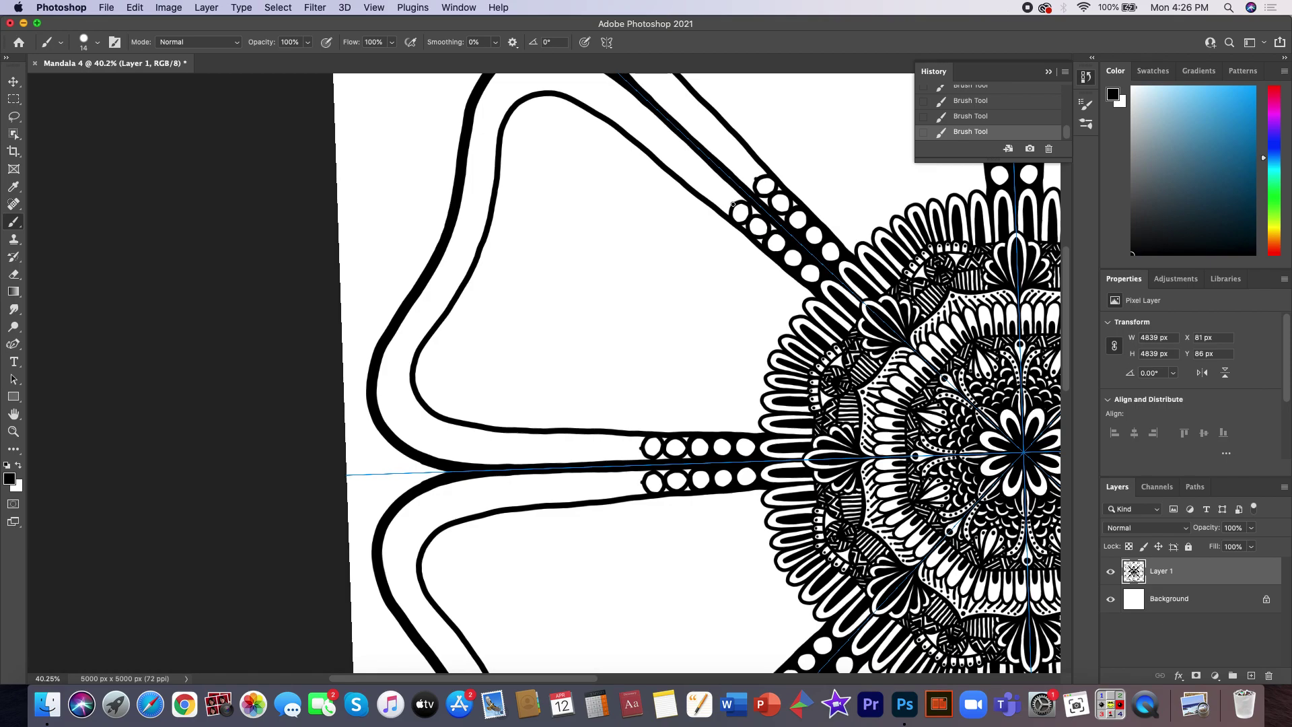
mouse_move(732, 204)
mouse_down()
mouse_move(706, 194)
mouse_move(723, 177)
mouse_move(727, 200)
mouse_up()
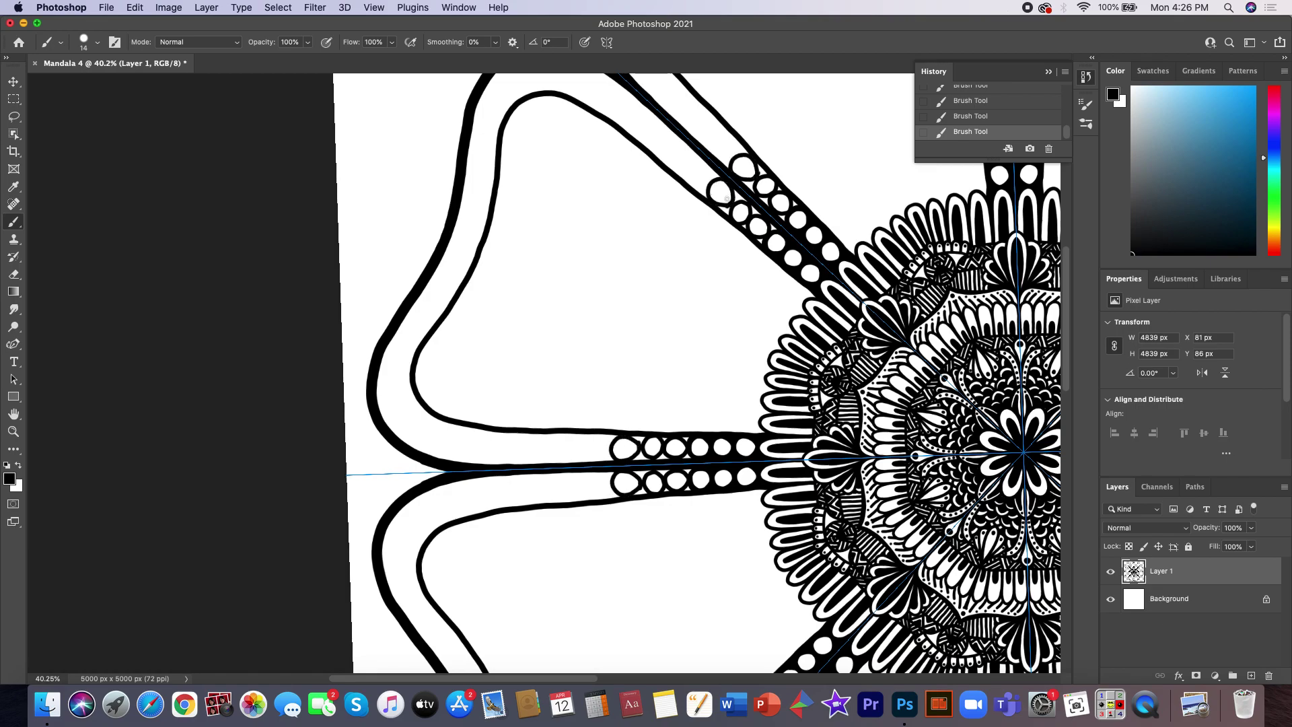
click(1048, 148)
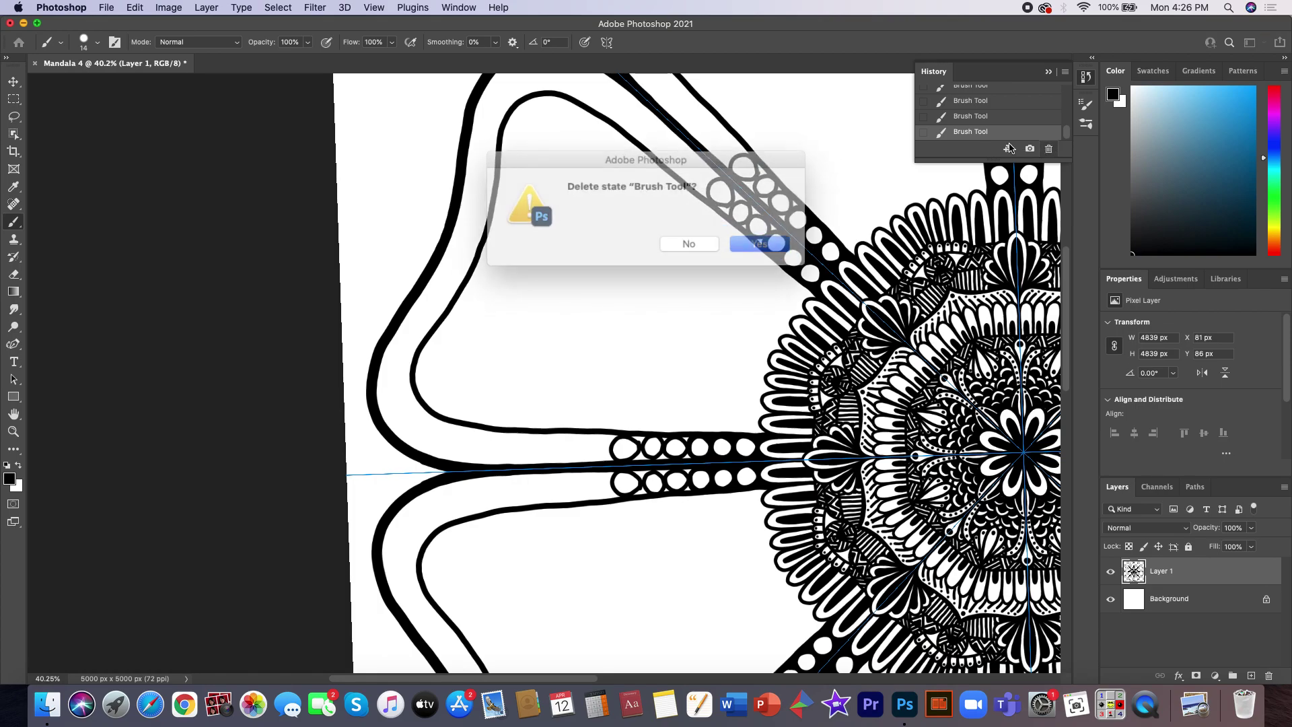
click(761, 241)
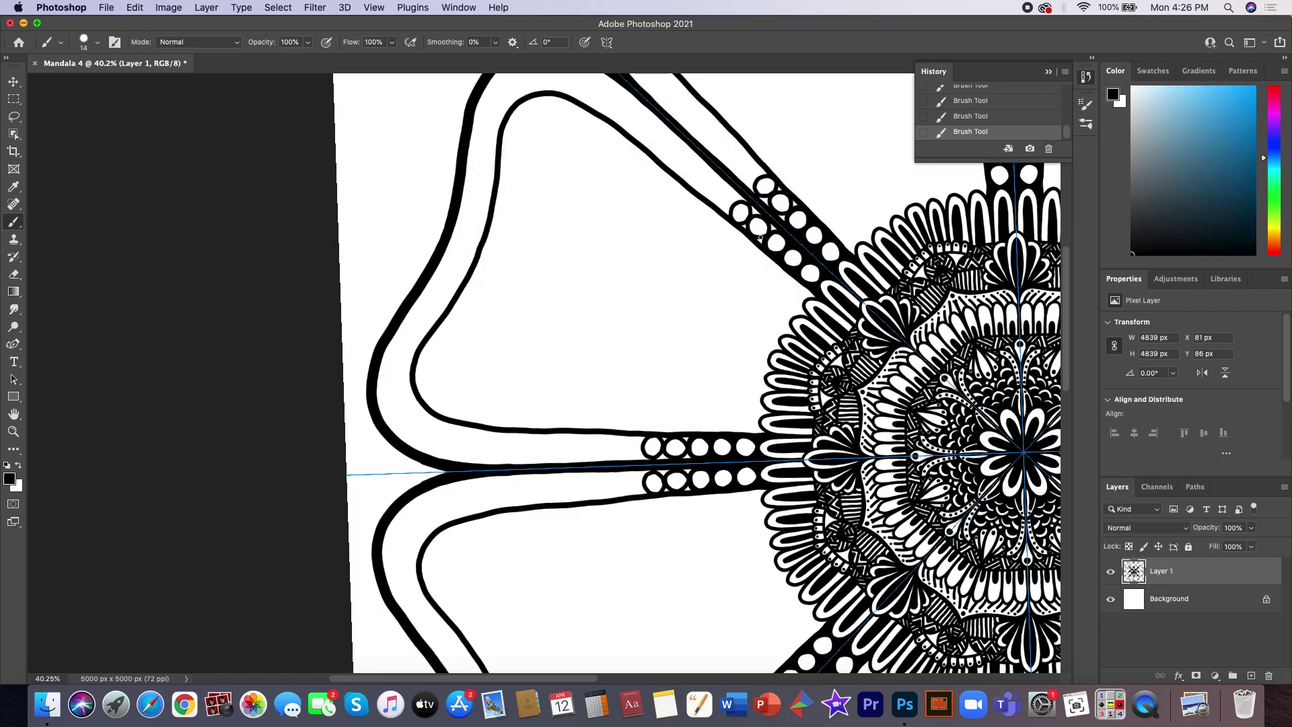
click(1009, 102)
click(1048, 148)
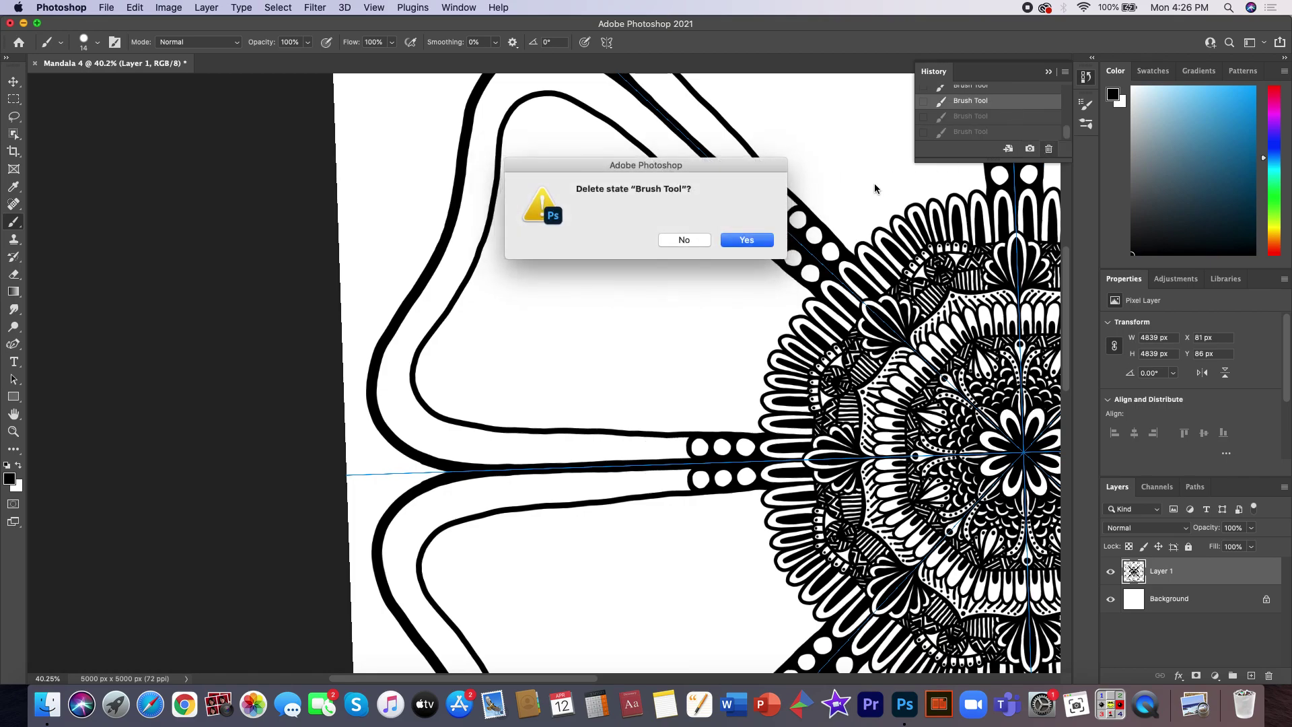
- Extend the horizontal dot row with larger circles reaching the outer band line
click(753, 241)
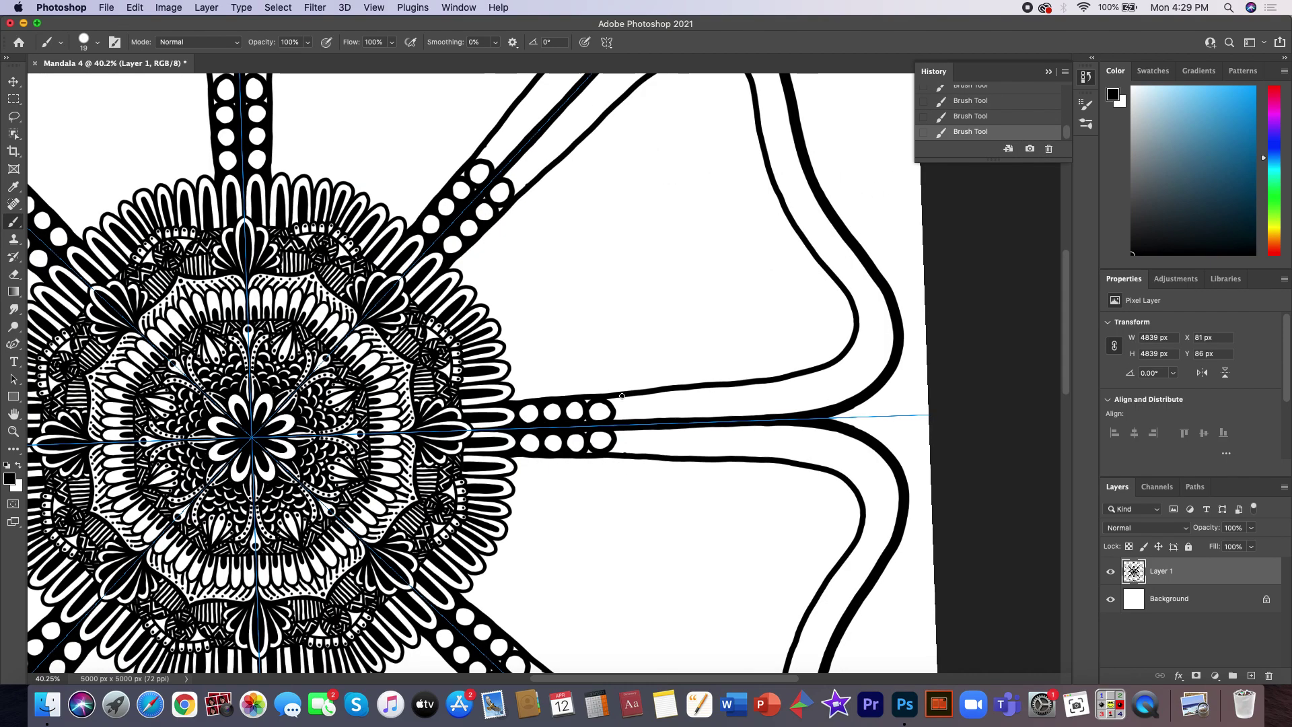
mouse_move(633, 421)
mouse_down()
mouse_move(622, 396)
mouse_move(660, 420)
mouse_move(655, 387)
mouse_move(685, 387)
mouse_up()
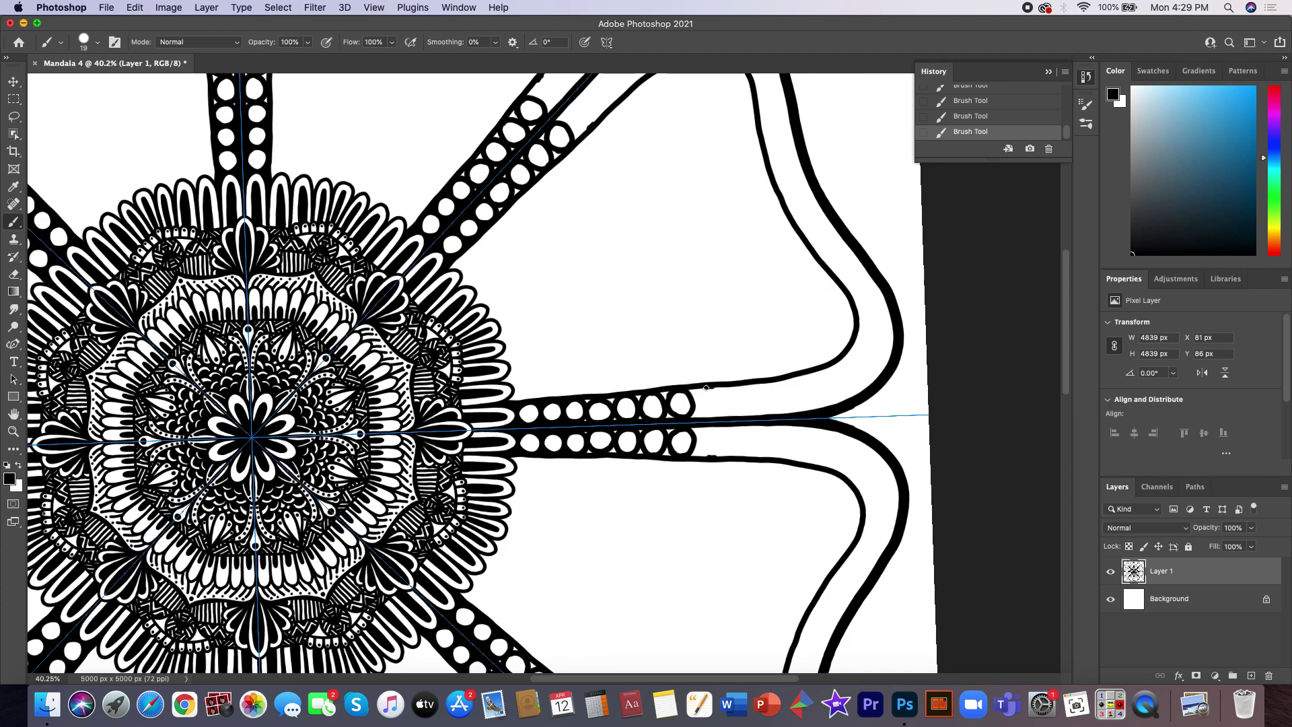
mouse_move(711, 386)
mouse_down()
mouse_move(697, 401)
mouse_move(705, 419)
mouse_move(722, 416)
mouse_move(716, 389)
mouse_up()
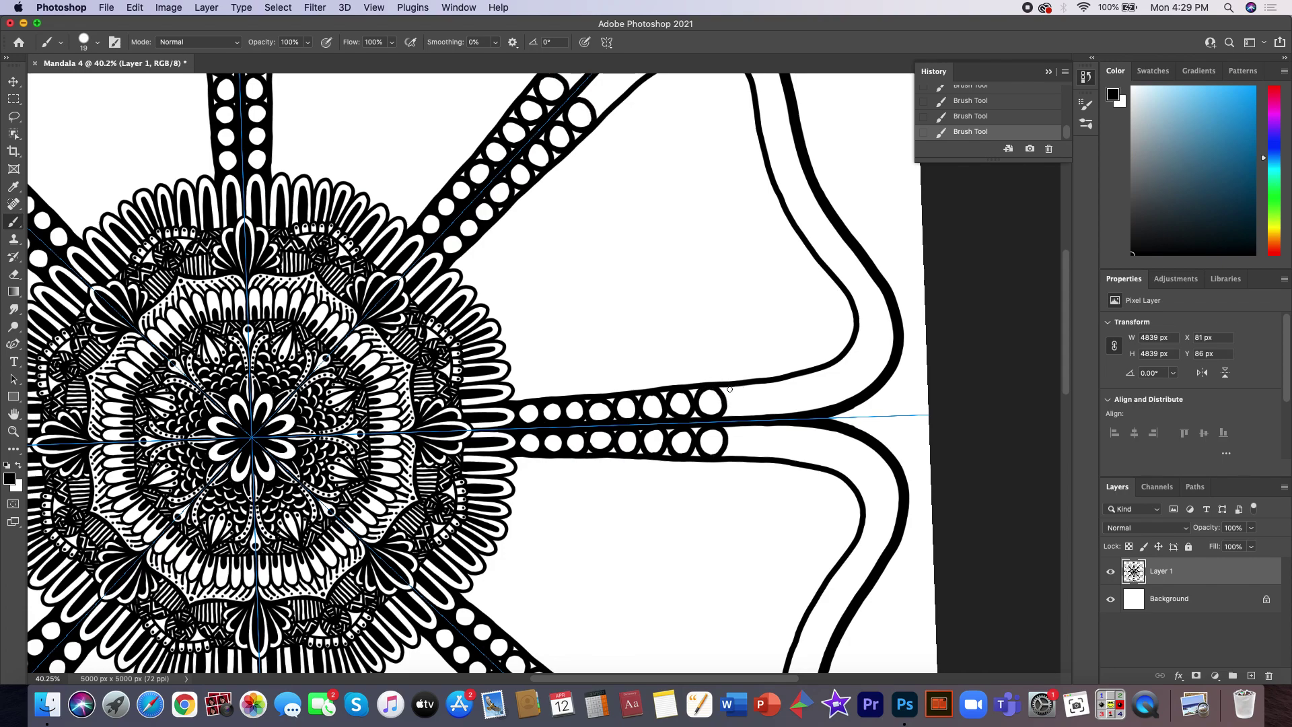
mouse_move(746, 384)
mouse_down()
mouse_move(730, 394)
mouse_move(748, 417)
mouse_move(759, 402)
mouse_move(737, 382)
mouse_move(771, 413)
mouse_move(793, 412)
mouse_move(793, 387)
mouse_move(775, 378)
mouse_move(811, 410)
mouse_move(798, 388)
mouse_move(826, 374)
mouse_move(831, 406)
mouse_move(815, 409)
mouse_up()
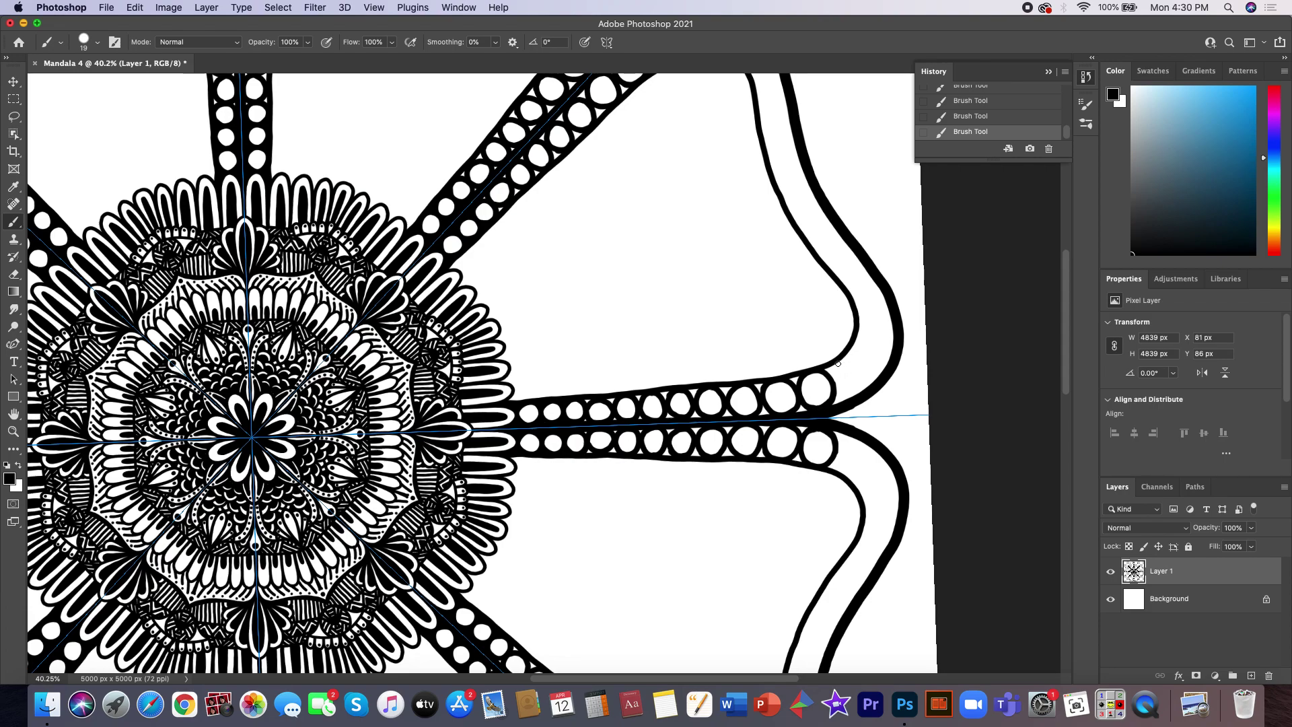
- Thicken the band-petal junction and chain three circles up the curving petal band
mouse_move(843, 355)
mouse_down()
mouse_move(865, 392)
mouse_move(876, 367)
mouse_move(857, 351)
mouse_move(841, 358)
mouse_move(836, 384)
mouse_move(865, 392)
mouse_up()
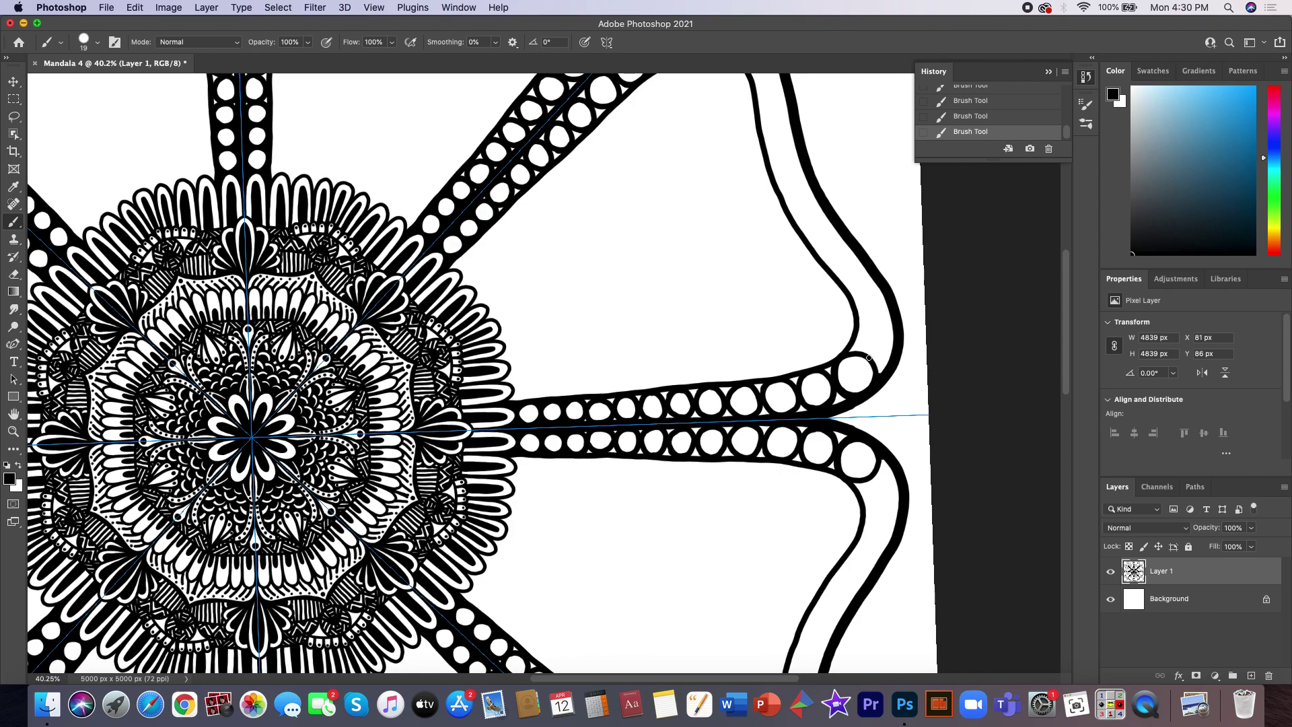
mouse_move(870, 359)
mouse_down()
mouse_move(861, 317)
mouse_move(896, 326)
mouse_move(892, 357)
mouse_move(871, 360)
mouse_move(859, 346)
mouse_move(888, 354)
mouse_move(896, 331)
mouse_move(858, 315)
mouse_move(896, 326)
mouse_up()
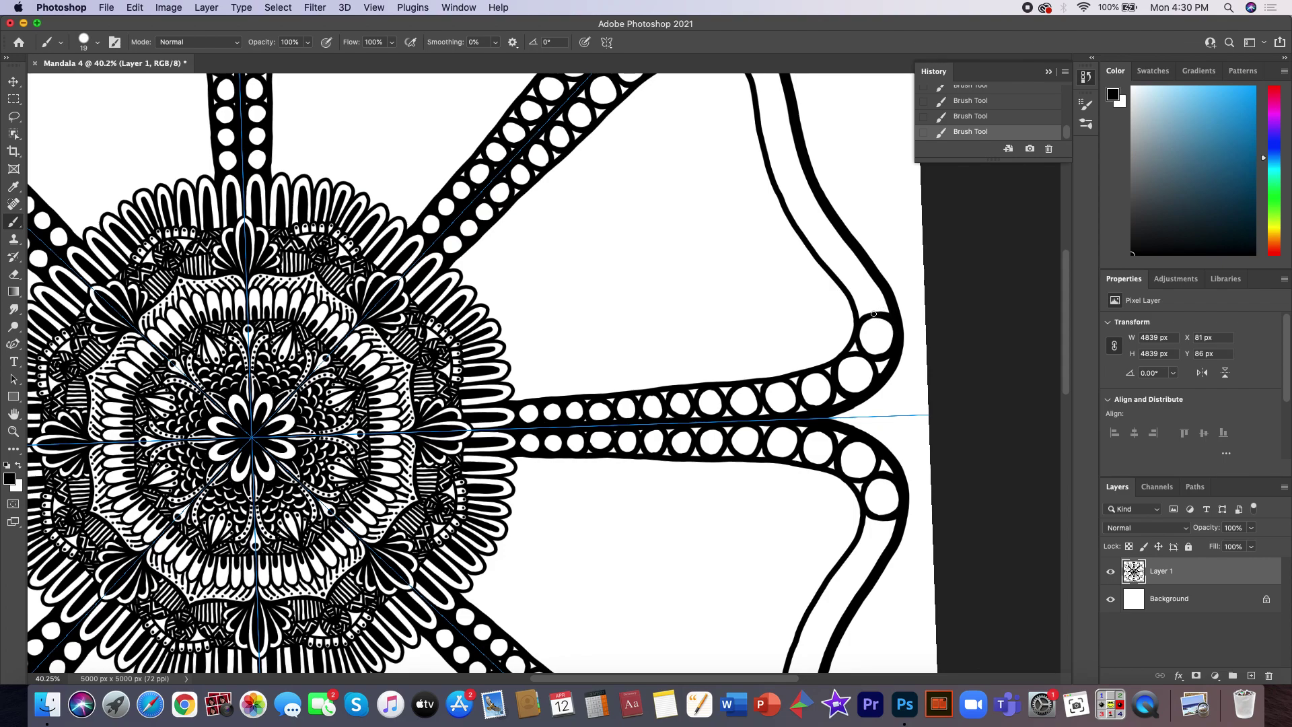
mouse_move(876, 314)
mouse_down()
mouse_move(854, 294)
mouse_move(874, 285)
mouse_move(883, 304)
mouse_move(864, 312)
mouse_move(857, 293)
mouse_move(869, 267)
mouse_move(844, 261)
mouse_move(842, 285)
mouse_move(867, 266)
mouse_move(839, 273)
mouse_move(814, 239)
mouse_move(839, 232)
mouse_move(834, 258)
mouse_up()
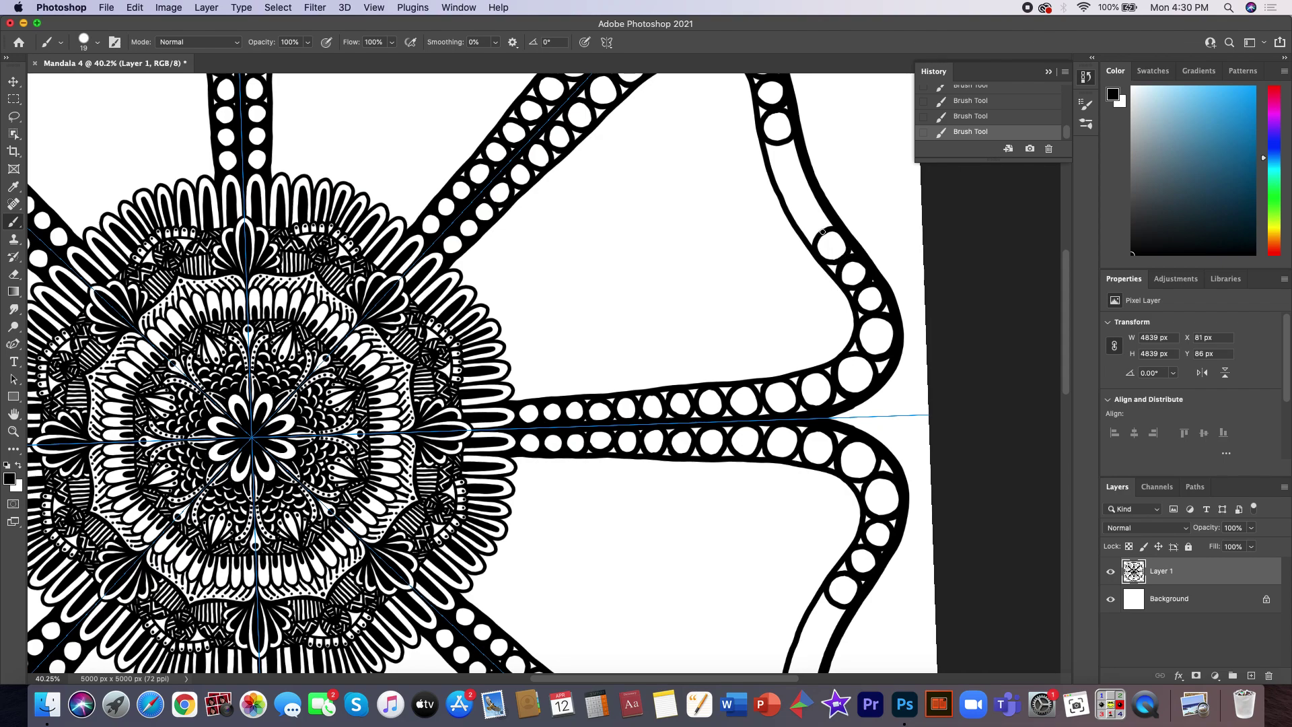
mouse_move(822, 232)
mouse_down()
mouse_move(825, 208)
mouse_move(807, 202)
mouse_move(804, 233)
mouse_move(829, 224)
mouse_move(784, 198)
mouse_move(795, 174)
mouse_move(852, 251)
mouse_up()
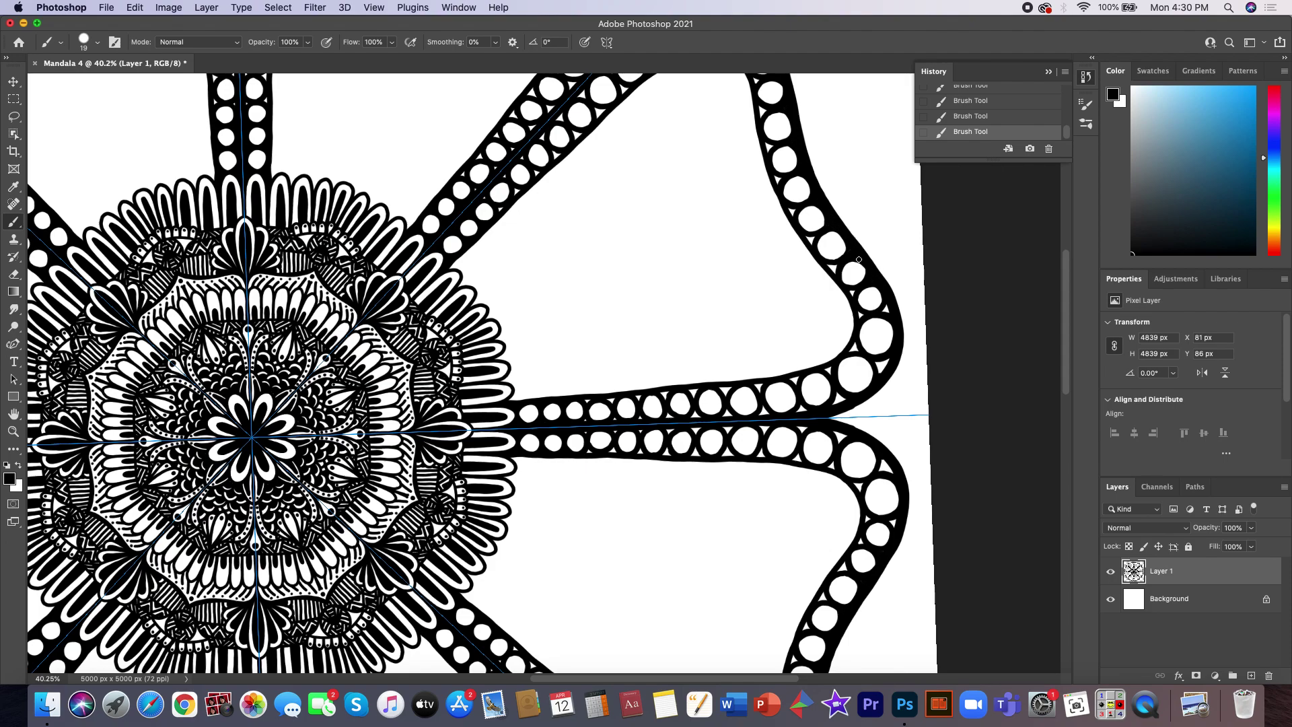
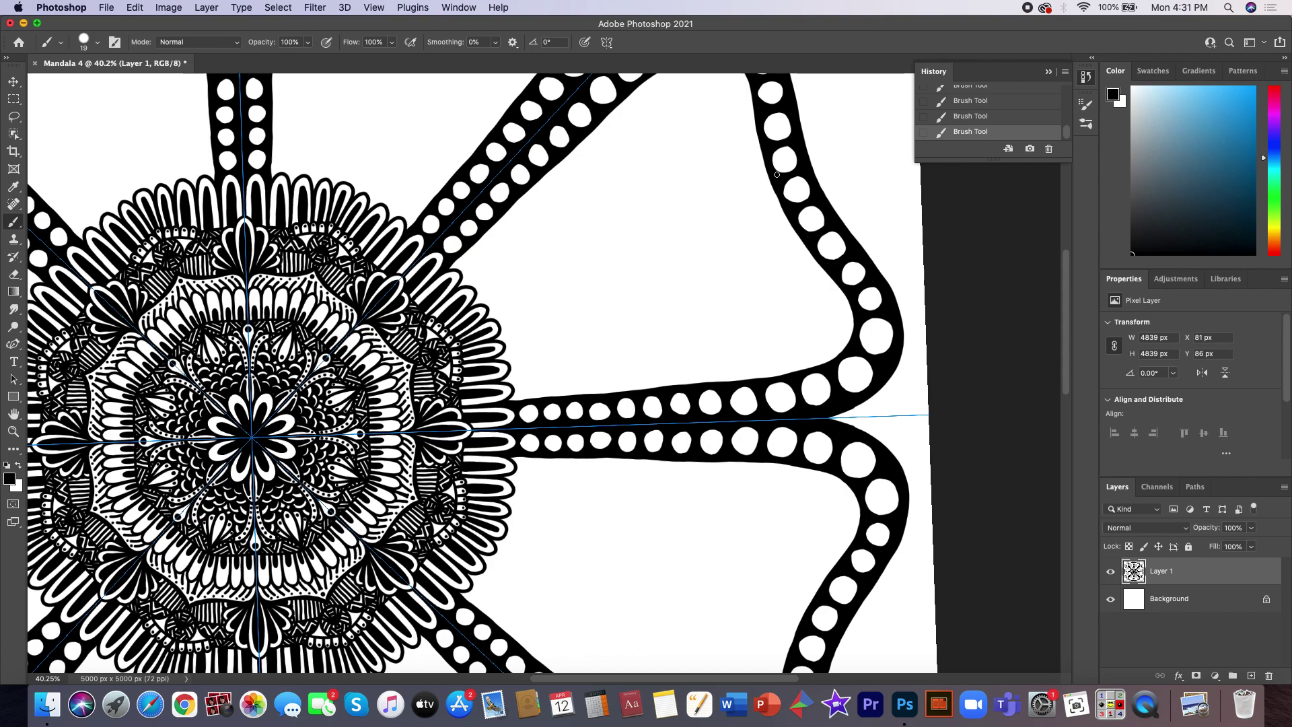
- Paint a curved stripe beside the dotted ray, running toward the flower centre
scroll(777, 174, down, 2)
scroll(776, 175, down, 2)
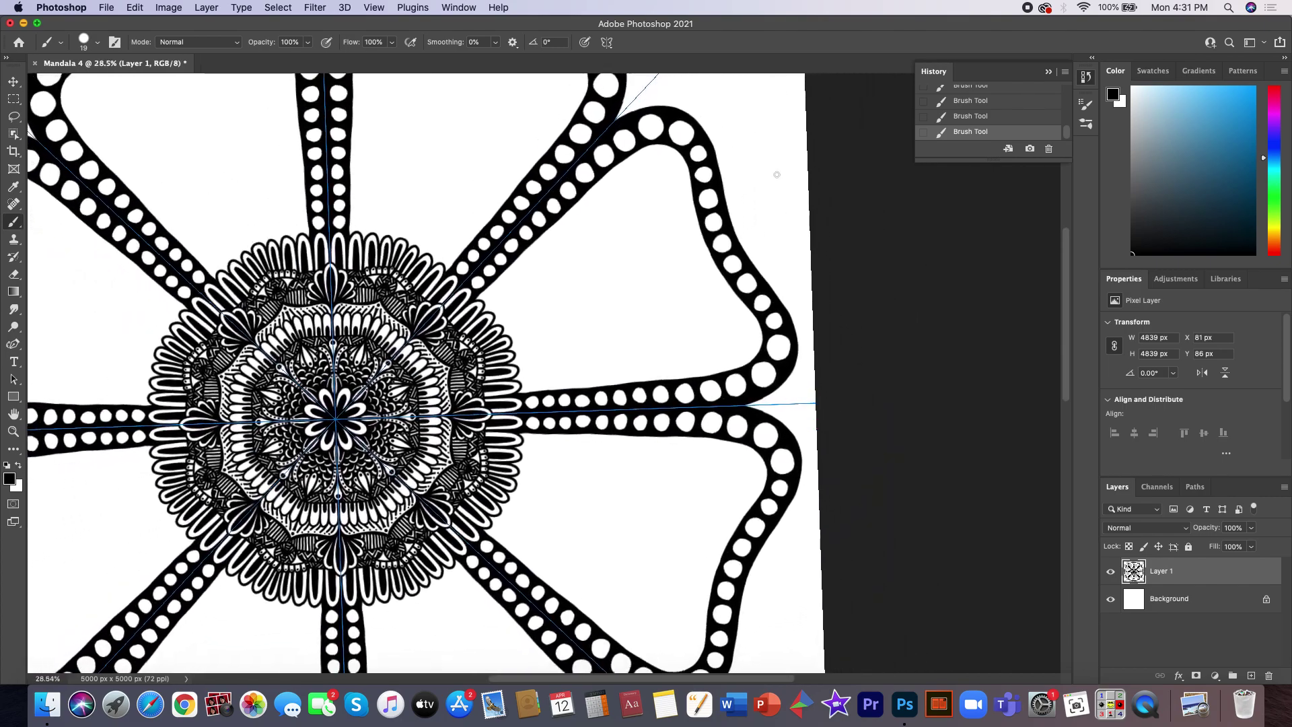
scroll(776, 174, down, 1)
scroll(776, 174, down, 1)
scroll(776, 174, down, 2)
scroll(777, 174, down, 1)
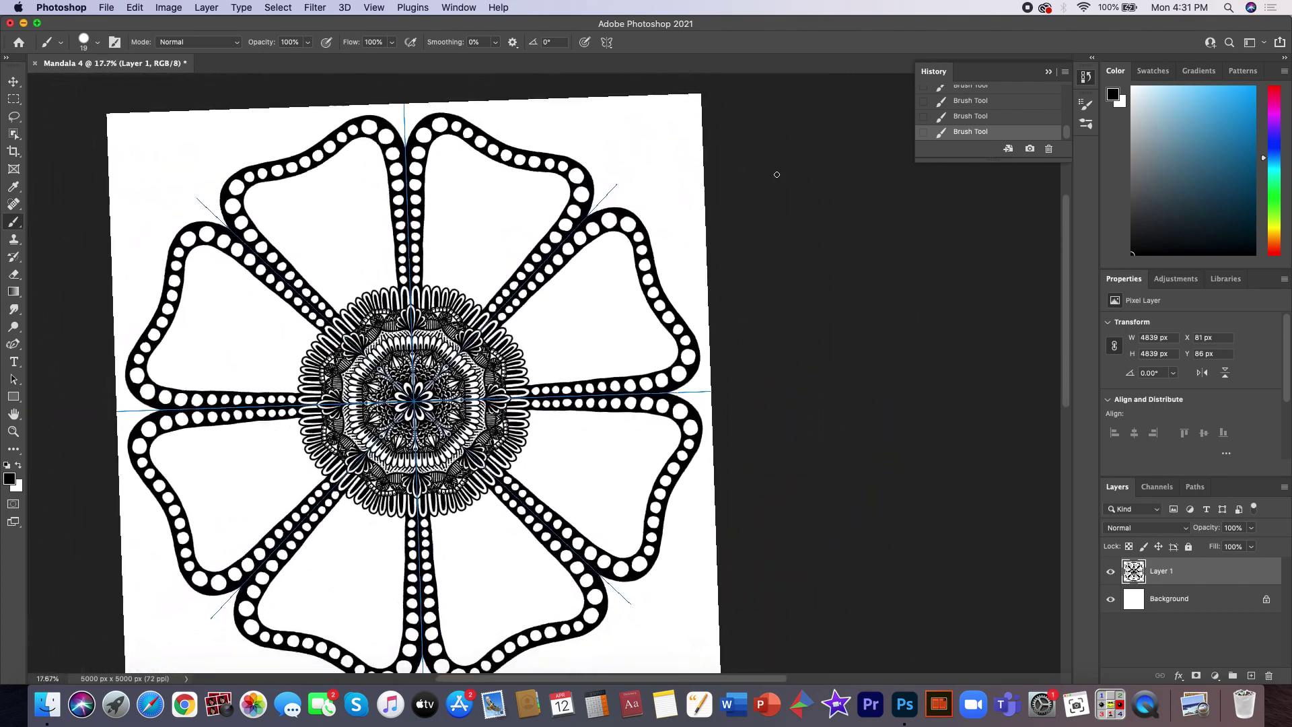
scroll(776, 174, down, 1)
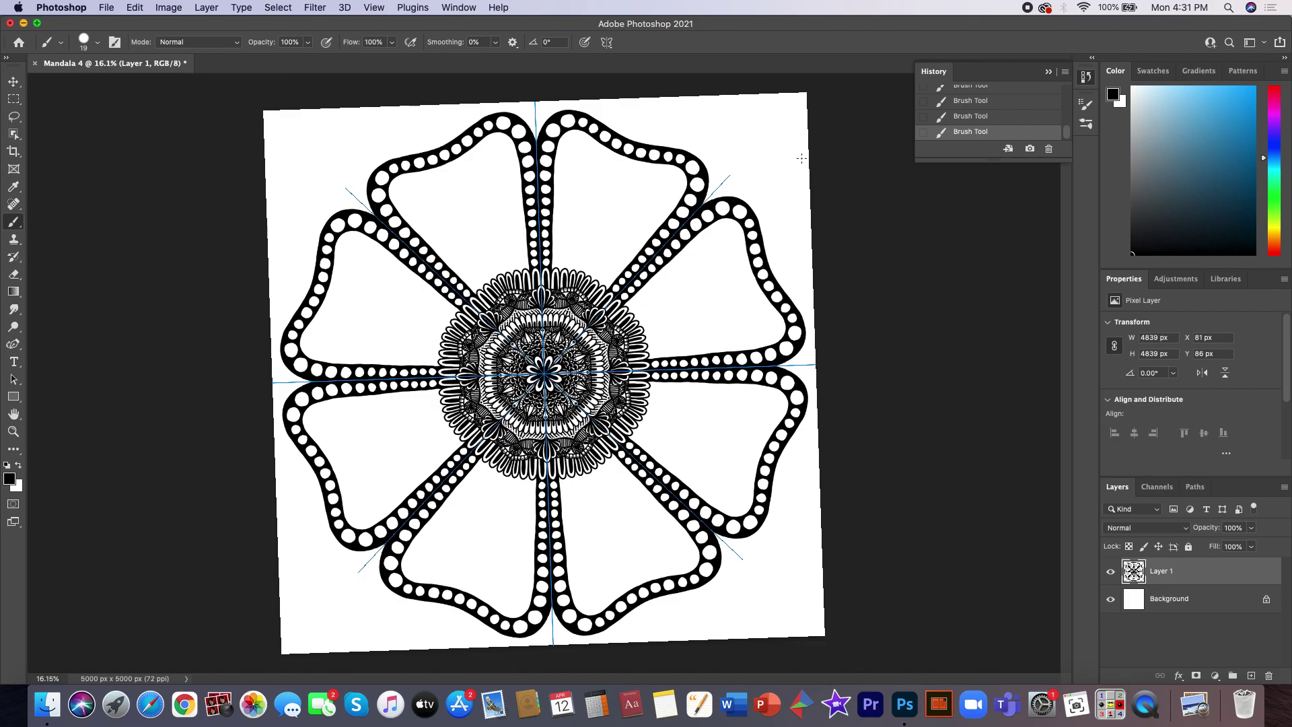
scroll(627, 242, up, 2)
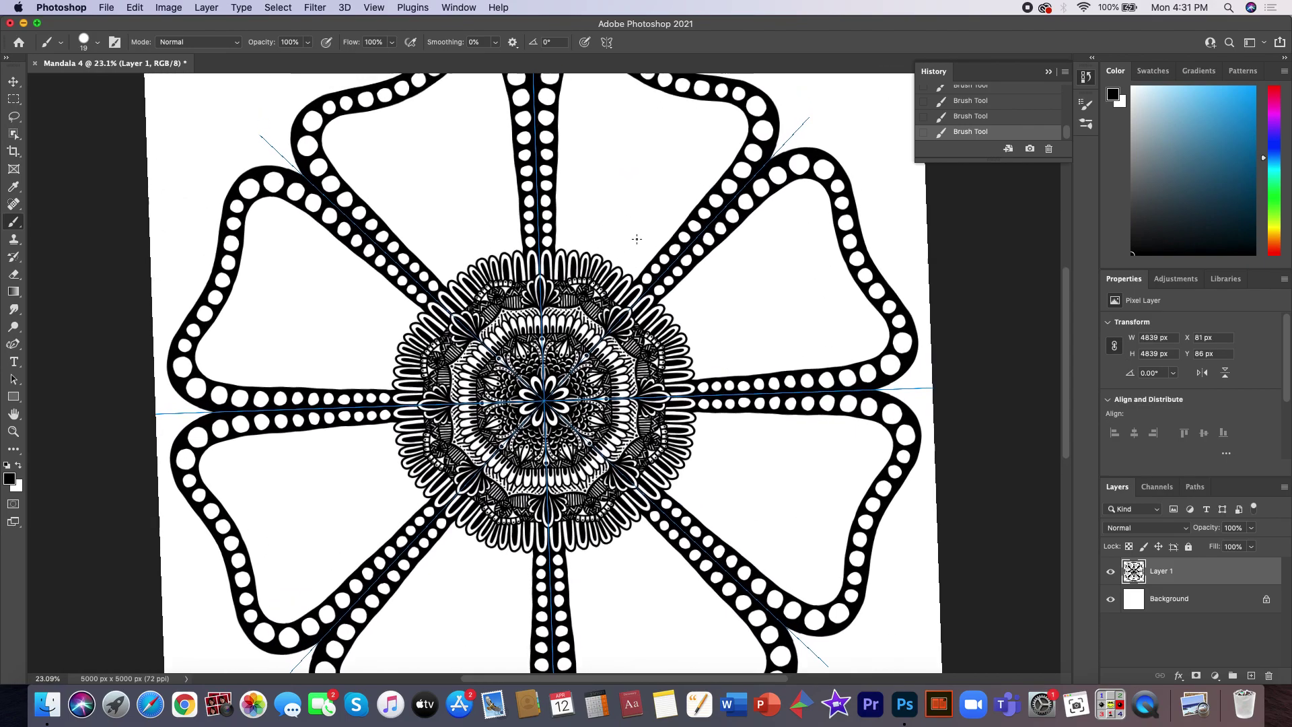
scroll(636, 239, up, 5)
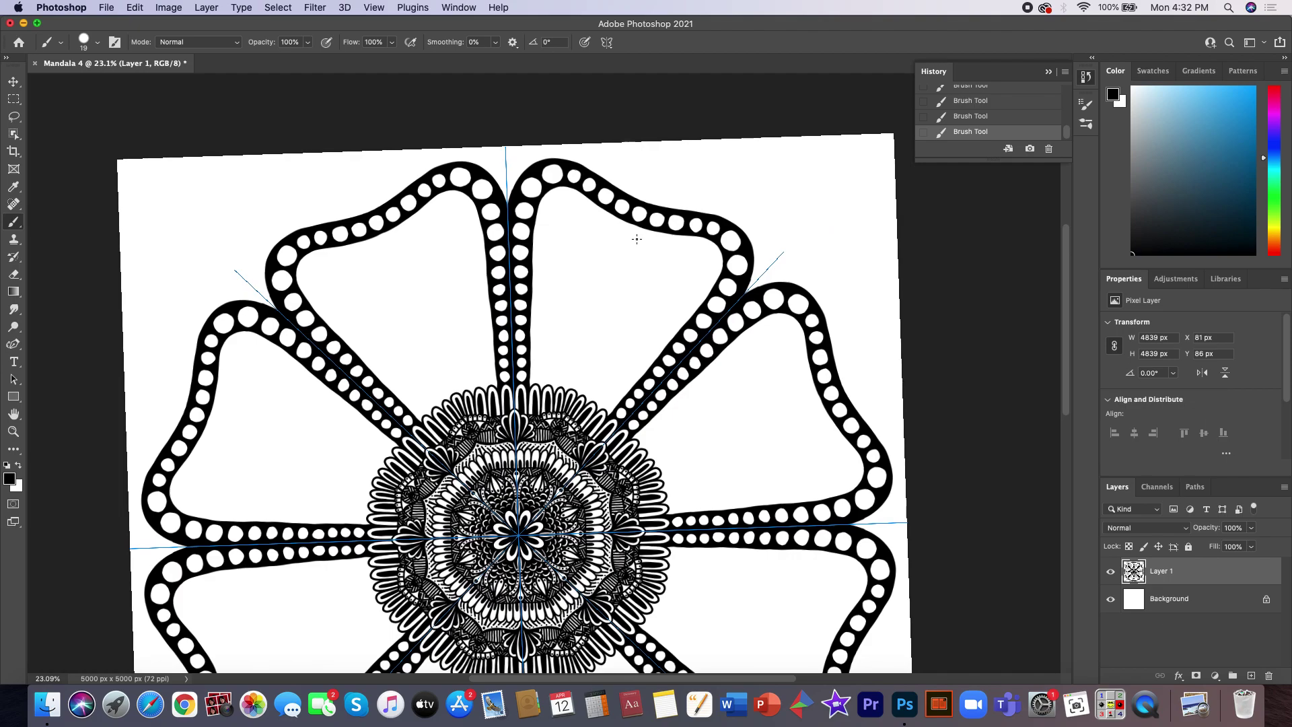
scroll(636, 238, up, 2)
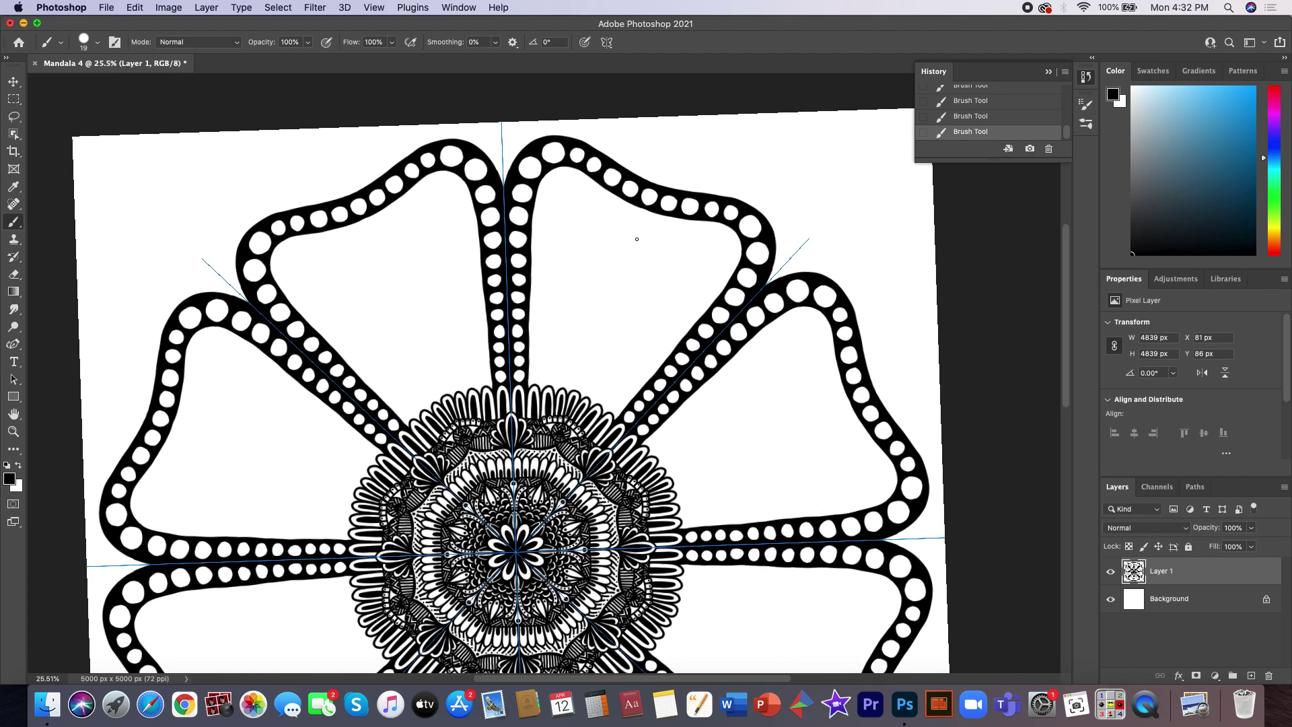
scroll(636, 239, up, 1)
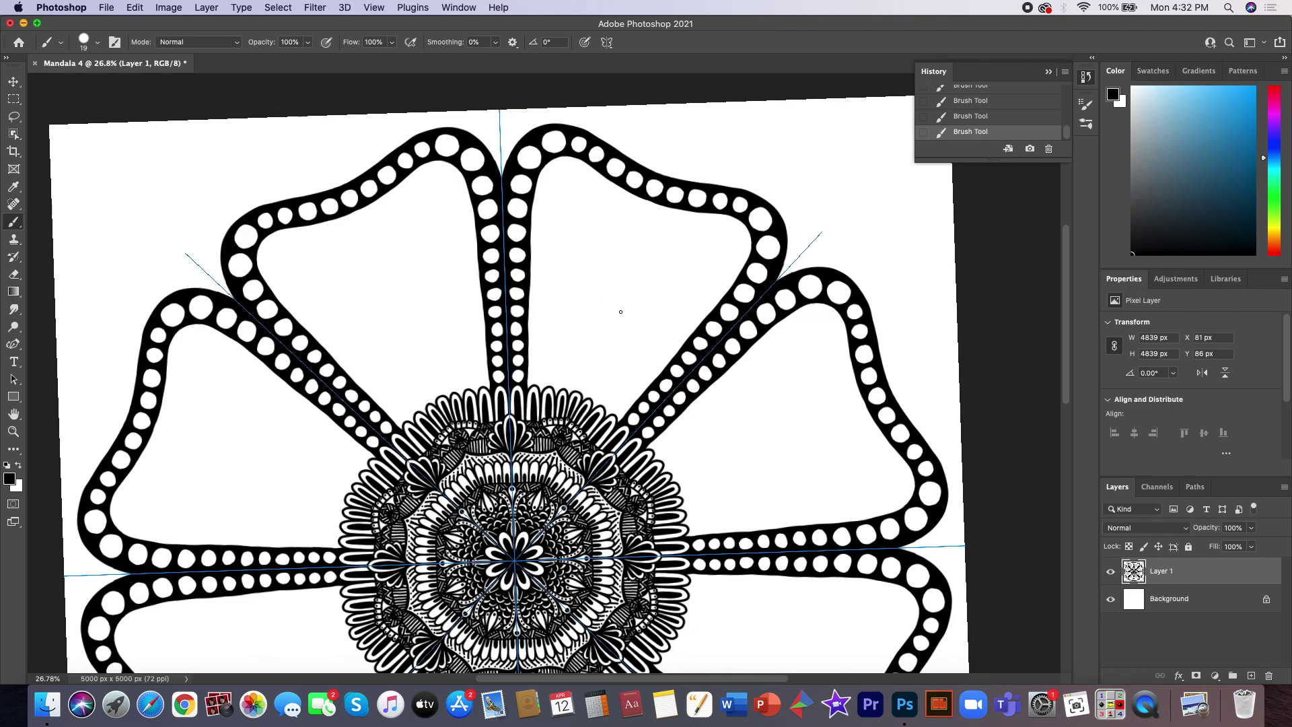
scroll(619, 312, up, 2)
scroll(621, 310, up, 2)
scroll(624, 310, up, 2)
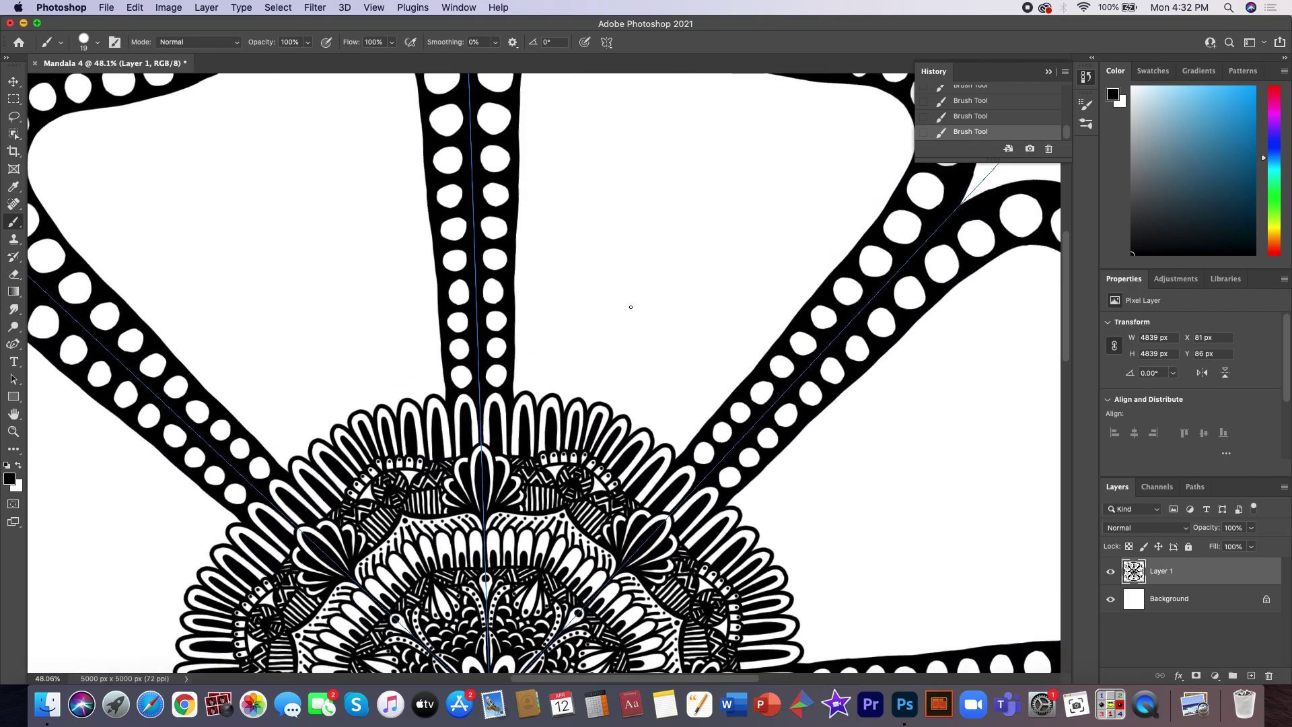
scroll(629, 307, up, 2)
scroll(629, 304, up, 5)
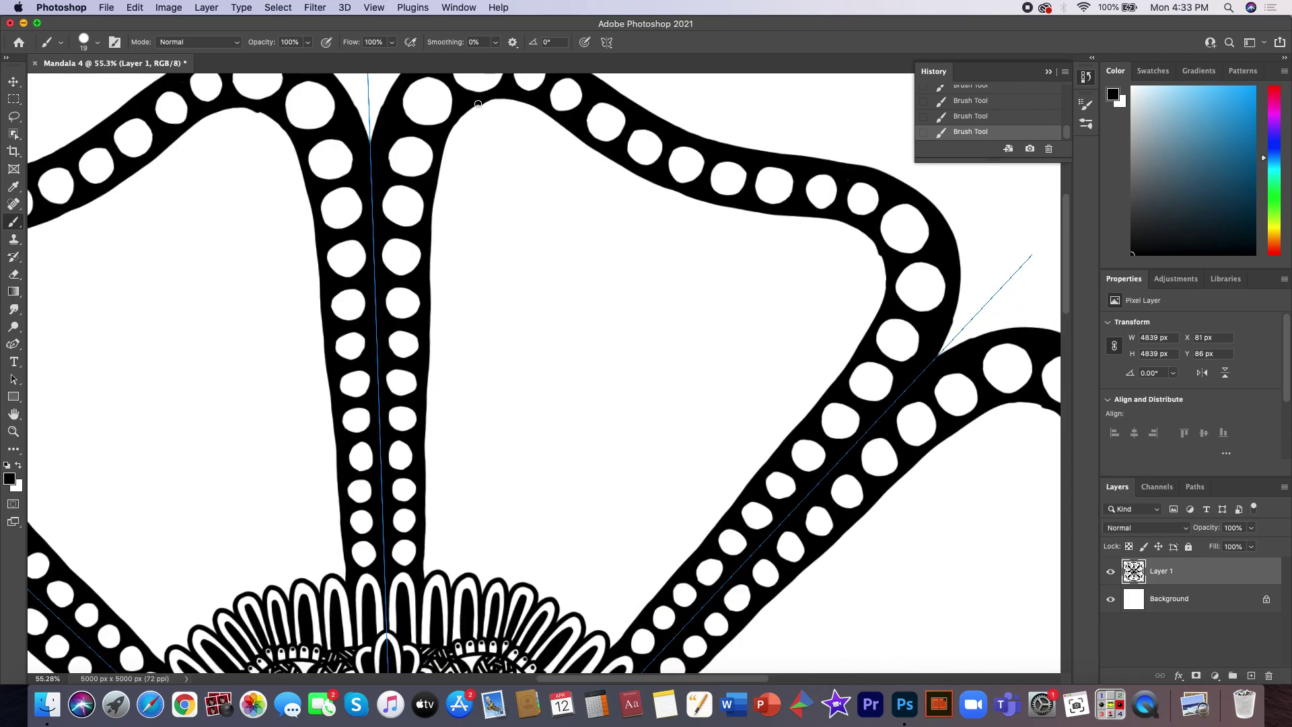
drag(461, 122, 488, 304)
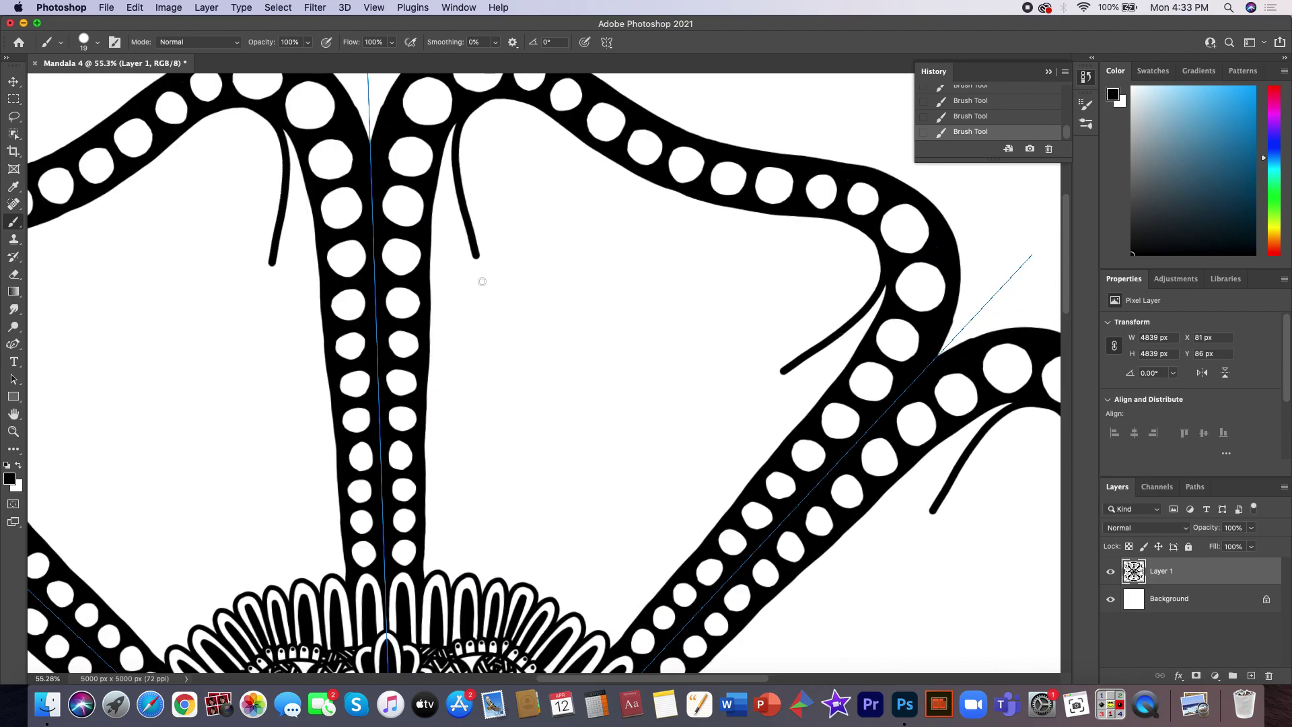
drag(494, 350, 428, 572)
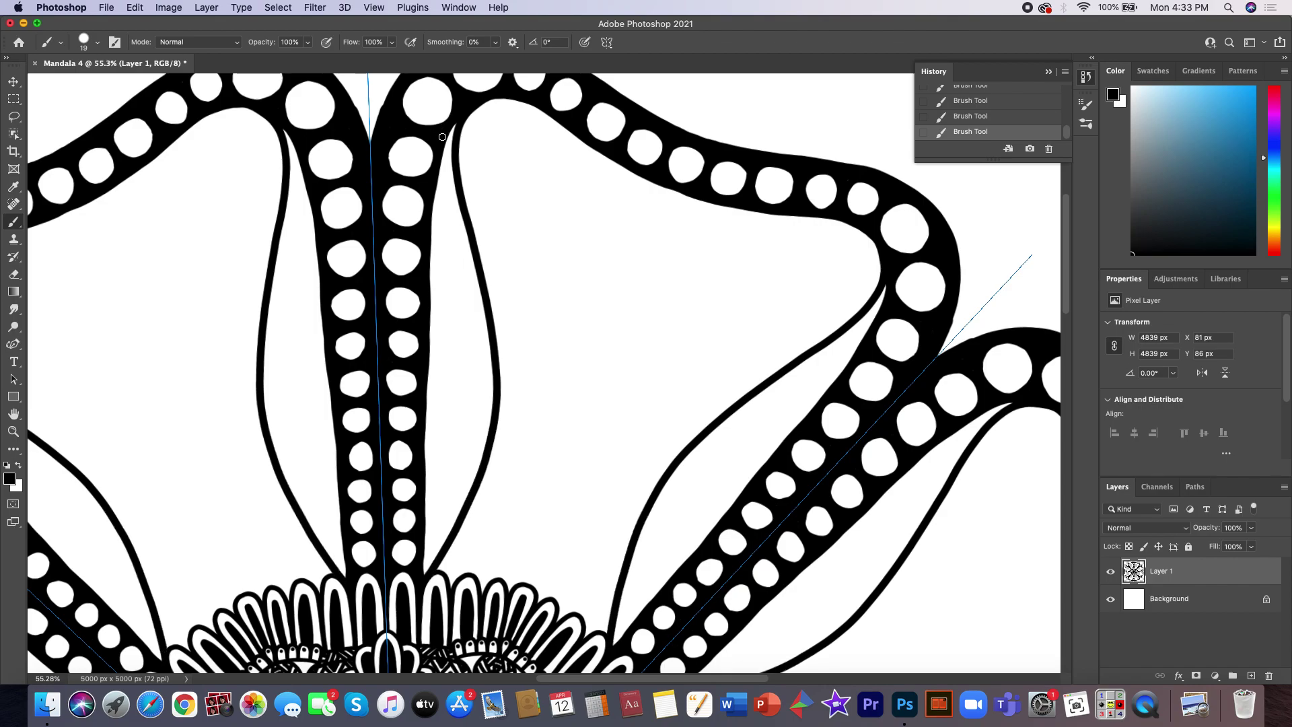
- Add a second parallel stripe, discarding the first attempt and redrawing it
mouse_move(442, 136)
mouse_down()
mouse_move(465, 306)
mouse_move(420, 551)
mouse_up()
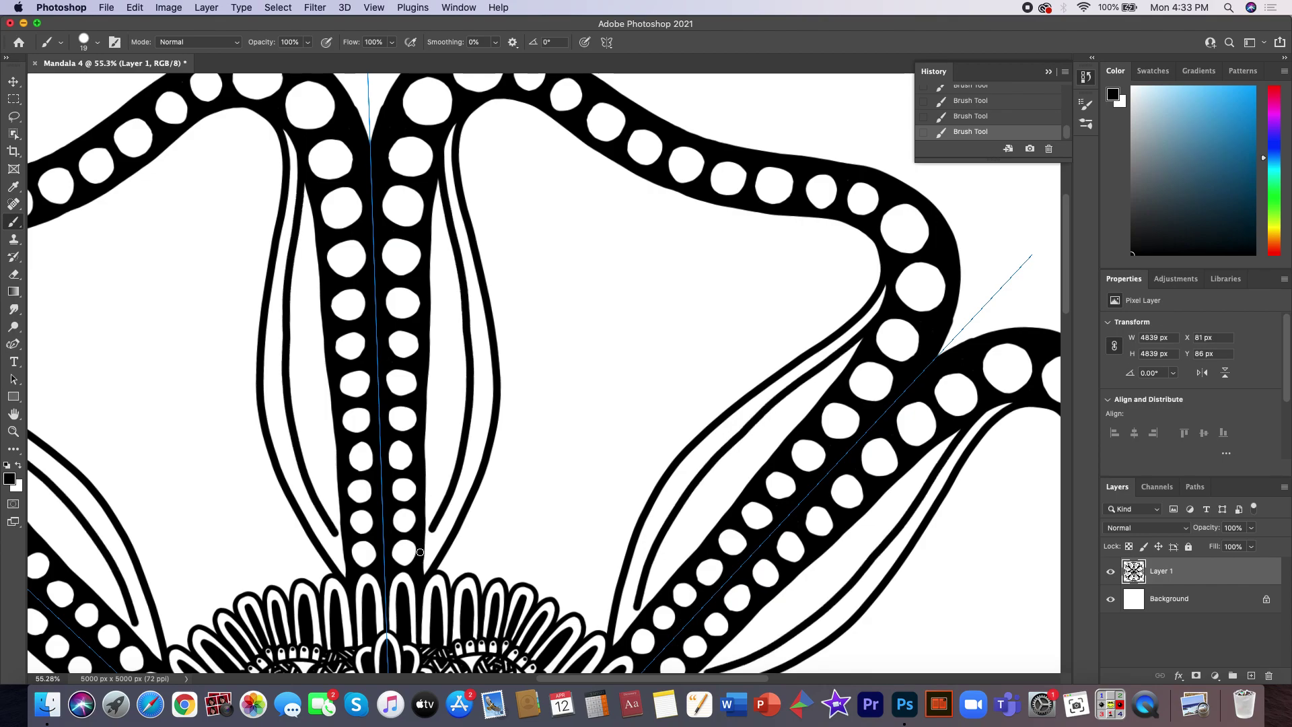
click(1048, 148)
click(736, 235)
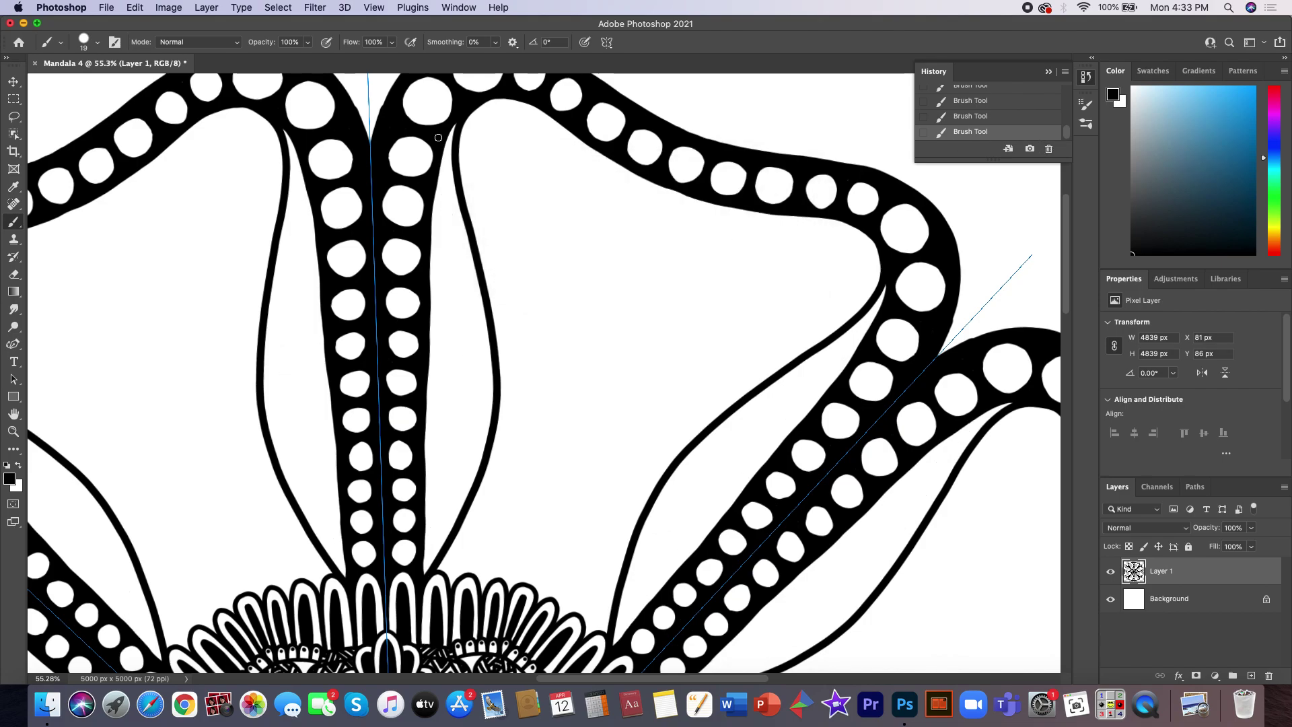
mouse_move(439, 139)
mouse_down()
mouse_move(468, 306)
mouse_move(442, 513)
mouse_move(415, 551)
mouse_up()
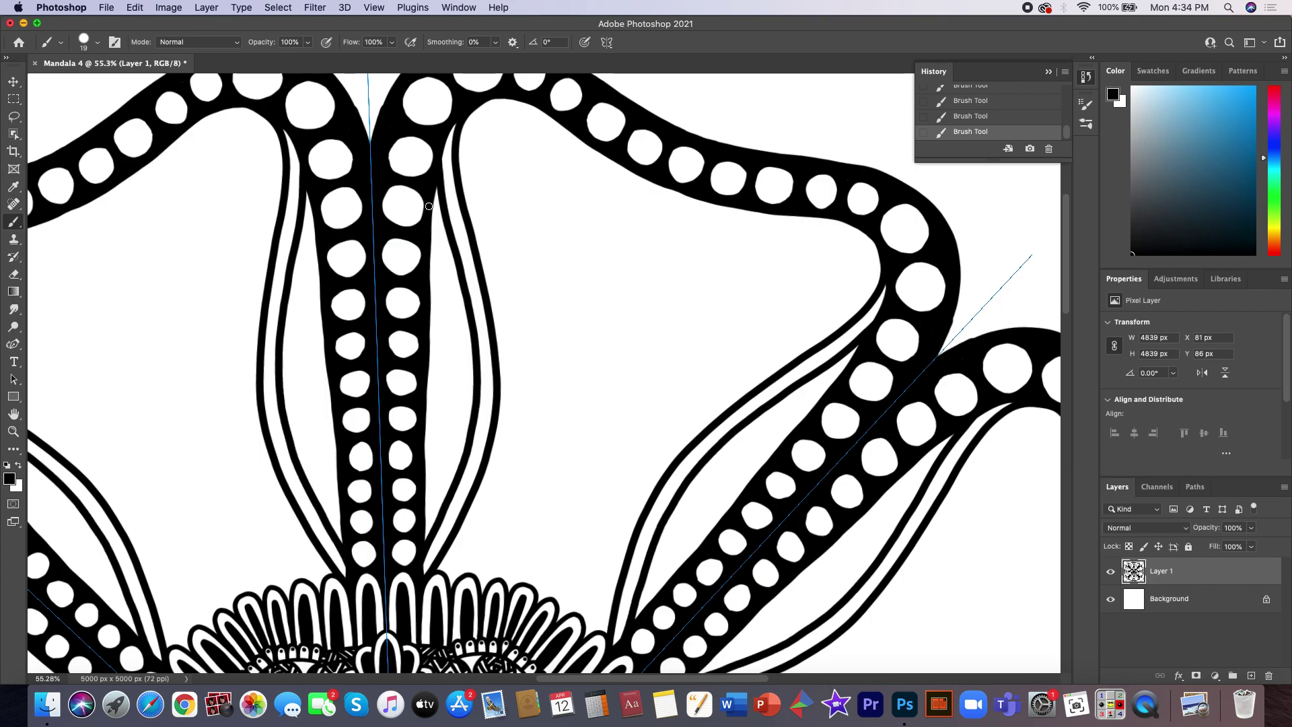
- Add a lower stripe beside the dotted ray, redoing a bad stroke and extending it
mouse_move(428, 201)
mouse_down()
mouse_move(460, 389)
mouse_move(422, 502)
mouse_up()
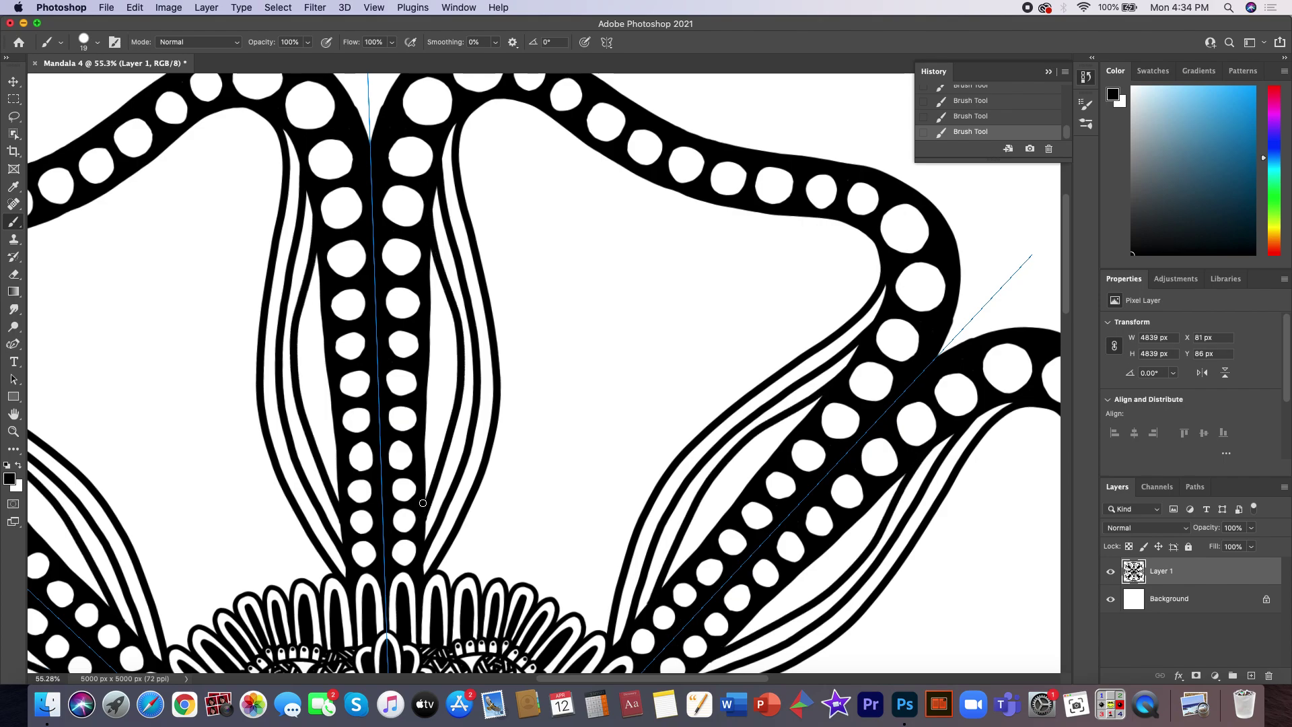
click(1048, 148)
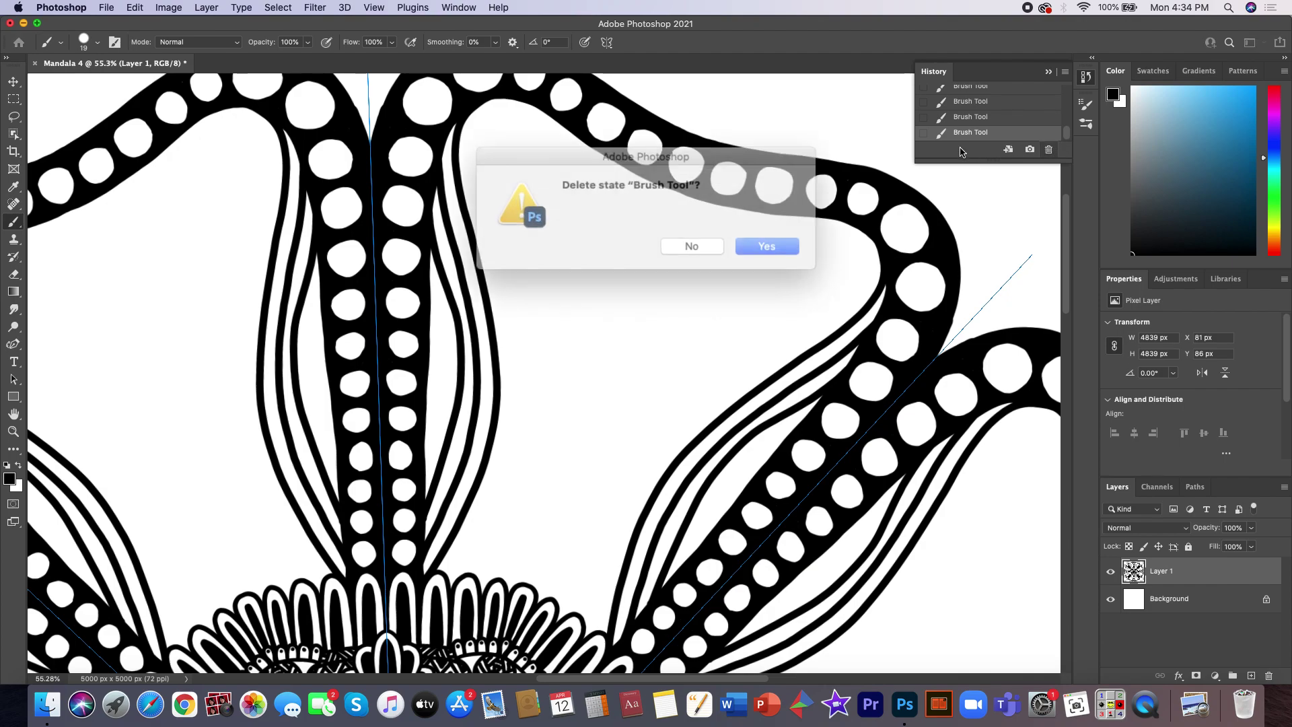
click(738, 241)
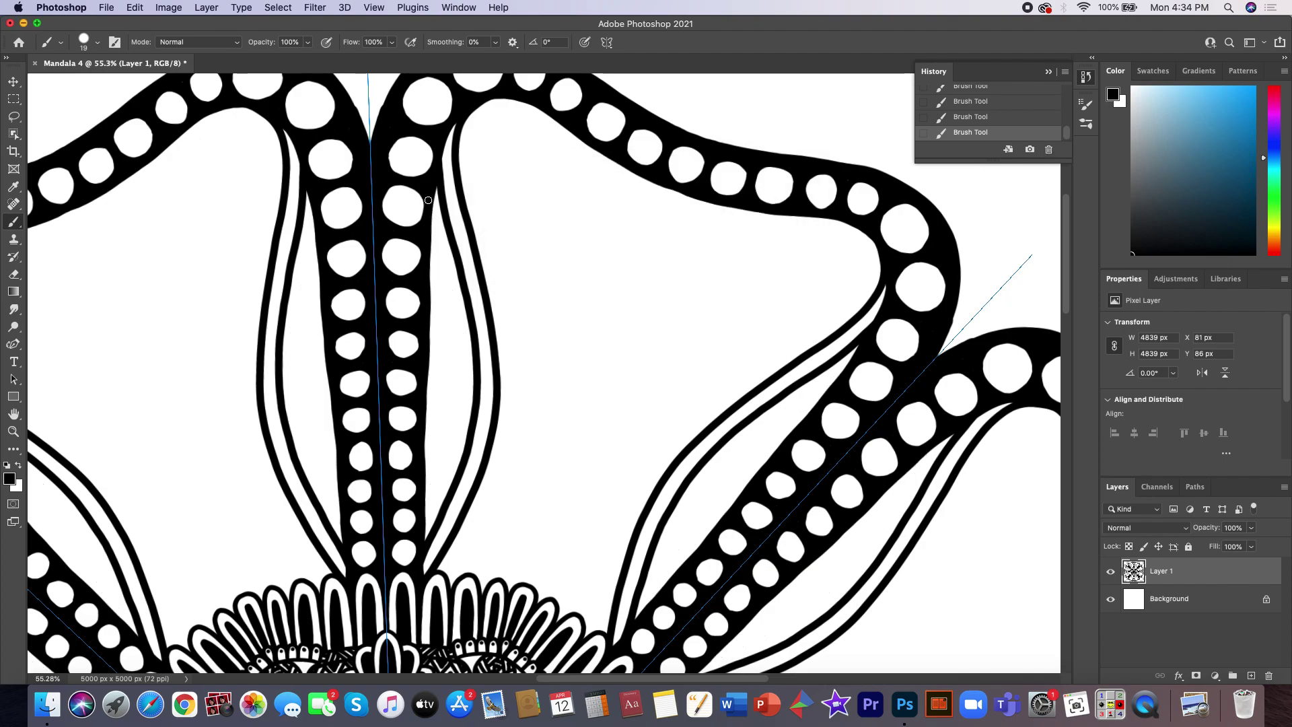
mouse_move(429, 194)
mouse_down()
mouse_move(455, 321)
mouse_move(428, 510)
mouse_move(417, 508)
mouse_up()
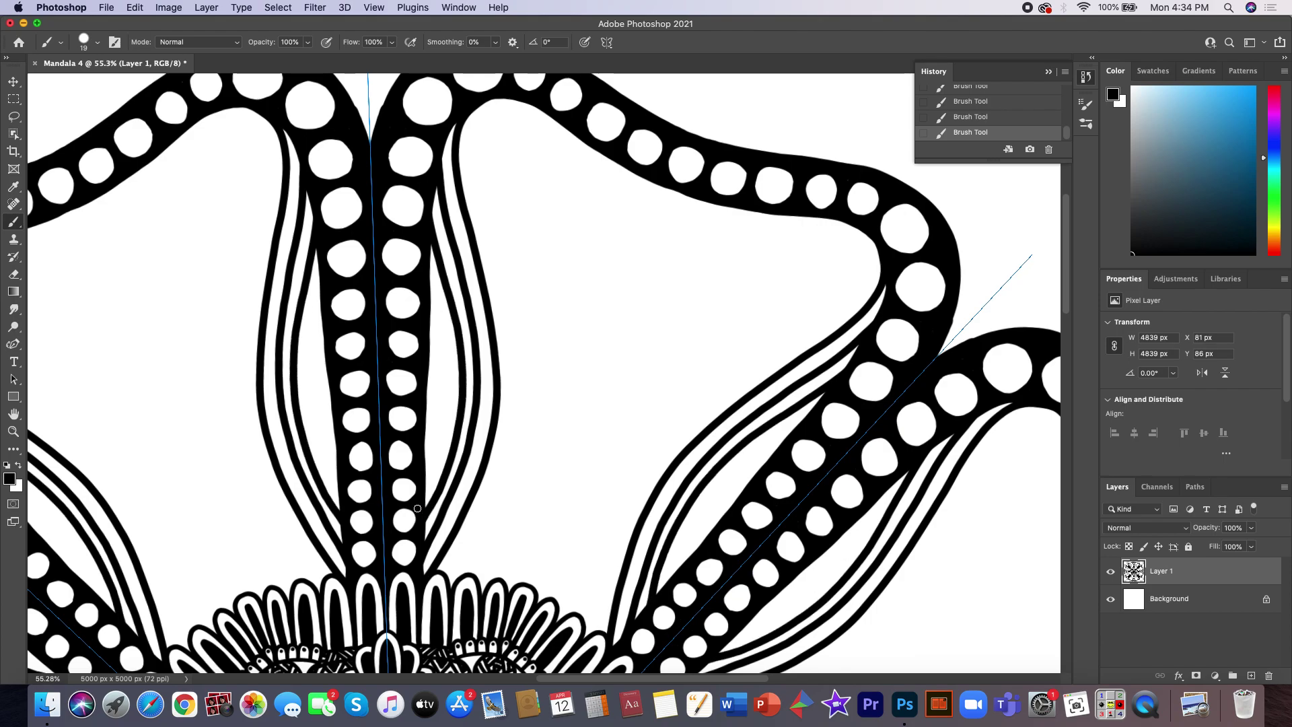
mouse_move(423, 265)
mouse_down()
mouse_move(441, 435)
mouse_move(419, 467)
mouse_up()
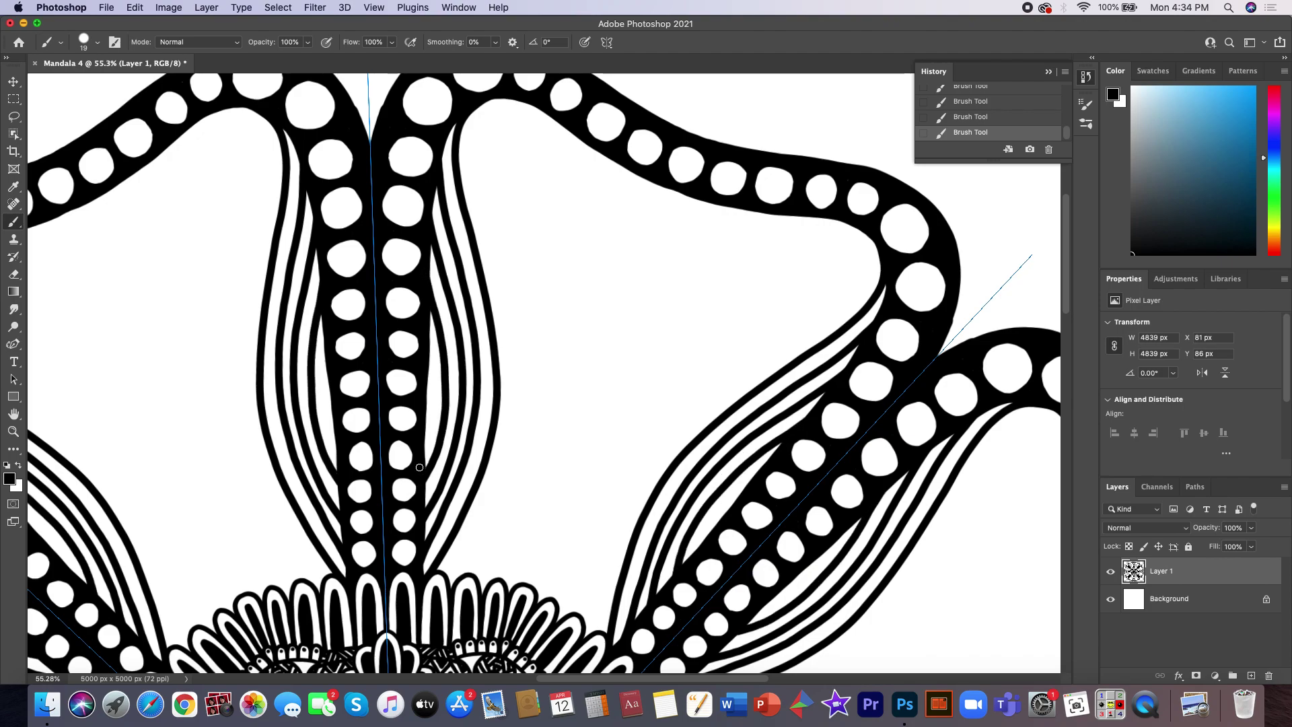
- Stripe the dotted column's edge and try a right-petal stripe, then discard that stroke
drag(424, 333, 427, 433)
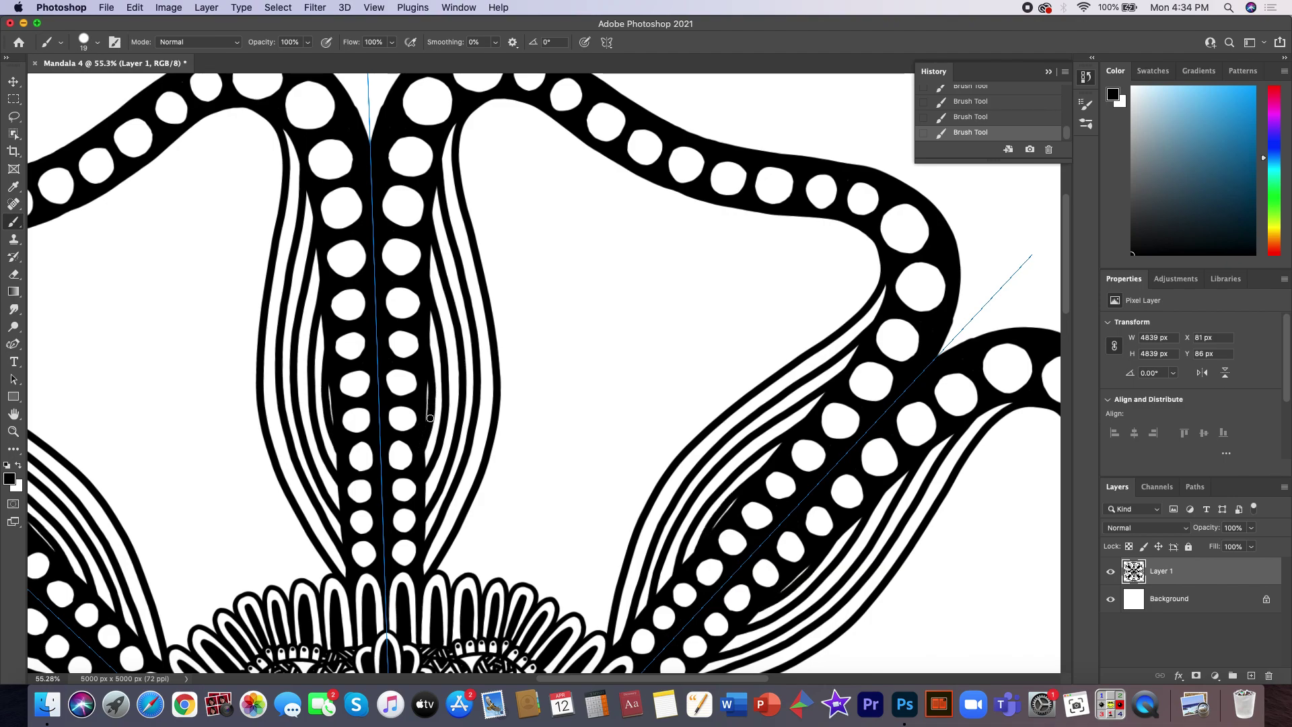
mouse_move(513, 93)
mouse_down()
mouse_move(490, 109)
mouse_move(473, 176)
mouse_move(500, 237)
mouse_move(524, 395)
mouse_move(504, 502)
mouse_move(444, 567)
mouse_up()
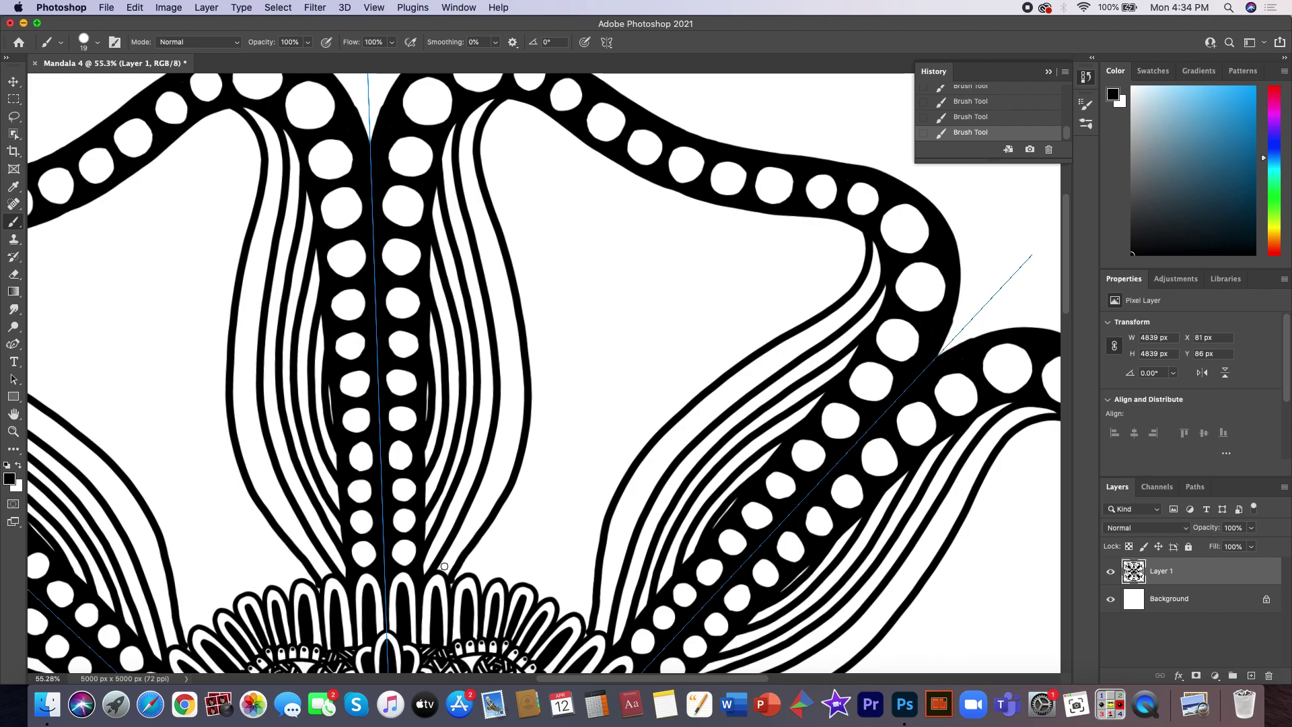
click(1048, 148)
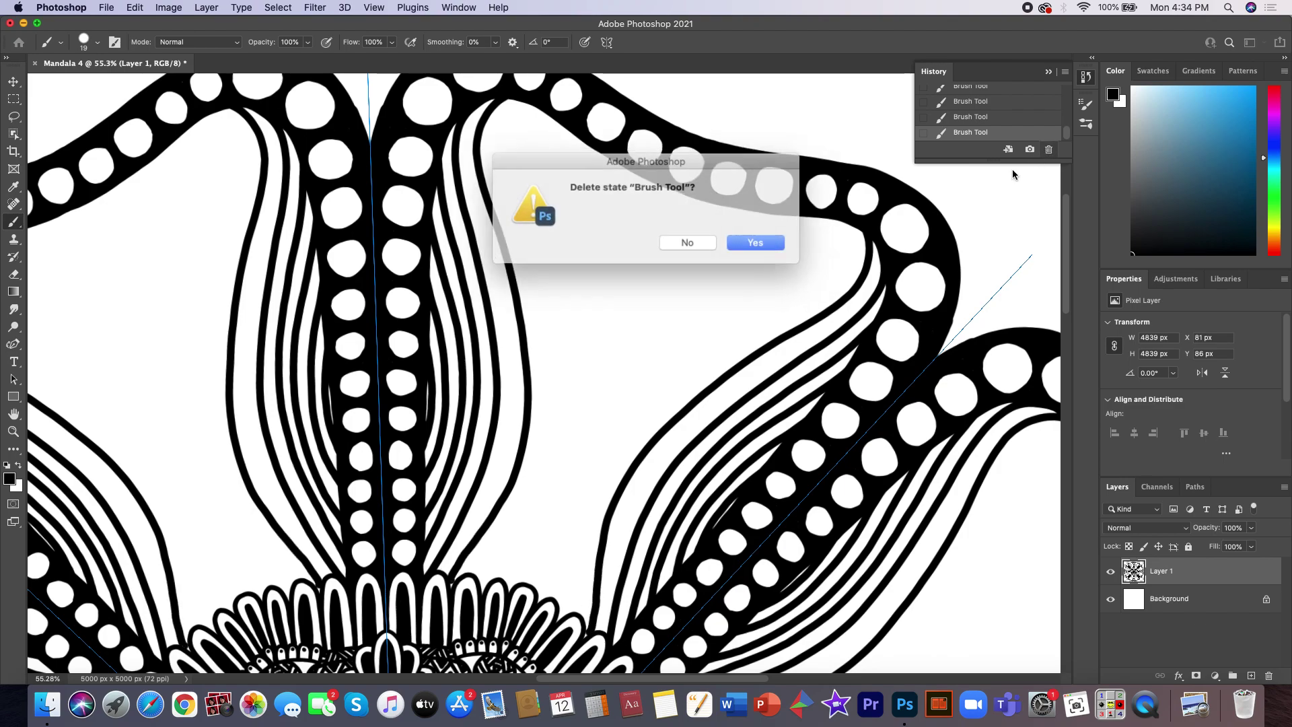
click(760, 239)
- Paint several curved stripes down the top and upper-right petals
scroll(756, 230, down, 2)
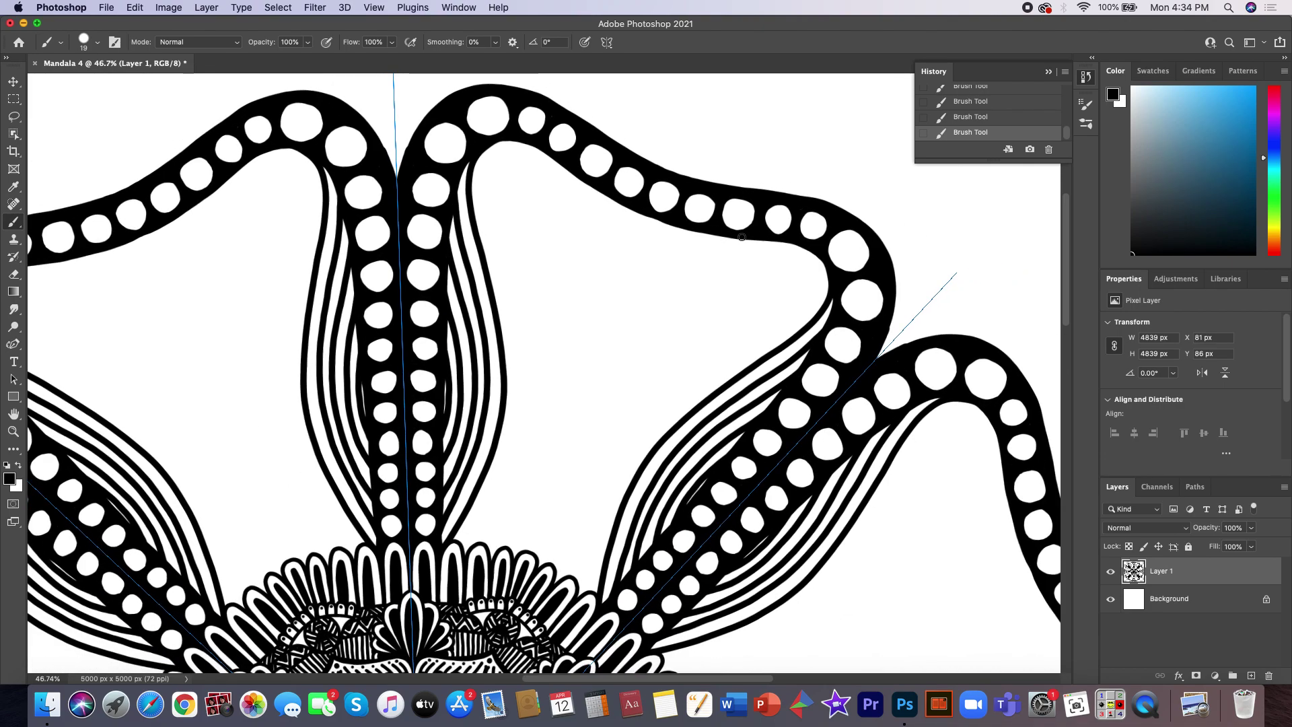
scroll(750, 233, down, 2)
scroll(741, 237, down, 2)
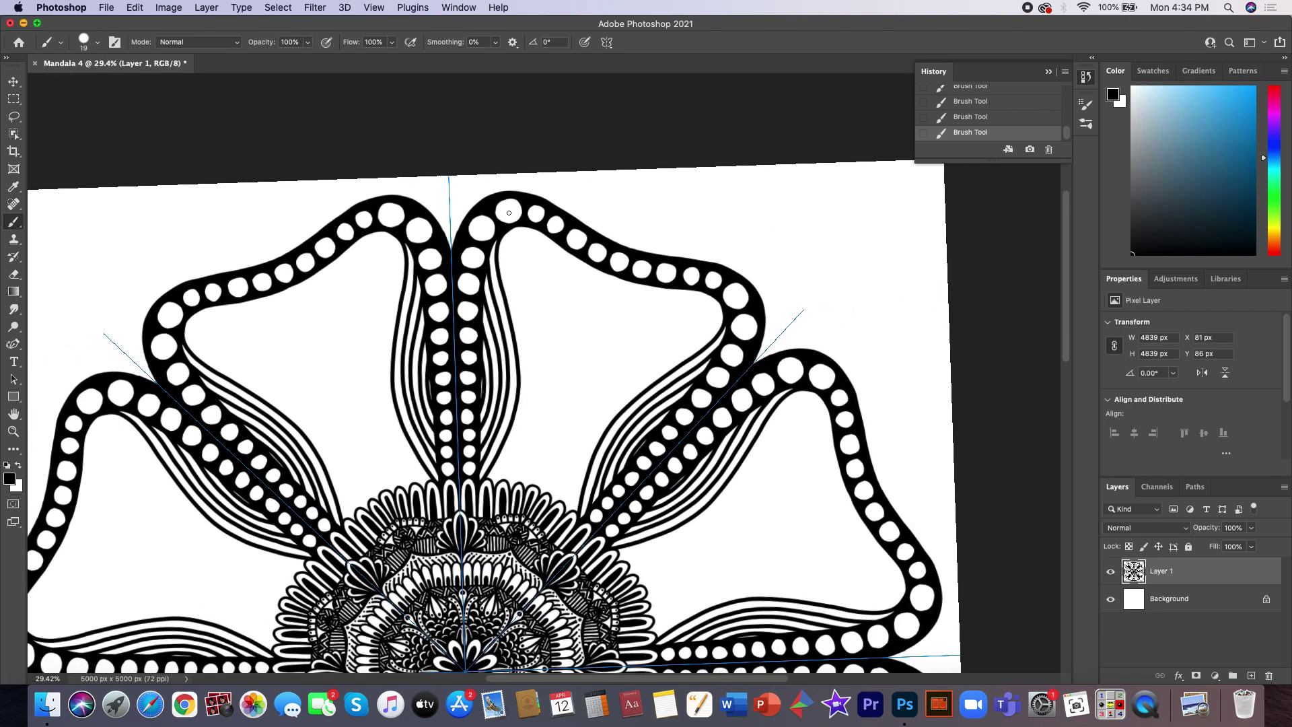
drag(512, 227, 524, 327)
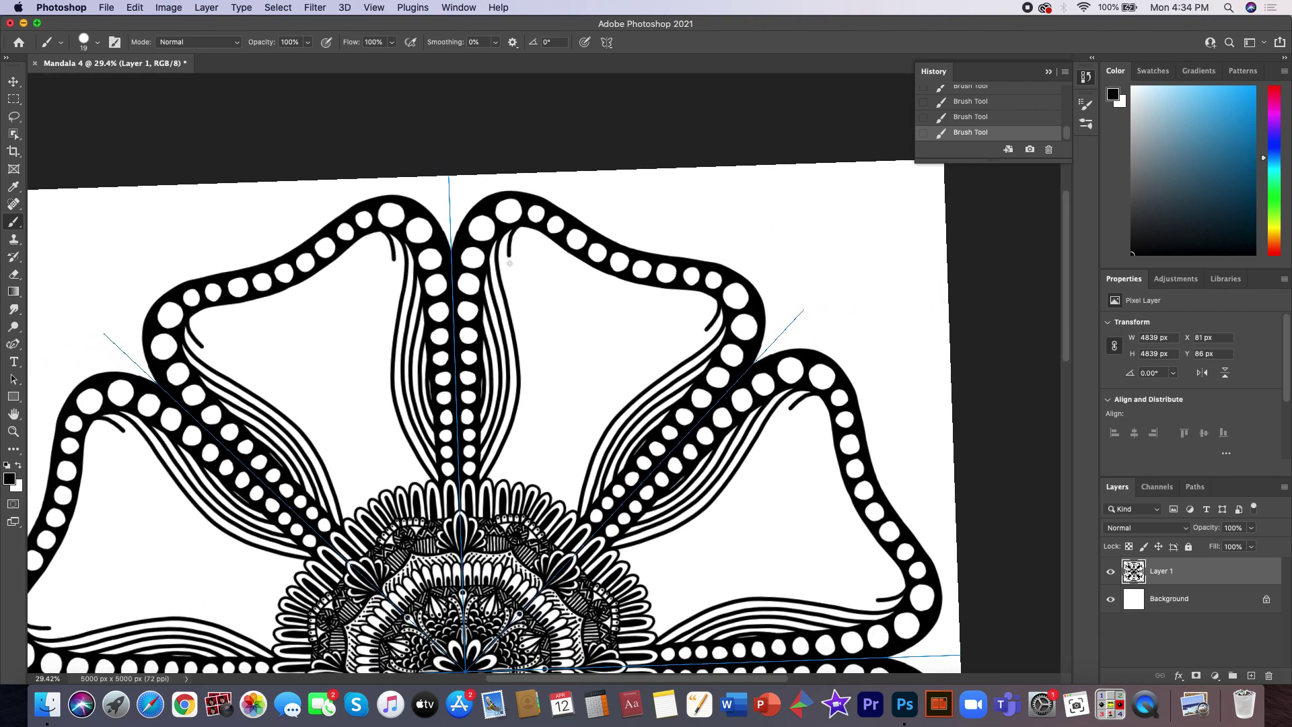
drag(534, 375, 510, 457)
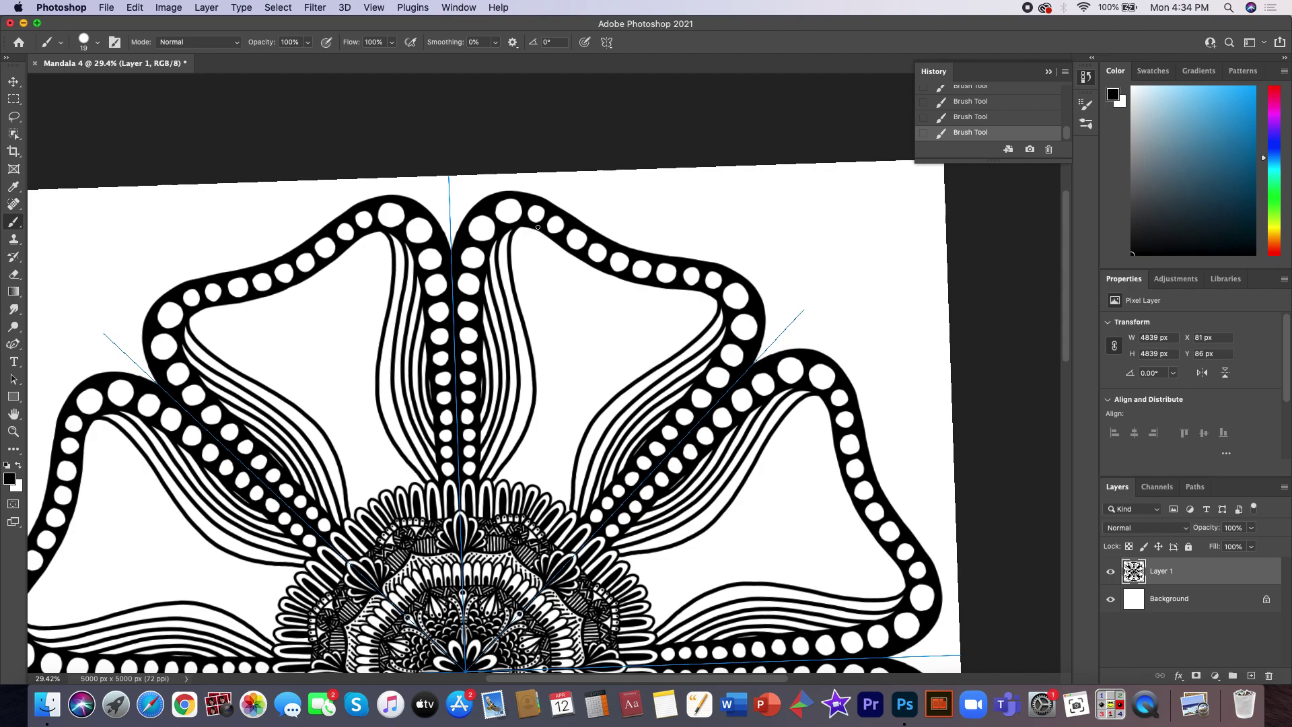
drag(531, 231, 549, 357)
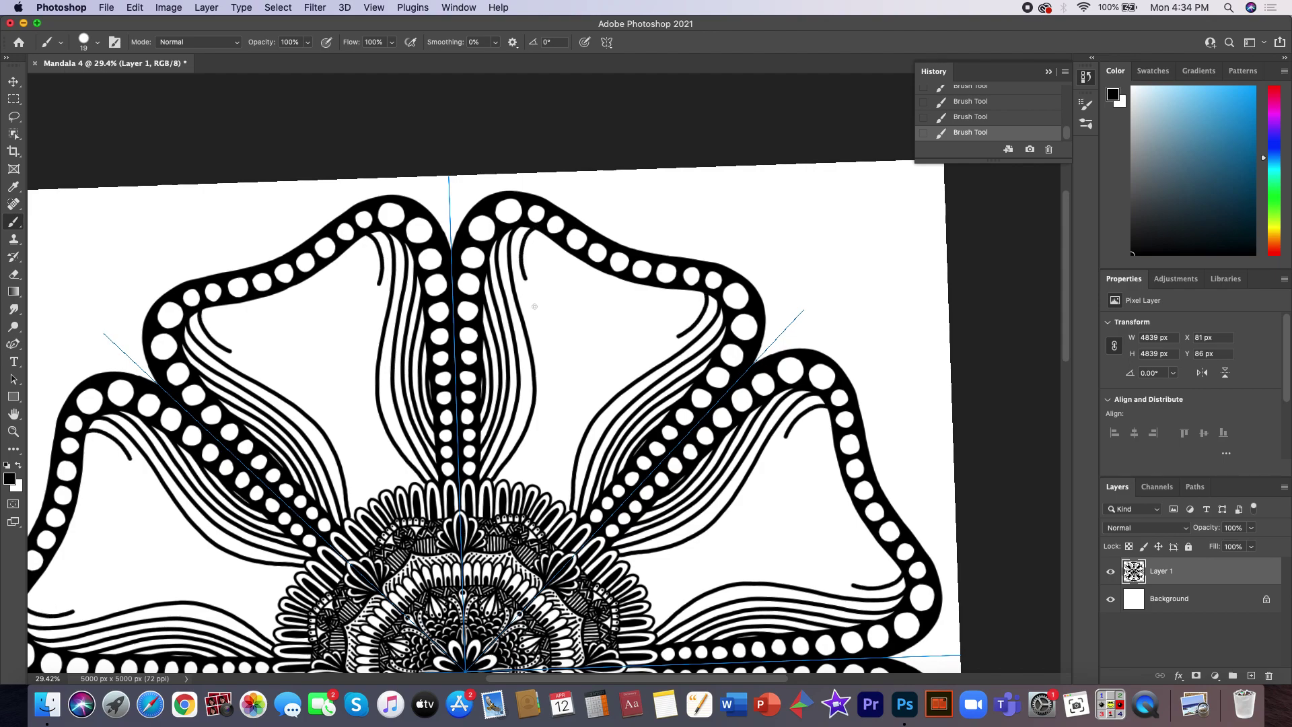
drag(532, 444, 507, 468)
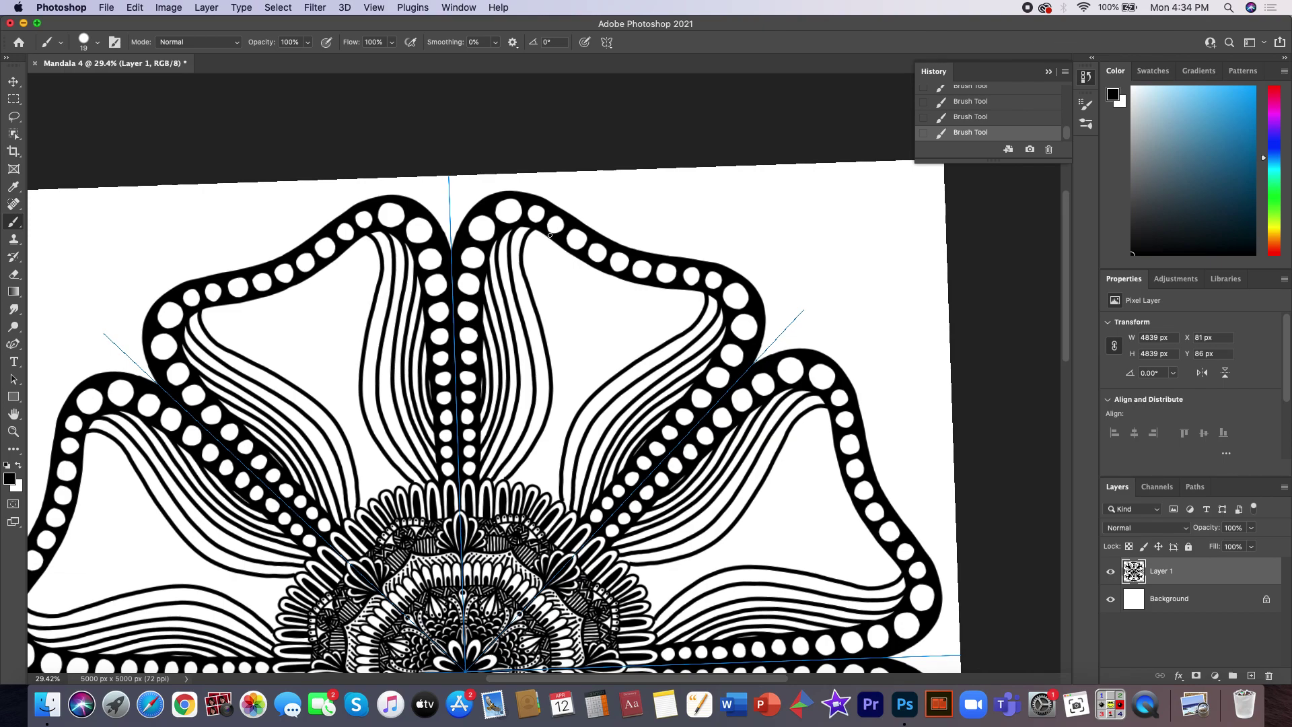
mouse_move(541, 237)
mouse_down()
mouse_move(561, 367)
mouse_move(554, 432)
mouse_move(509, 480)
mouse_up()
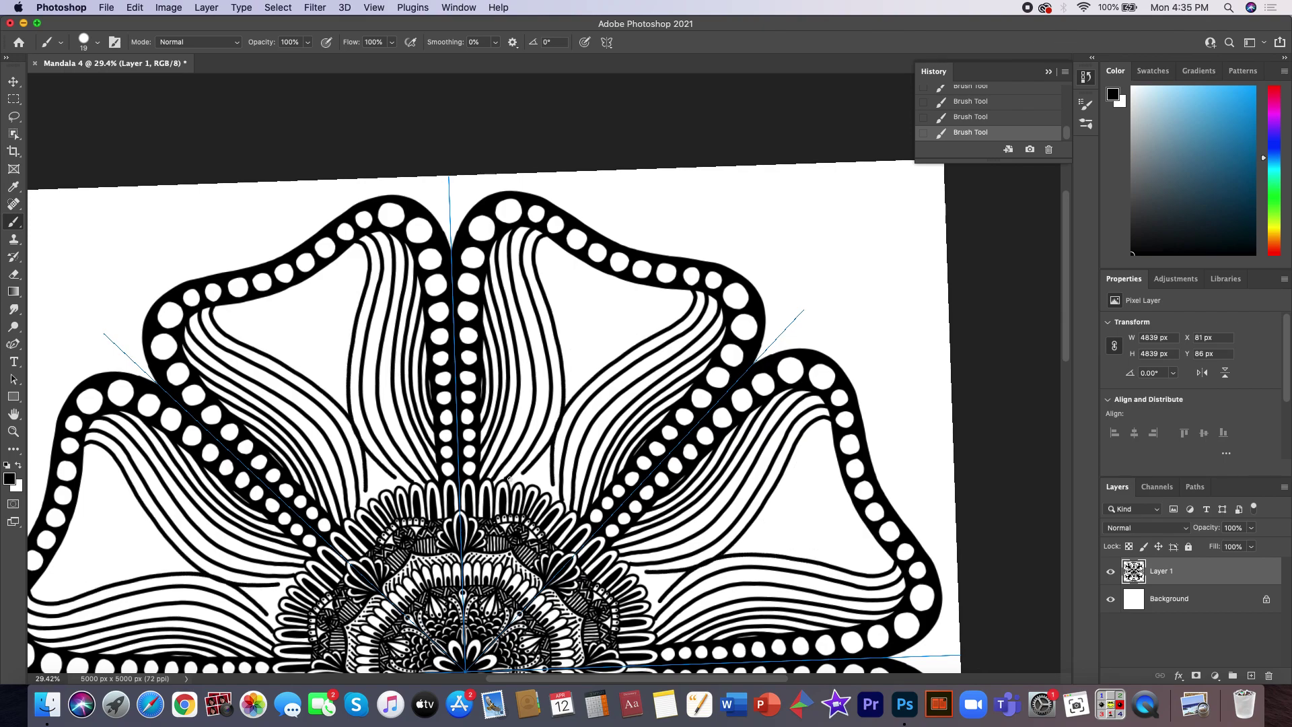
- Discard the latest stroke, try a short low stripe, and delete that too
click(1048, 149)
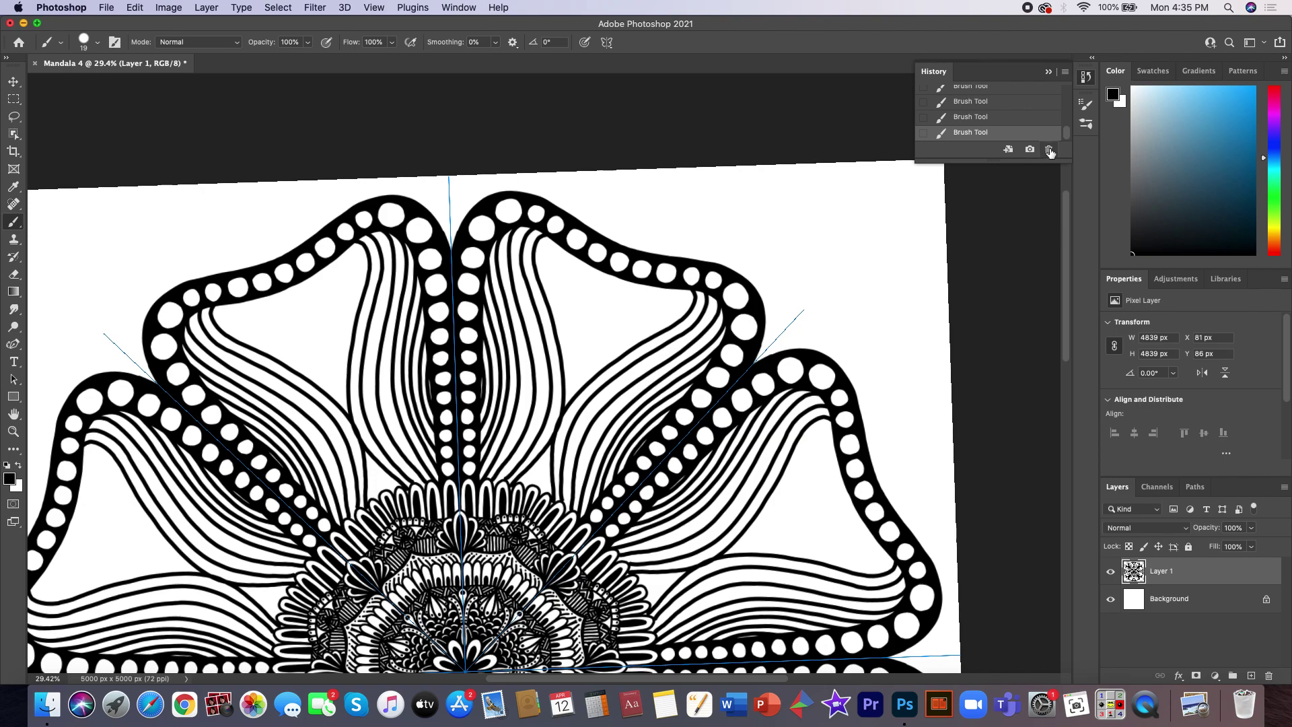
click(746, 245)
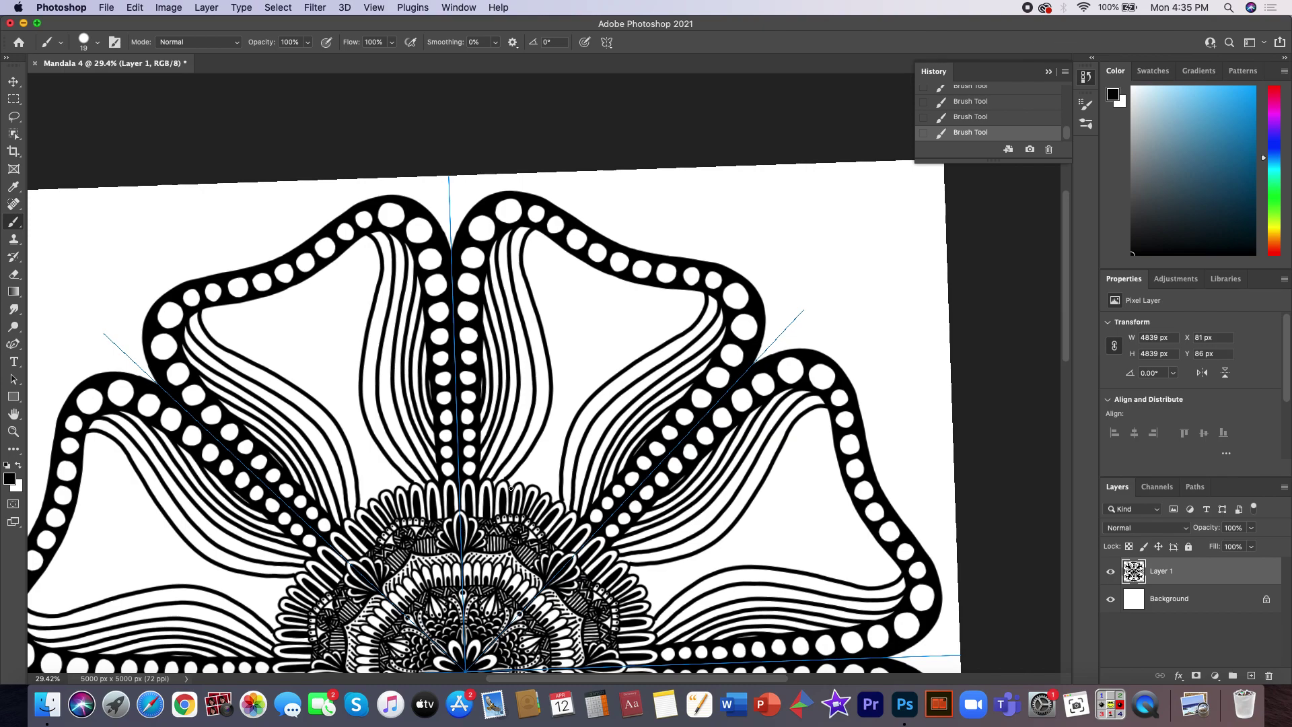
mouse_move(511, 488)
mouse_down()
mouse_move(548, 436)
mouse_move(549, 230)
mouse_up()
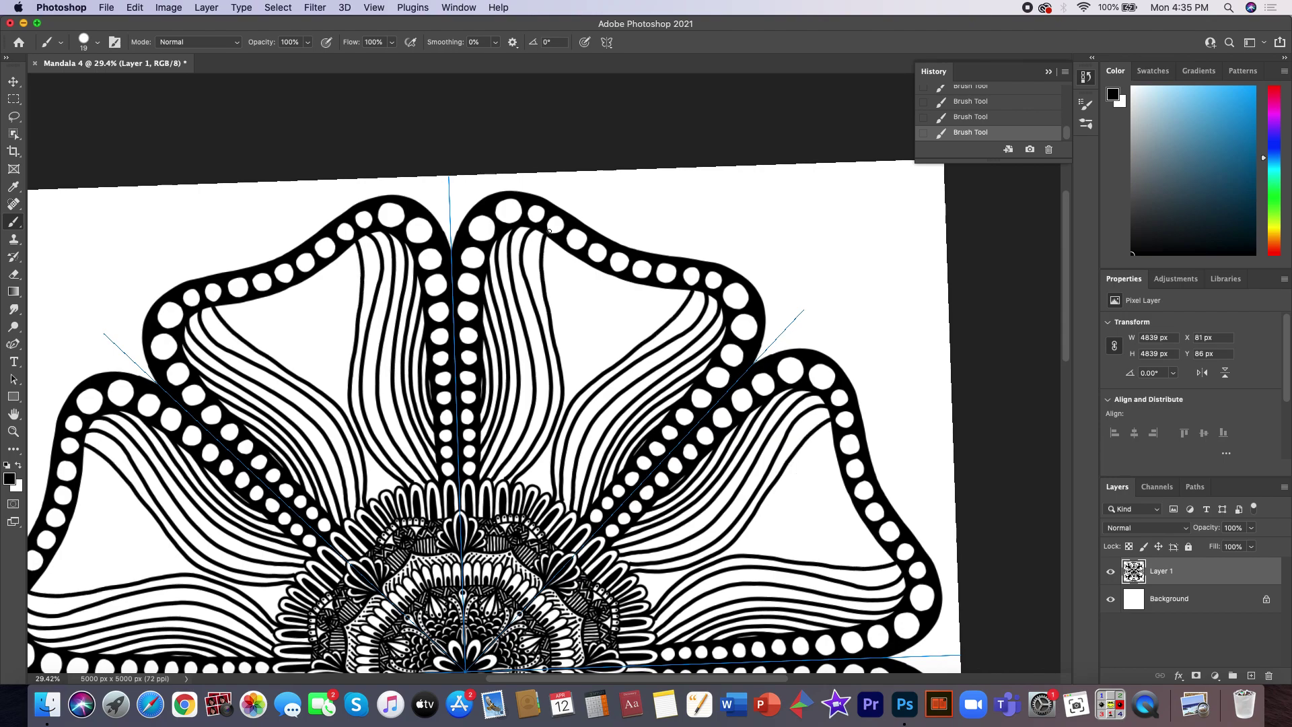
click(1048, 149)
click(755, 242)
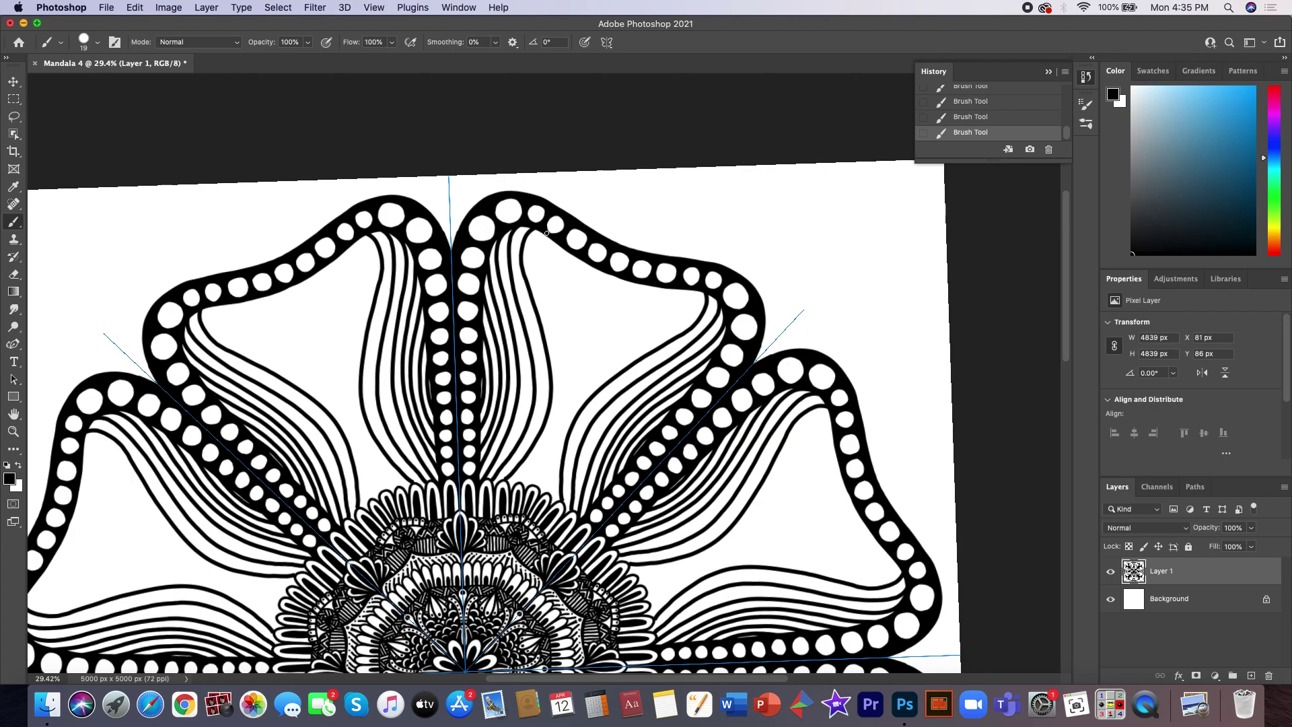
- Draw a border stripe plus five nested curved stripes filling the upper petal's inner triangle
mouse_move(546, 232)
mouse_down()
mouse_move(552, 429)
mouse_move(508, 482)
mouse_up()
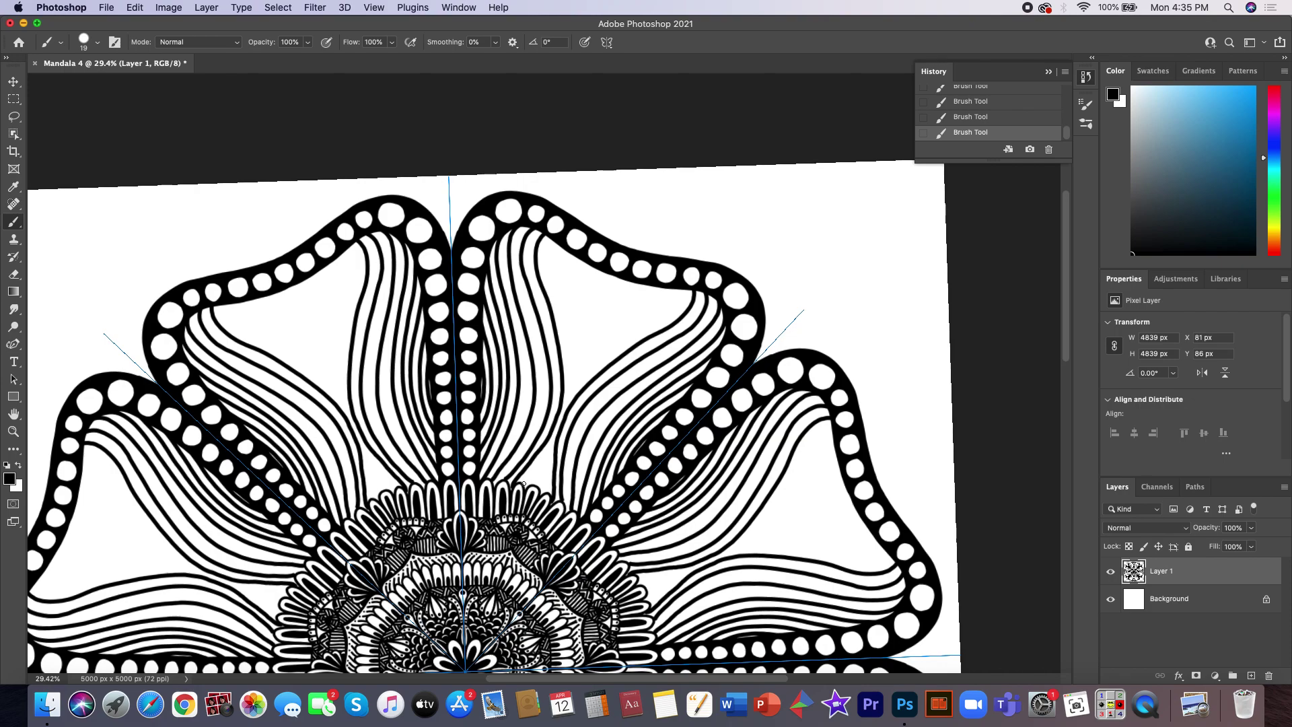
mouse_move(525, 480)
mouse_down()
mouse_move(546, 459)
mouse_move(539, 472)
mouse_up()
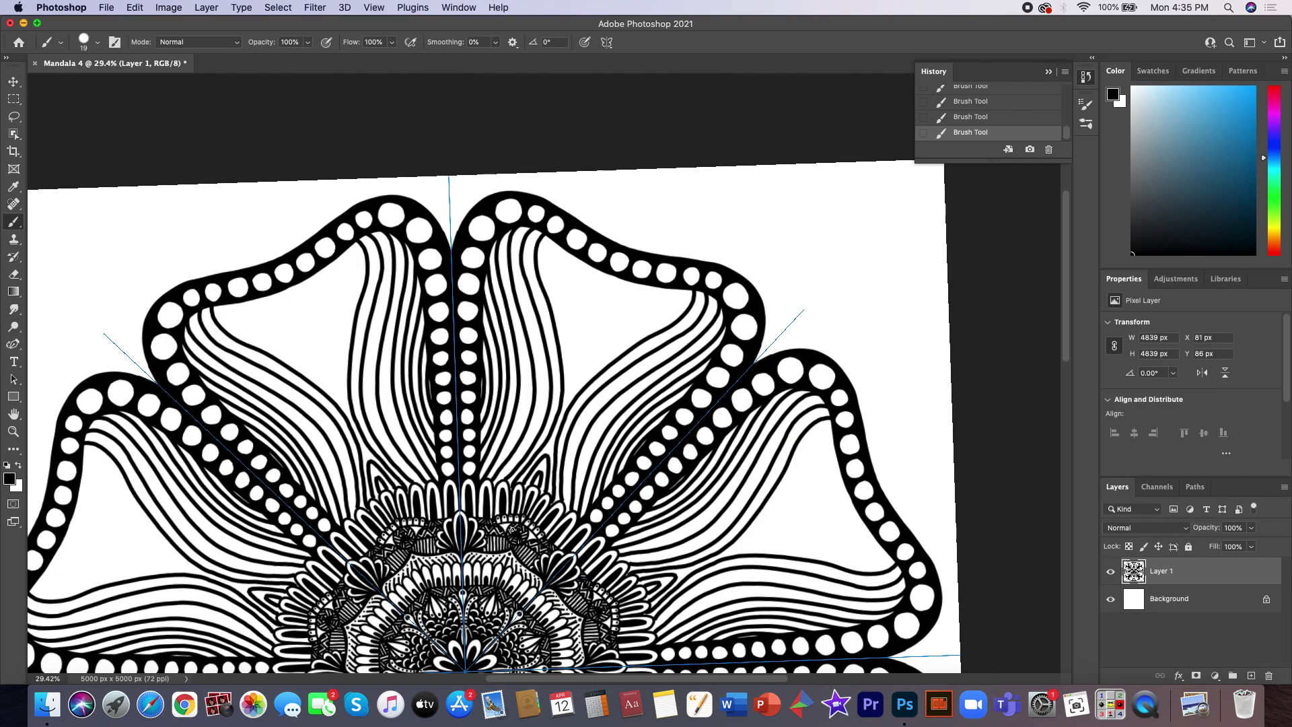
mouse_move(555, 239)
mouse_down()
mouse_move(549, 283)
mouse_move(573, 385)
mouse_up()
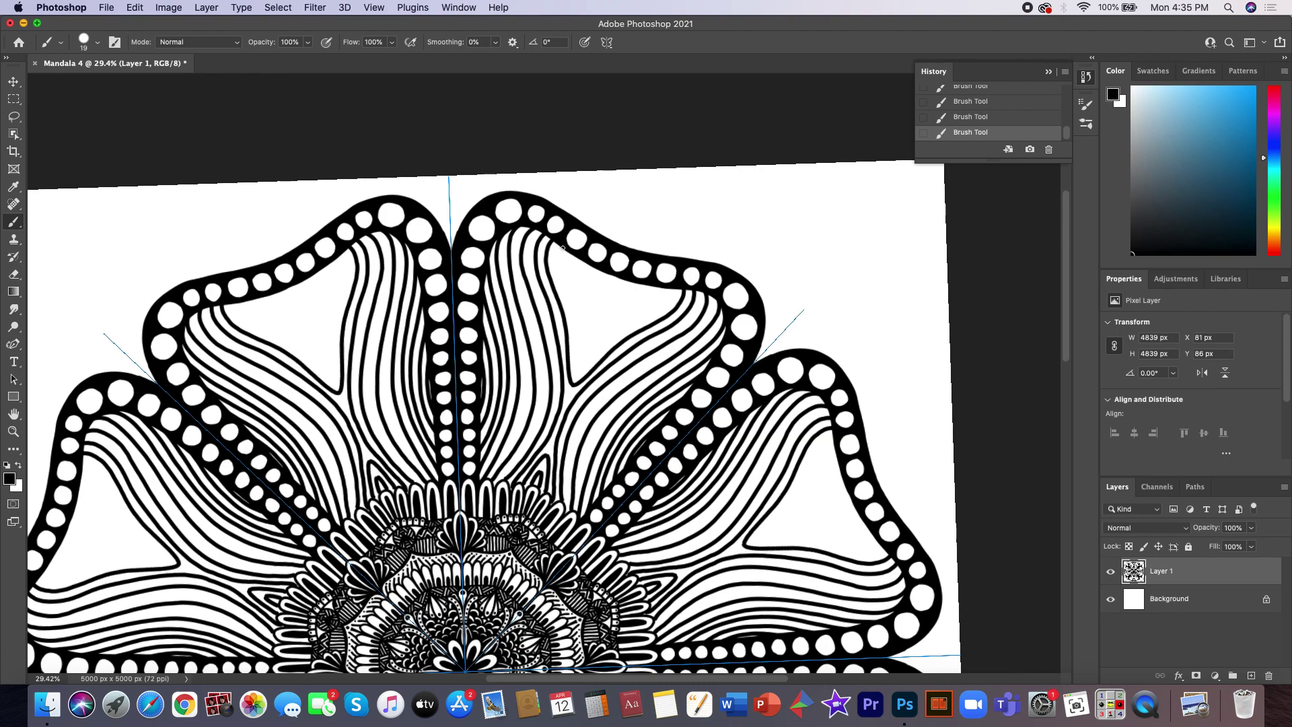
drag(563, 247, 580, 366)
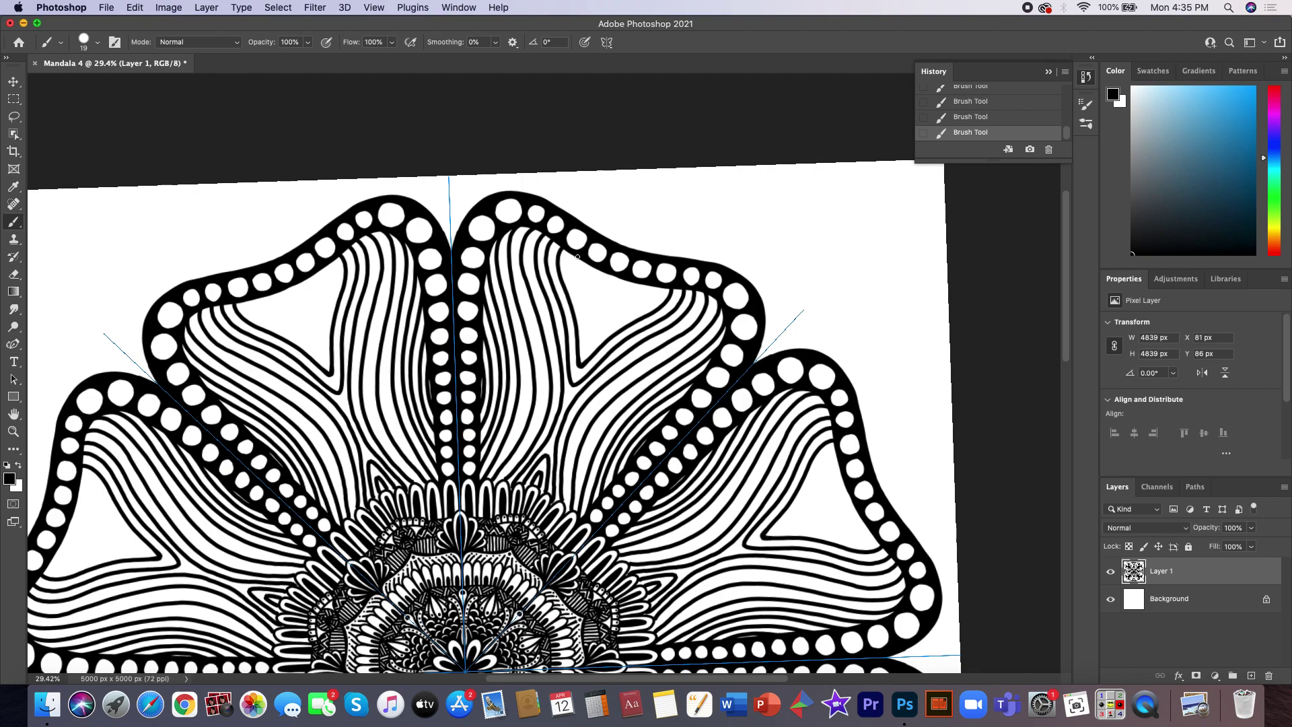
drag(573, 255, 587, 345)
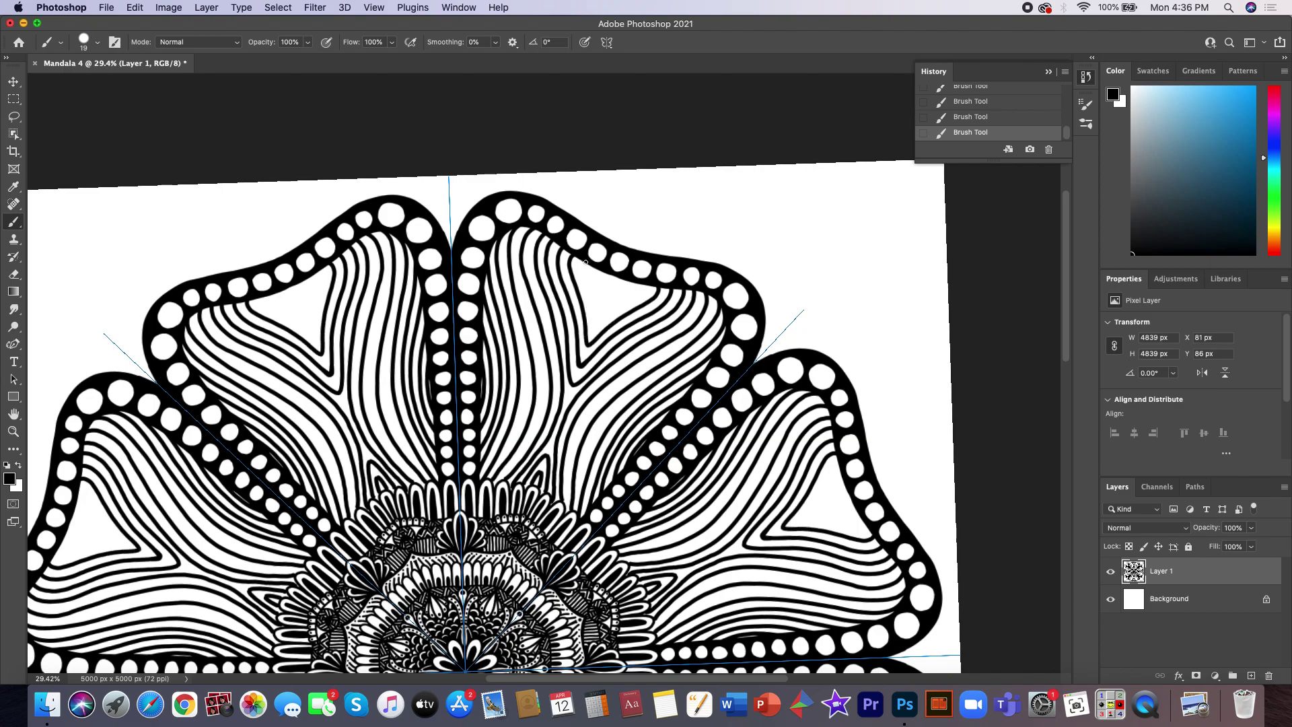
drag(585, 263, 594, 326)
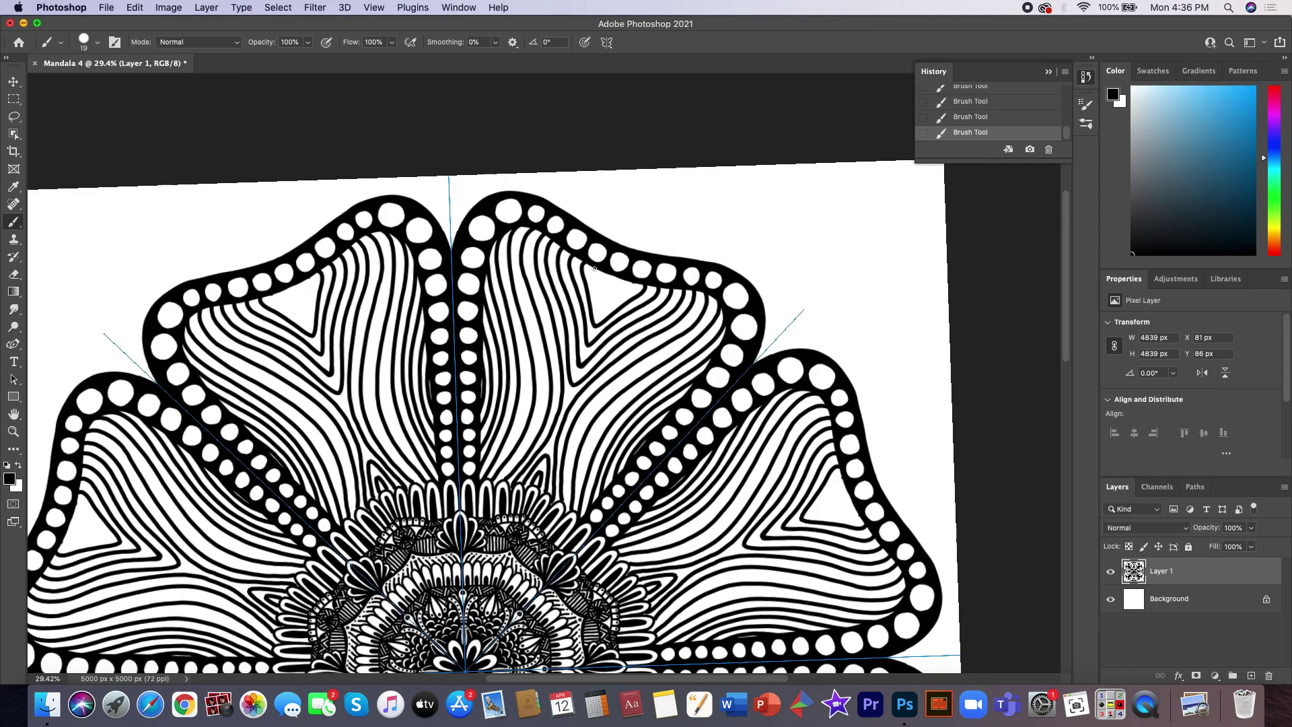
mouse_move(594, 269)
mouse_down()
mouse_move(600, 311)
mouse_move(611, 282)
mouse_up()
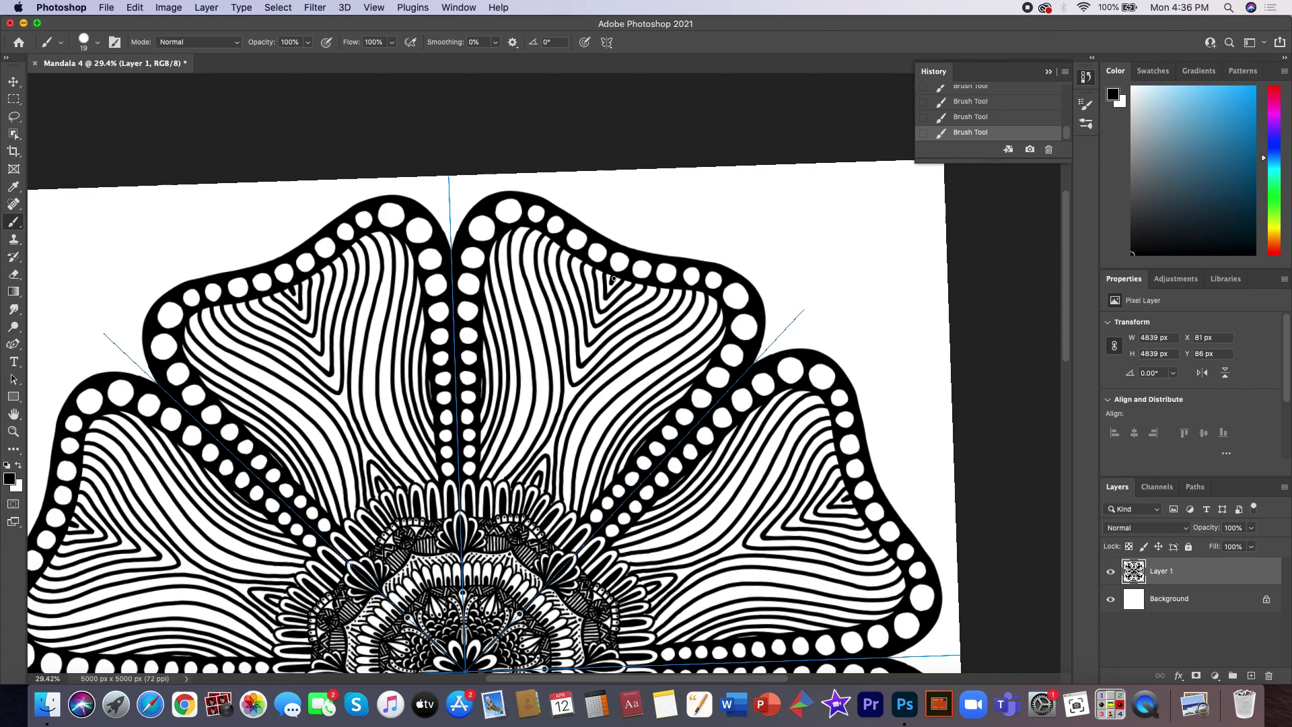
scroll(576, 325, down, 2)
scroll(576, 324, down, 2)
scroll(579, 323, down, 1)
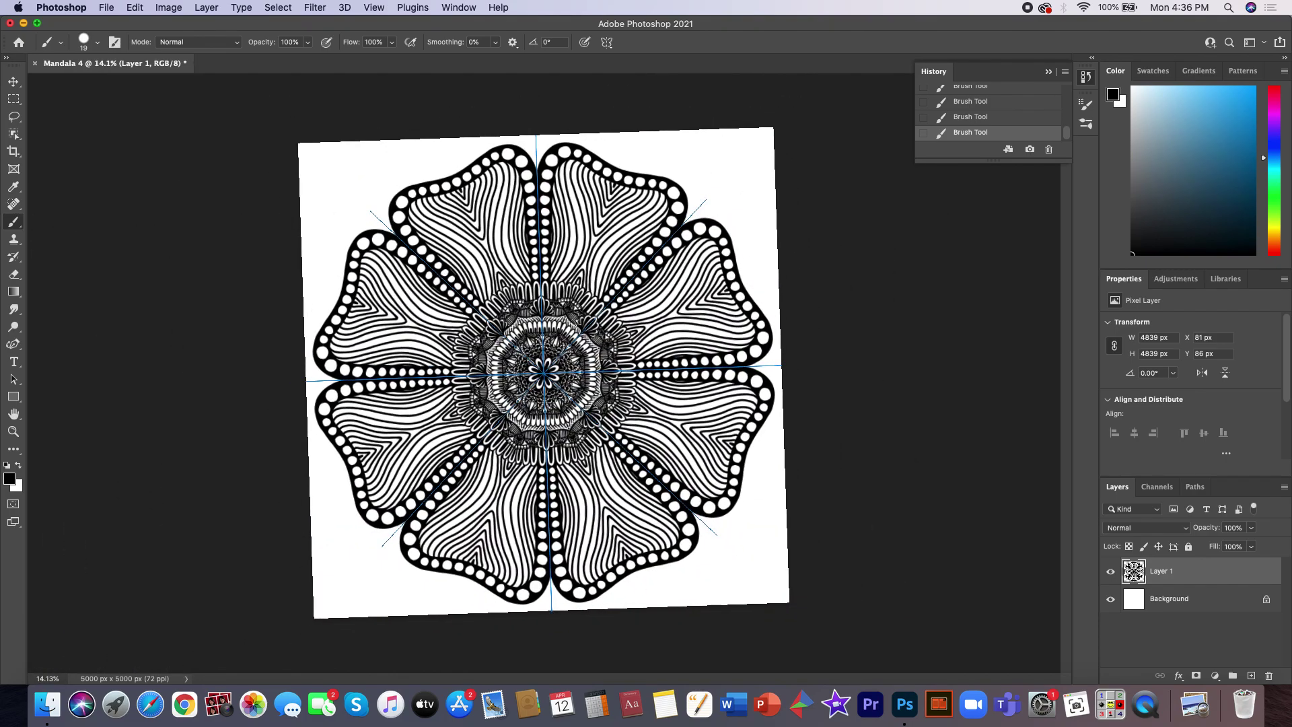
scroll(580, 322, up, 2)
scroll(471, 269, up, 1)
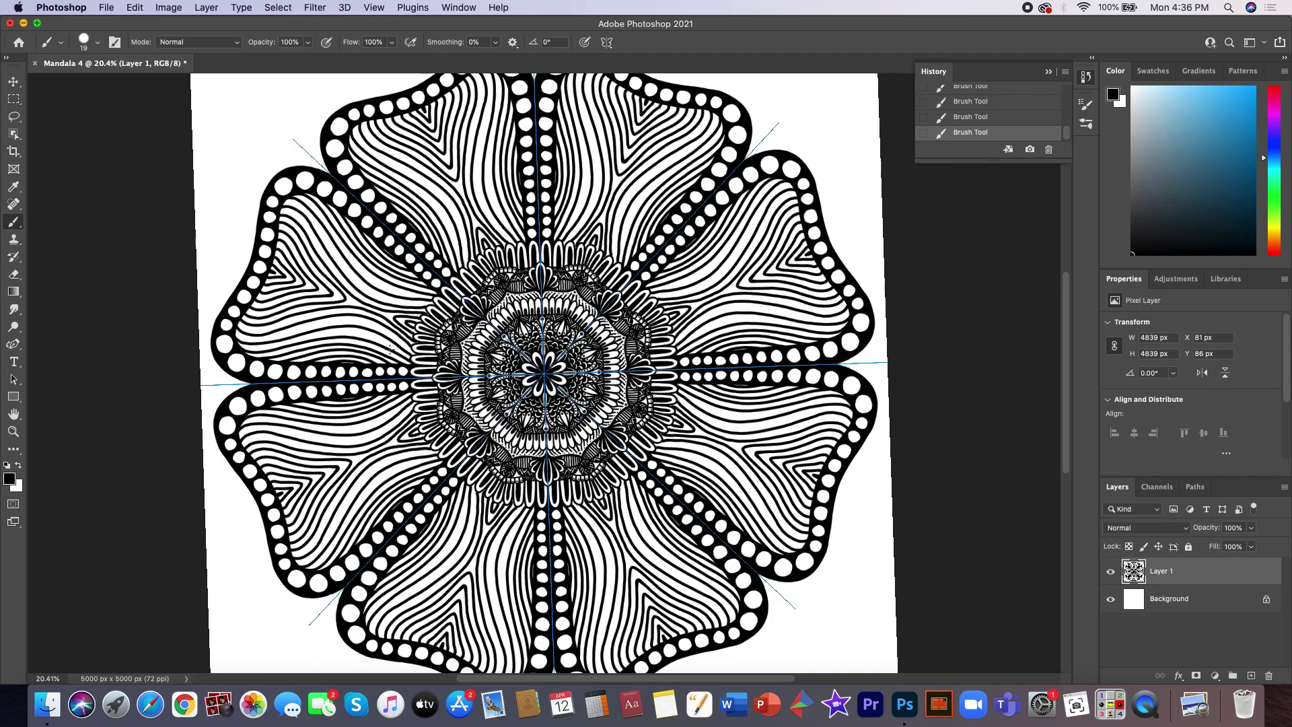
scroll(602, 211, up, 1)
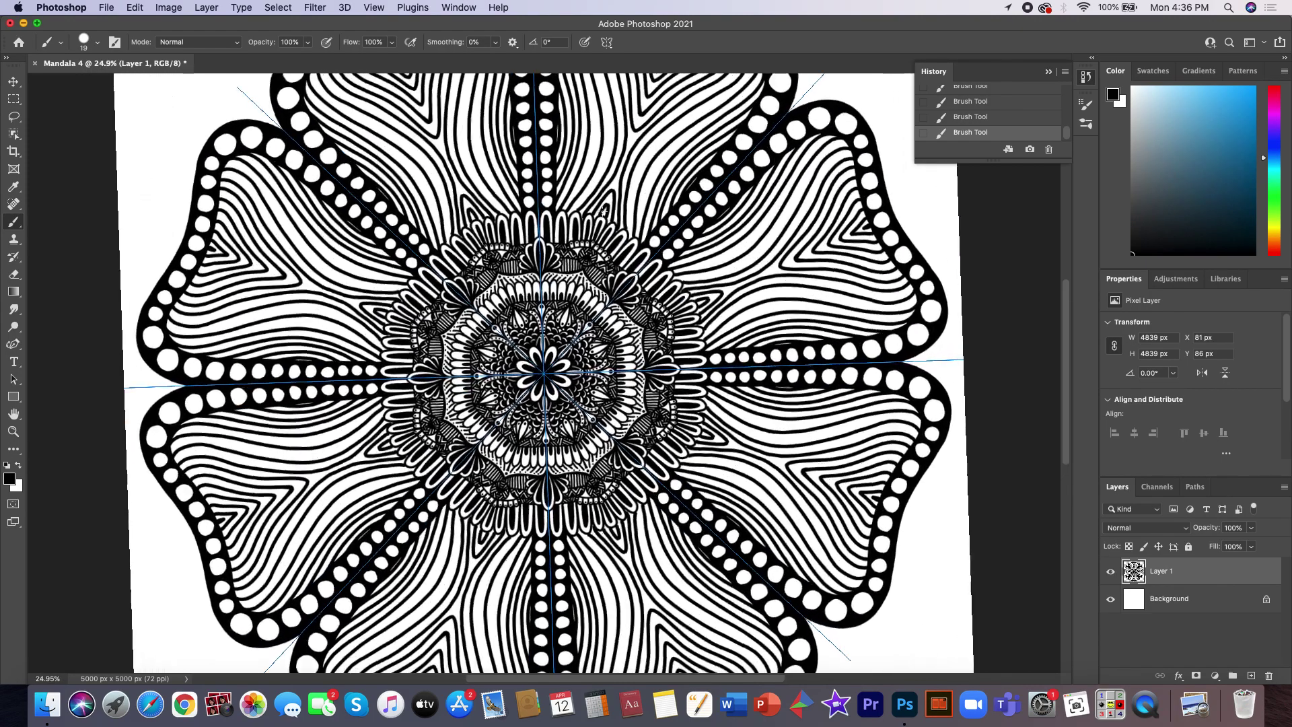
scroll(603, 212, up, 1)
scroll(603, 211, up, 1)
scroll(602, 212, up, 1)
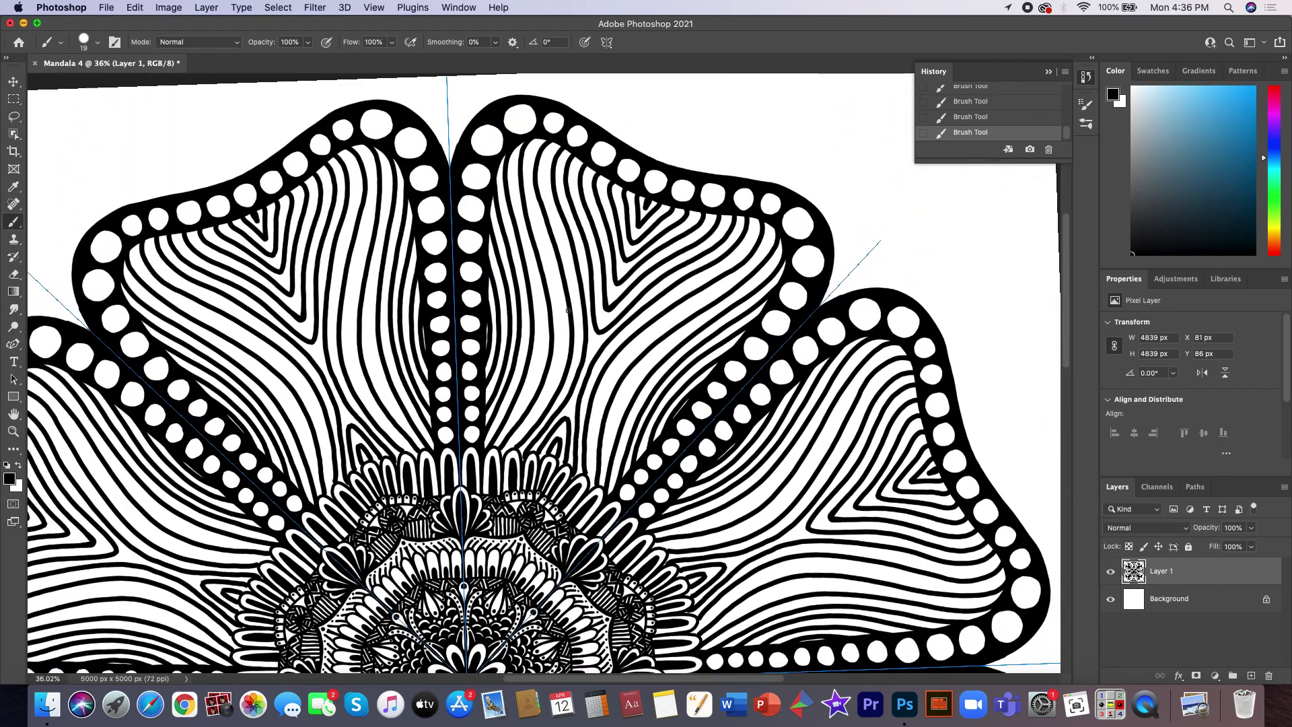
scroll(553, 420, up, 1)
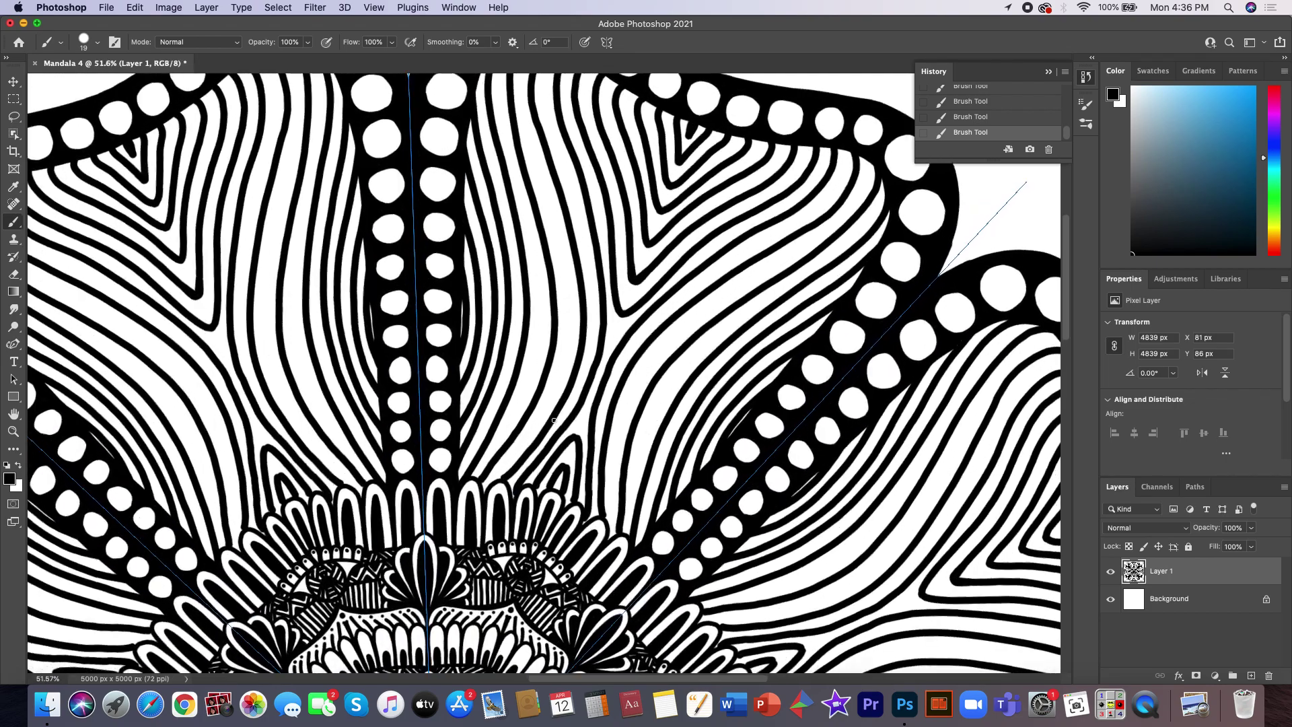
scroll(553, 420, up, 1)
scroll(582, 529, up, 1)
scroll(583, 529, up, 1)
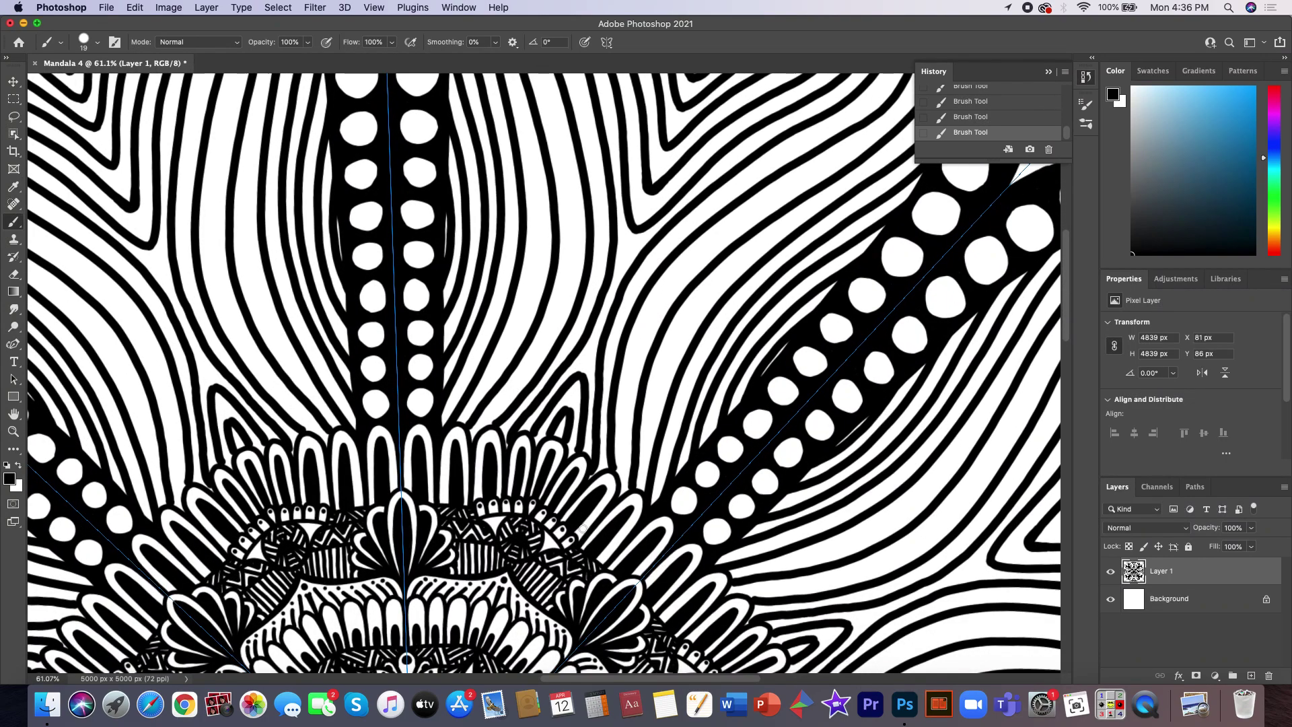
scroll(582, 528, up, 1)
scroll(582, 529, up, 1)
scroll(583, 528, up, 1)
- Shrink the brush to 9 px and thicken the black arch tip and a stripe edge
scroll(582, 528, up, 1)
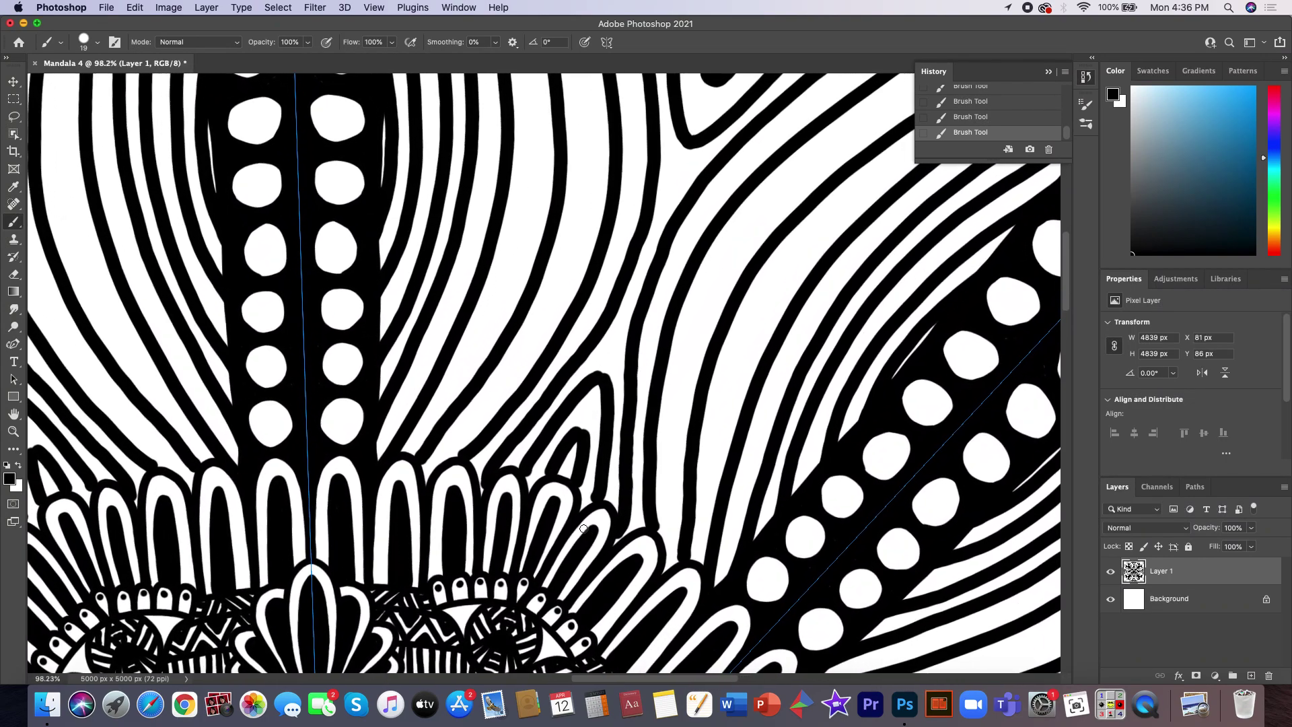
right_click(579, 495)
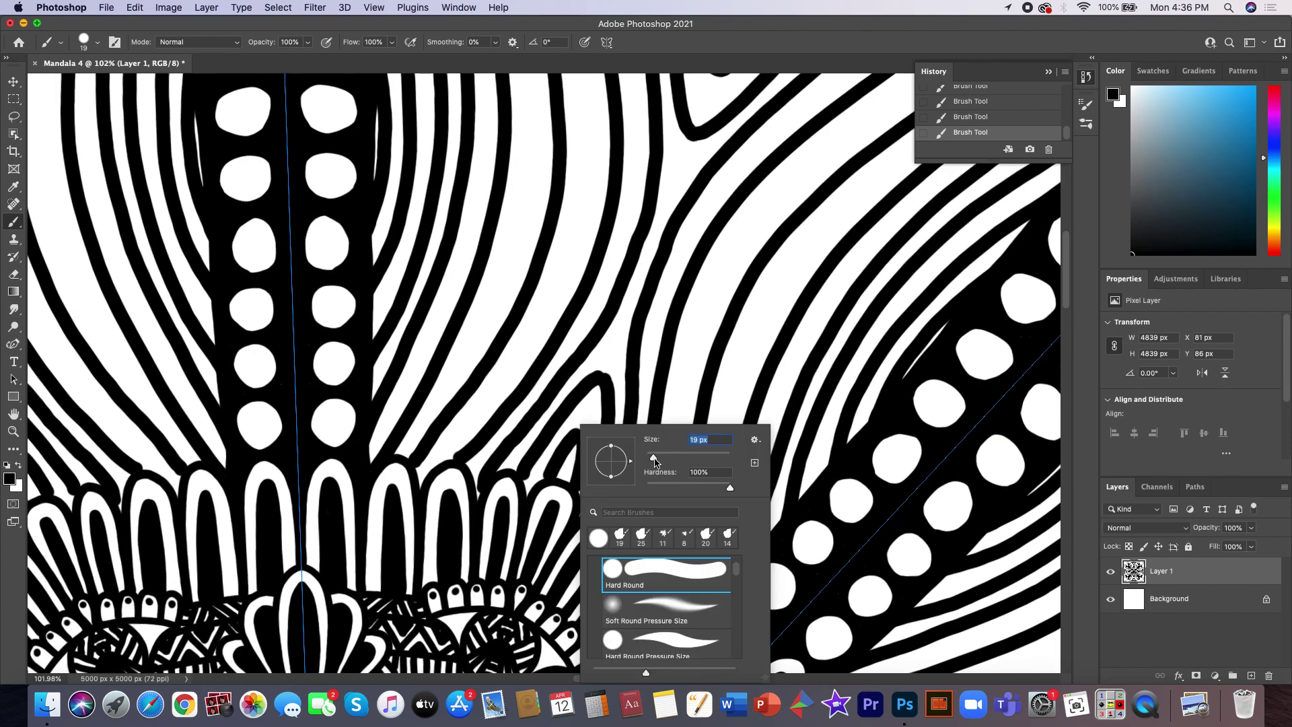
drag(654, 457, 649, 461)
key(Return)
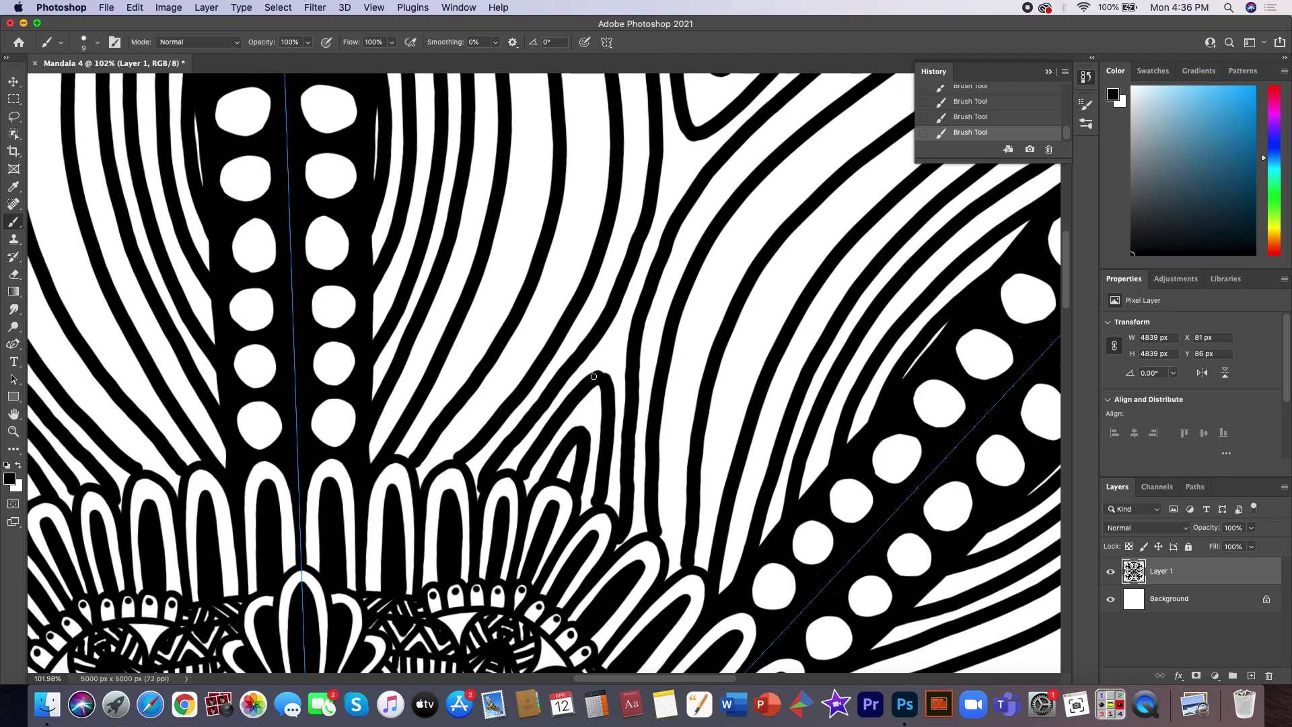
drag(597, 372, 603, 371)
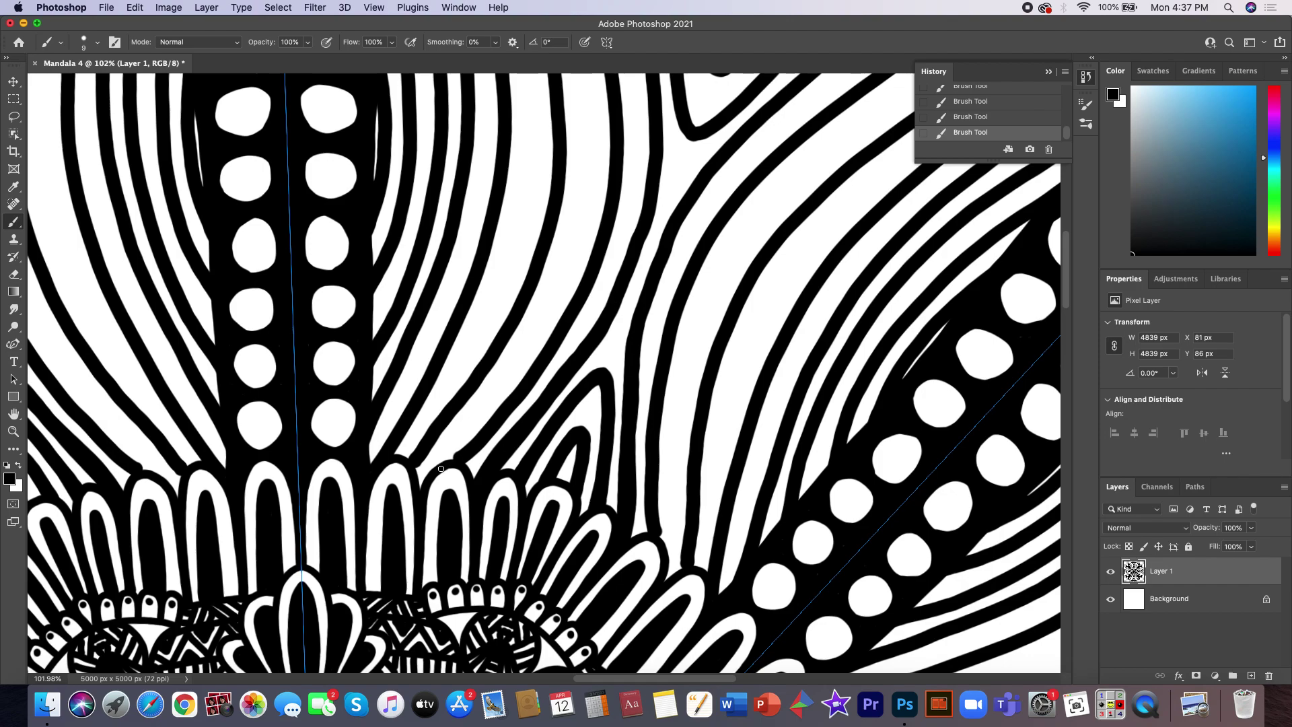
mouse_move(452, 460)
mouse_down()
mouse_move(468, 448)
mouse_move(423, 444)
mouse_up()
- Zoom out to 55.9% and paint the narrow loop near the petal base solid black
scroll(401, 495, up, 10)
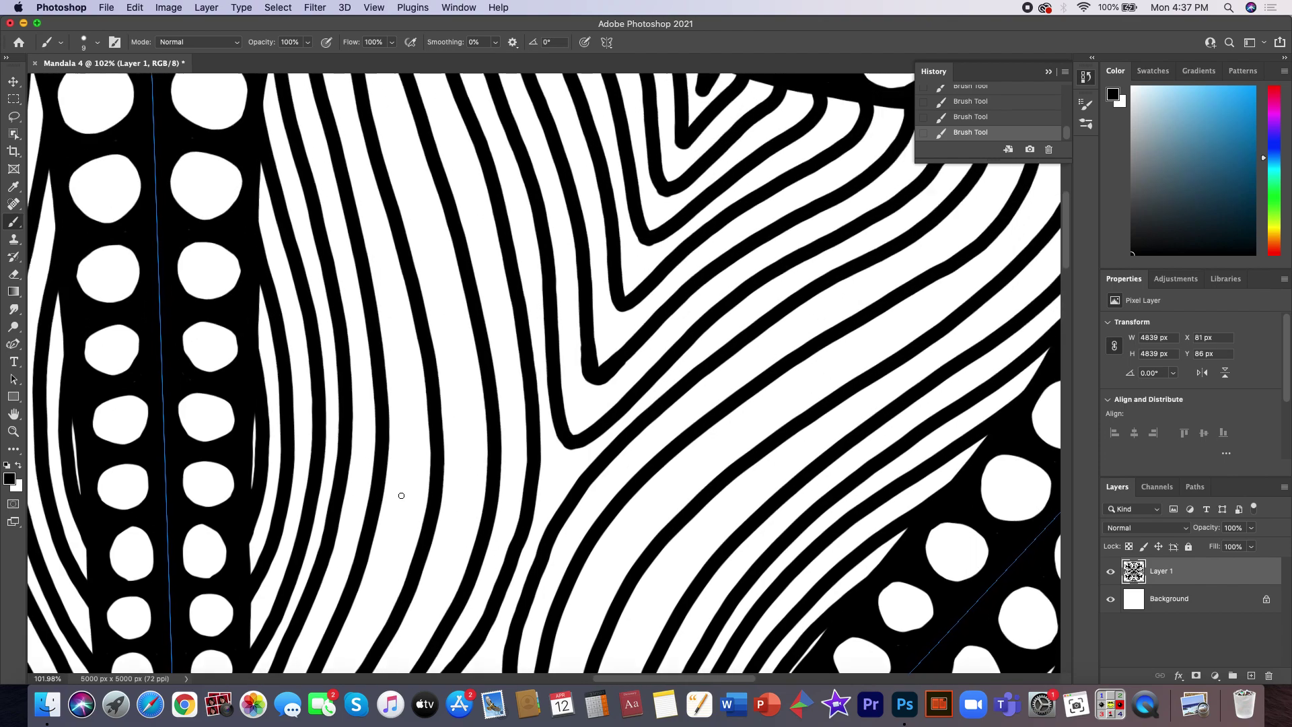
scroll(401, 495, right, 5)
scroll(401, 495, down, 2)
scroll(401, 495, down, 3)
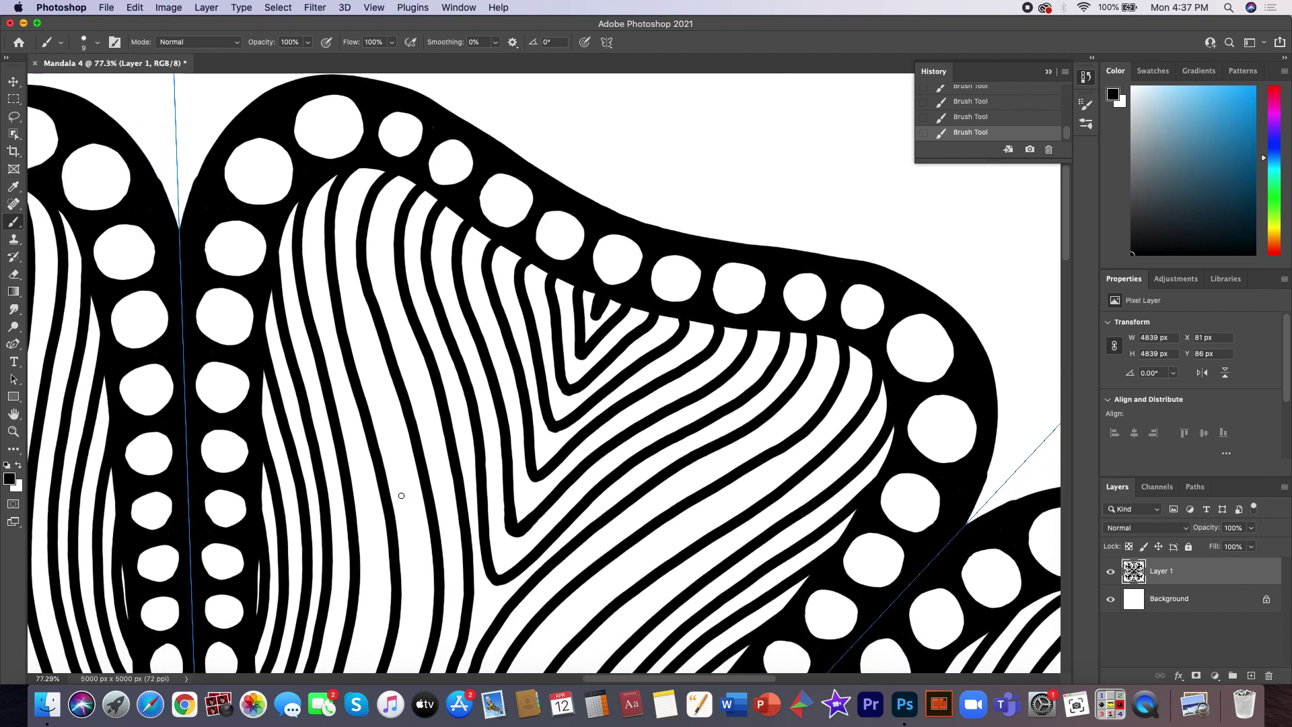
scroll(401, 495, down, 3)
scroll(401, 496, down, 2)
scroll(401, 495, down, 2)
scroll(401, 495, down, 1)
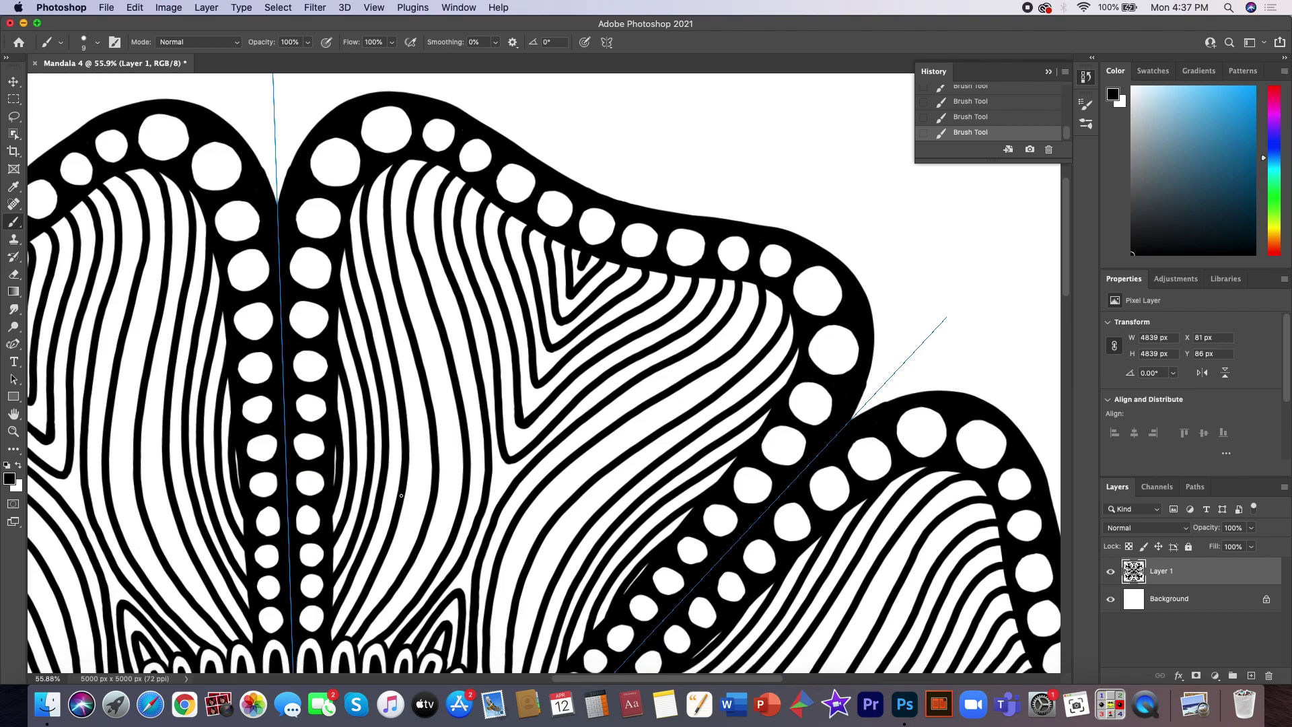
scroll(401, 495, down, 2)
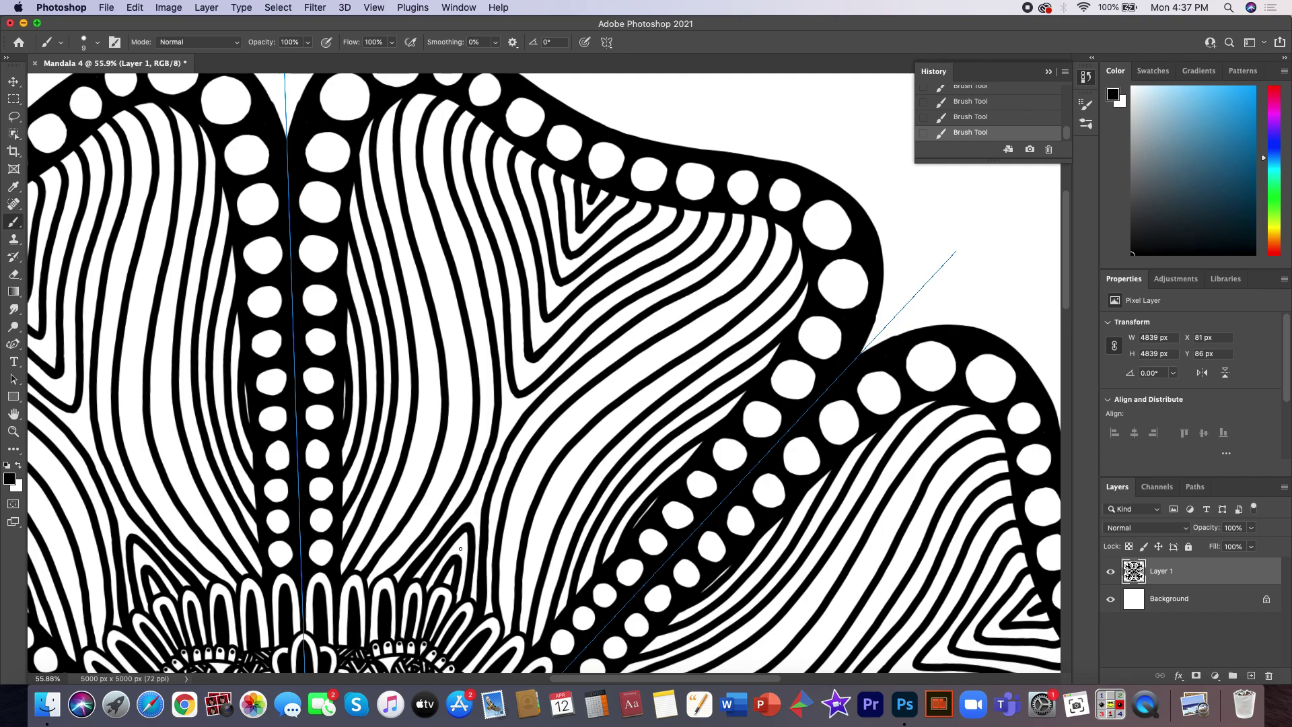
mouse_move(455, 555)
mouse_down()
mouse_move(458, 594)
mouse_move(431, 580)
mouse_move(464, 575)
mouse_up()
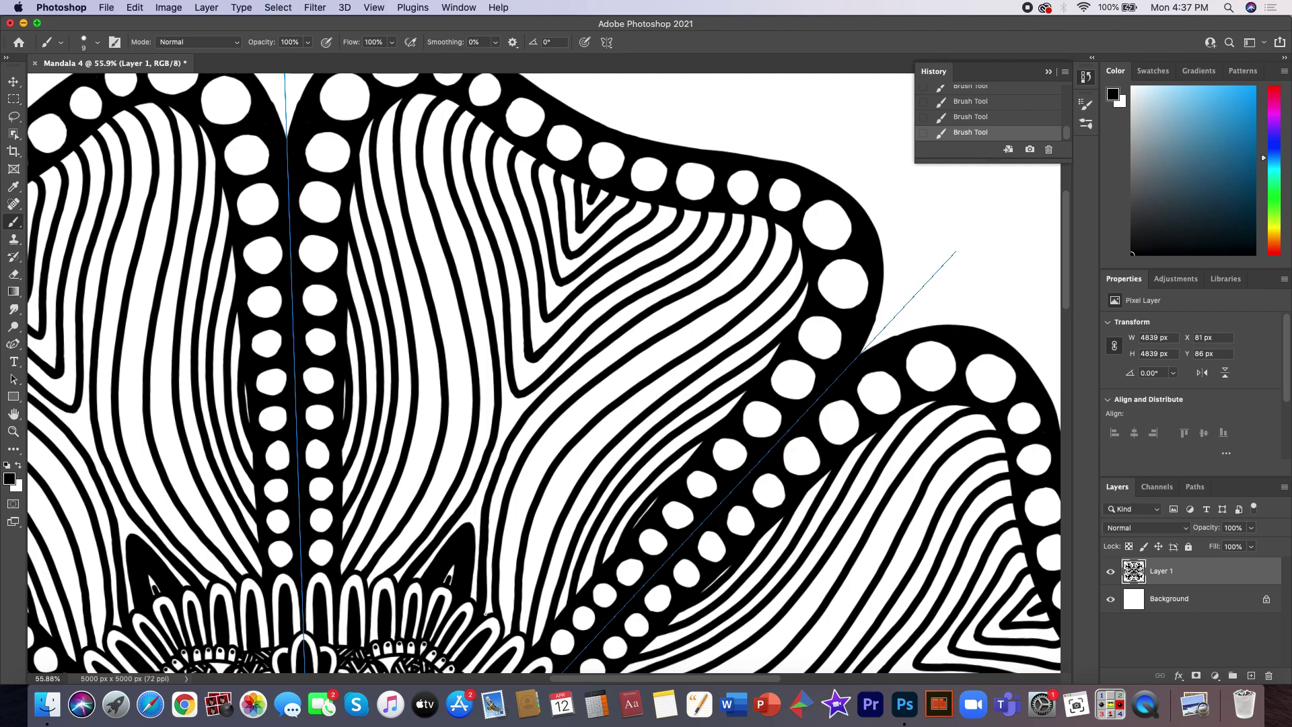
- Enlarge the brush to 19 px and thicken the diagonal and vertical stripe lines
right_click(484, 588)
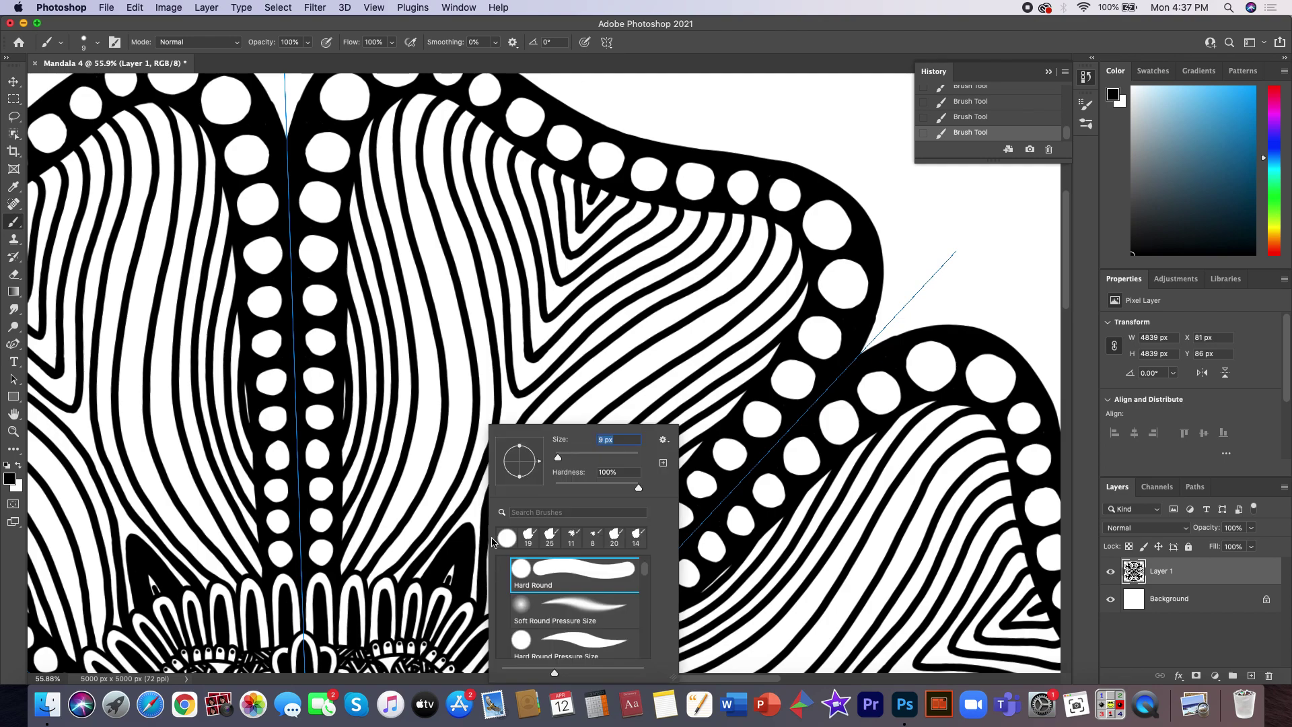
drag(559, 458, 562, 458)
click(484, 568)
mouse_move(484, 565)
mouse_down()
mouse_move(487, 614)
mouse_move(523, 430)
mouse_move(498, 514)
mouse_move(520, 458)
mouse_move(577, 386)
mouse_up()
drag(511, 455, 567, 389)
mouse_move(491, 416)
mouse_down()
mouse_move(492, 366)
mouse_move(610, 357)
mouse_up()
drag(488, 386, 488, 350)
- Thicken the remaining curved stripe lines across the upper-right petal
mouse_move(630, 342)
mouse_down()
mouse_move(756, 223)
mouse_move(730, 272)
mouse_move(740, 259)
mouse_move(746, 278)
mouse_up()
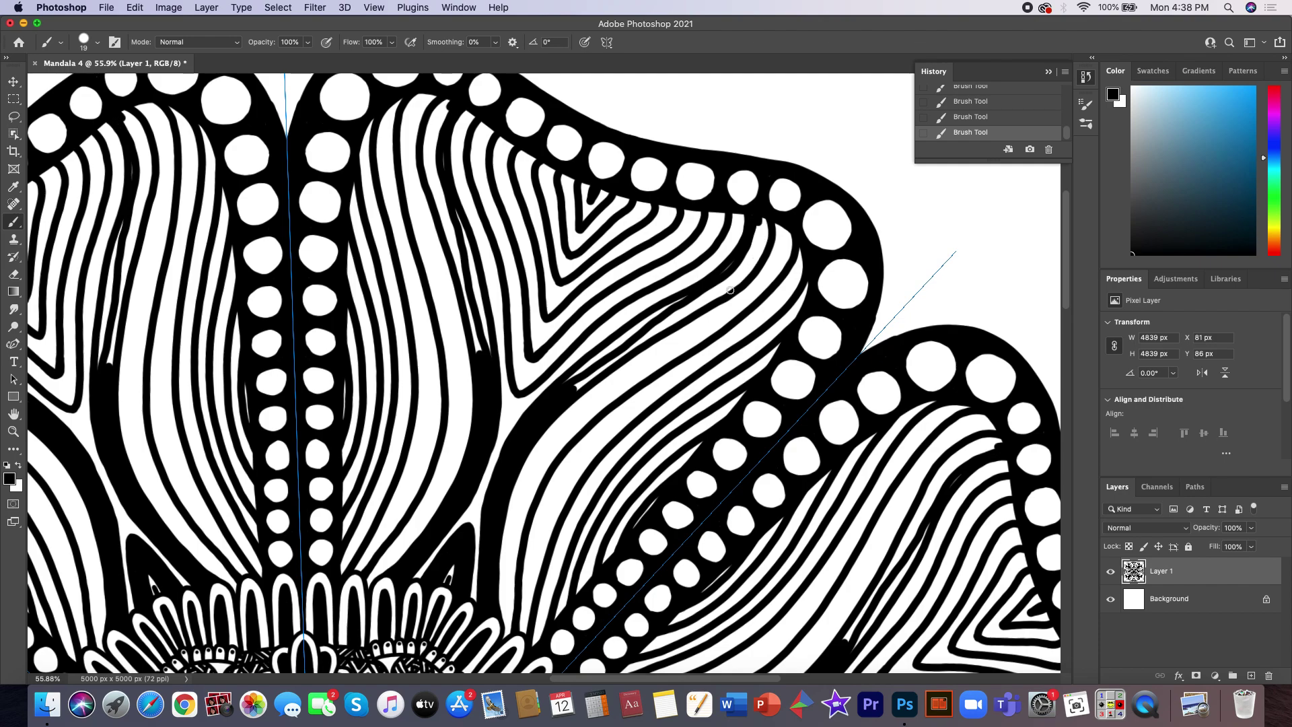
drag(761, 224, 756, 232)
drag(693, 311, 668, 328)
mouse_move(766, 240)
mouse_down()
mouse_move(737, 284)
mouse_move(586, 378)
mouse_up()
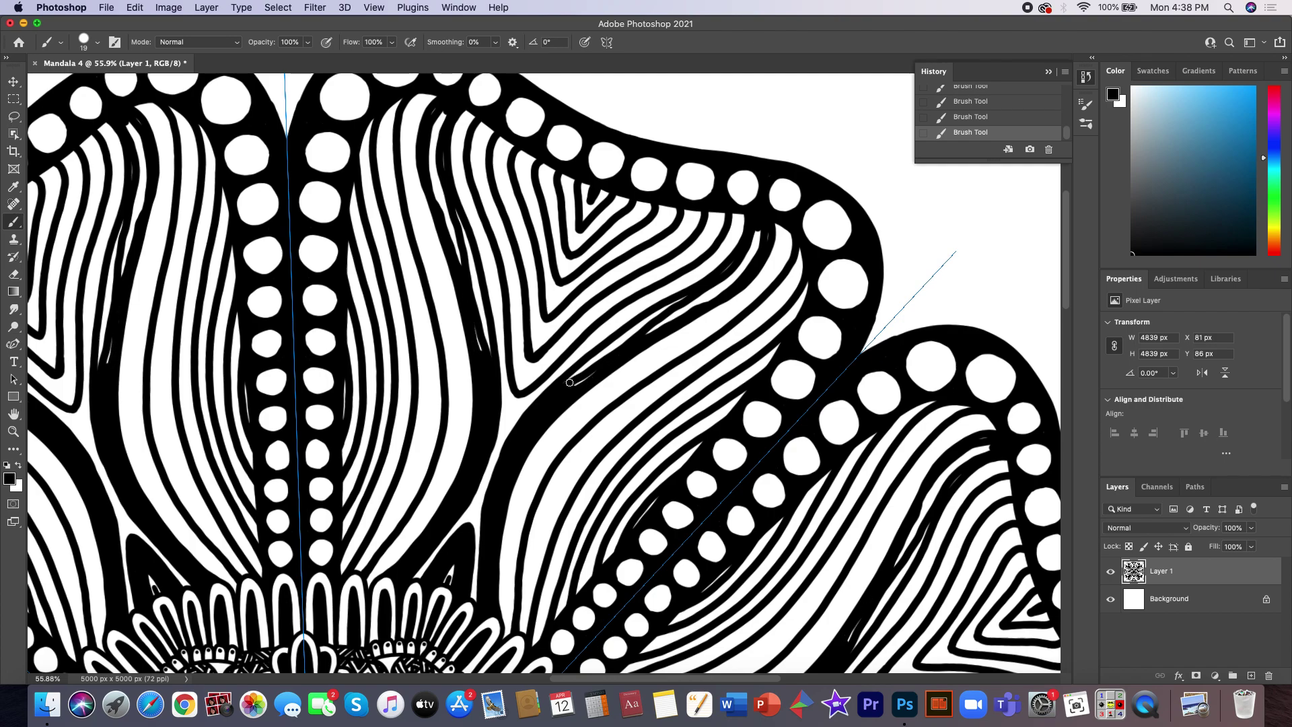
drag(569, 382, 658, 314)
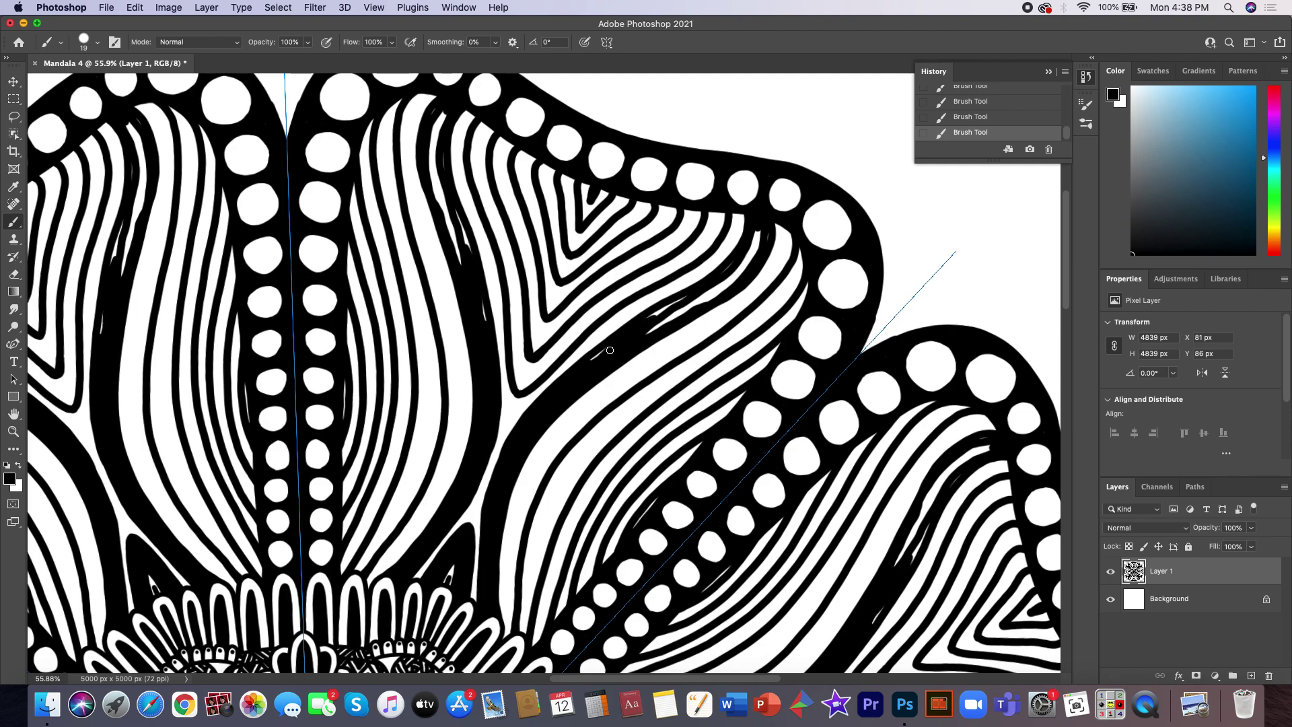
mouse_move(604, 350)
mouse_down()
mouse_move(740, 276)
mouse_move(751, 250)
mouse_move(747, 267)
mouse_up()
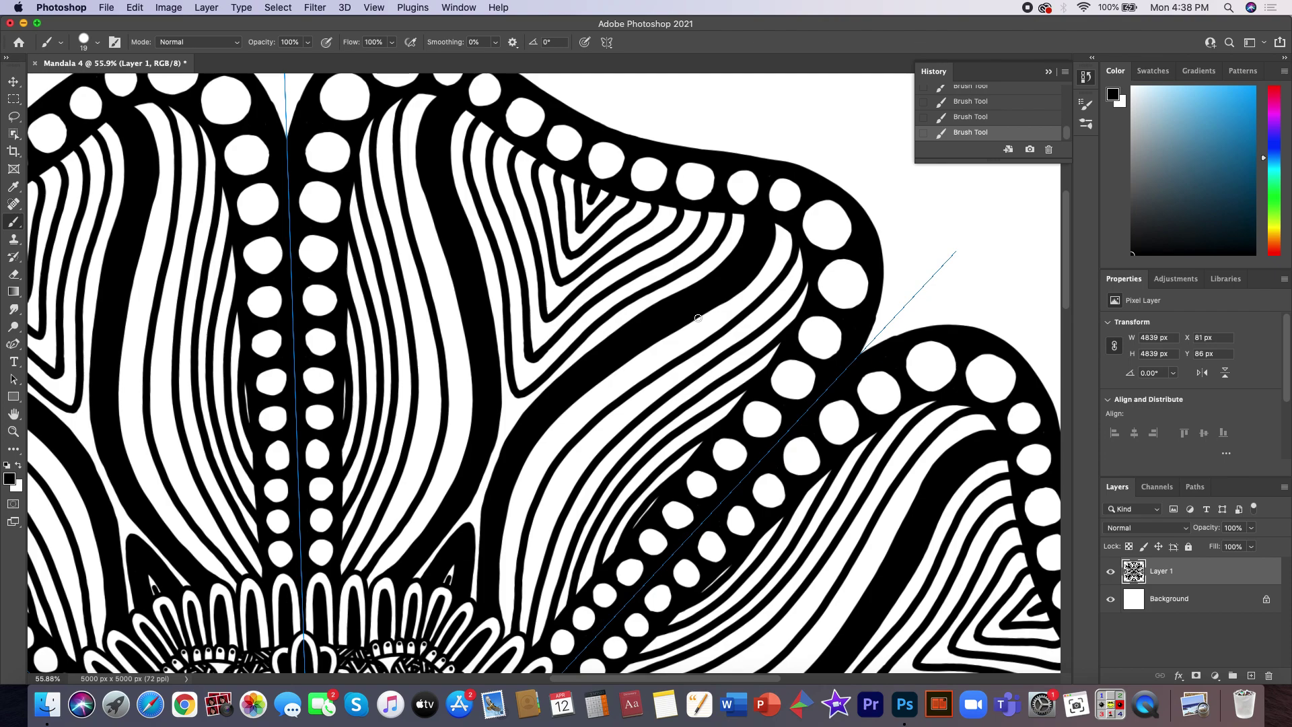
- Widen the black band beside the dots and blacken the white stripe and chevron-tip notch
drag(486, 129, 479, 188)
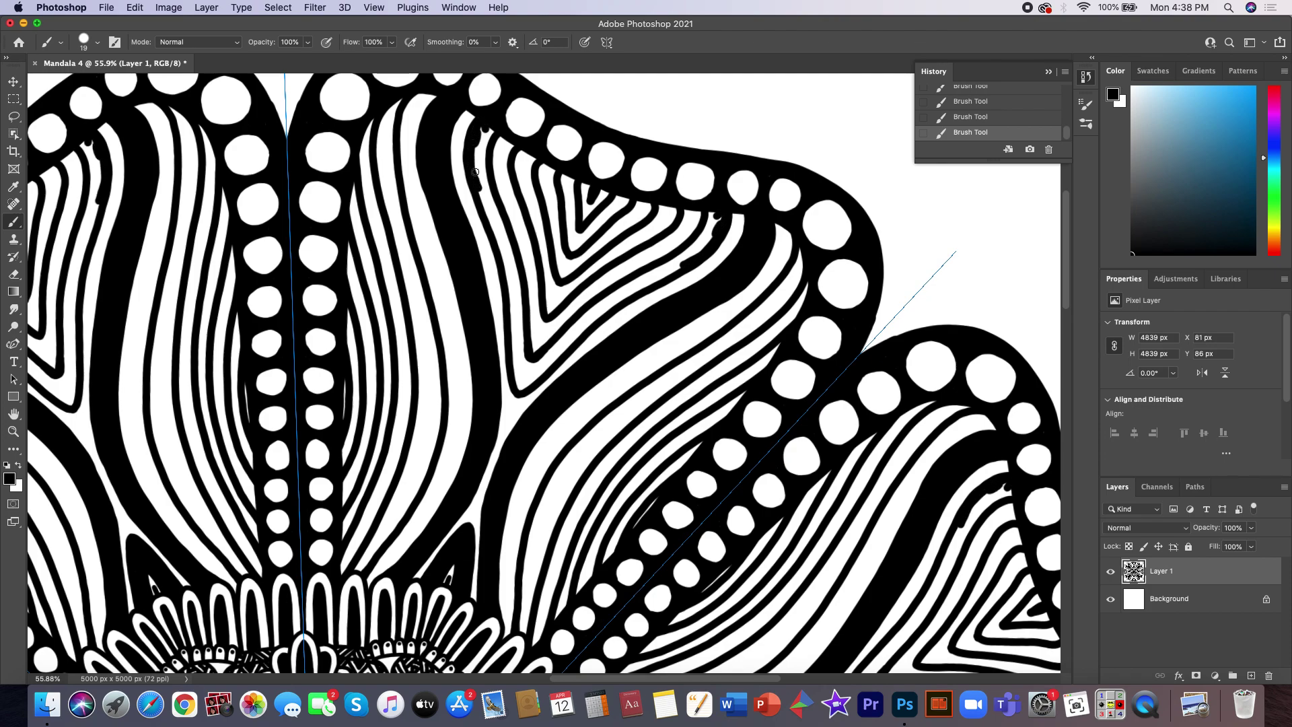
mouse_move(486, 121)
mouse_down()
mouse_move(478, 162)
mouse_move(487, 125)
mouse_move(504, 237)
mouse_up()
drag(479, 193, 514, 303)
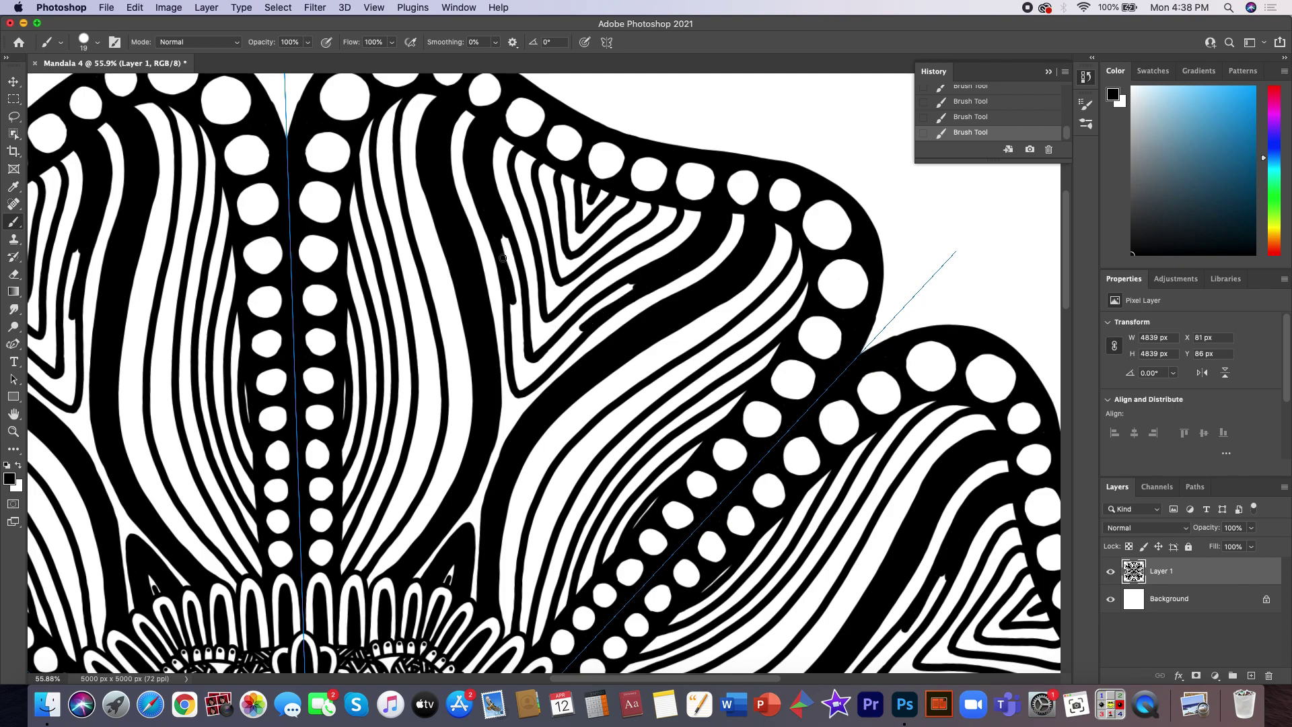
drag(502, 237, 553, 357)
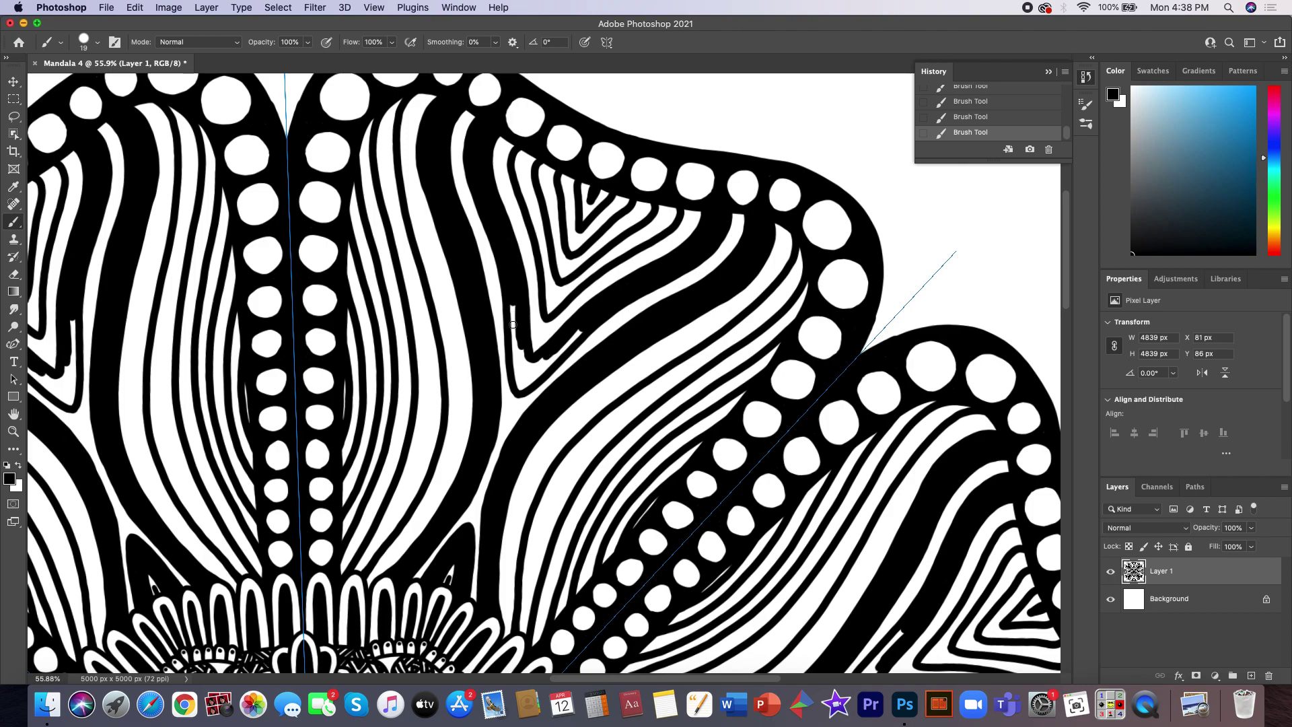
mouse_move(512, 306)
mouse_down()
mouse_move(514, 358)
mouse_move(533, 381)
mouse_up()
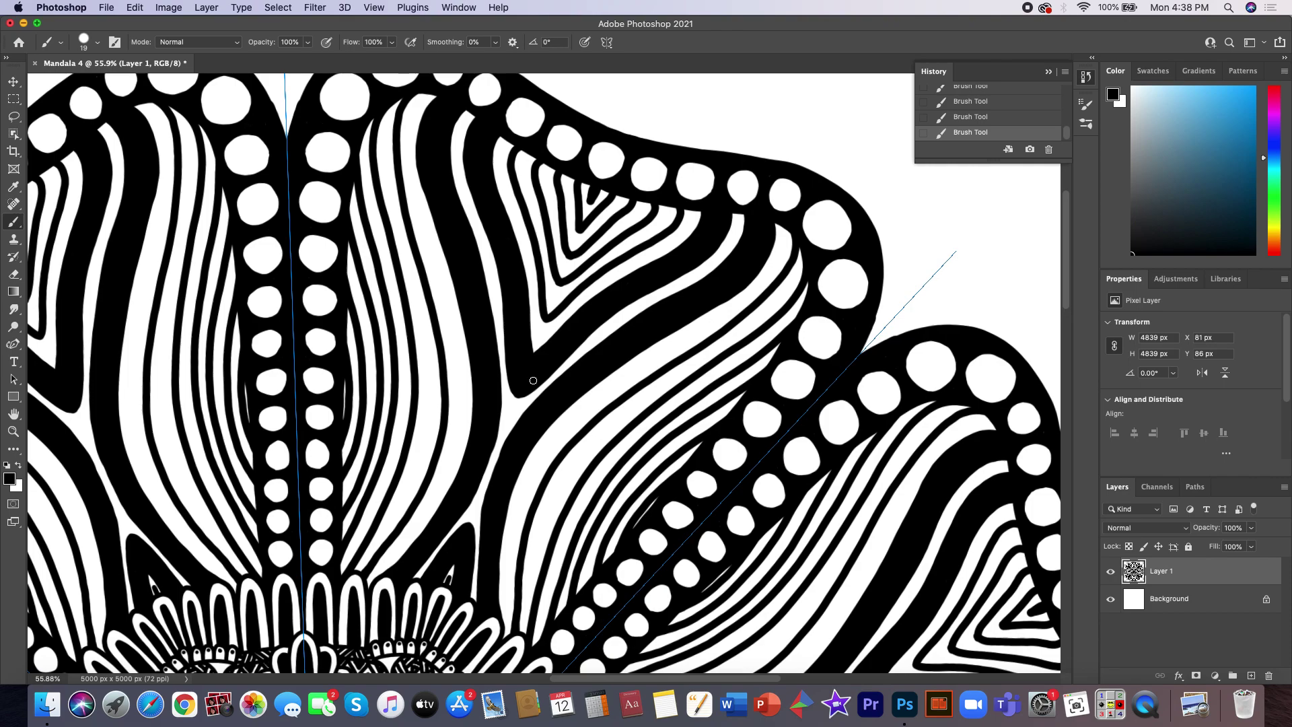
mouse_move(535, 157)
mouse_down()
mouse_move(518, 159)
mouse_move(549, 242)
mouse_move(550, 311)
mouse_move(576, 271)
mouse_move(566, 174)
mouse_move(571, 239)
mouse_up()
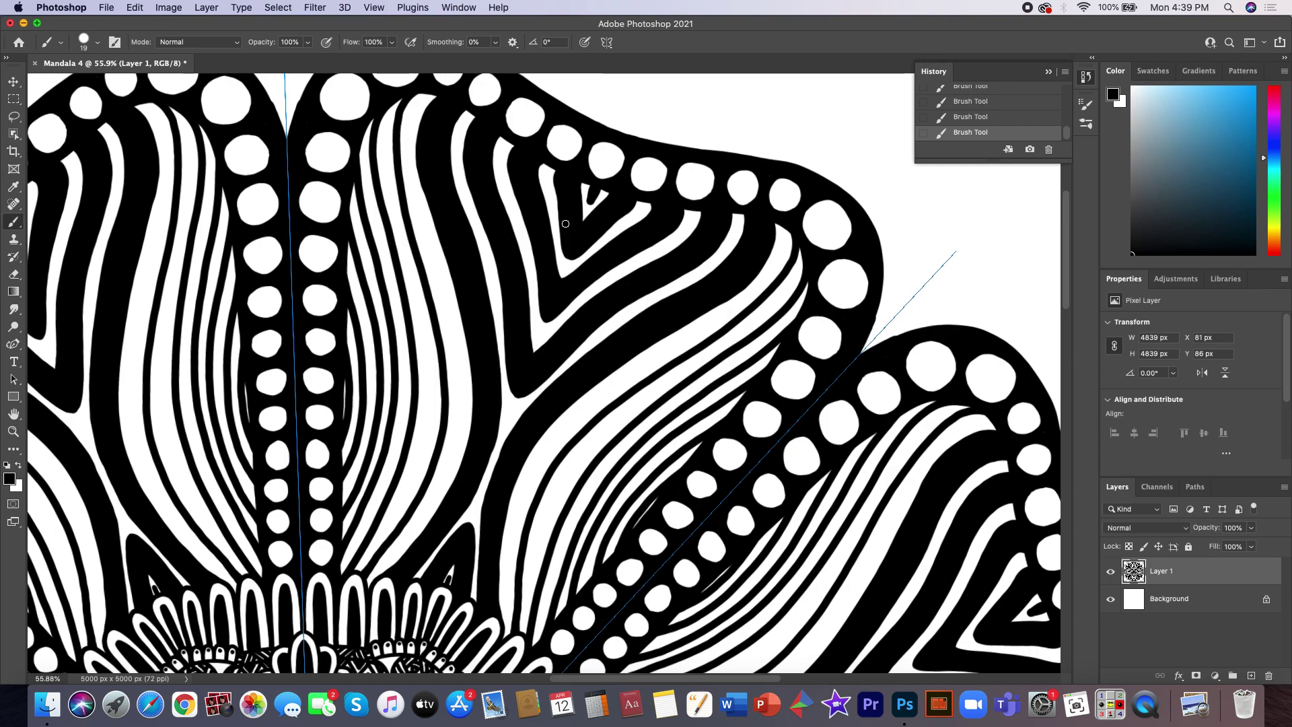
- With a 36 px brush, blacken the thin white stripes and gaps beside the dotted bands
scroll(565, 224, down, 1)
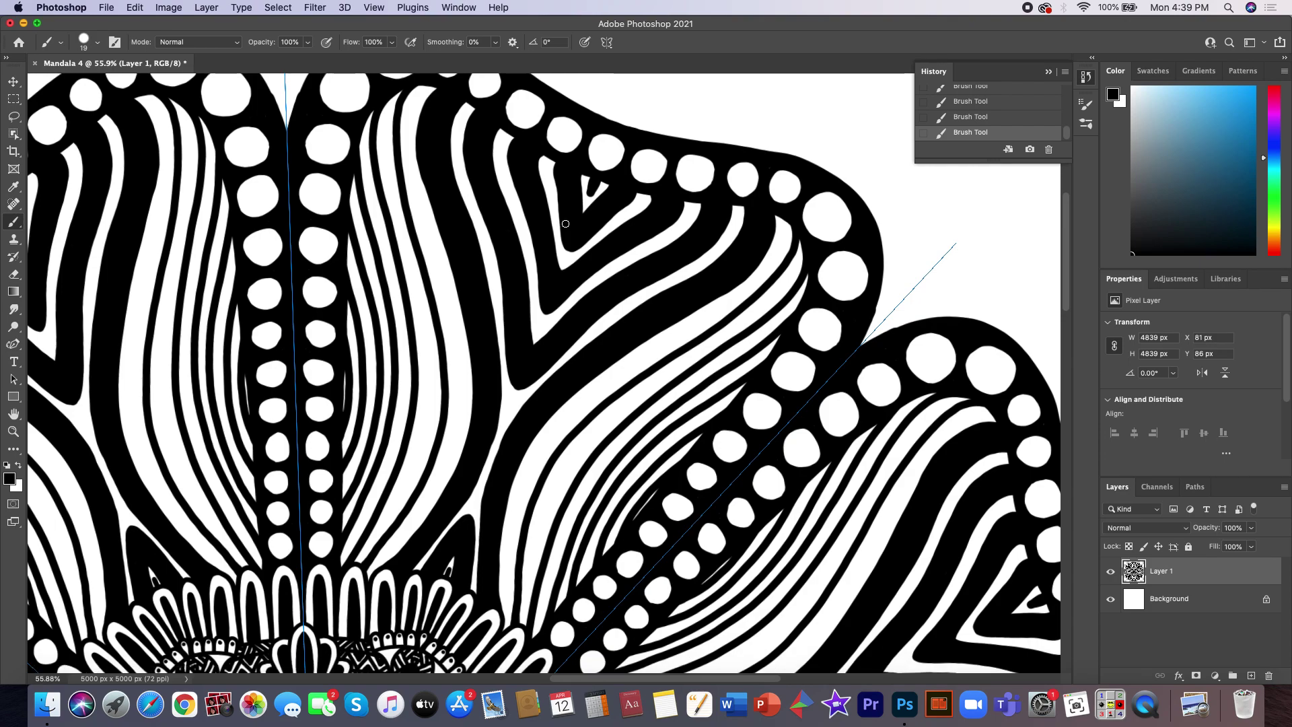
mouse_move(514, 622)
mouse_down()
mouse_move(523, 520)
mouse_move(638, 384)
mouse_move(563, 448)
mouse_up()
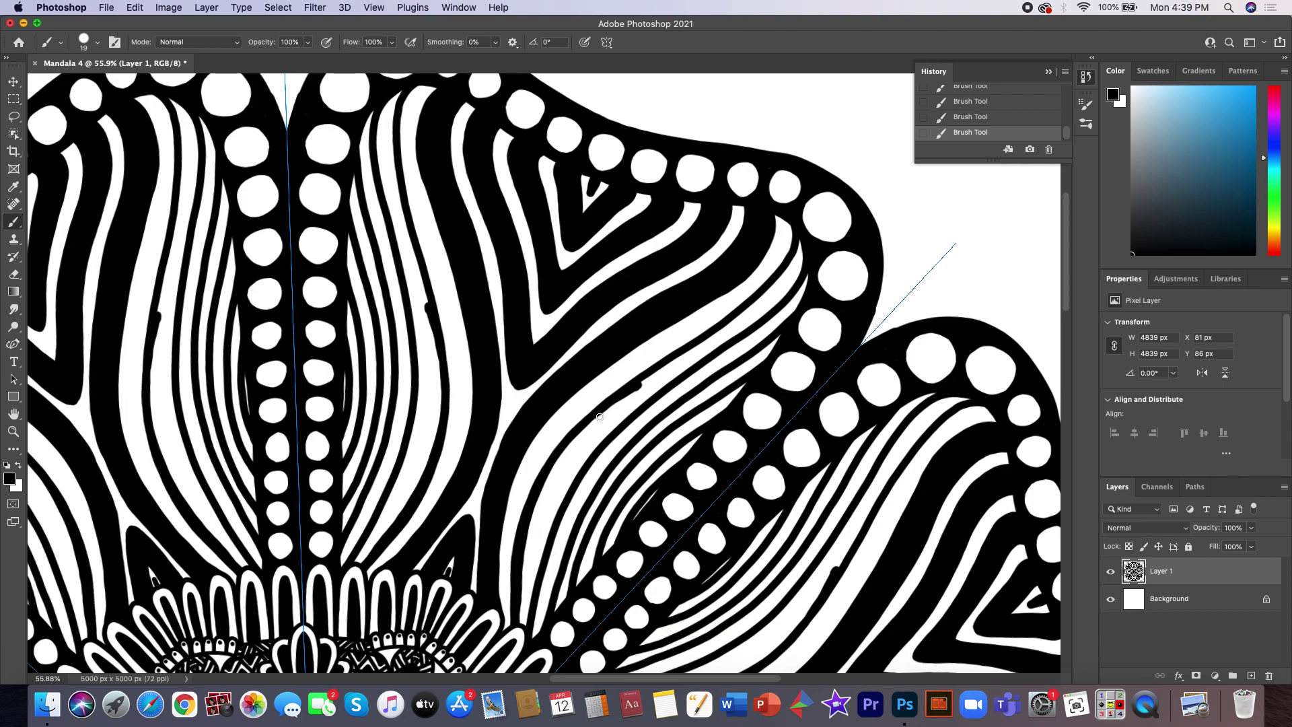
right_click(592, 526)
drag(670, 458, 676, 461)
click(542, 537)
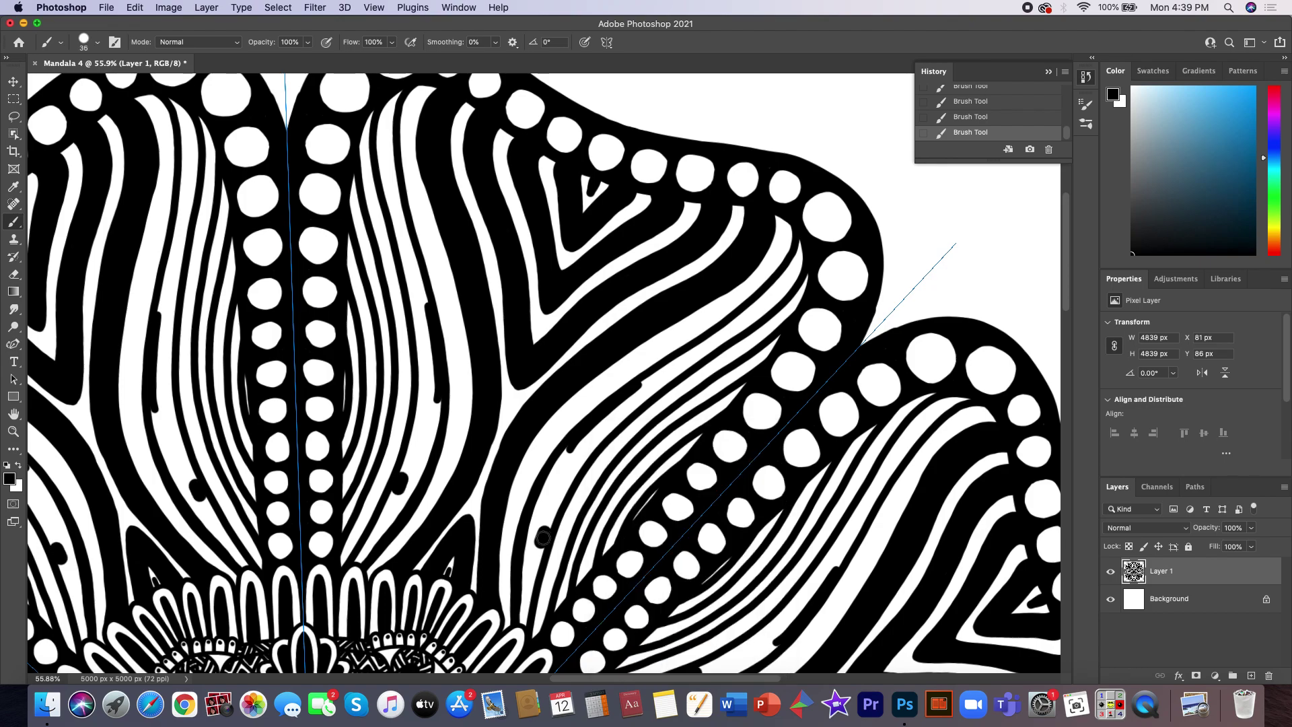
mouse_move(542, 537)
mouse_down()
mouse_move(526, 605)
mouse_move(530, 525)
mouse_move(574, 444)
mouse_move(557, 496)
mouse_move(615, 424)
mouse_move(767, 306)
mouse_move(802, 249)
mouse_move(686, 357)
mouse_up()
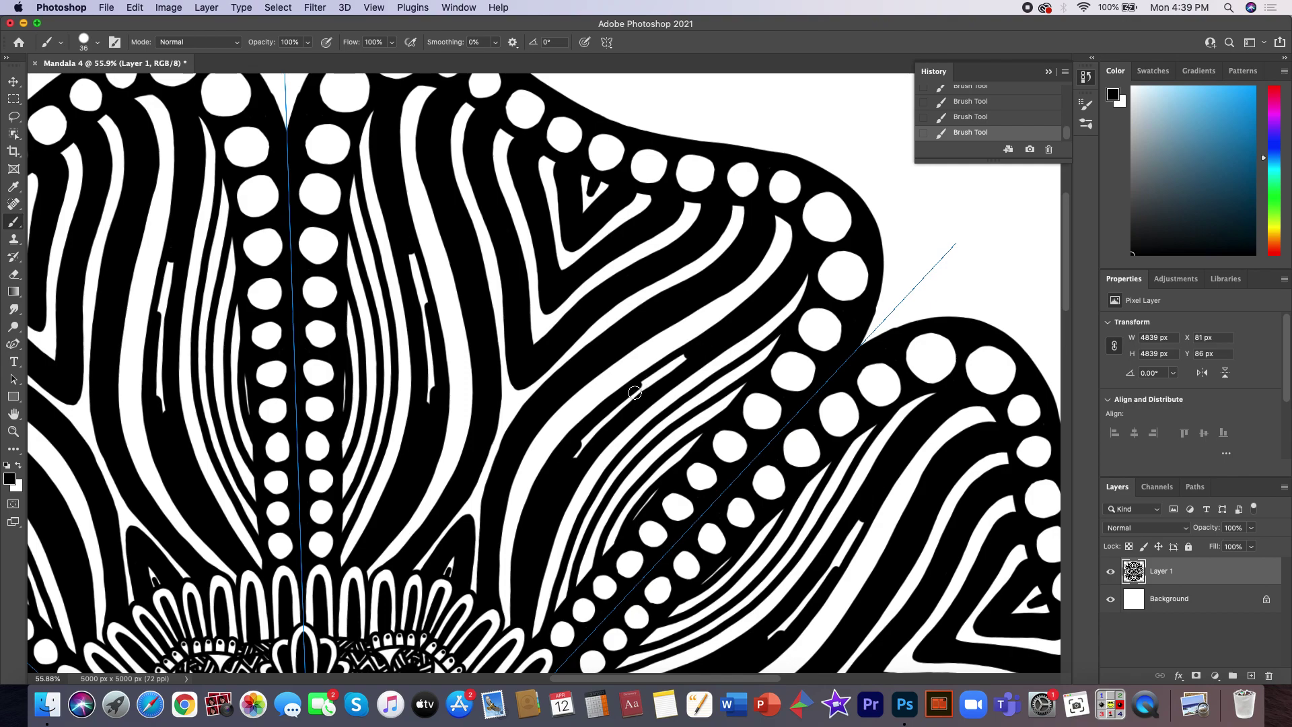
mouse_move(634, 392)
mouse_down()
mouse_move(662, 371)
mouse_move(565, 469)
mouse_up()
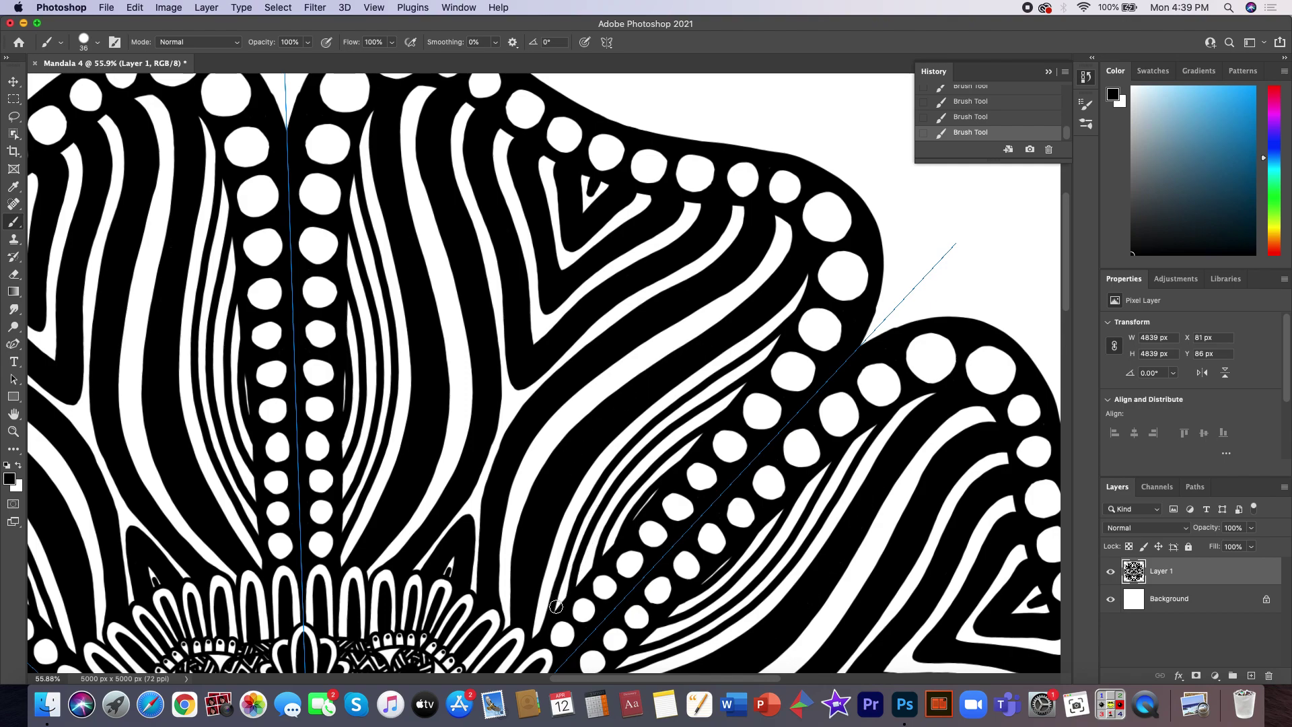
mouse_move(556, 606)
mouse_down()
mouse_move(605, 490)
mouse_move(782, 333)
mouse_up()
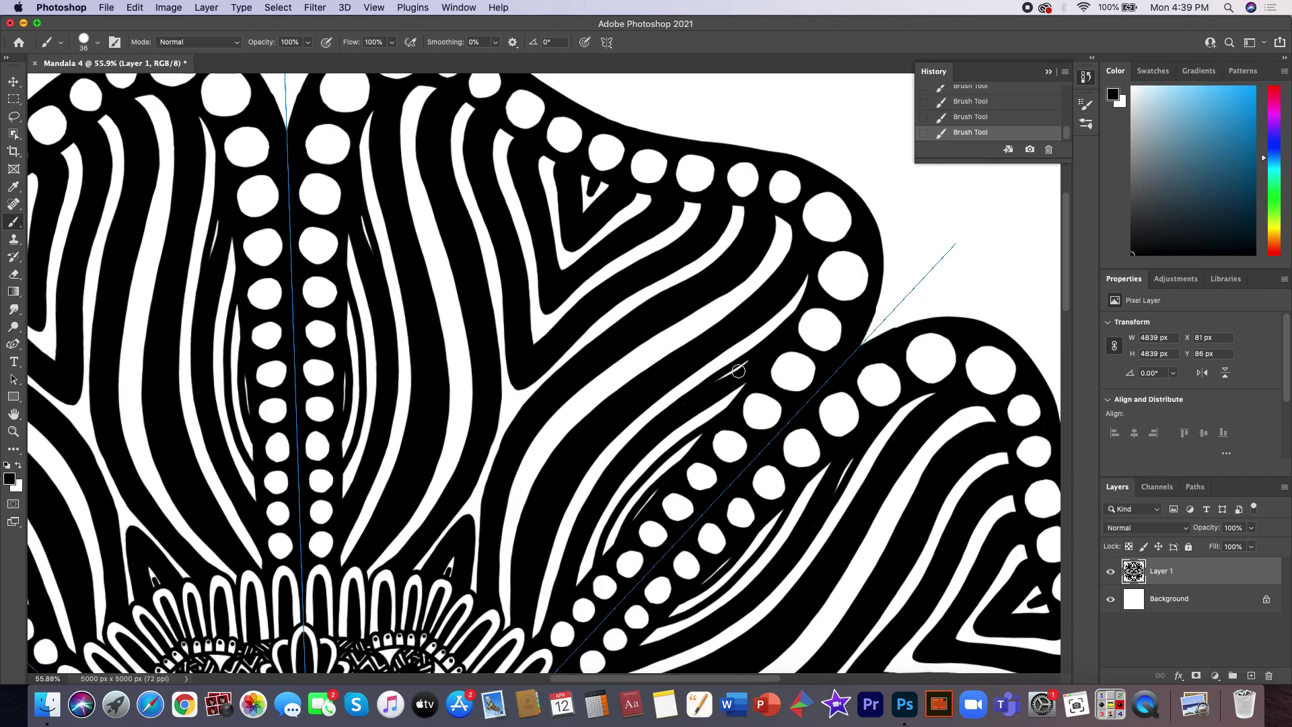
drag(738, 371, 713, 384)
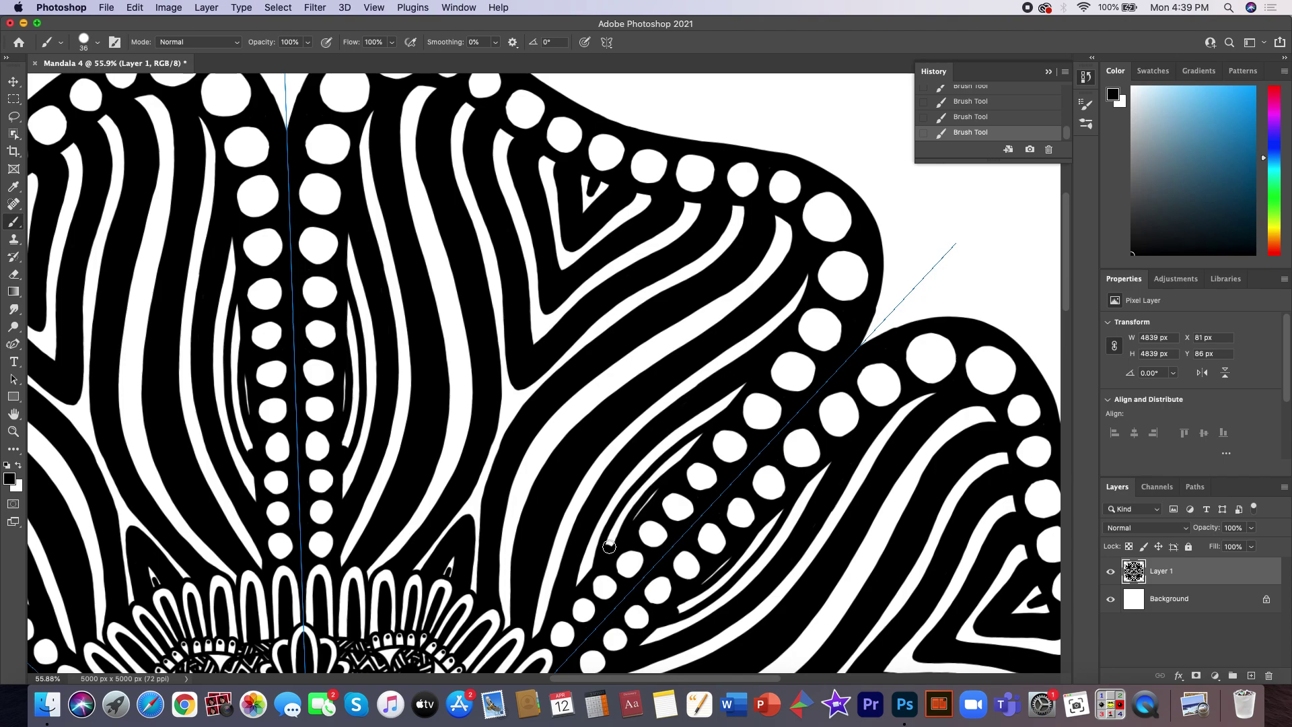
drag(609, 546, 700, 436)
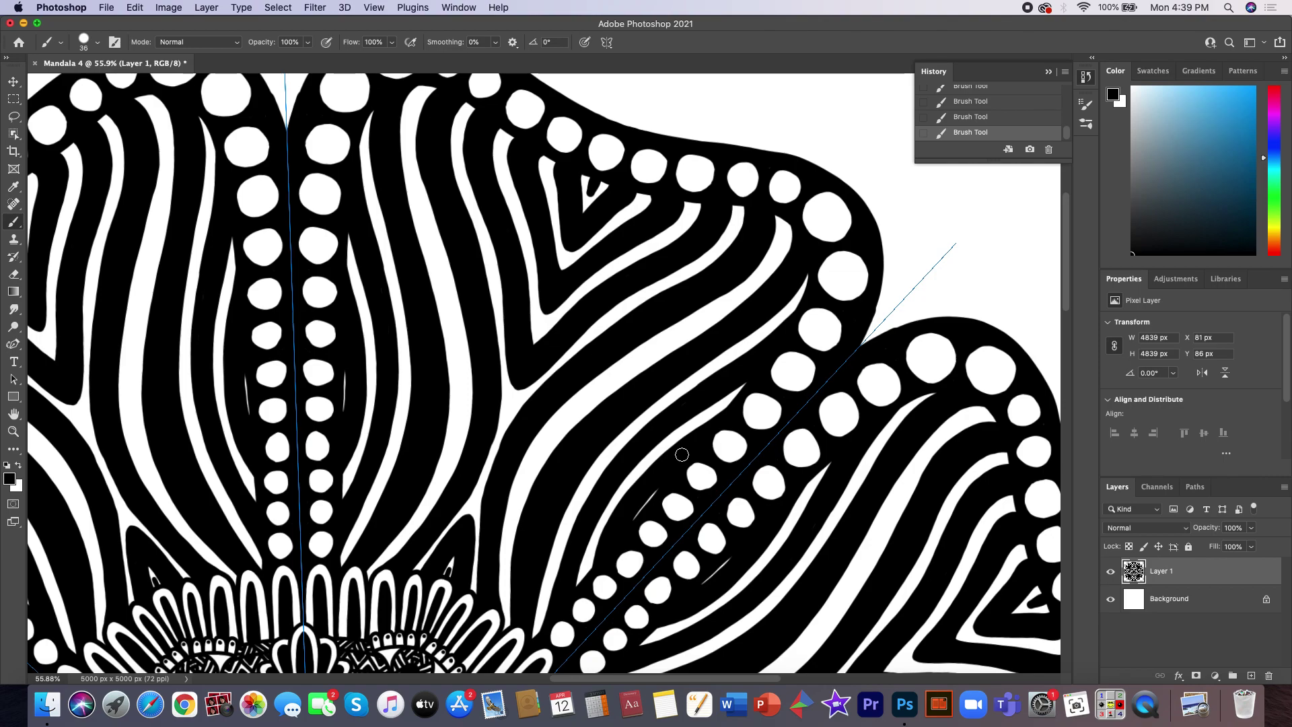
- Zoom out to show the whole mandala and select the Background layer
scroll(682, 454, down, 3)
scroll(681, 454, down, 3)
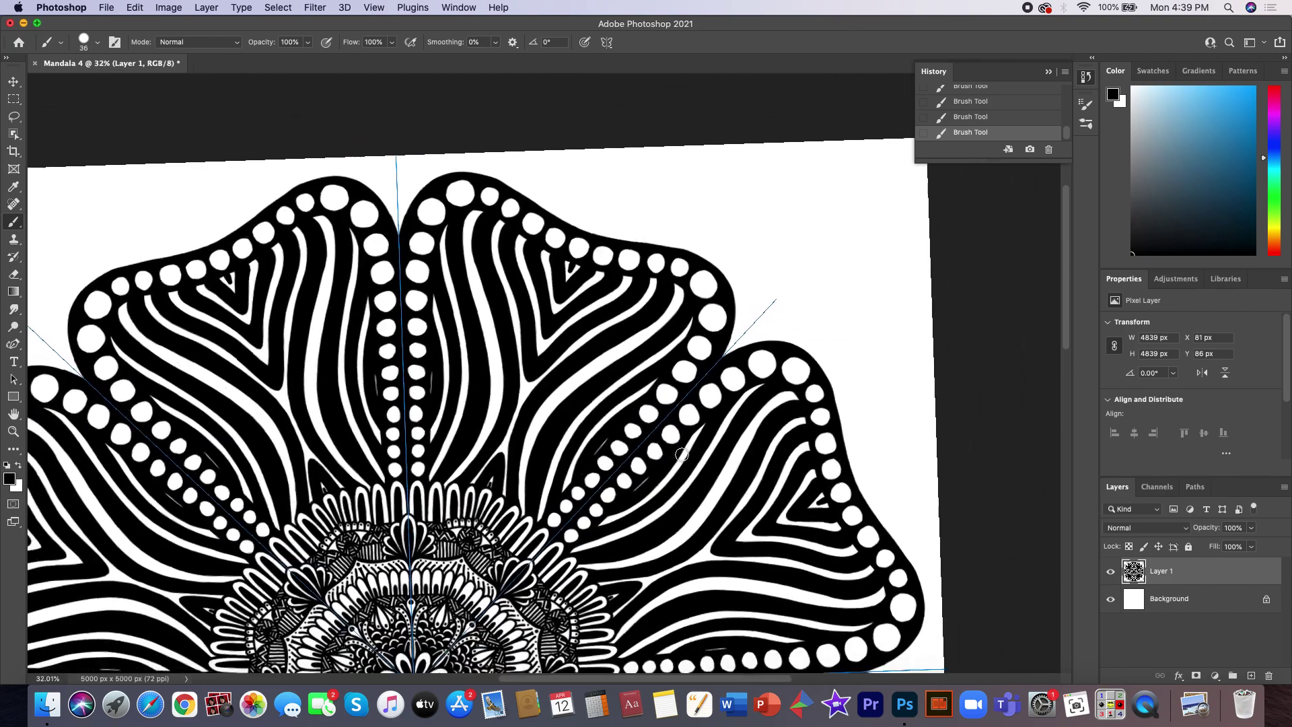
scroll(681, 454, down, 3)
scroll(681, 454, down, 2)
scroll(681, 454, down, 2)
scroll(681, 454, down, 2)
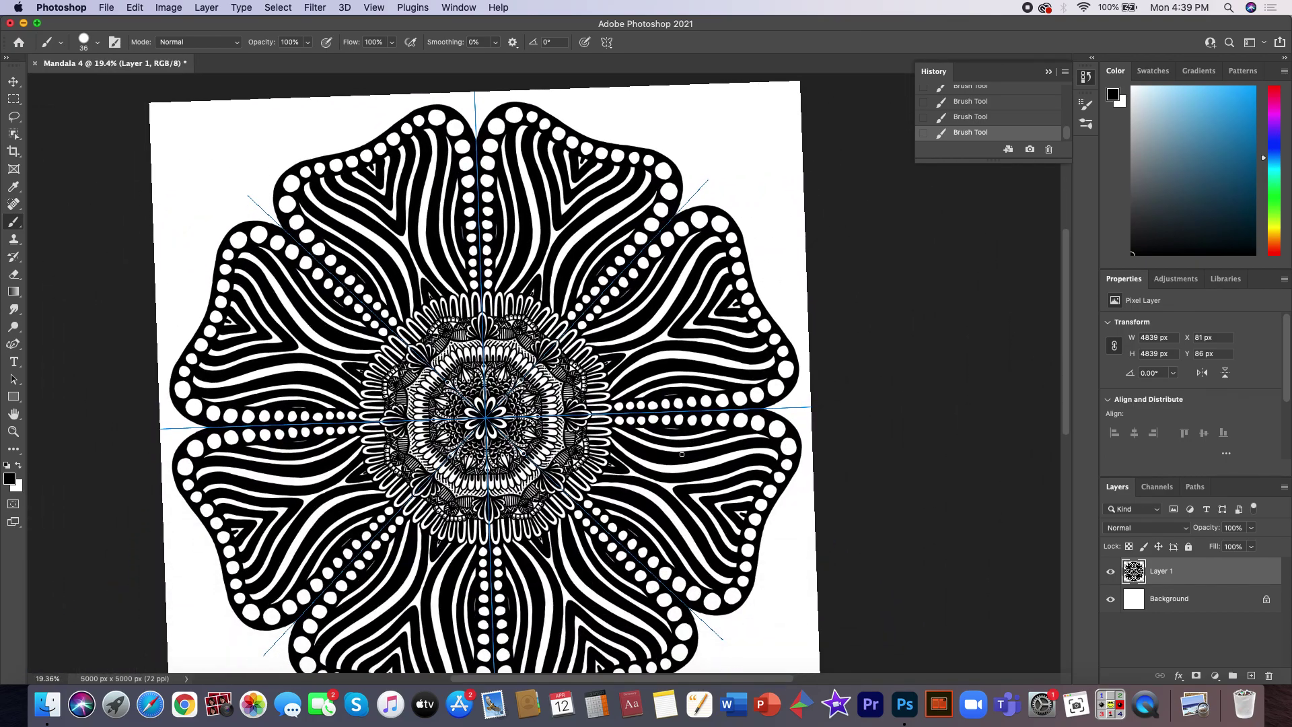
scroll(682, 454, down, 1)
scroll(682, 454, down, 1)
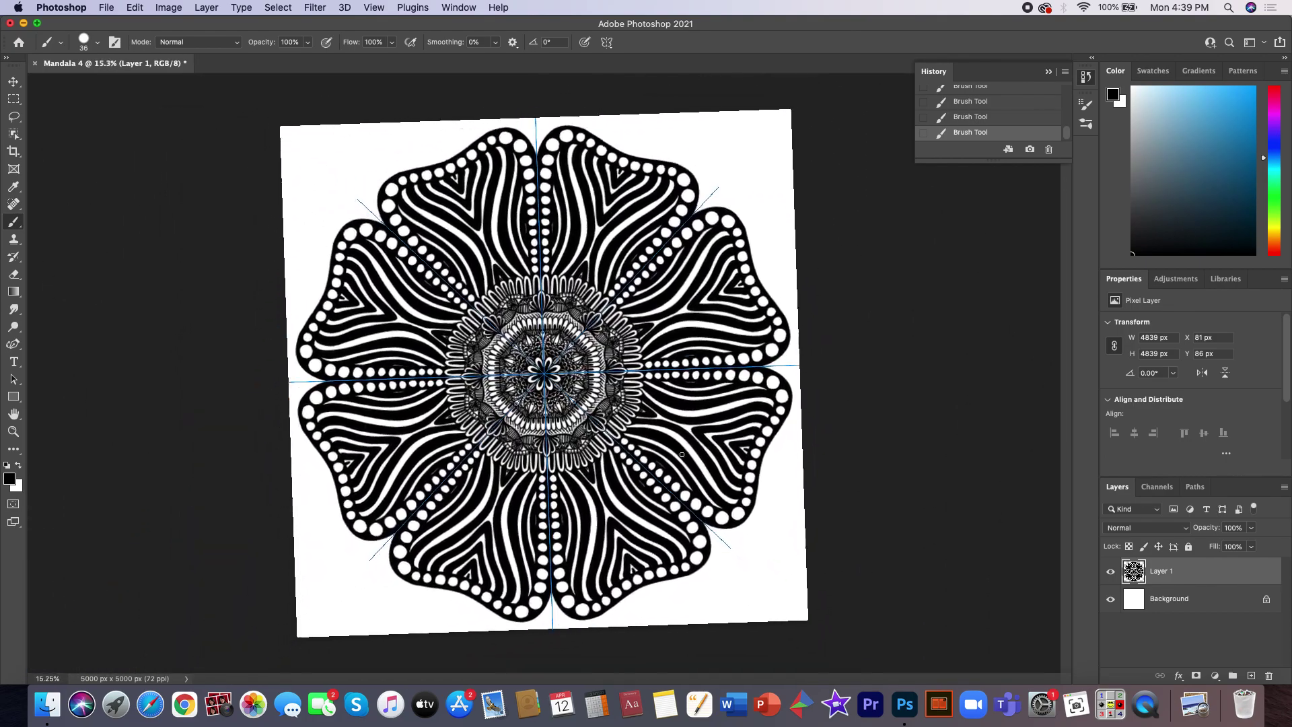
scroll(681, 454, down, 1)
scroll(682, 454, down, 1)
scroll(682, 454, down, 1)
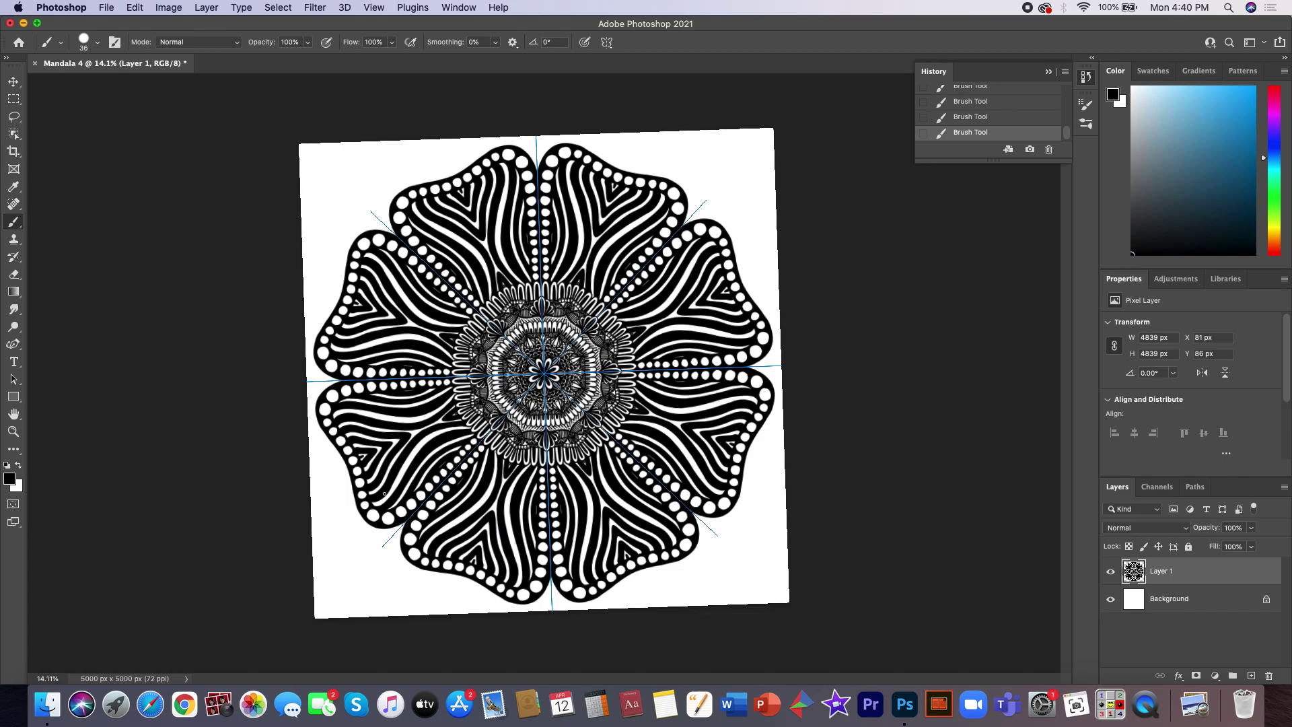
click(1183, 600)
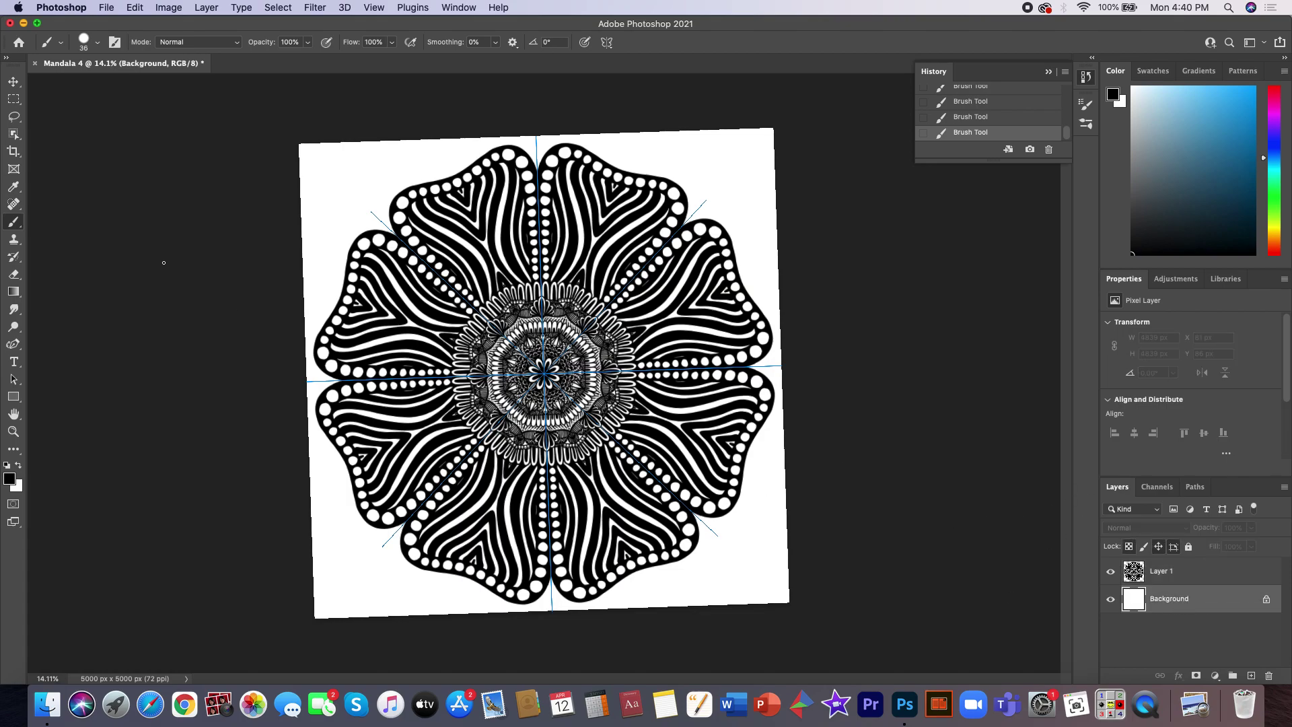
- Delete the symmetry guide path using the Path Selection tool's Delete Path
click(14, 379)
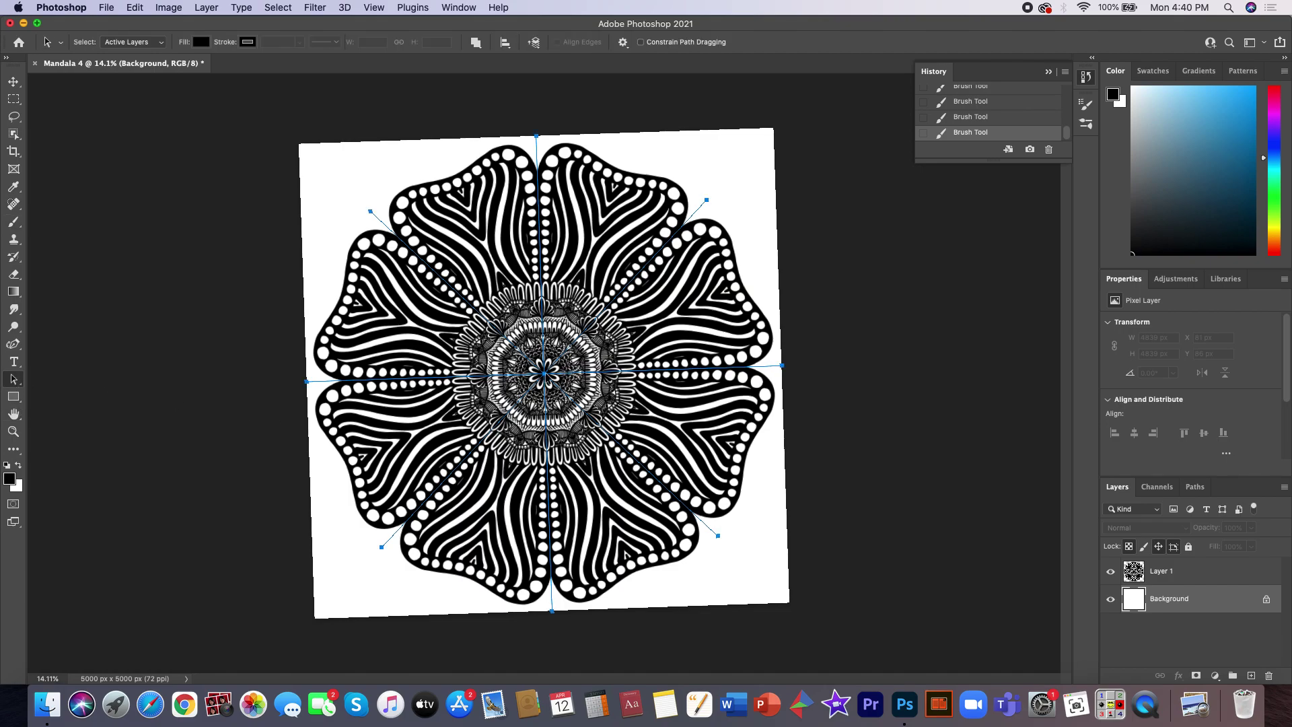
right_click(543, 372)
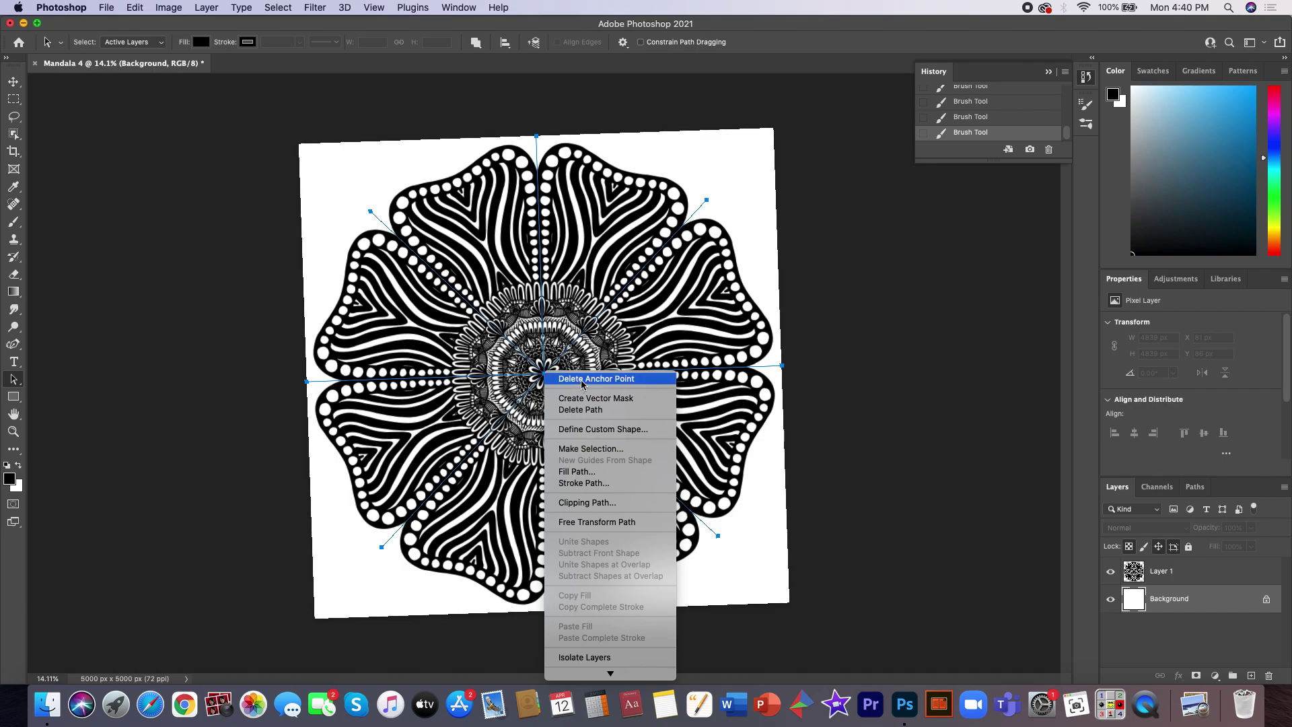
click(591, 409)
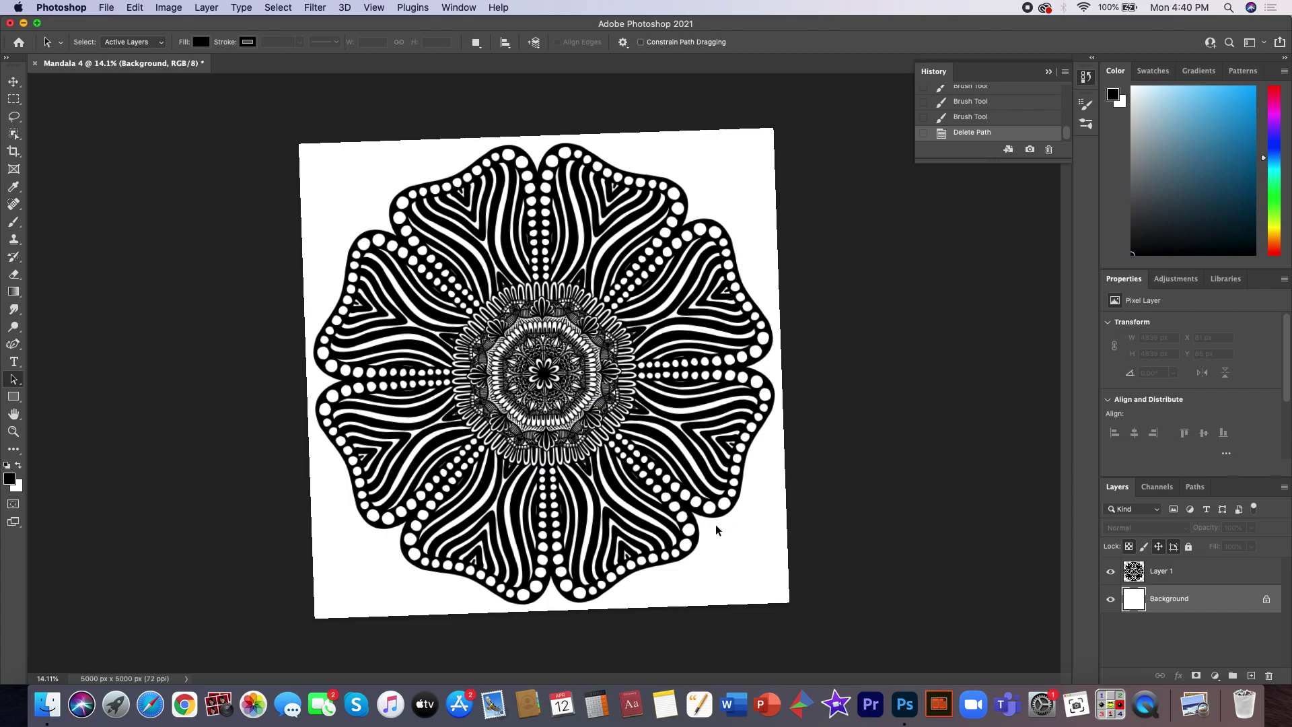
- Zoom into the lower-right petal and switch to the Brush tool
scroll(716, 529, up, 2)
scroll(719, 528, right, 3)
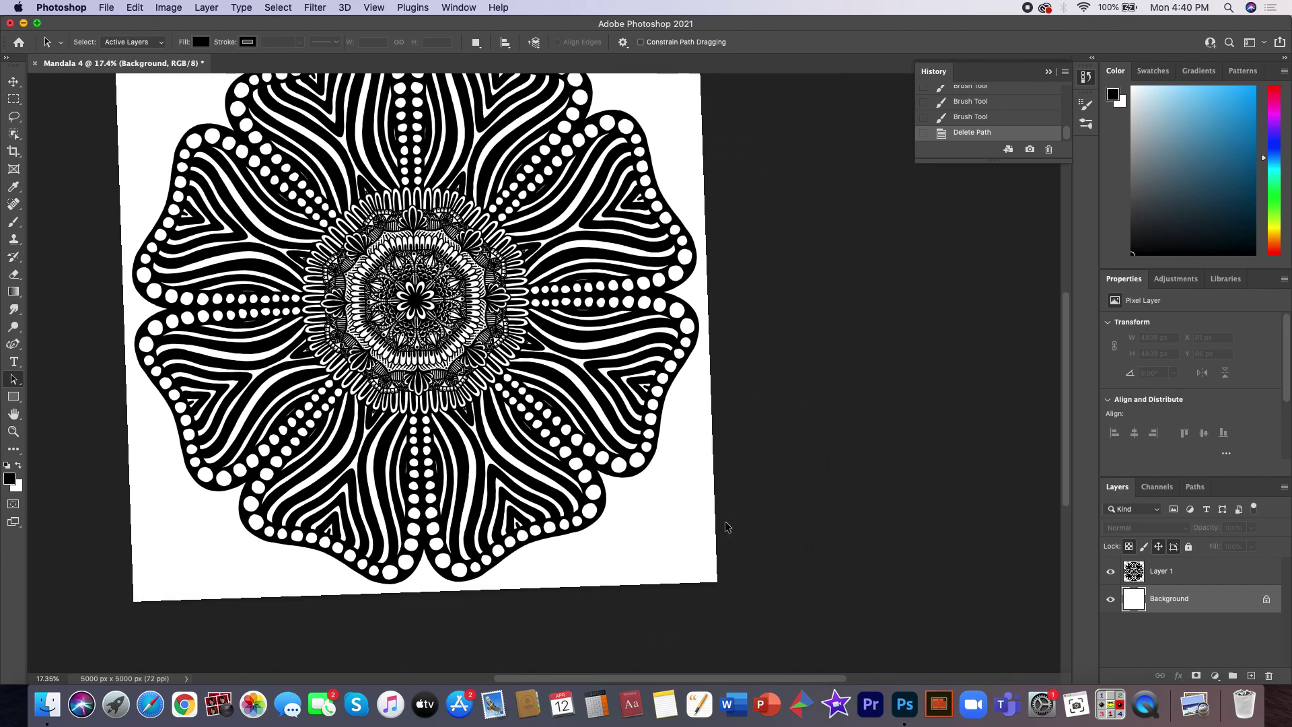
scroll(726, 526, left, 2)
scroll(632, 511, up, 2)
scroll(632, 511, up, 2)
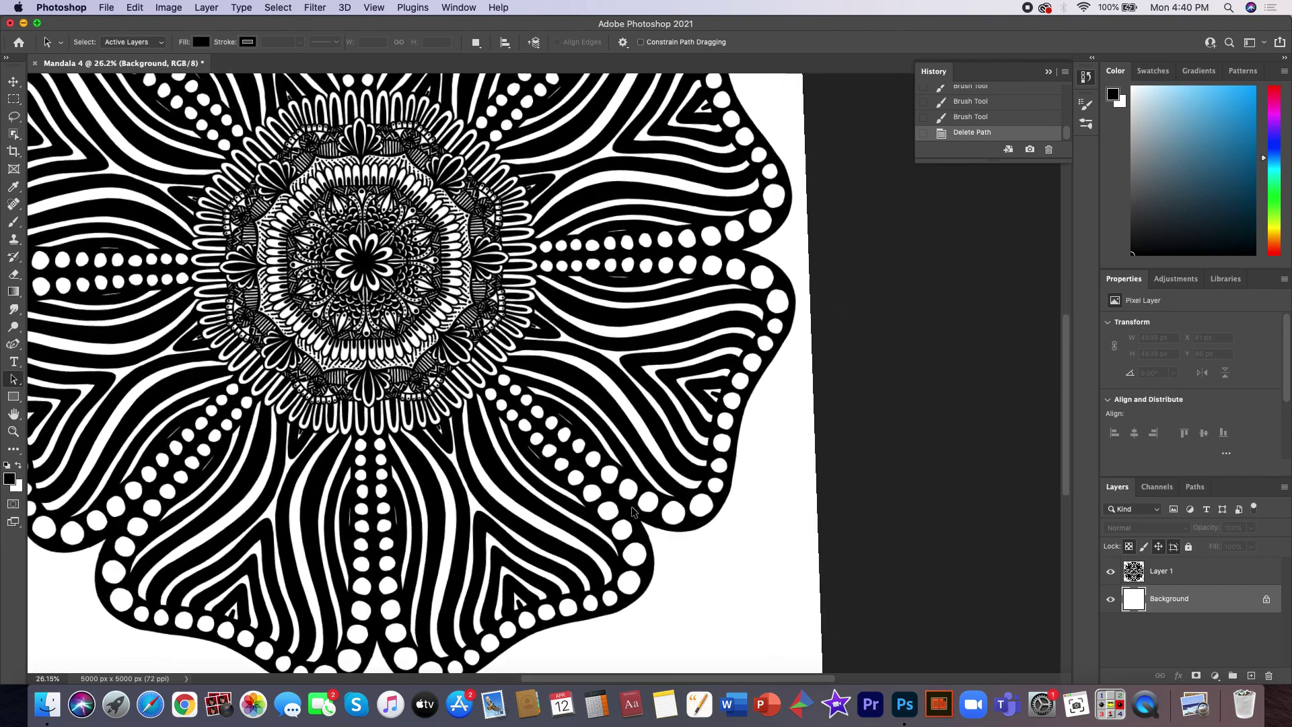
scroll(632, 511, up, 2)
scroll(632, 511, up, 2)
scroll(632, 511, up, 2)
scroll(632, 511, up, 1)
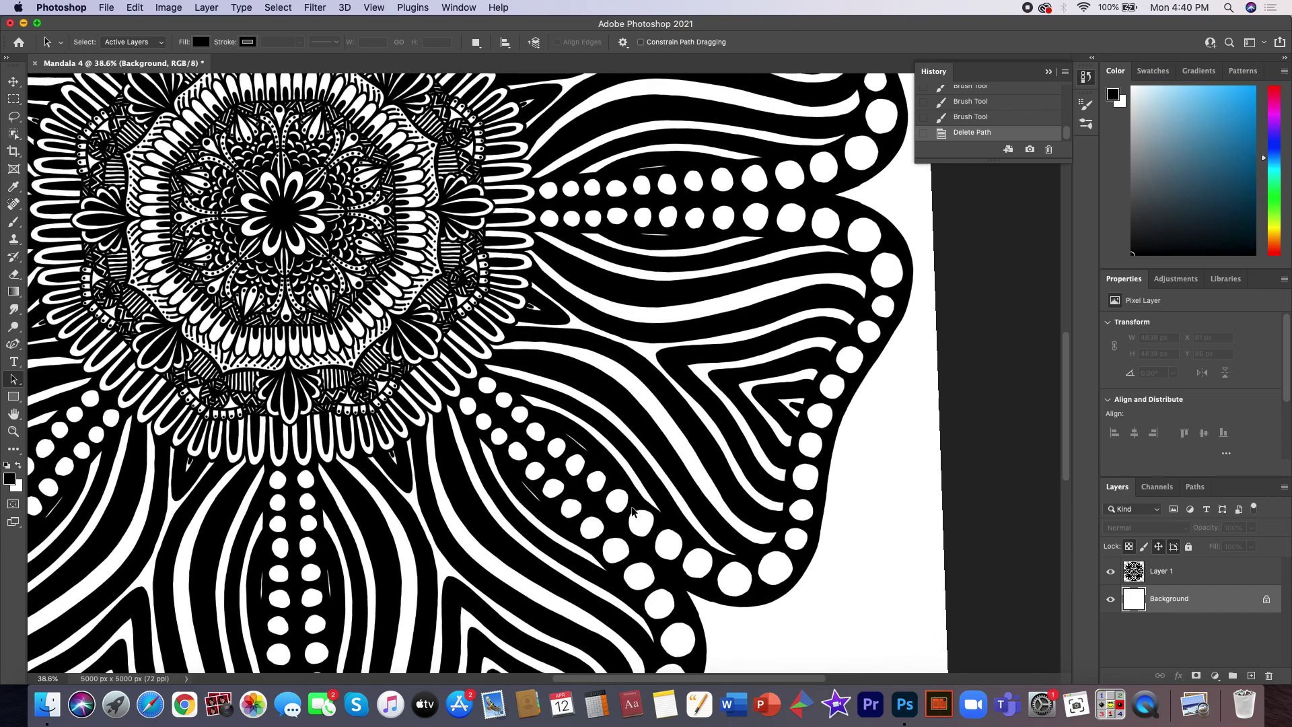
scroll(703, 541, down, 3)
scroll(703, 540, down, 3)
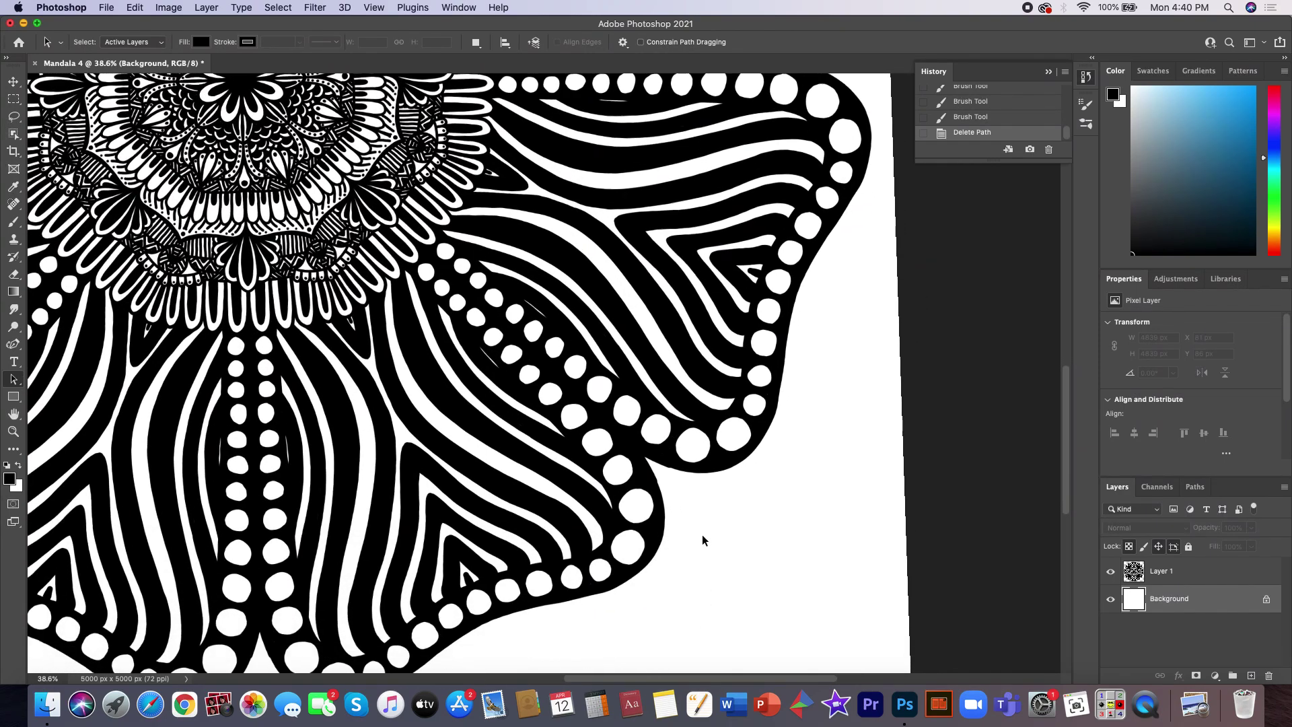
click(11, 224)
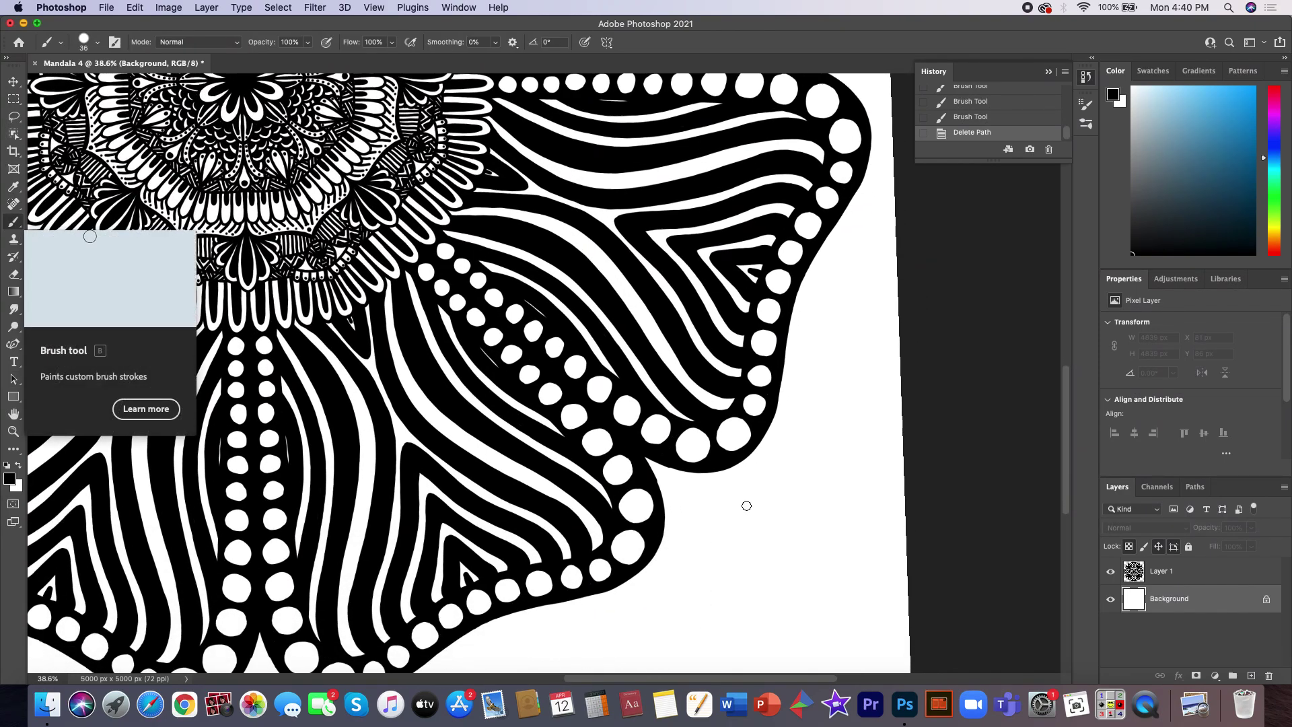
- Pick the KYLE Ultimate Inking Thick 'n Thin brush at 11 px
right_click(755, 498)
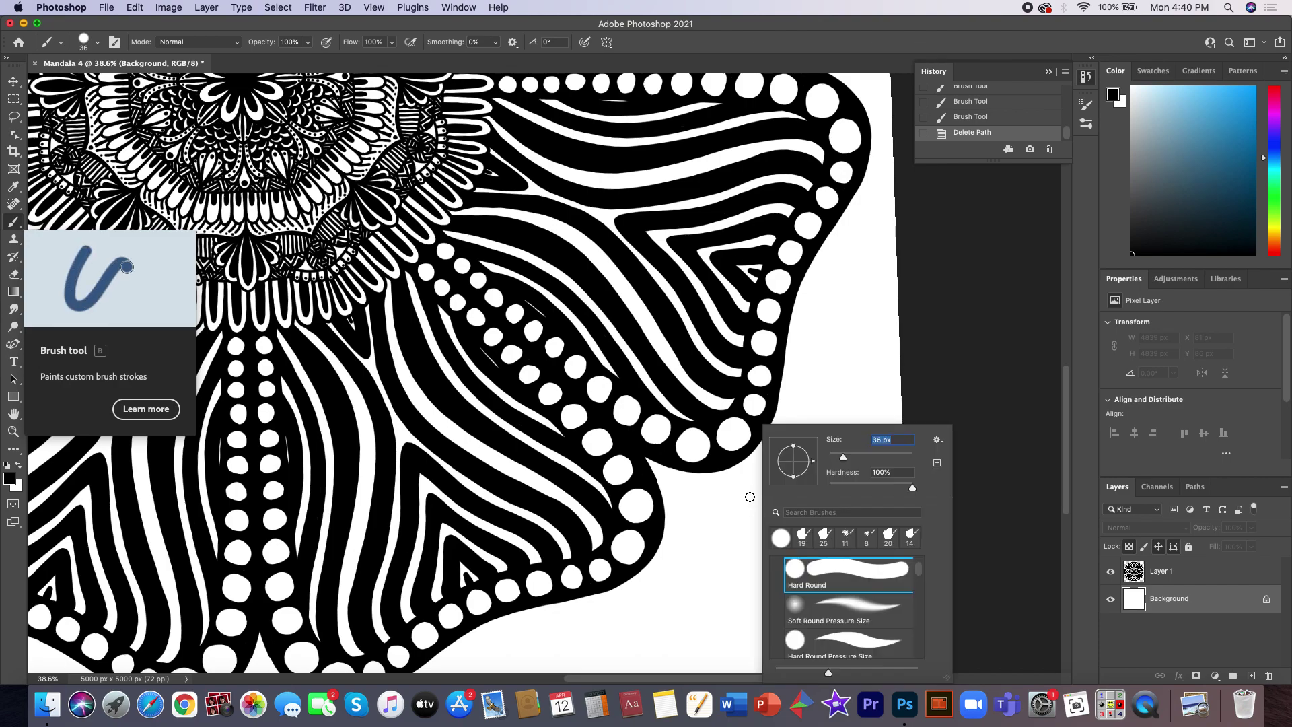
drag(919, 568, 919, 612)
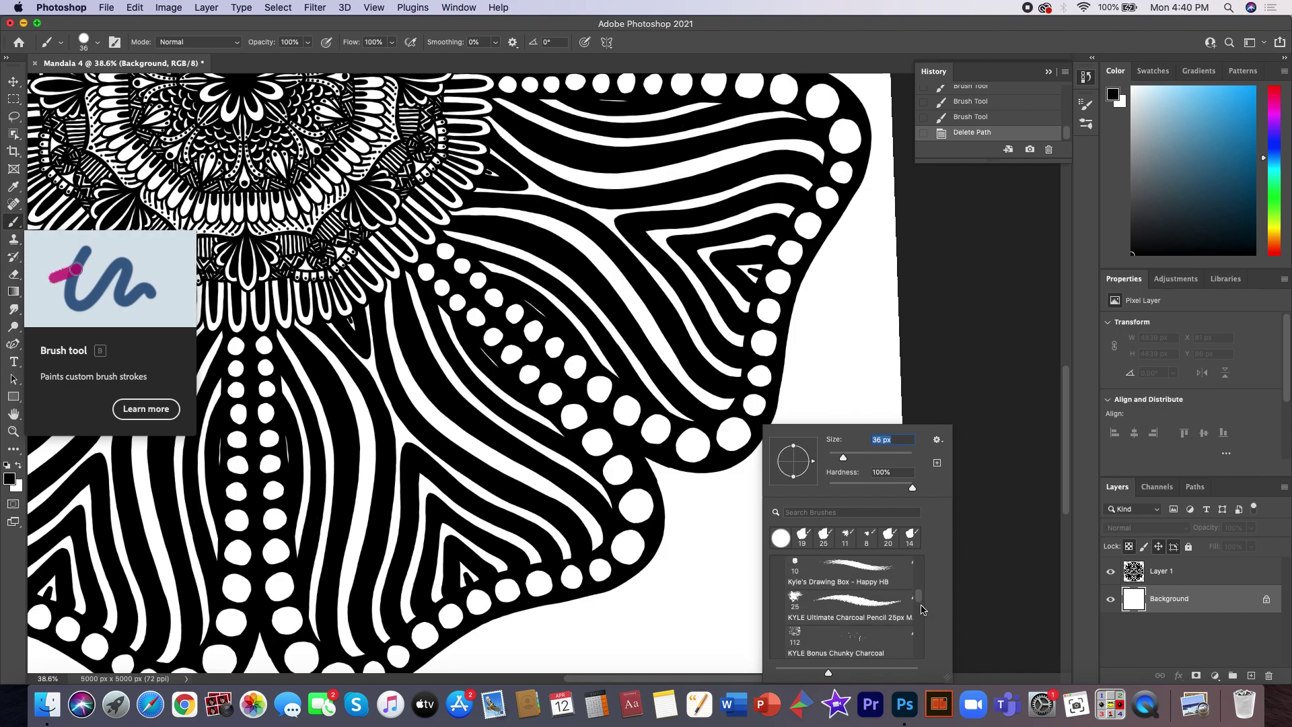
click(875, 605)
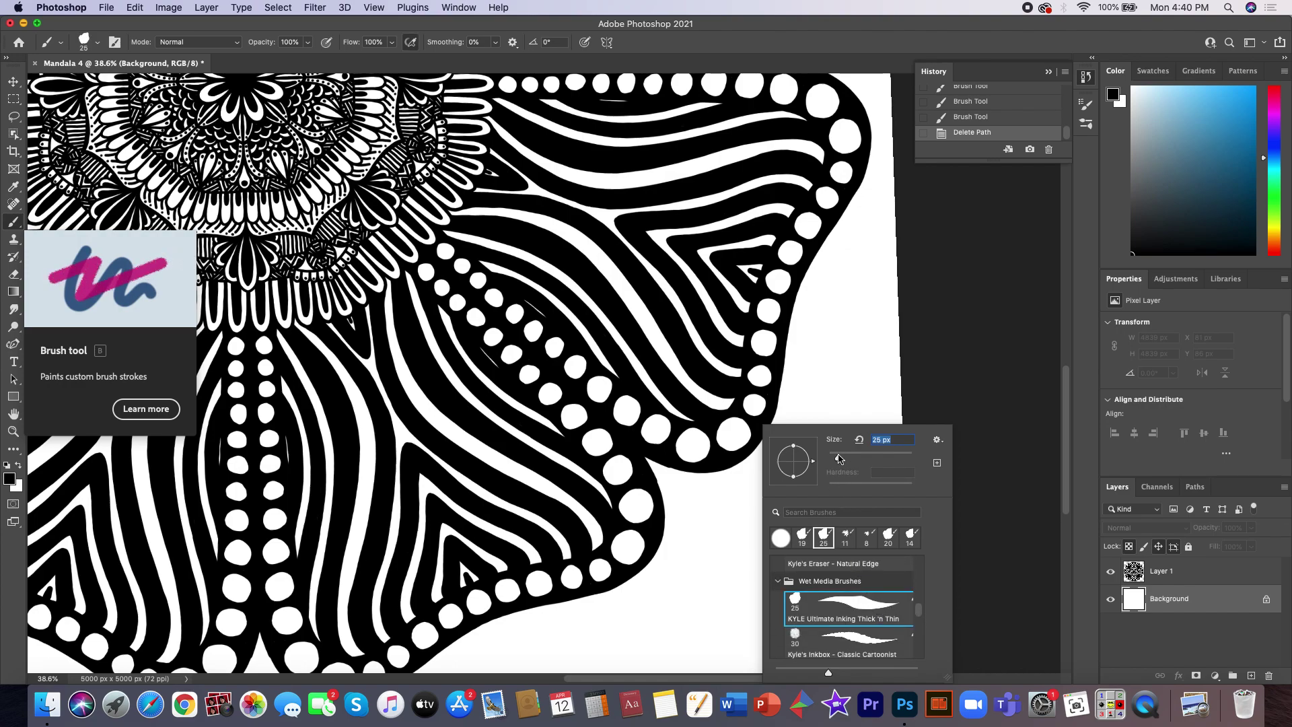
drag(838, 457, 832, 457)
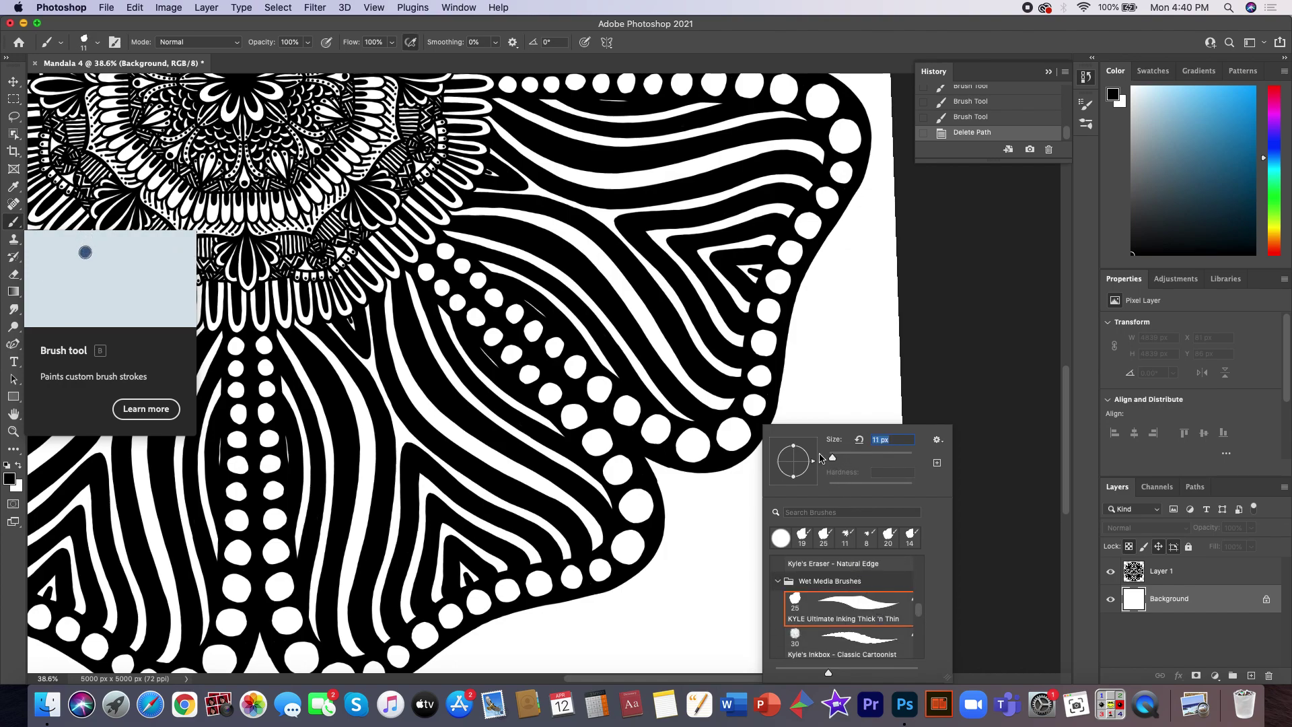
click(684, 517)
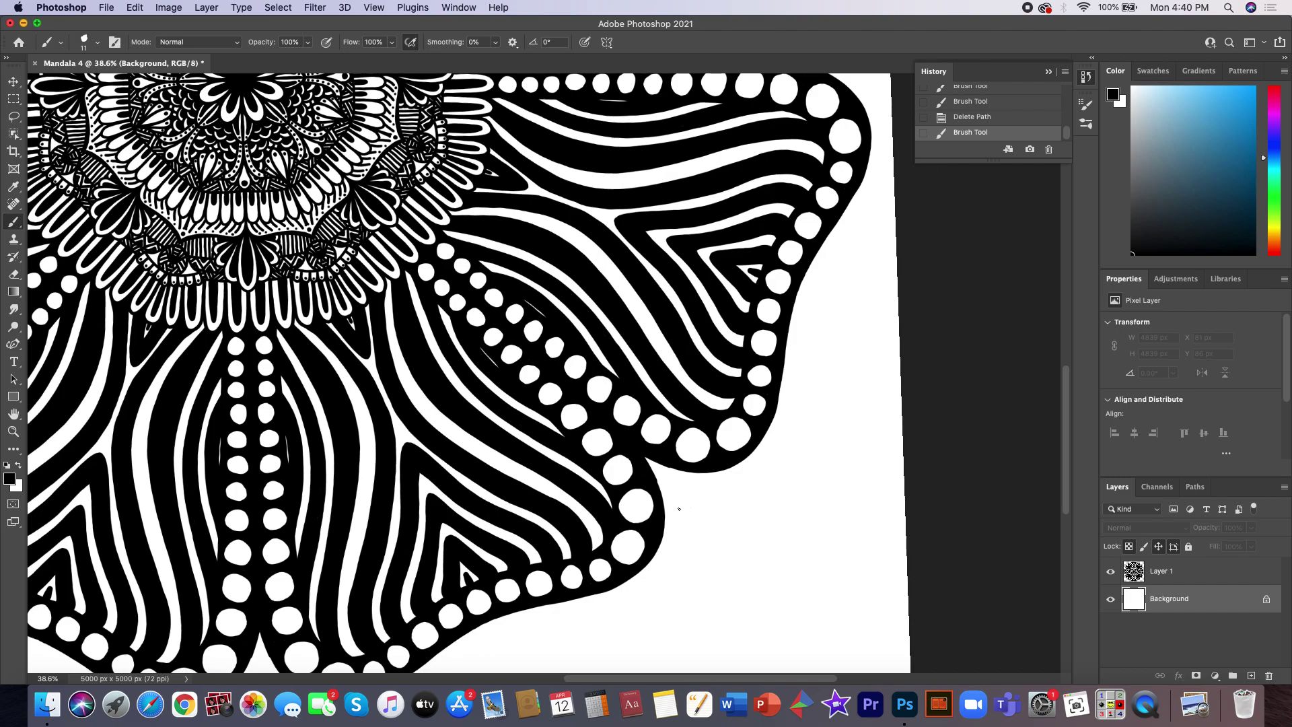
- Brush the initials with a trailing dot beside the lower-right petal, then zoom out to the whole mandala
mouse_move(687, 485)
mouse_down()
mouse_move(704, 478)
mouse_move(703, 522)
mouse_up()
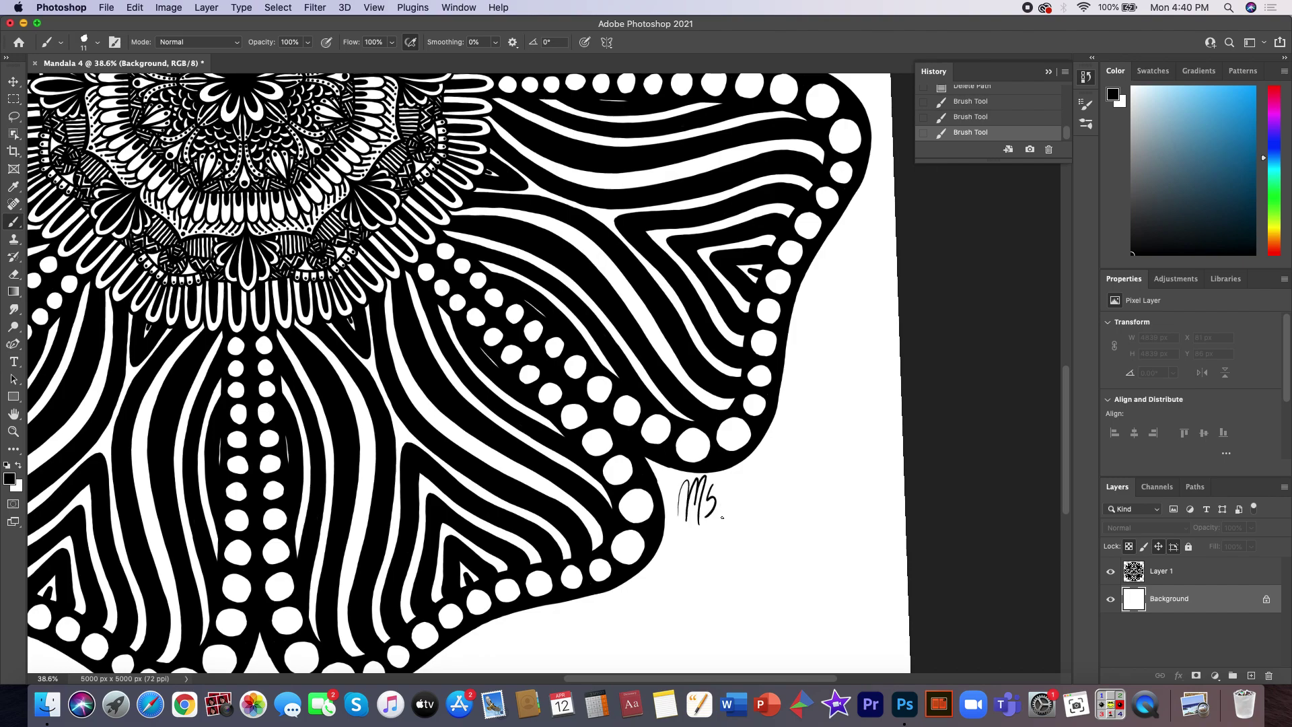
click(719, 518)
scroll(718, 518, down, 5)
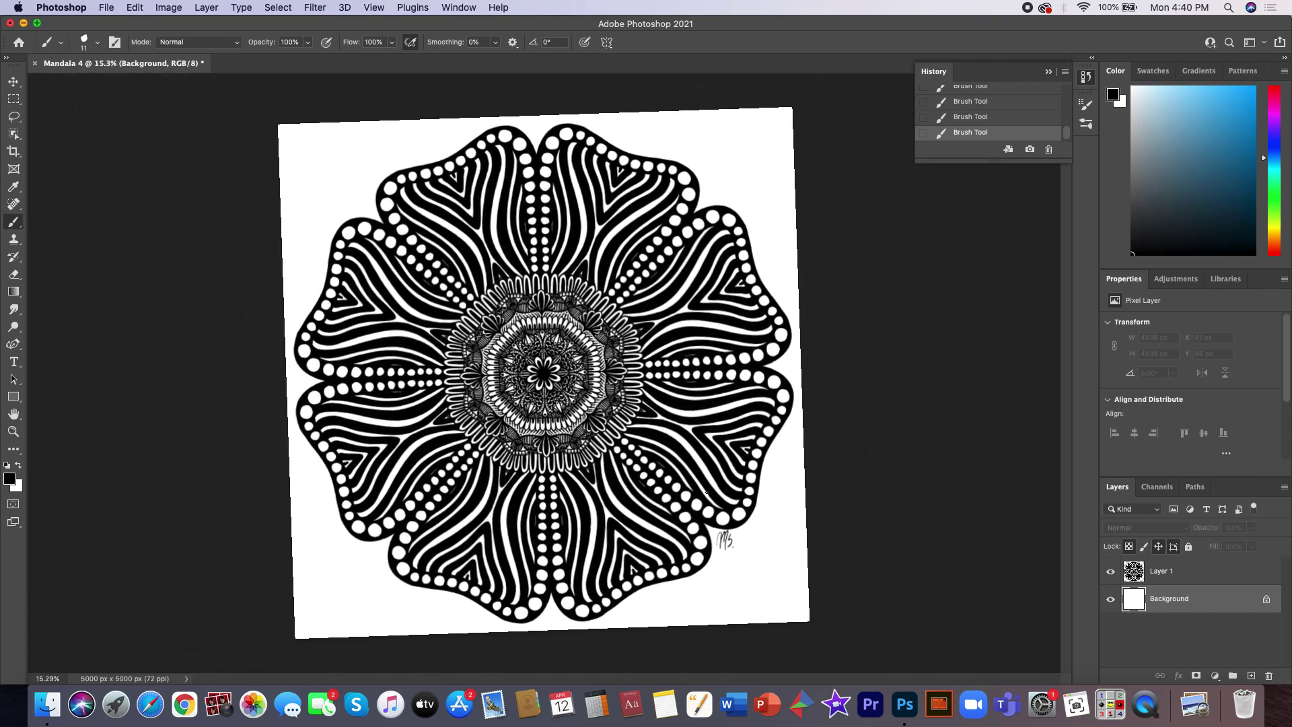